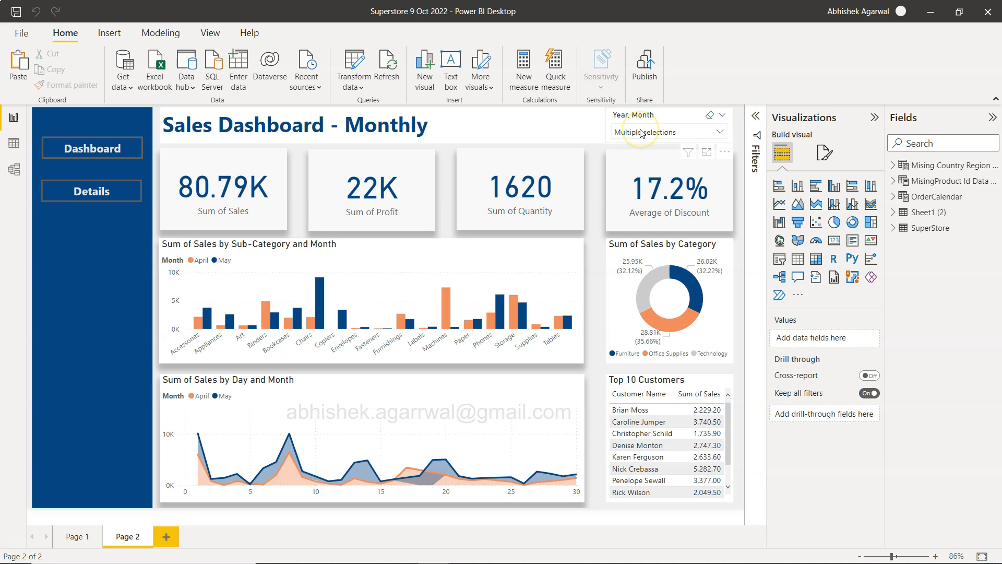
Step: Filter the dashboard to April, May and June 2020 with the Year, Month slicer and inspect the Bookcases sales for June
{"action": "left_click", "coordinate": [642, 133]}
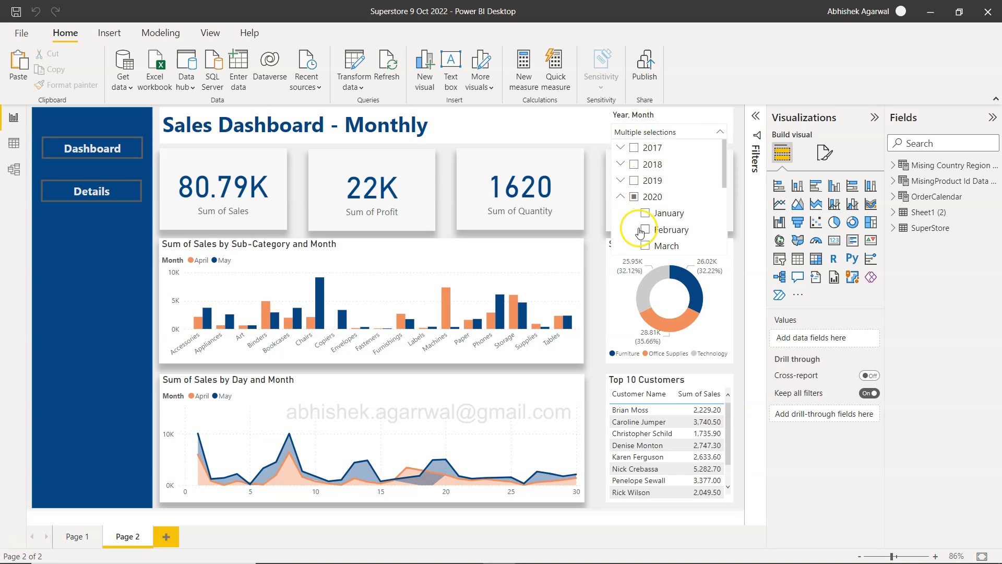
{"action": "scroll", "coordinate": [650, 219], "scroll_direction": "down", "scroll_amount": 2}
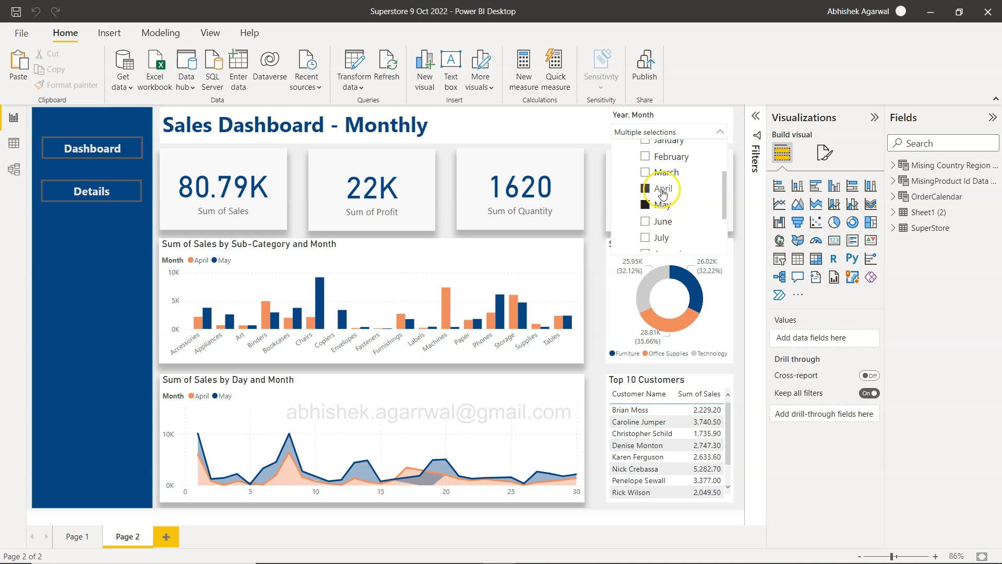
{"action": "left_click", "coordinate": [594, 204]}
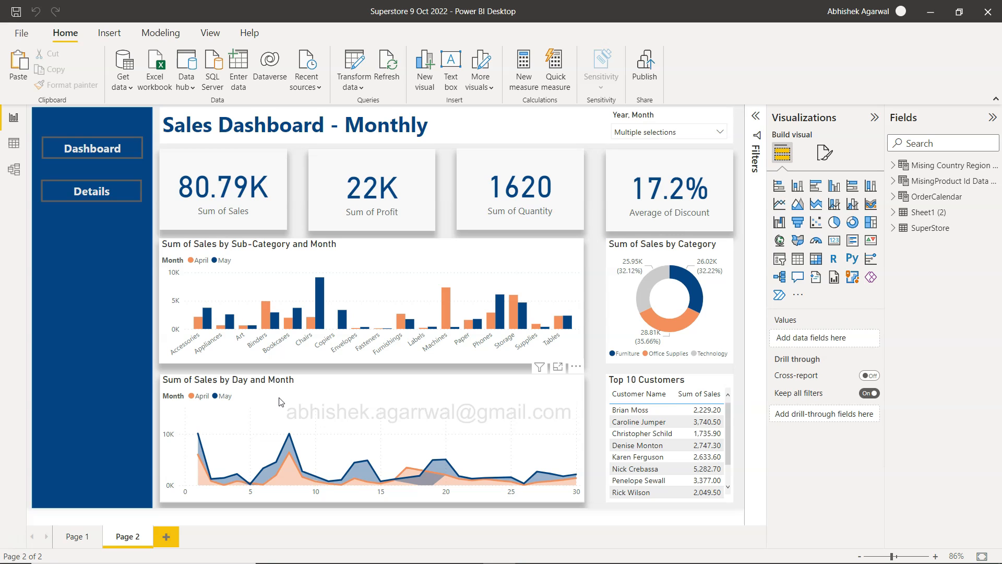
{"action": "left_click", "coordinate": [671, 134]}
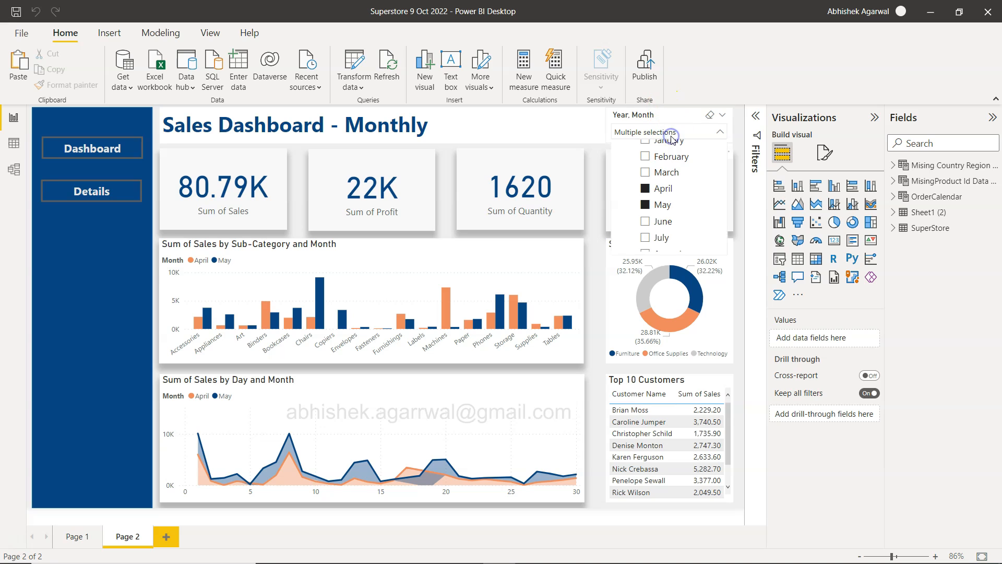
{"action": "left_click", "coordinate": [646, 221]}
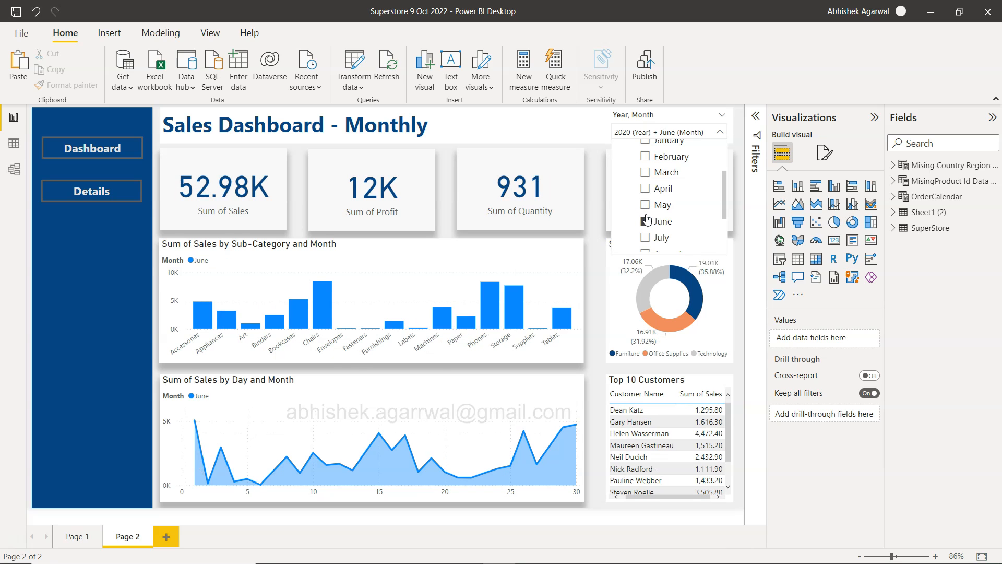
{"action": "left_click", "coordinate": [646, 206], "text": "ctrl"}
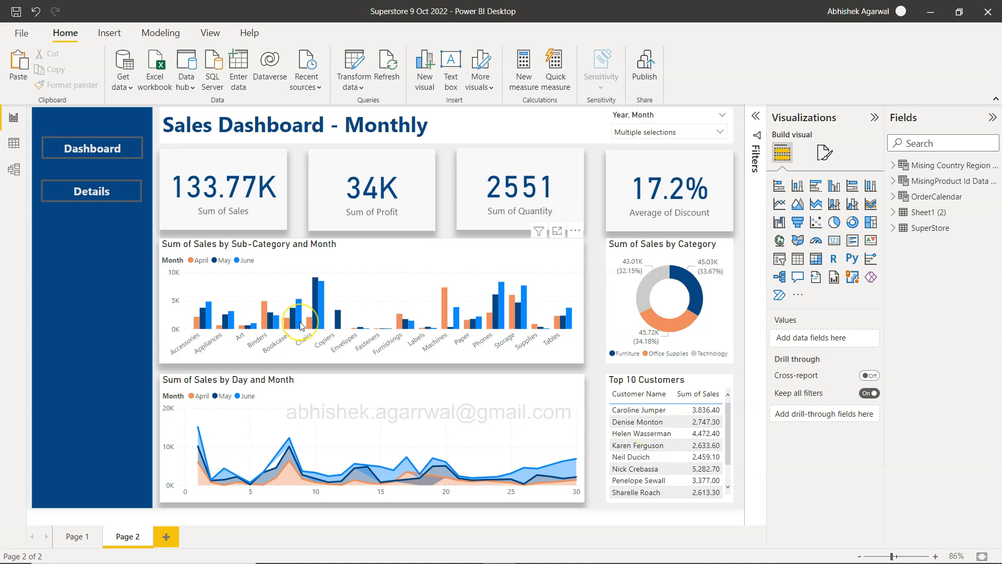
{"action": "mouse_move", "coordinate": [301, 325]}
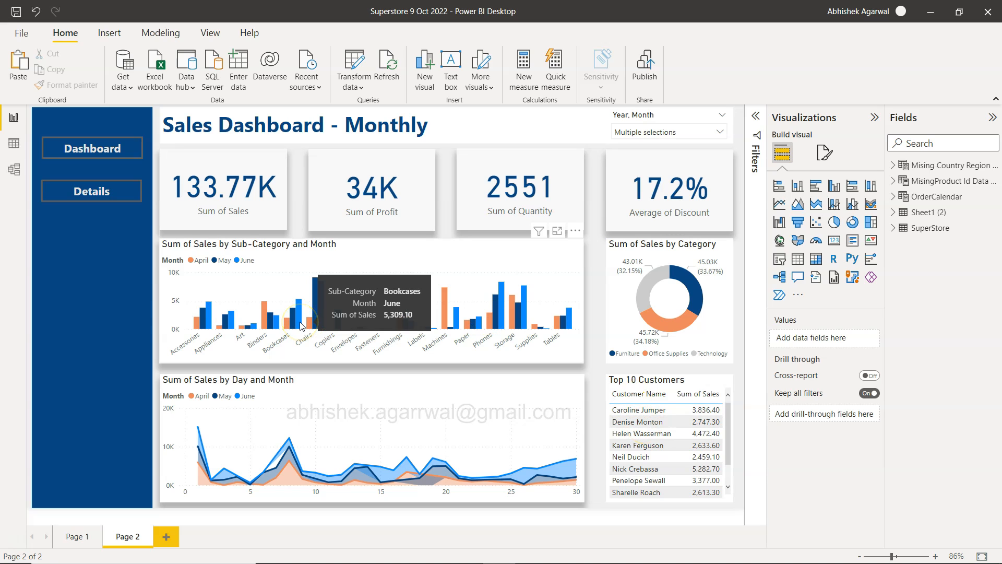
Step: Open the Details view of the report and look across all columns of the order table
{"action": "left_click", "coordinate": [101, 196], "text": "ctrl"}
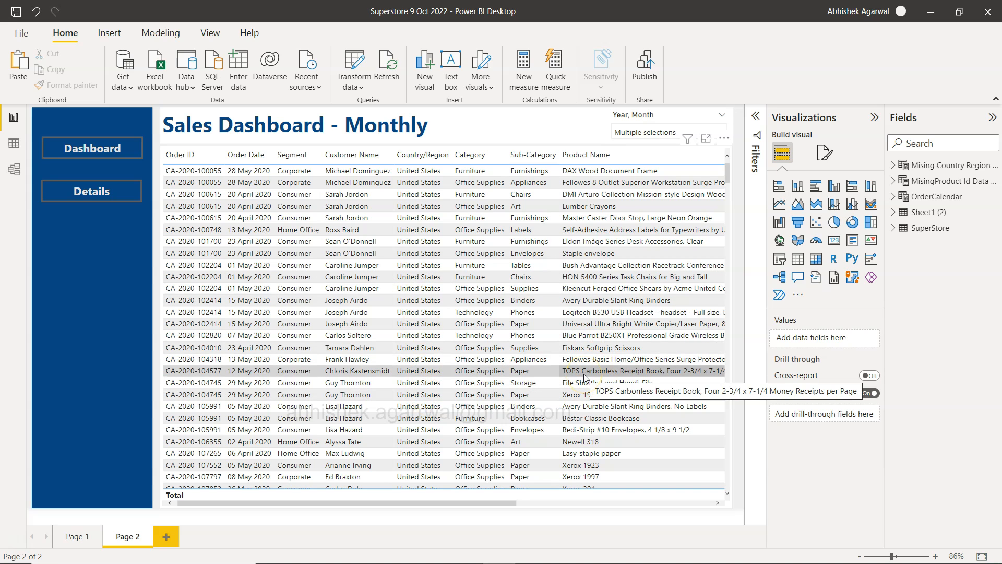
{"action": "scroll", "coordinate": [347, 313], "scroll_direction": "right", "scroll_amount": 3}
{"action": "scroll", "coordinate": [346, 312], "scroll_direction": "right", "scroll_amount": 3}
{"action": "scroll", "coordinate": [346, 312], "scroll_direction": "left", "scroll_amount": 5}
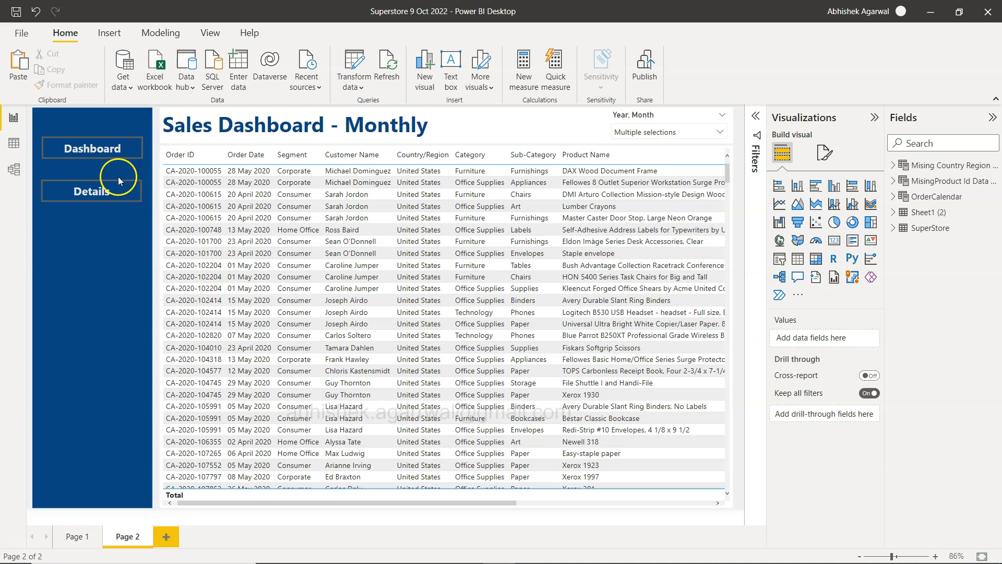
Step: Return from the Details table to the Dashboard view with the cards and charts
{"action": "left_click", "coordinate": [108, 153], "text": "ctrl"}
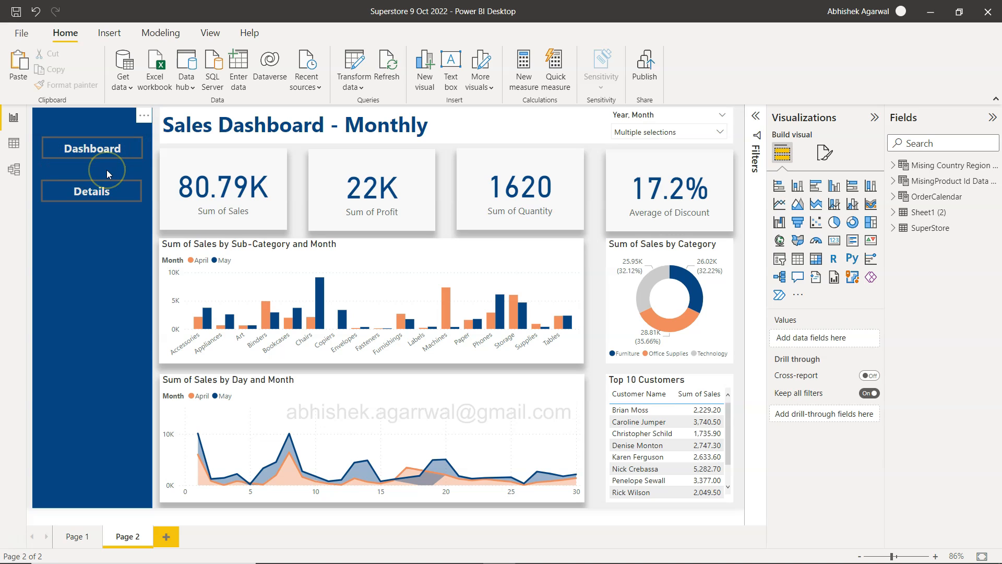
{"action": "left_click", "coordinate": [40, 219]}
{"action": "left_click", "coordinate": [90, 430]}
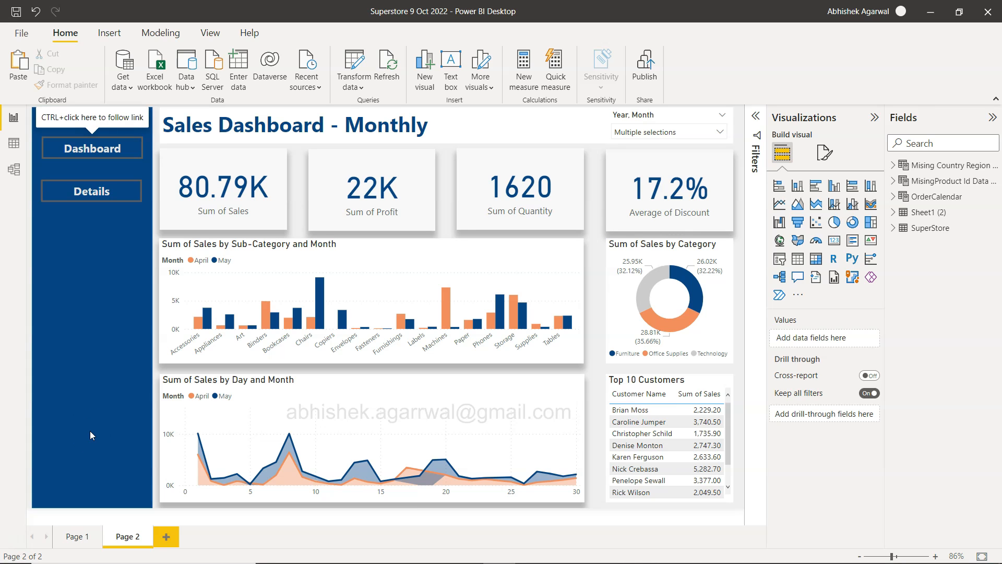
Step: Switch to the Power BI Video Tutorials spreadsheet in Chrome and select A226, the first empty cell below the video titles
{"action": "key", "text": "alt+Tab"}
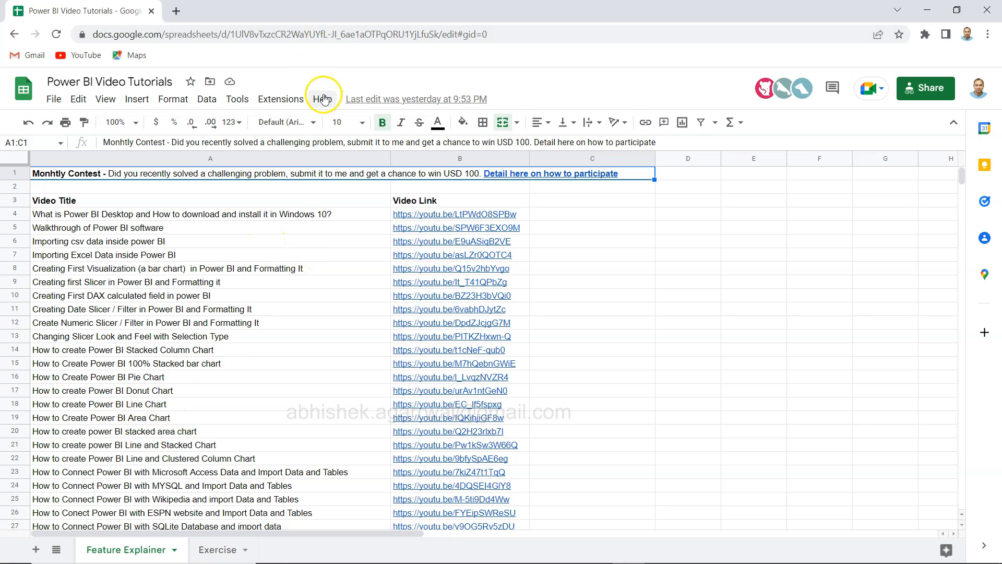
{"action": "left_click", "coordinate": [292, 268]}
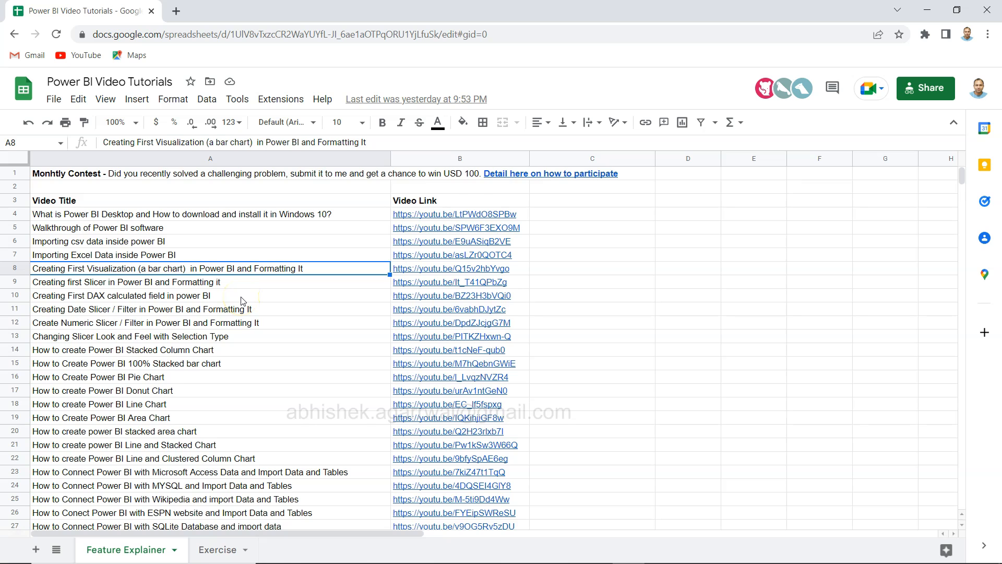
{"action": "key", "text": "ctrl+Down"}
{"action": "scroll", "coordinate": [241, 301], "scroll_direction": "down", "scroll_amount": 1}
{"action": "key", "text": "Up"}
{"action": "key", "text": "Down"}
{"action": "key", "text": "Down"}
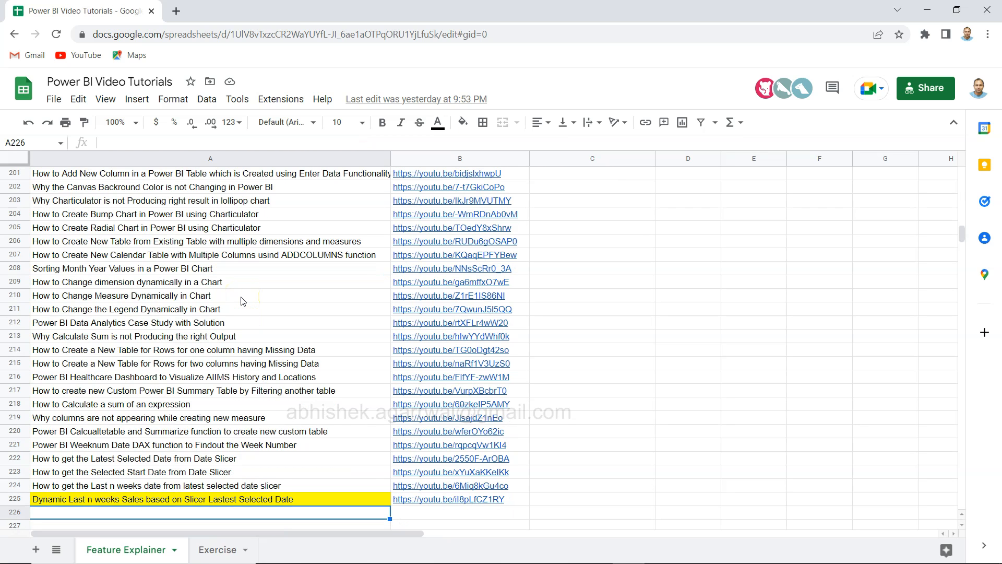
Step: Check the dashboard's title in Power BI Desktop and enter "Sales Dashboard Monhtly" in cell A226 of the tutorials spreadsheet
{"action": "key", "text": "alt+Tab"}
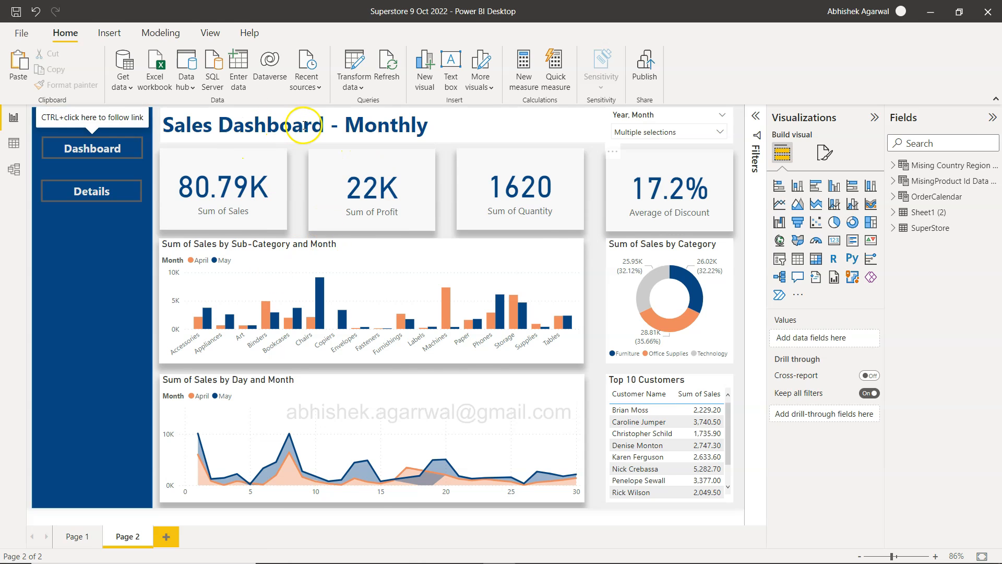
{"action": "key", "text": "alt+Tab"}
{"action": "type", "text": "Sales "}
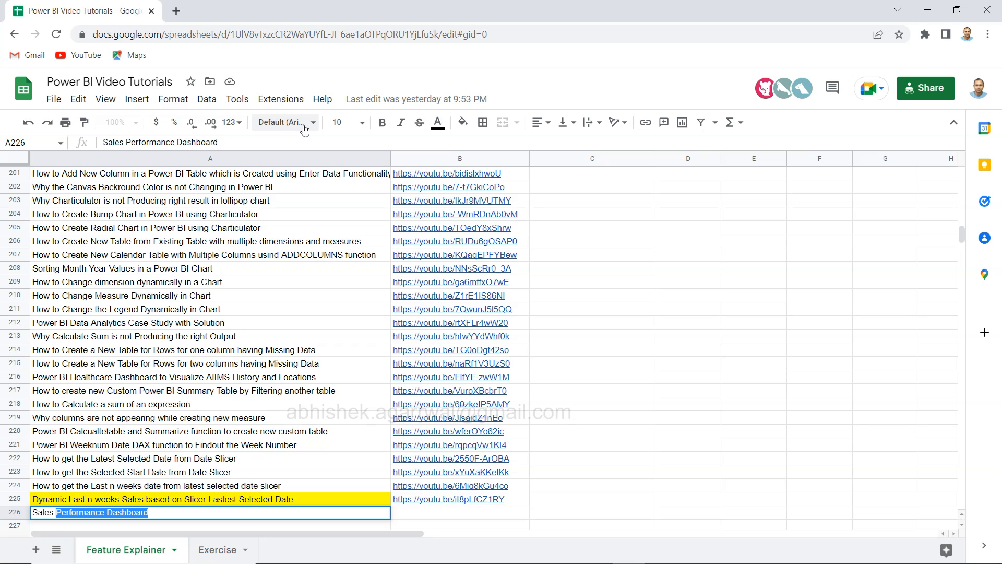
{"action": "type", "text": "Dashboard Monhtly"}
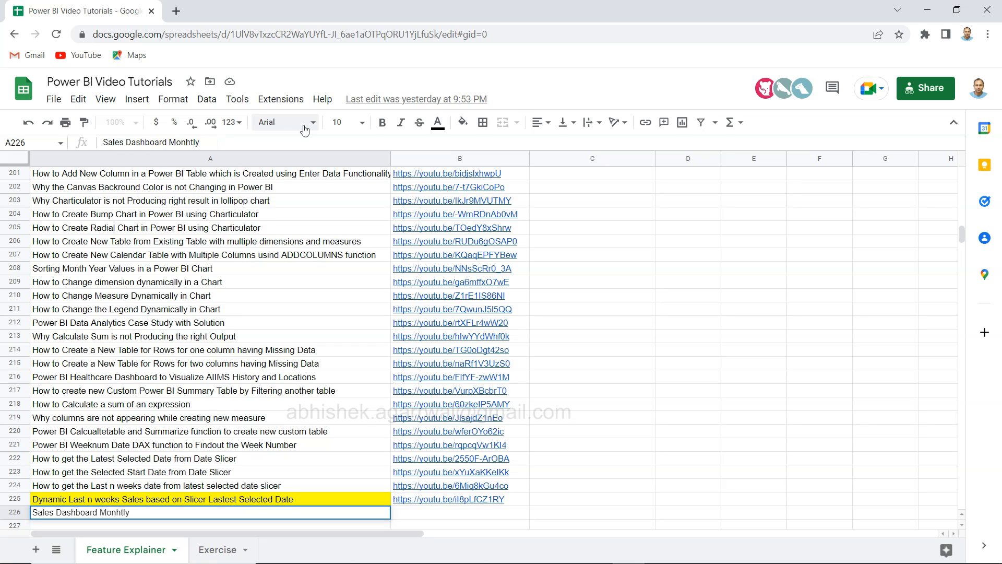
{"action": "key", "text": "Return"}
{"action": "key", "text": "Up"}
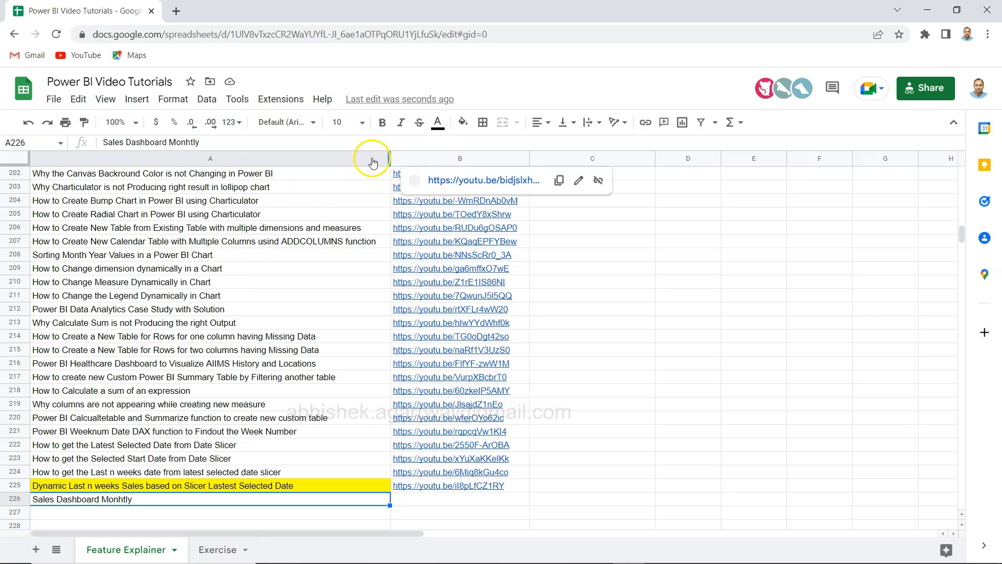
Step: Look at the Exercise sheet and return to the end of the Feature Explainer list
{"action": "left_click", "coordinate": [219, 550]}
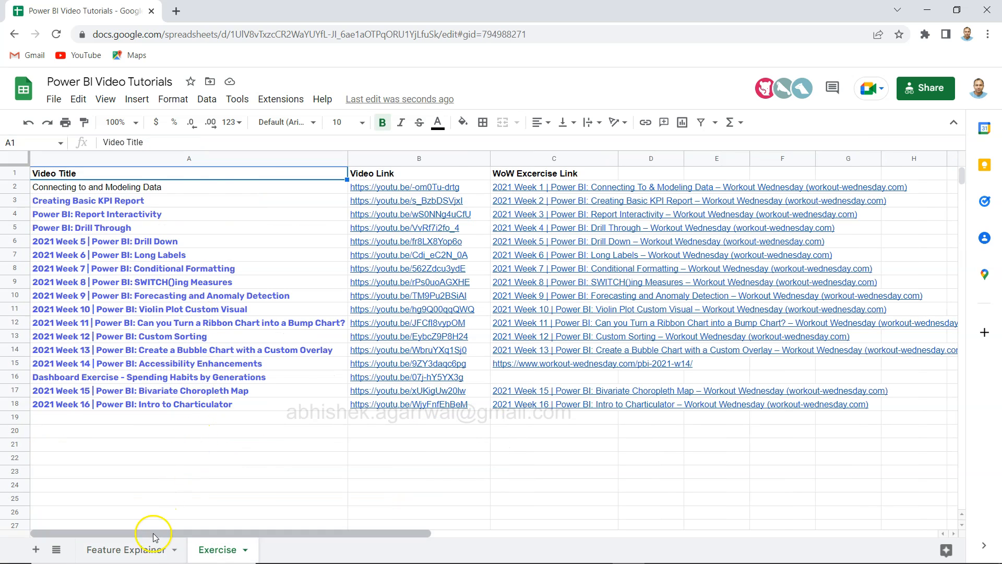
{"action": "left_click", "coordinate": [149, 550]}
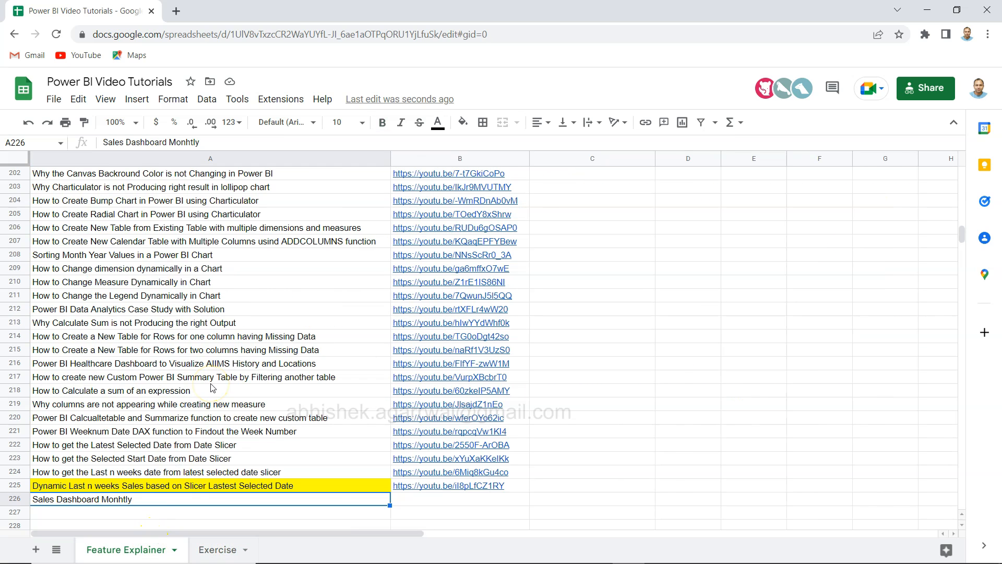
{"action": "scroll", "coordinate": [211, 388], "scroll_direction": "down", "scroll_amount": 2}
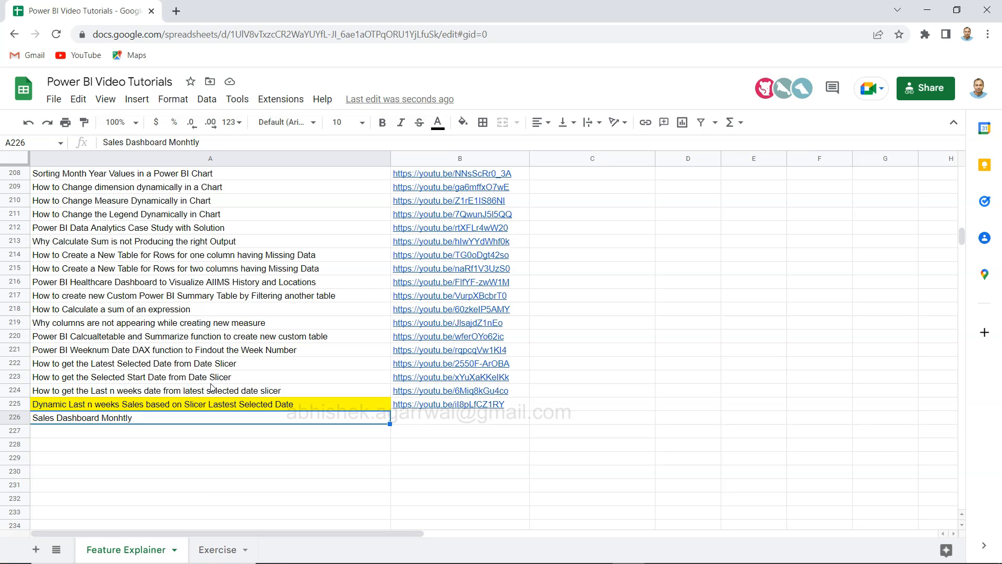
Step: Switch back to Power BI Desktop, add a blank third page to the report and leave it open
{"action": "key", "text": "alt+Tab"}
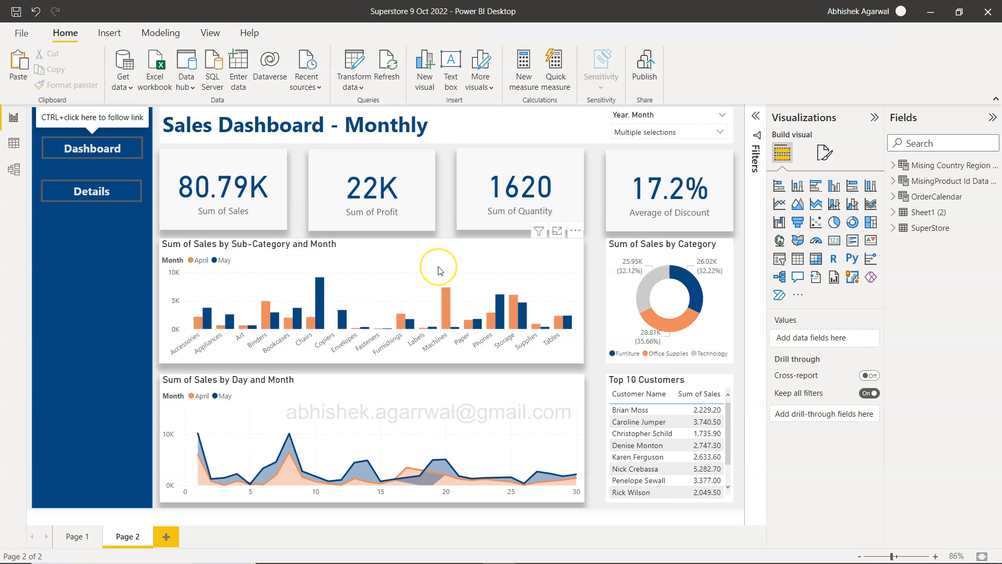
{"action": "mouse_move", "coordinate": [339, 424]}
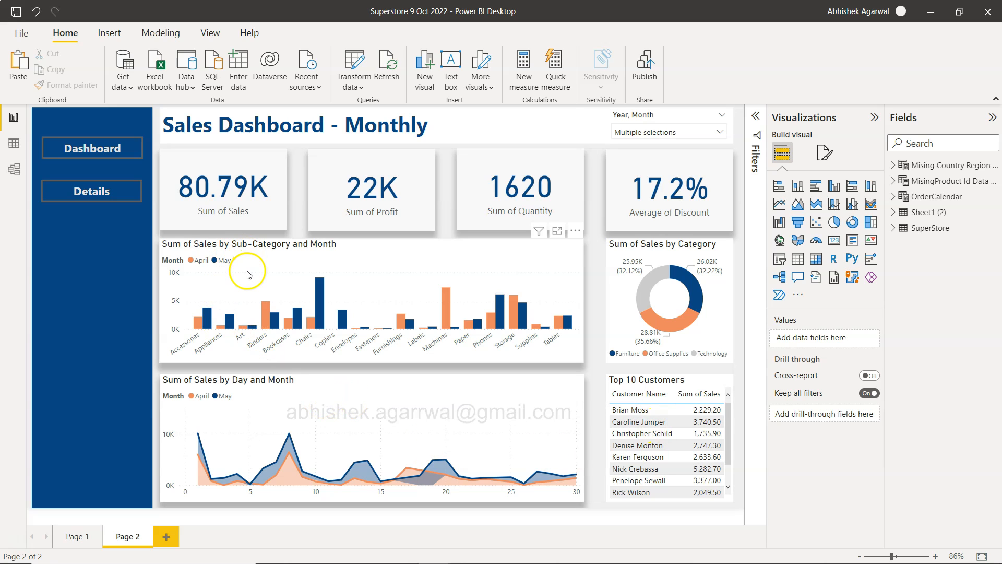
{"action": "mouse_move", "coordinate": [413, 327]}
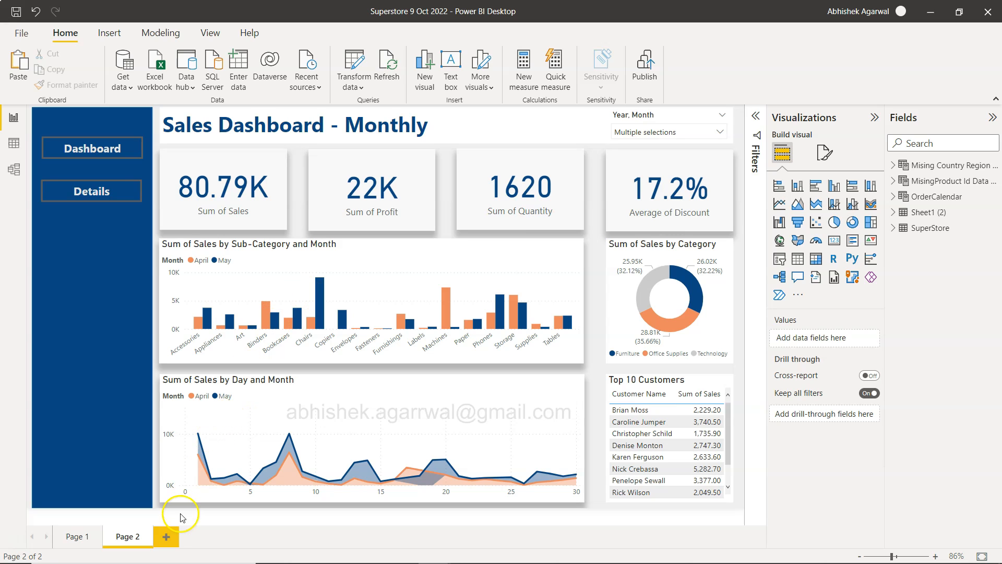
{"action": "left_click", "coordinate": [170, 537]}
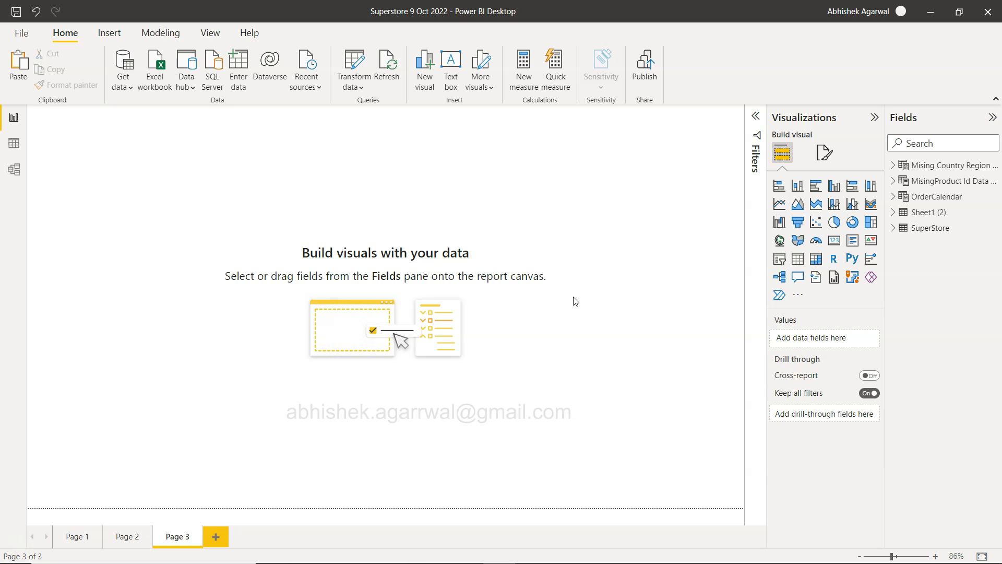
{"action": "left_click", "coordinate": [127, 536]}
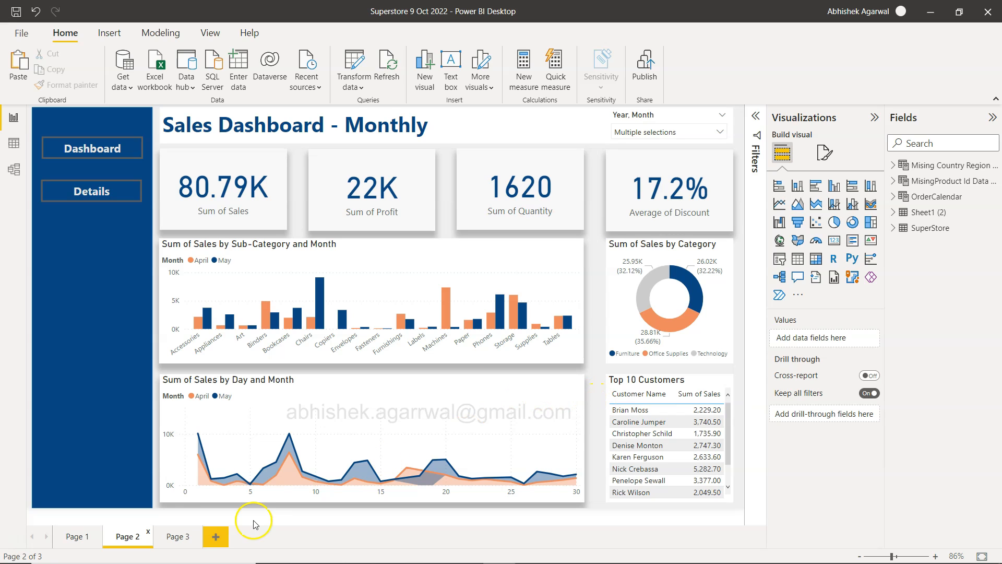
{"action": "left_click", "coordinate": [177, 536]}
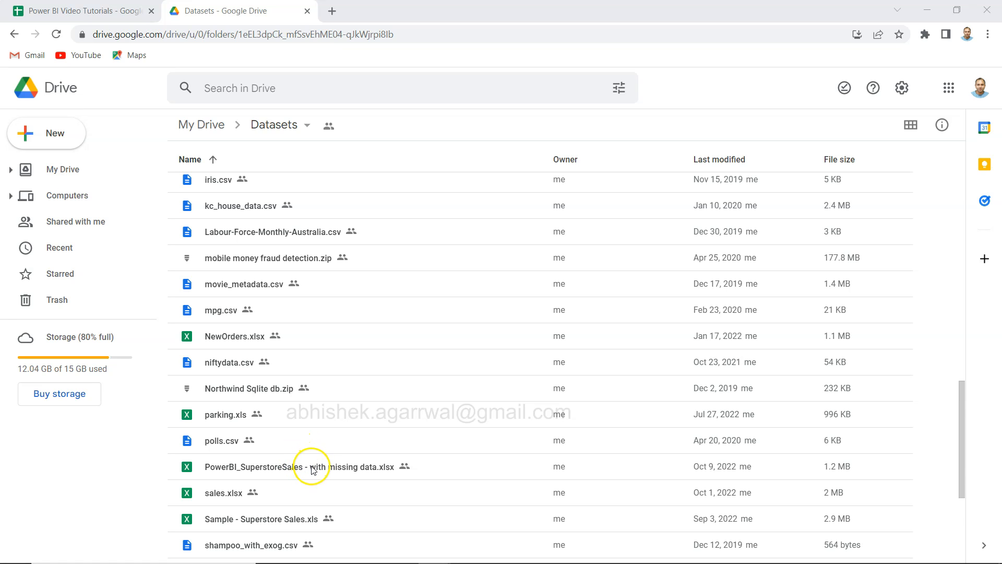
Step: Look through the Datasets folder in Google Drive and select the file PowerBI_SuperstoreSales - with missing data.xlsx
{"action": "scroll", "coordinate": [295, 506], "scroll_direction": "down", "scroll_amount": 1}
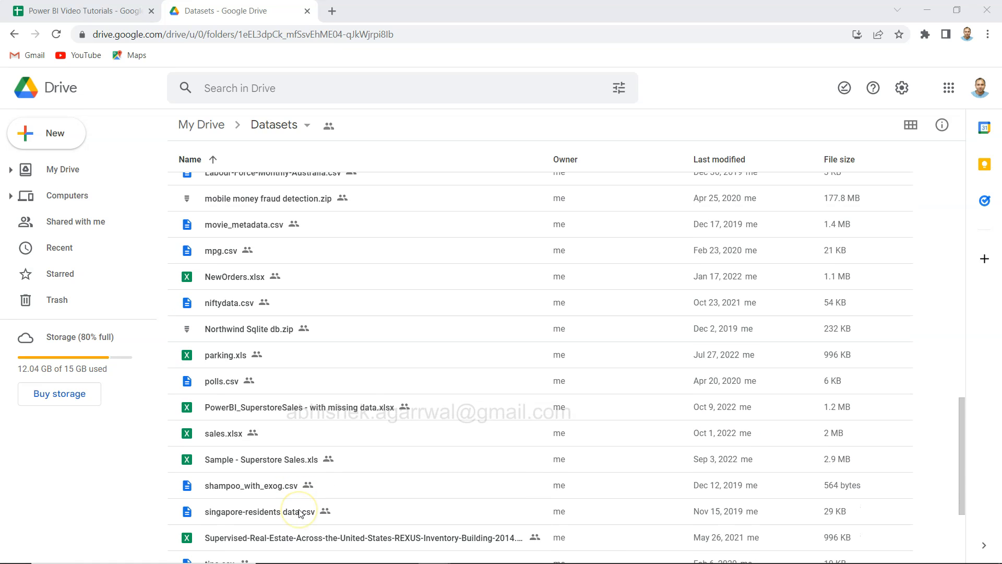
{"action": "scroll", "coordinate": [291, 462], "scroll_direction": "down", "scroll_amount": 2}
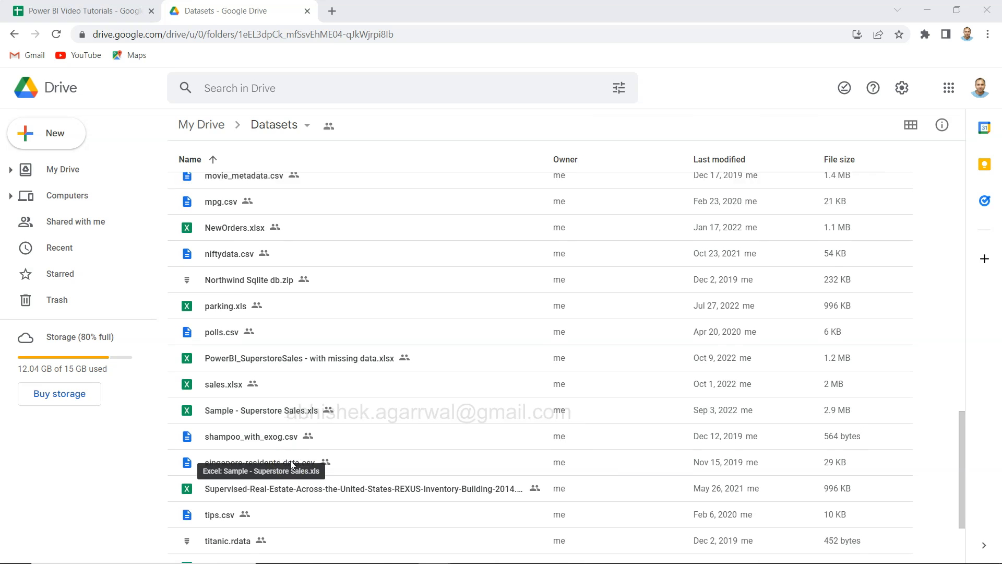
{"action": "scroll", "coordinate": [290, 460], "scroll_direction": "down", "scroll_amount": 1}
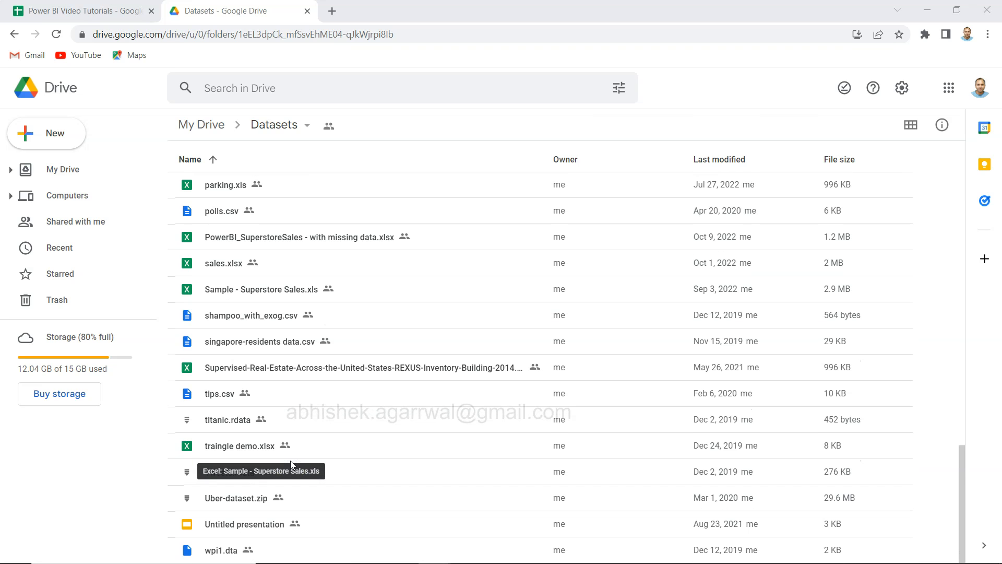
{"action": "scroll", "coordinate": [290, 461], "scroll_direction": "up", "scroll_amount": 3}
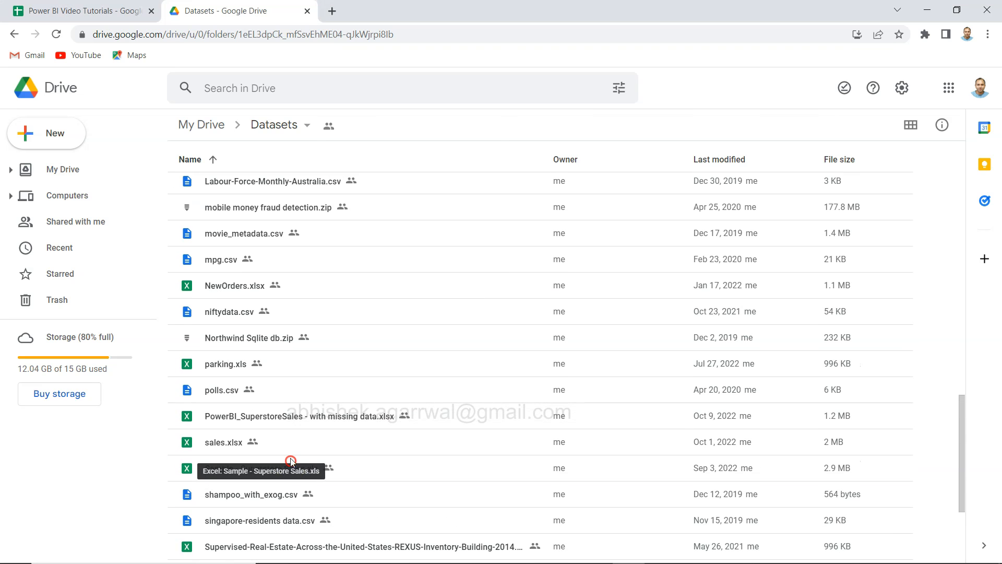
{"action": "right_click", "coordinate": [290, 462]}
{"action": "left_click", "coordinate": [256, 417]}
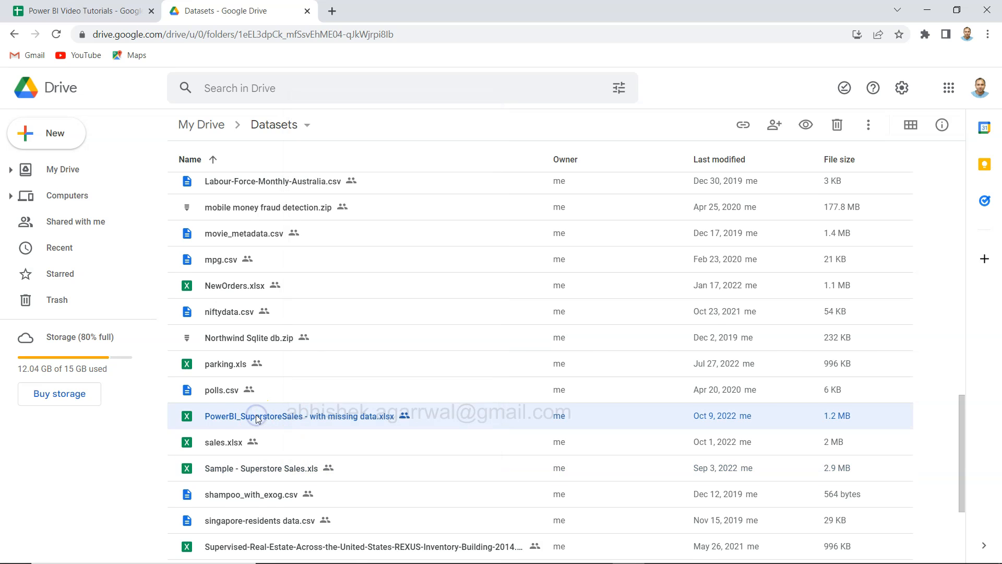
{"action": "scroll", "coordinate": [256, 418], "scroll_direction": "up", "scroll_amount": 1}
{"action": "scroll", "coordinate": [256, 418], "scroll_direction": "up", "scroll_amount": 3}
{"action": "scroll", "coordinate": [255, 417], "scroll_direction": "up", "scroll_amount": 3}
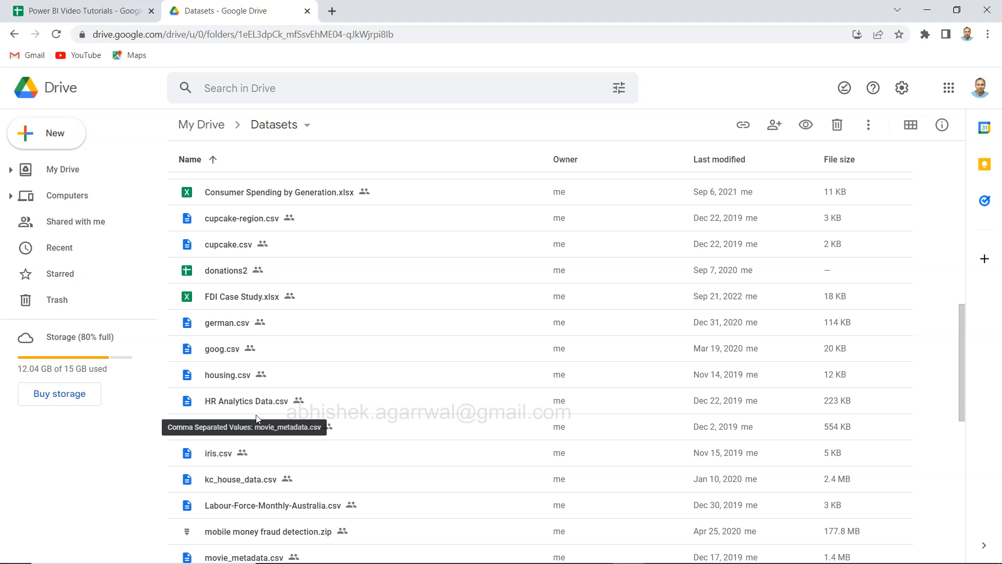
{"action": "scroll", "coordinate": [256, 417], "scroll_direction": "down", "scroll_amount": 5}
{"action": "left_click", "coordinate": [310, 455]}
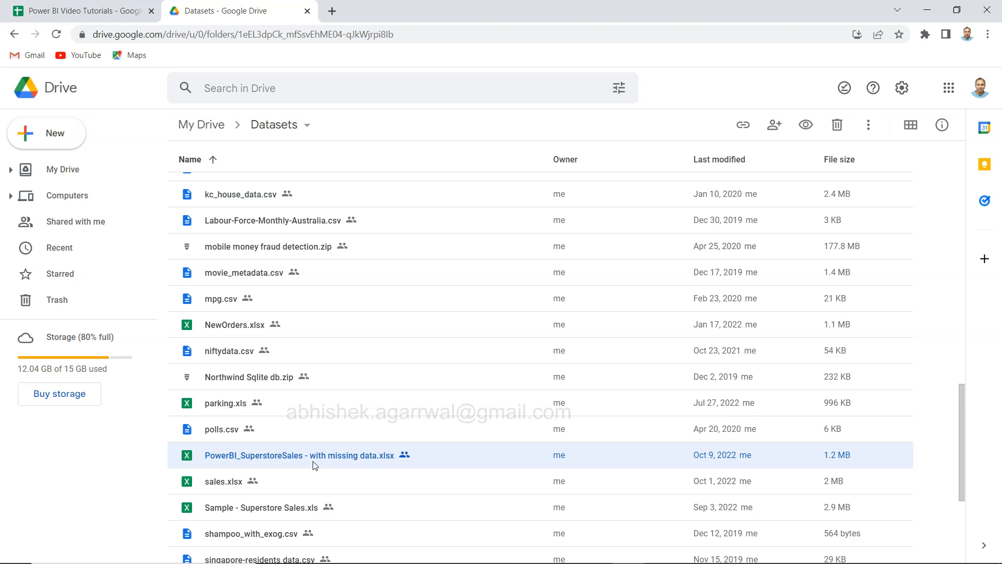
Step: Switch back to Power BI Desktop with the blank Page 3 open
{"action": "key", "text": "alt+Tab"}
{"action": "key", "text": "alt+Tab"}
{"action": "left_click", "coordinate": [309, 358]}
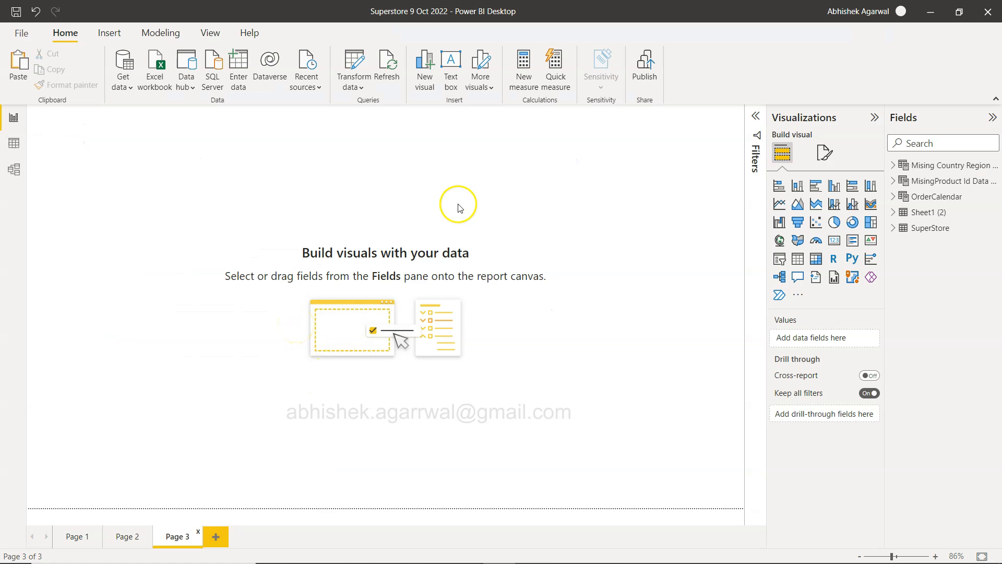
Step: Set Page 3's canvas background to light grey with 0% transparency
{"action": "left_click", "coordinate": [129, 537]}
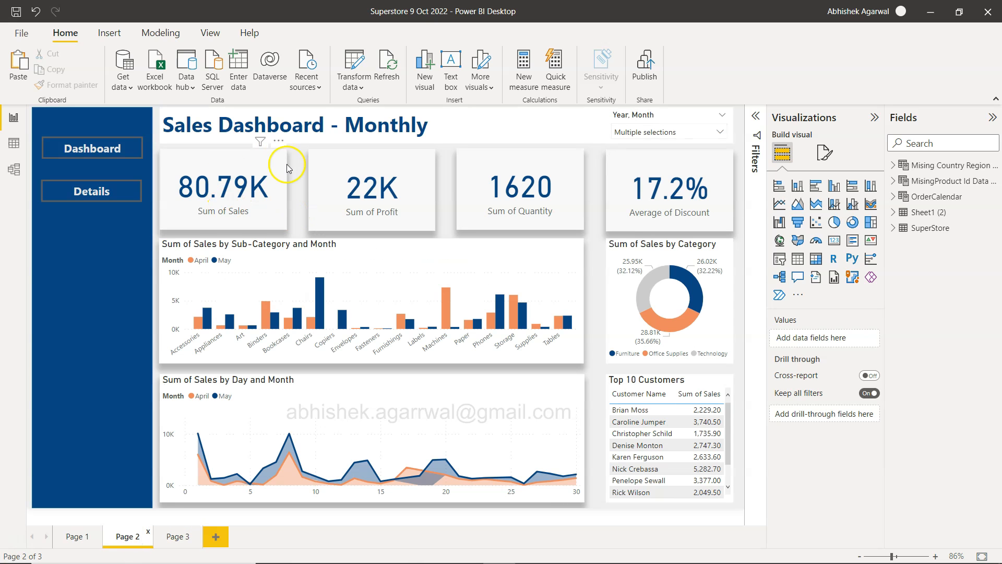
{"action": "left_click", "coordinate": [170, 536]}
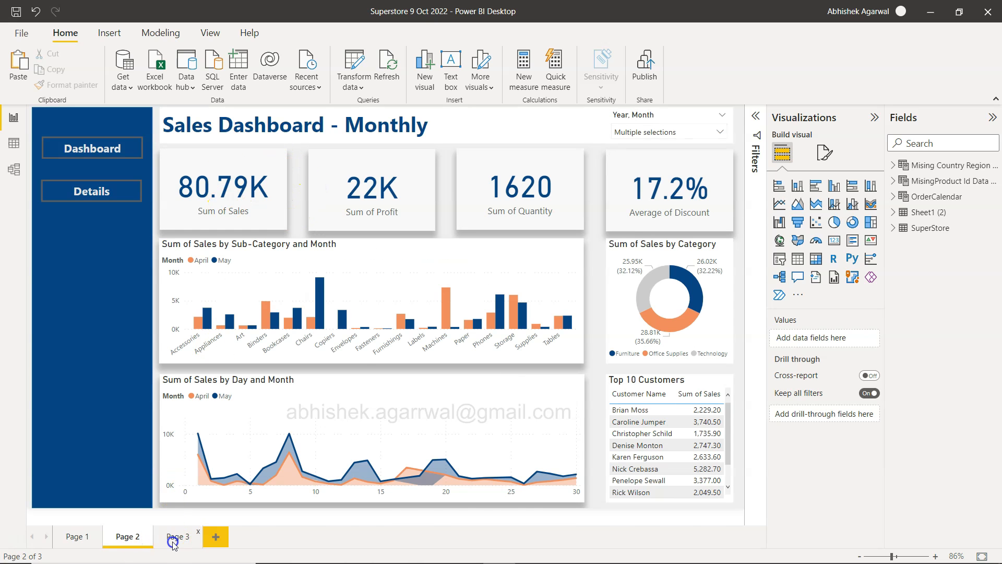
{"action": "left_click", "coordinate": [824, 153]}
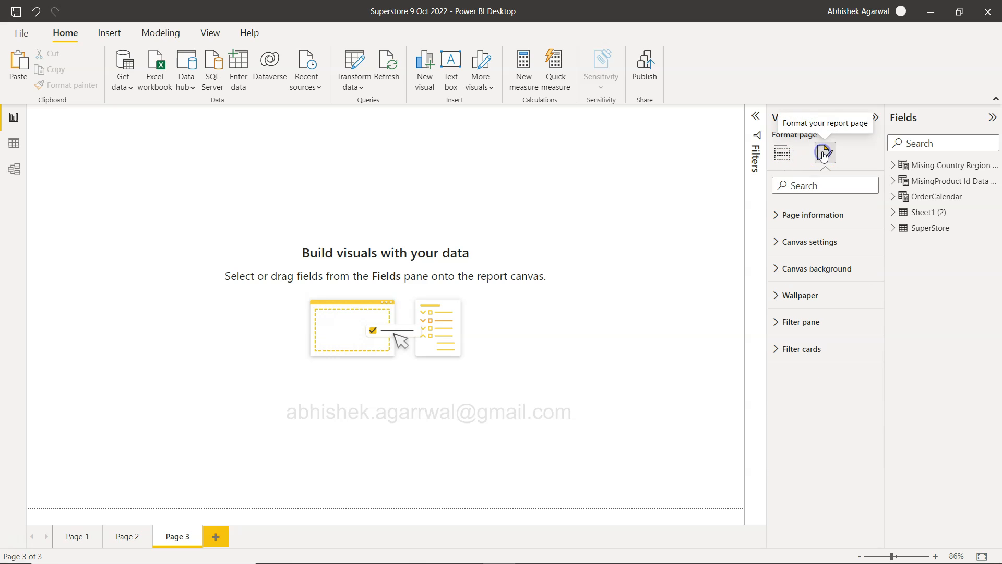
{"action": "left_click", "coordinate": [782, 268]}
{"action": "left_click", "coordinate": [787, 307]}
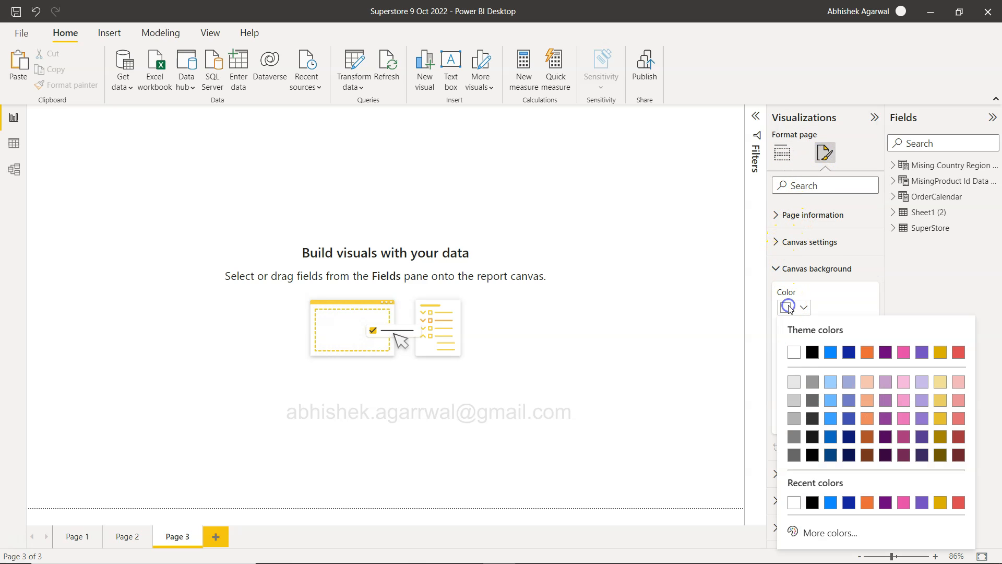
{"action": "left_click", "coordinate": [794, 382]}
{"action": "left_click_drag", "start_coordinate": [868, 417], "coordinate": [818, 421]}
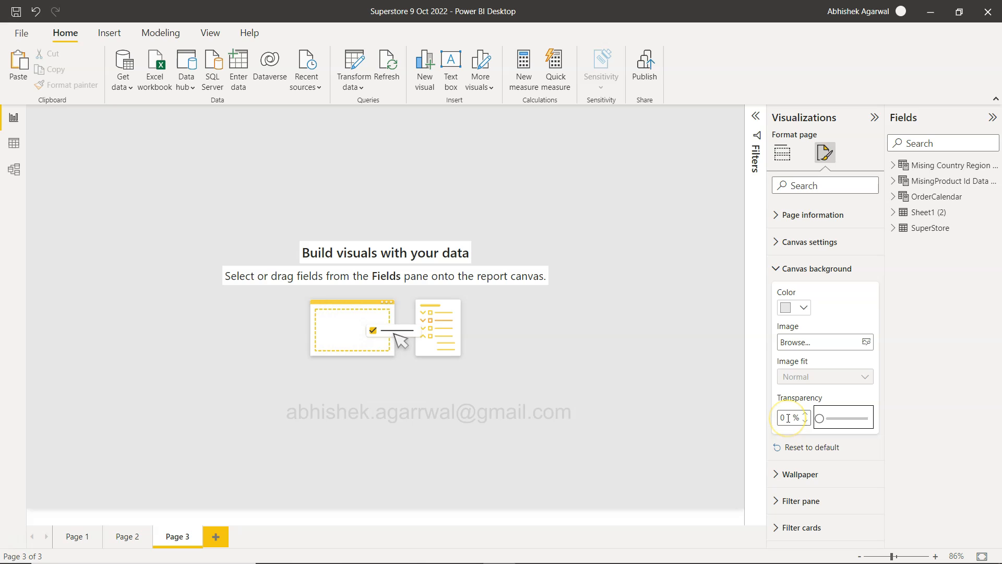
{"action": "left_click", "coordinate": [787, 311]}
{"action": "left_click", "coordinate": [789, 421]}
{"action": "left_click", "coordinate": [783, 418]}
{"action": "left_click_drag", "start_coordinate": [783, 419], "coordinate": [887, 419]}
{"action": "left_click", "coordinate": [828, 416]}
{"action": "left_click", "coordinate": [334, 207]}
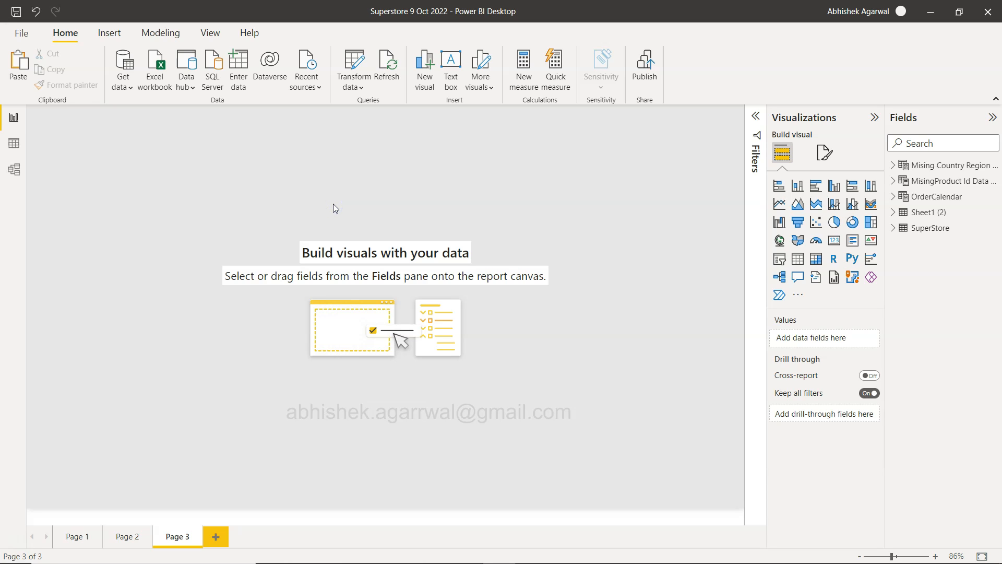
Step: Insert a rectangle shape and size it as a narrow, nearly full-height sidebar along the page's left edge
{"action": "left_click", "coordinate": [113, 33]}
{"action": "left_click", "coordinate": [481, 63]}
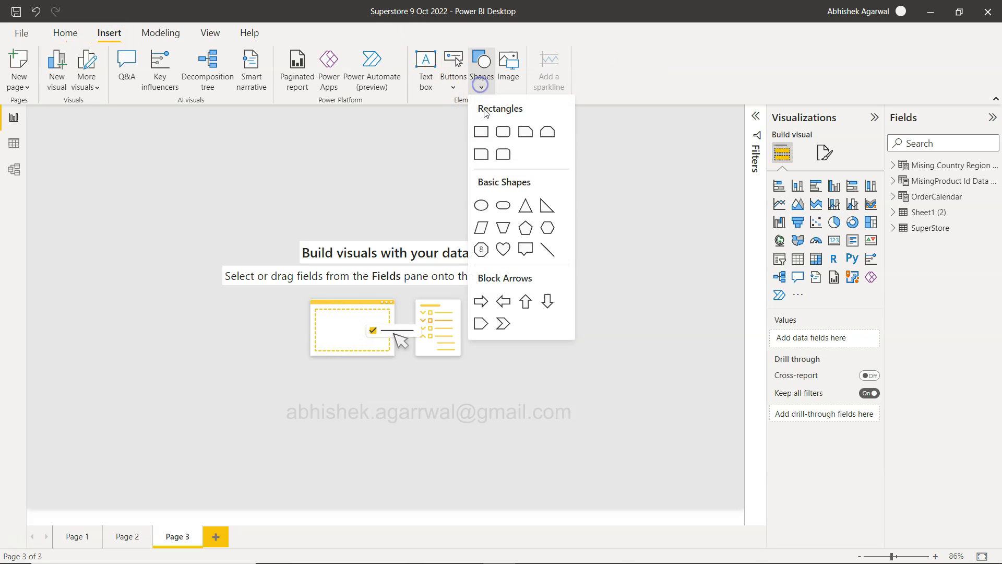
{"action": "left_click", "coordinate": [482, 134]}
{"action": "left_click_drag", "start_coordinate": [112, 260], "coordinate": [121, 502]}
{"action": "left_click_drag", "start_coordinate": [189, 309], "coordinate": [136, 301]}
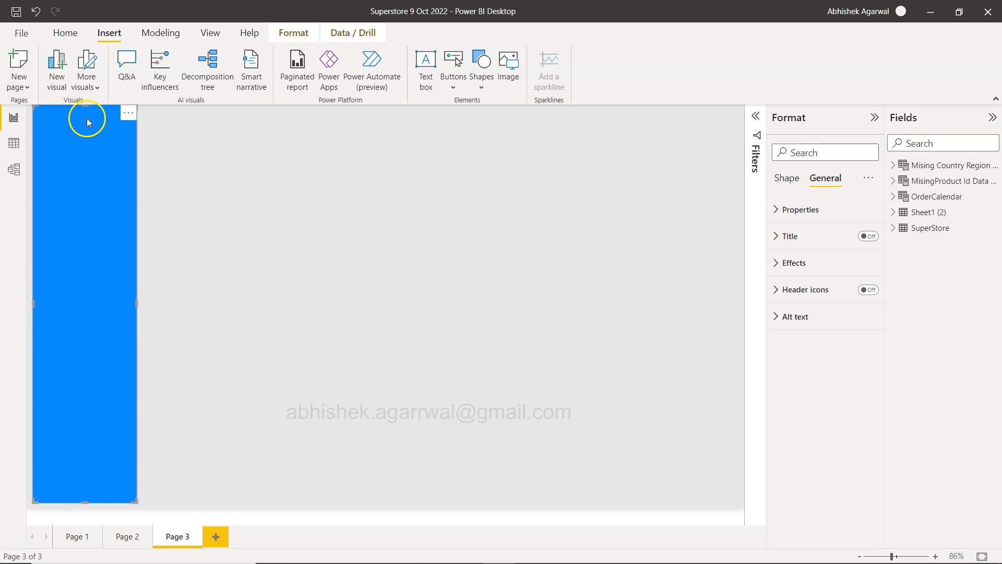
{"action": "left_click_drag", "start_coordinate": [83, 110], "coordinate": [83, 112]}
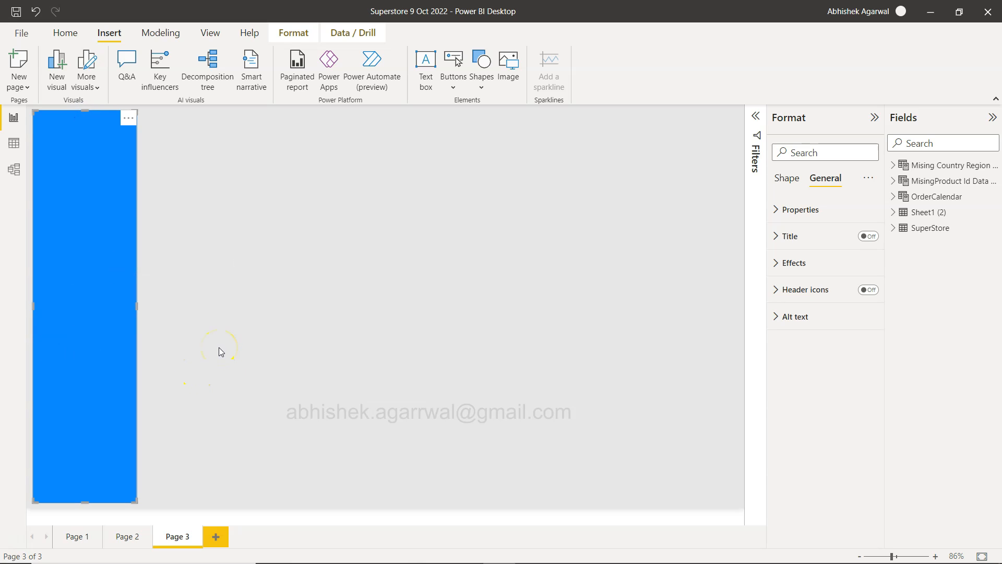
Step: Change the sidebar rectangle's fill colour to the darkest shade of the theme's bright blue
{"action": "left_click", "coordinate": [776, 264]}
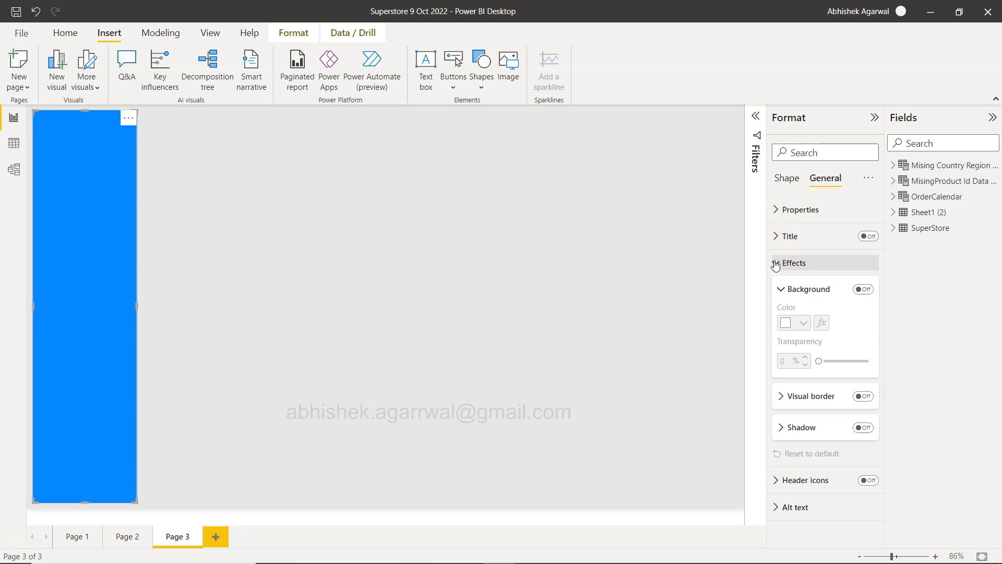
{"action": "left_click", "coordinate": [776, 264]}
{"action": "left_click", "coordinate": [786, 178]}
{"action": "left_click", "coordinate": [780, 239]}
{"action": "left_click", "coordinate": [788, 263]}
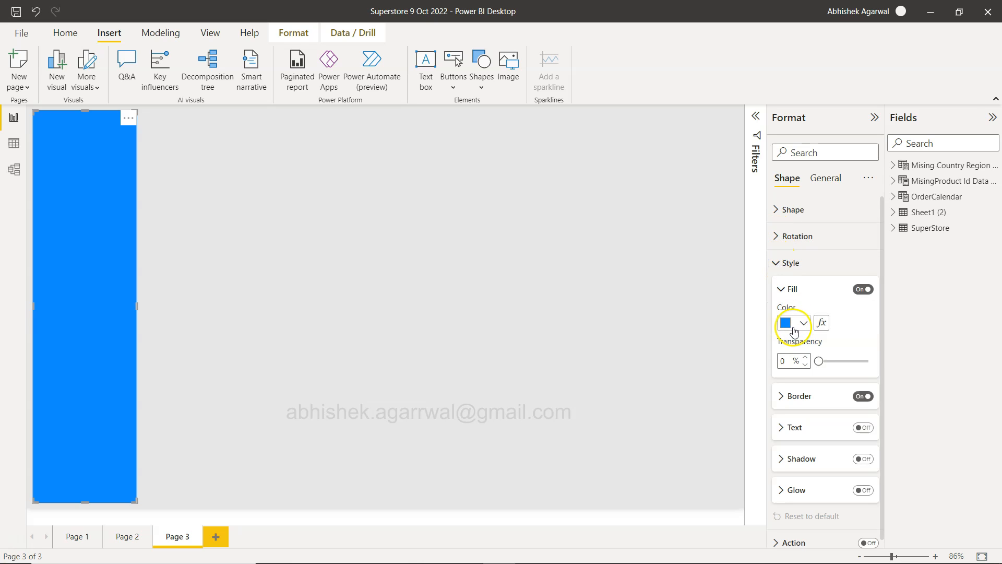
{"action": "left_click", "coordinate": [793, 324]}
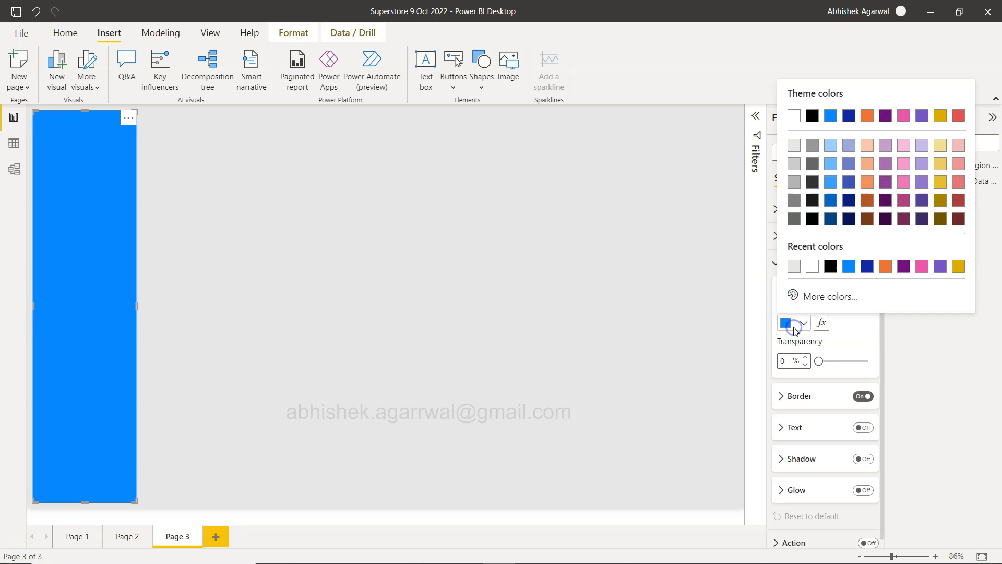
{"action": "left_click", "coordinate": [831, 218]}
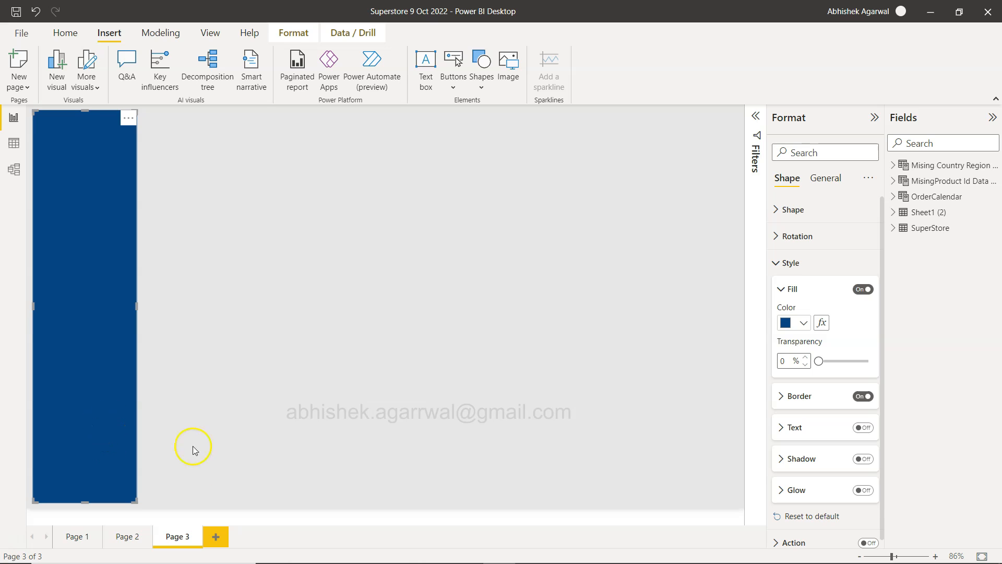
Step: Using Page 2 as reference, add a blank button near the top of Page 3's sidebar and place an aligned copy below it
{"action": "left_click", "coordinate": [125, 538]}
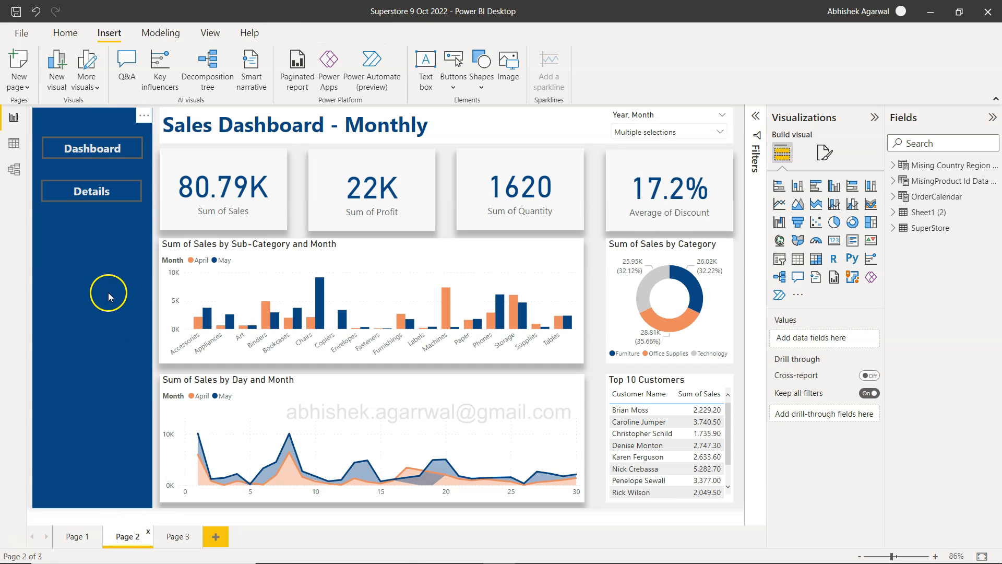
{"action": "left_click", "coordinate": [178, 535]}
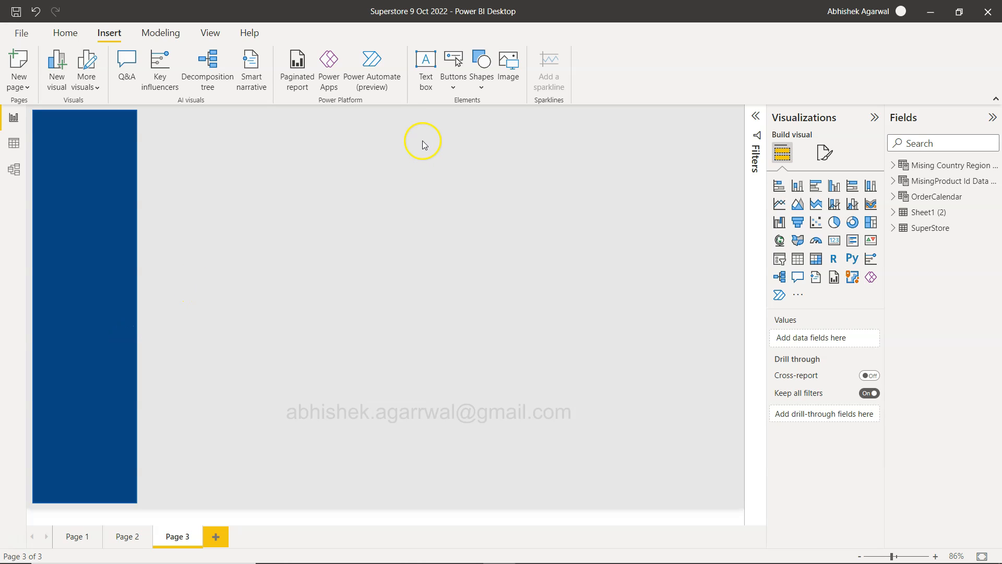
{"action": "left_click", "coordinate": [128, 537]}
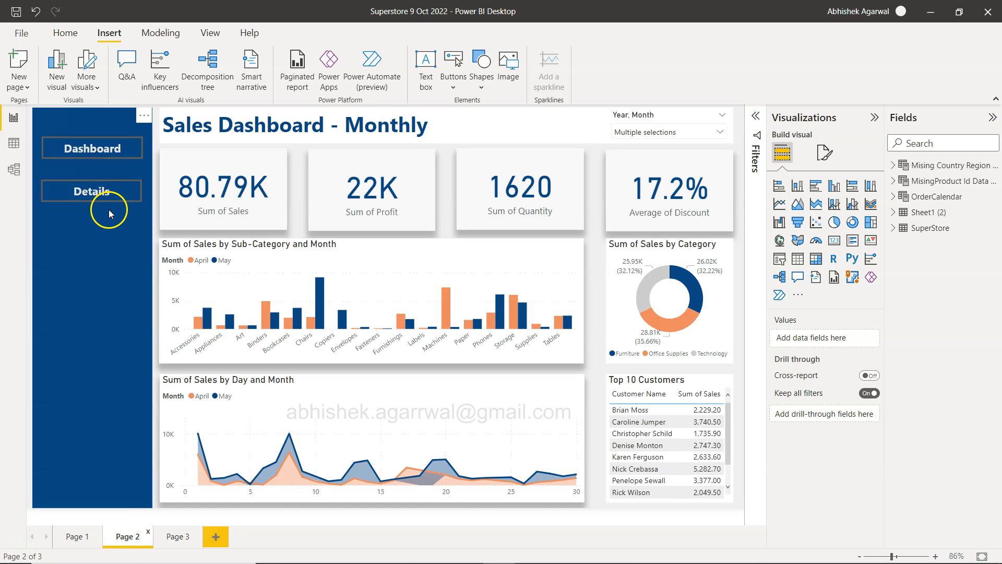
{"action": "left_click", "coordinate": [176, 535]}
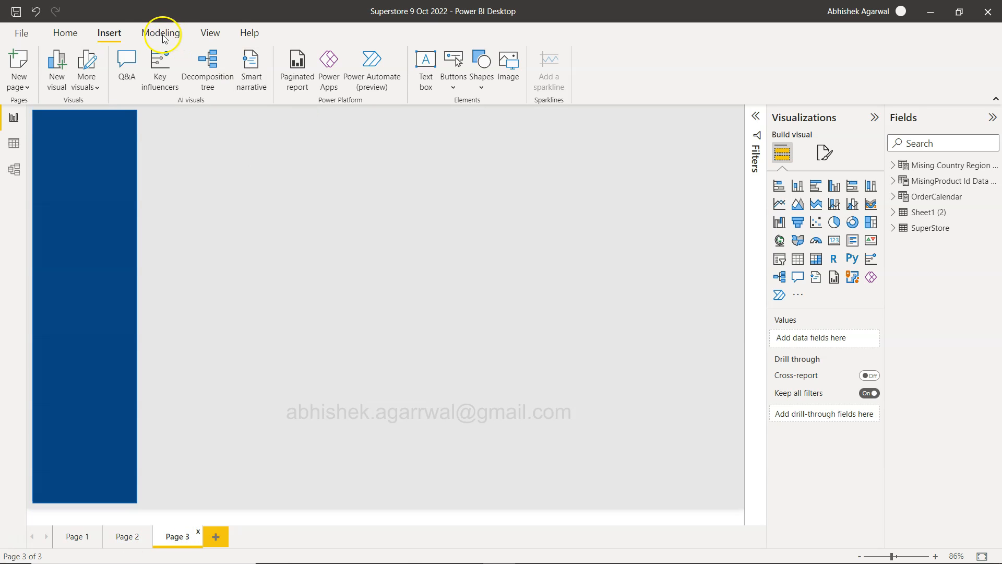
{"action": "left_click", "coordinate": [454, 85]}
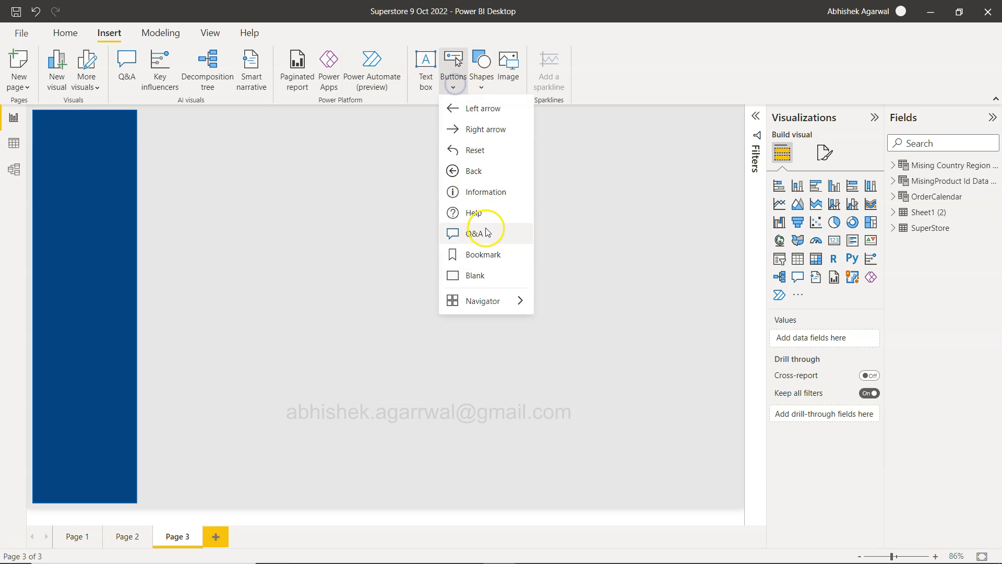
{"action": "left_click", "coordinate": [480, 272]}
{"action": "left_click_drag", "start_coordinate": [67, 110], "coordinate": [110, 149]}
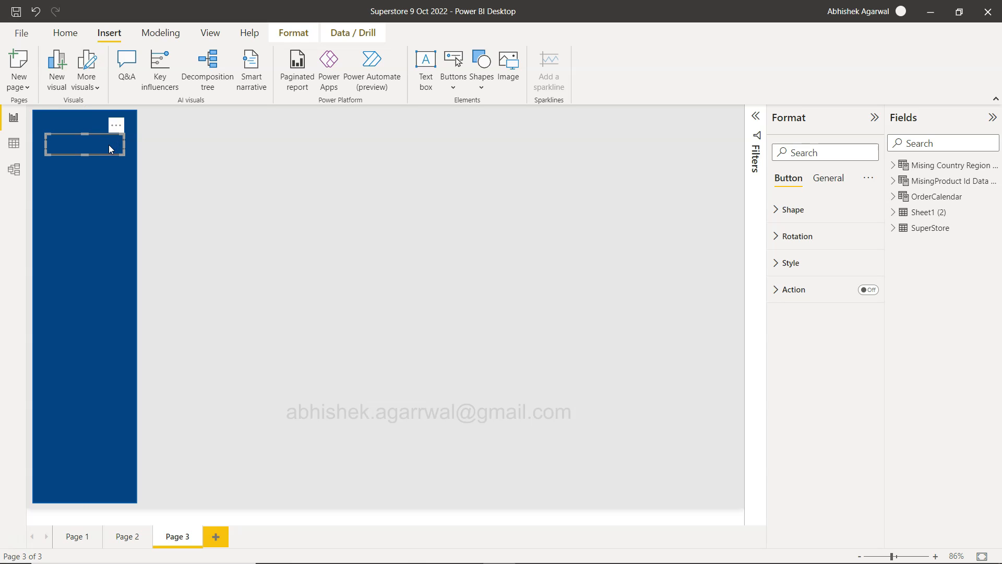
{"action": "key", "text": "ctrl+v"}
{"action": "left_click_drag", "start_coordinate": [108, 145], "coordinate": [104, 173]}
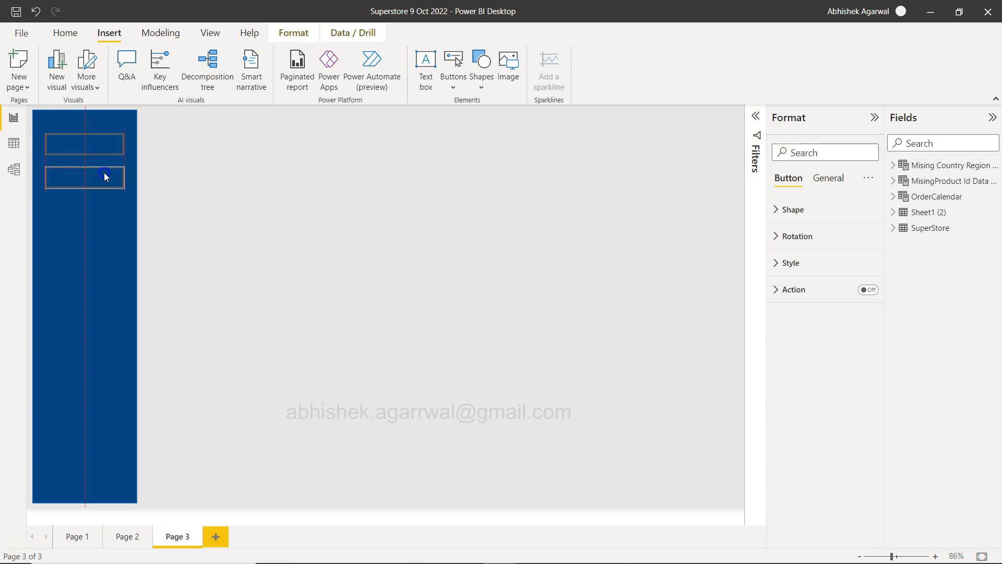
Step: Turn on the upper button's text, label it Dashboard and format it bold in light grey at font size 12
{"action": "left_click", "coordinate": [101, 150]}
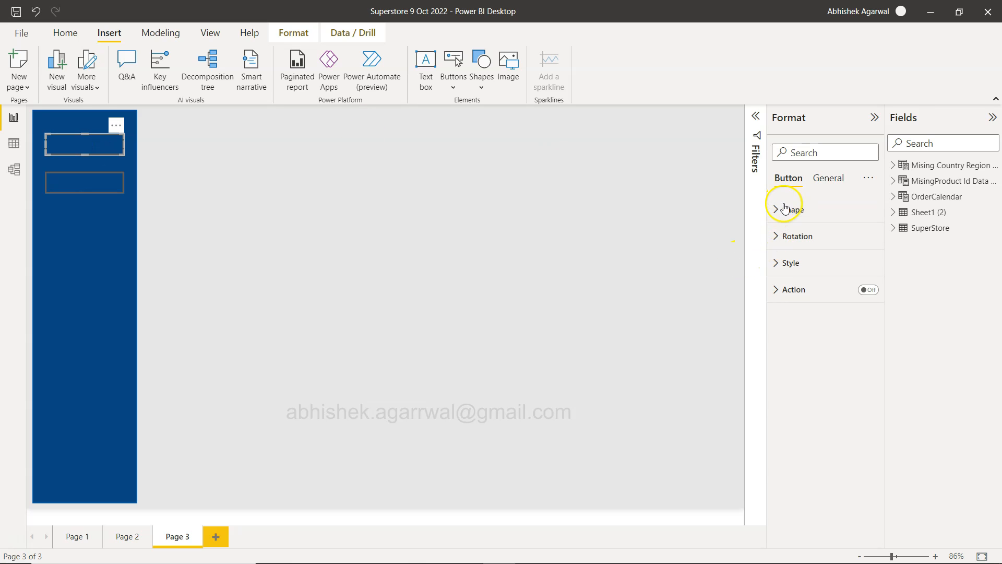
{"action": "left_click", "coordinate": [789, 262]}
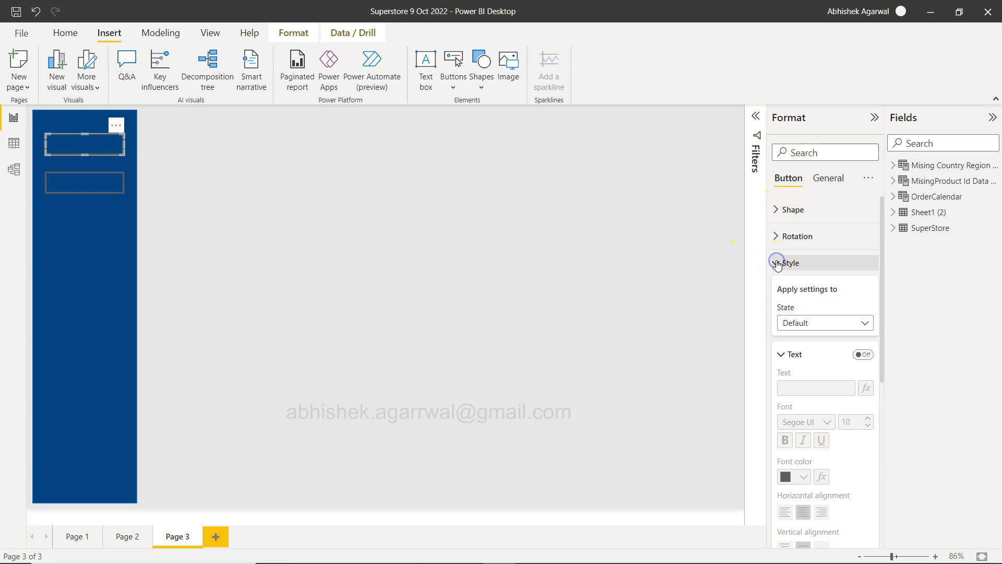
{"action": "left_click", "coordinate": [863, 355]}
{"action": "left_click", "coordinate": [812, 390]}
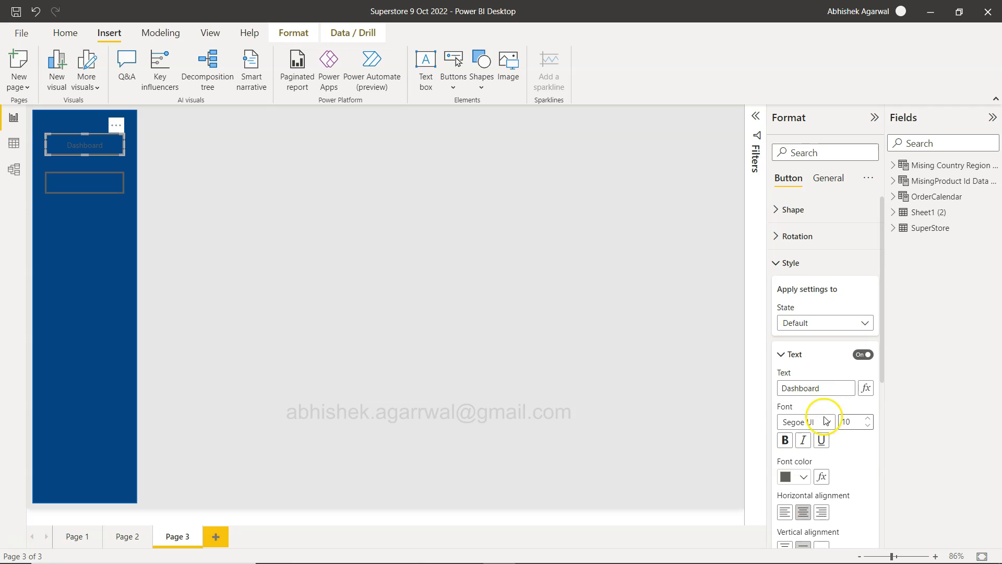
{"action": "left_click", "coordinate": [787, 445]}
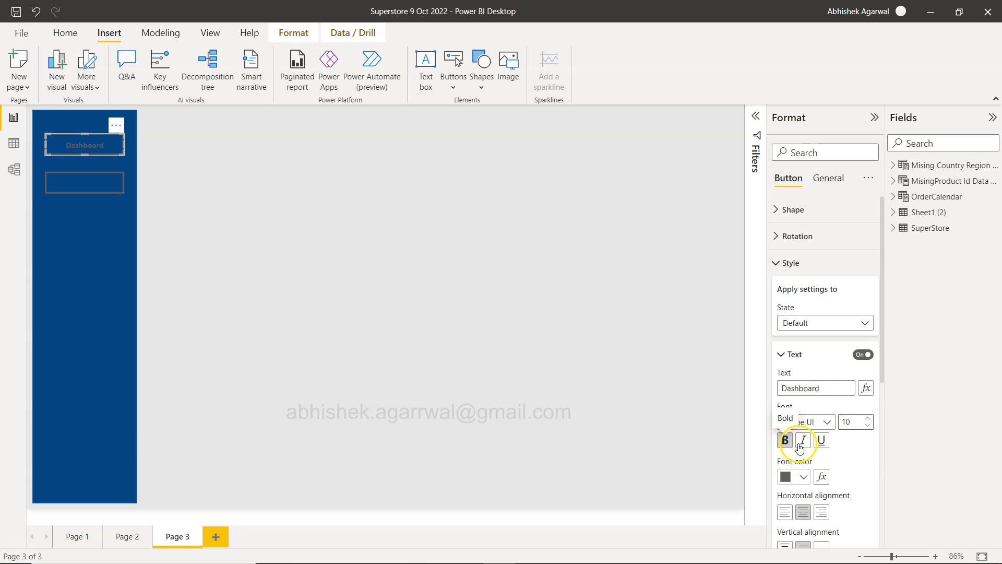
{"action": "left_click", "coordinate": [803, 476]}
{"action": "left_click", "coordinate": [794, 269]}
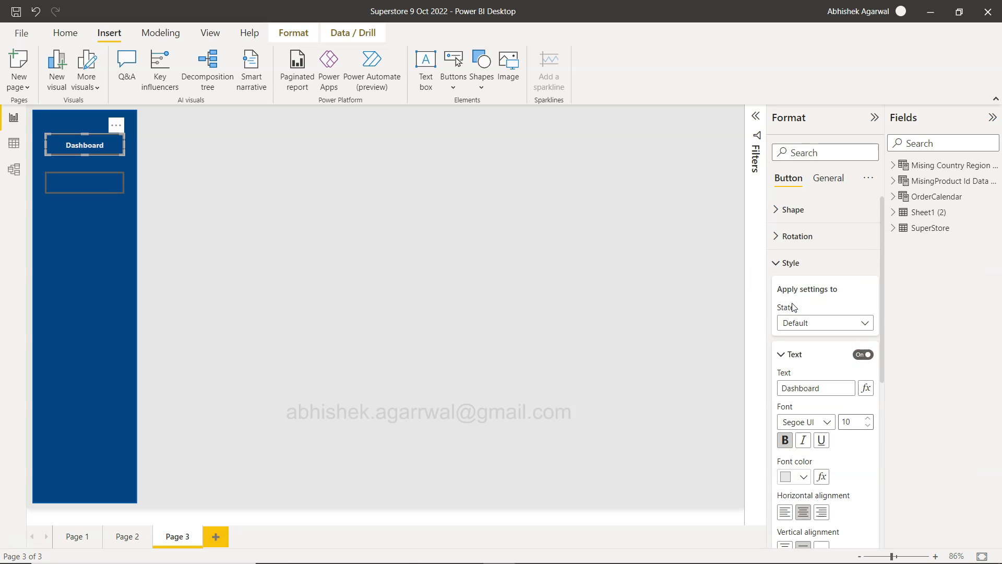
{"action": "left_click", "coordinate": [868, 419]}
{"action": "left_click", "coordinate": [868, 418]}
Step: Turn on the lower button's text, label it Details and format it bold in light grey at font size 14
{"action": "left_click", "coordinate": [93, 186]}
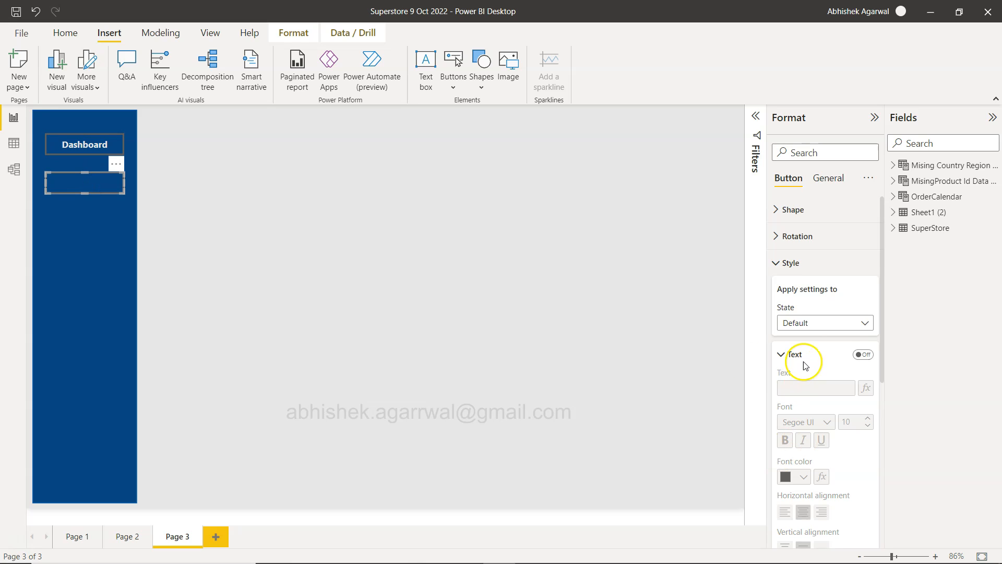
{"action": "left_click", "coordinate": [857, 356]}
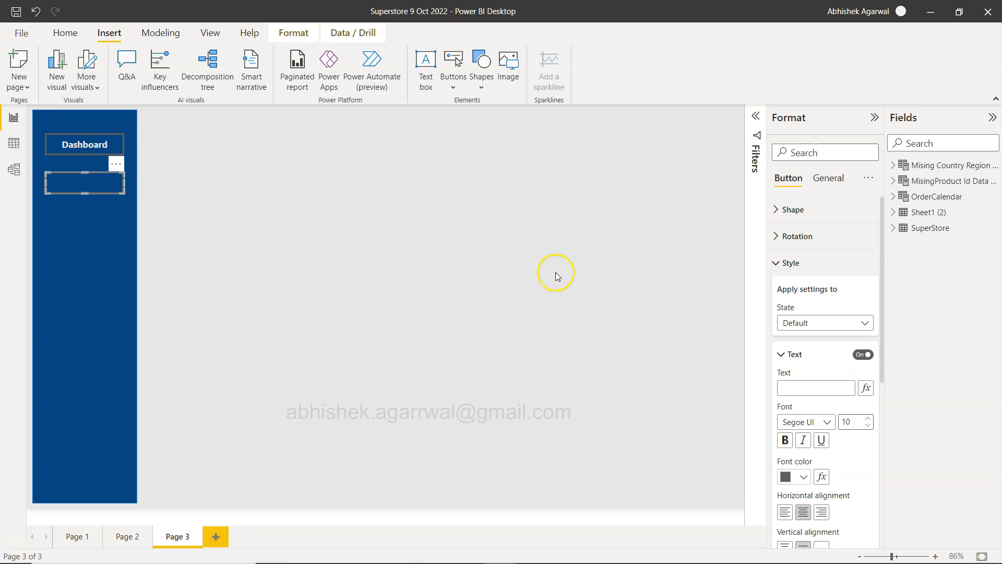
{"action": "left_click", "coordinate": [820, 387]}
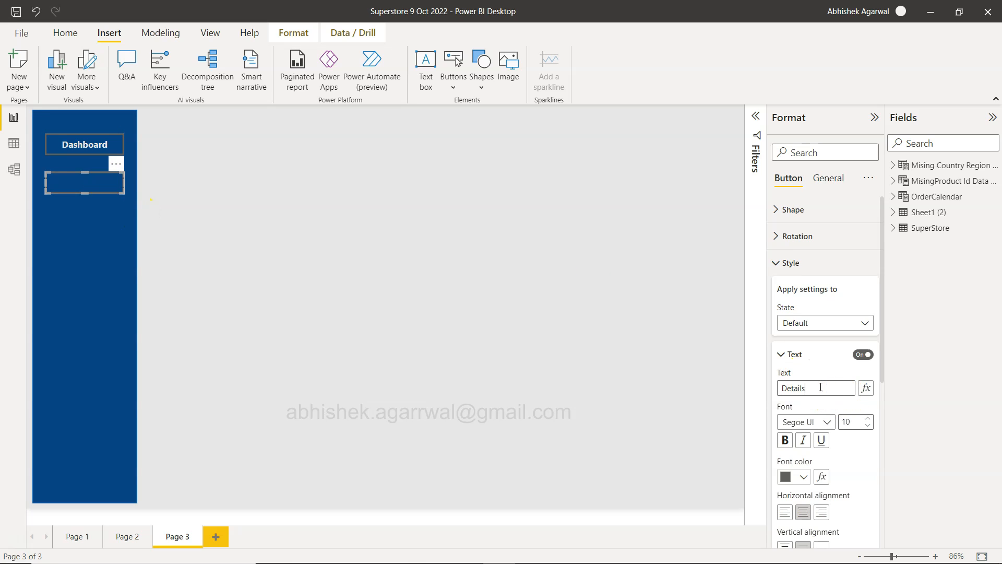
{"action": "left_click", "coordinate": [803, 476]}
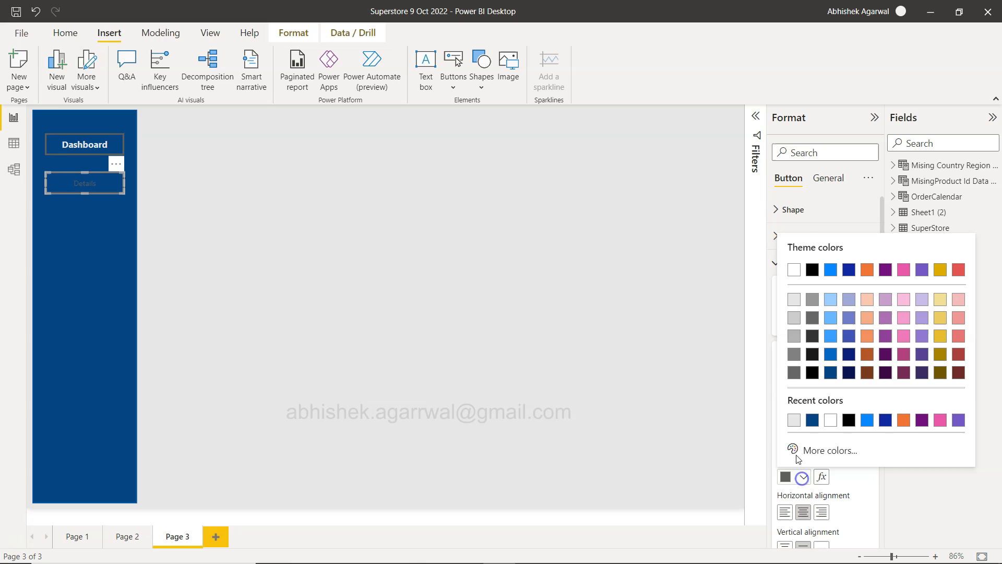
{"action": "left_click", "coordinate": [791, 295]}
{"action": "left_click", "coordinate": [868, 418]}
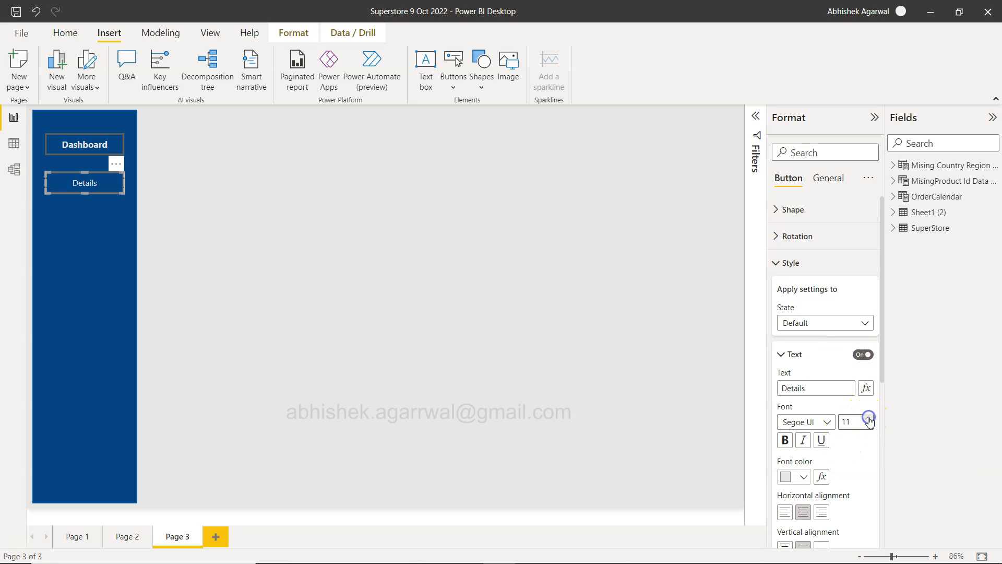
{"action": "left_click", "coordinate": [868, 418]}
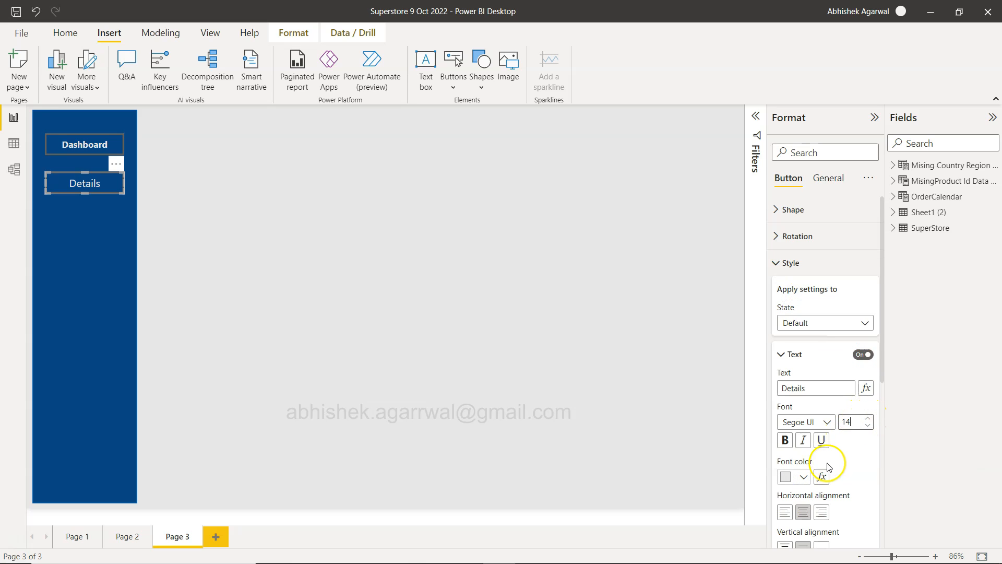
{"action": "left_click", "coordinate": [785, 440]}
Step: Compare the two sidebar buttons, set the Details button's font size to 12 and deselect it
{"action": "left_click", "coordinate": [93, 144]}
{"action": "left_click", "coordinate": [85, 180]}
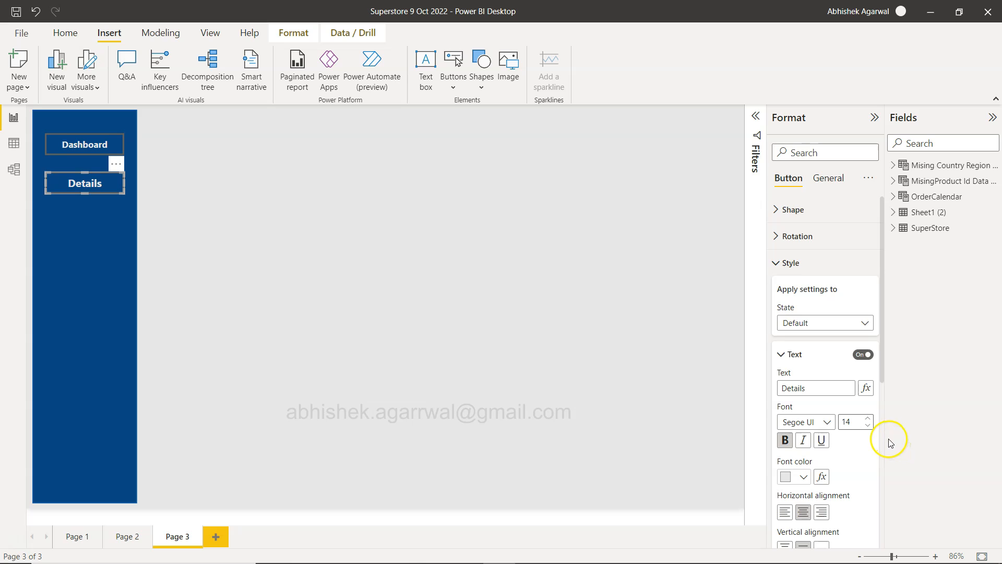
{"action": "left_click", "coordinate": [867, 425]}
{"action": "left_click", "coordinate": [868, 425]}
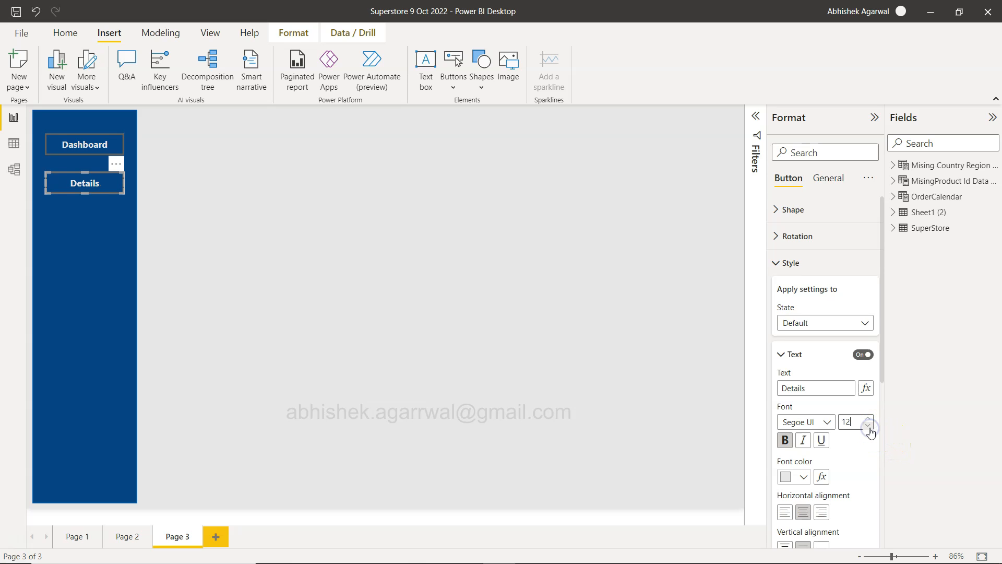
{"action": "left_click", "coordinate": [576, 376]}
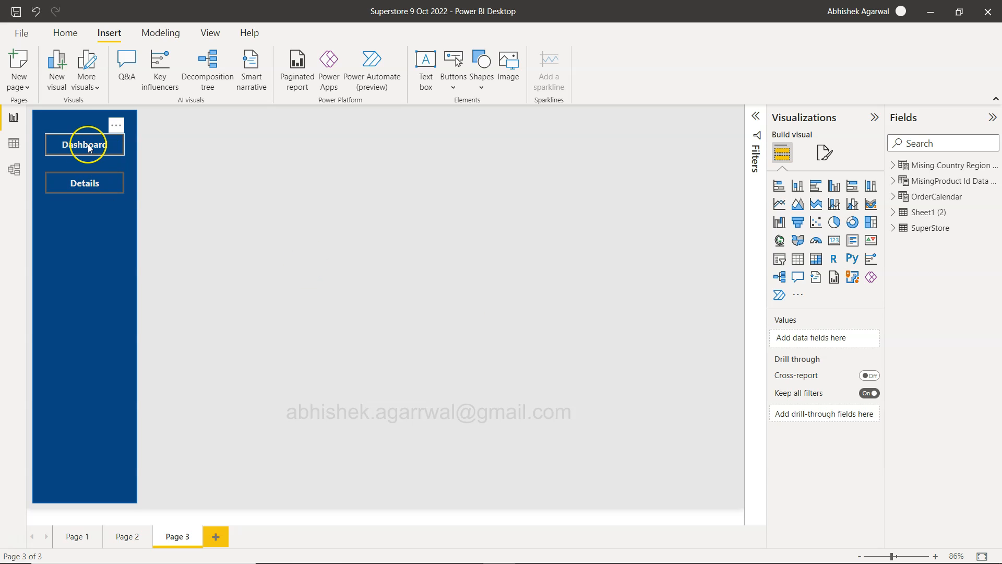
{"action": "left_click", "coordinate": [223, 216]}
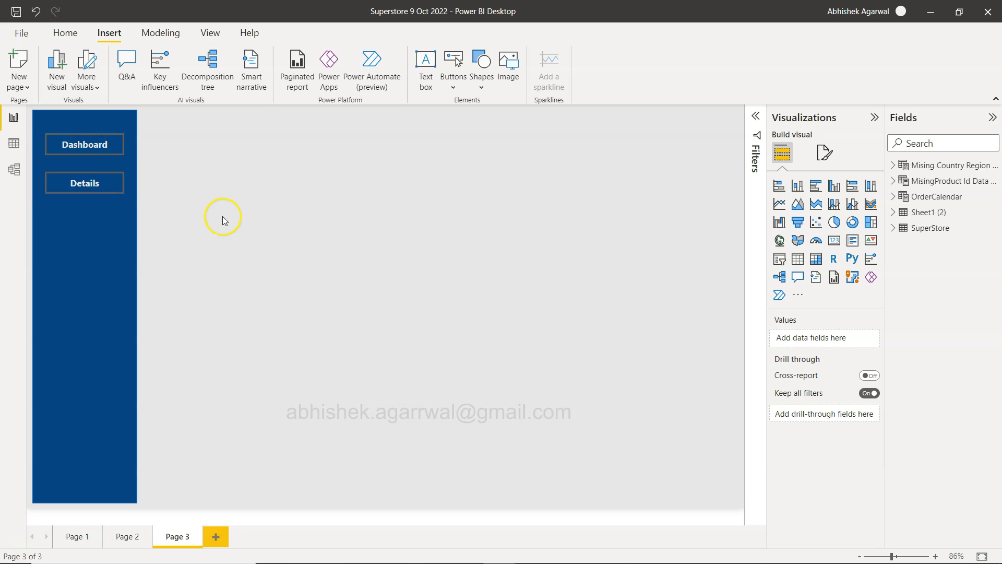
Step: Using Page 2 as reference, add a text box spanning the top of Page 3 beside the sidebar, reading "Sales Dashboard - Monthly"
{"action": "left_click", "coordinate": [128, 534]}
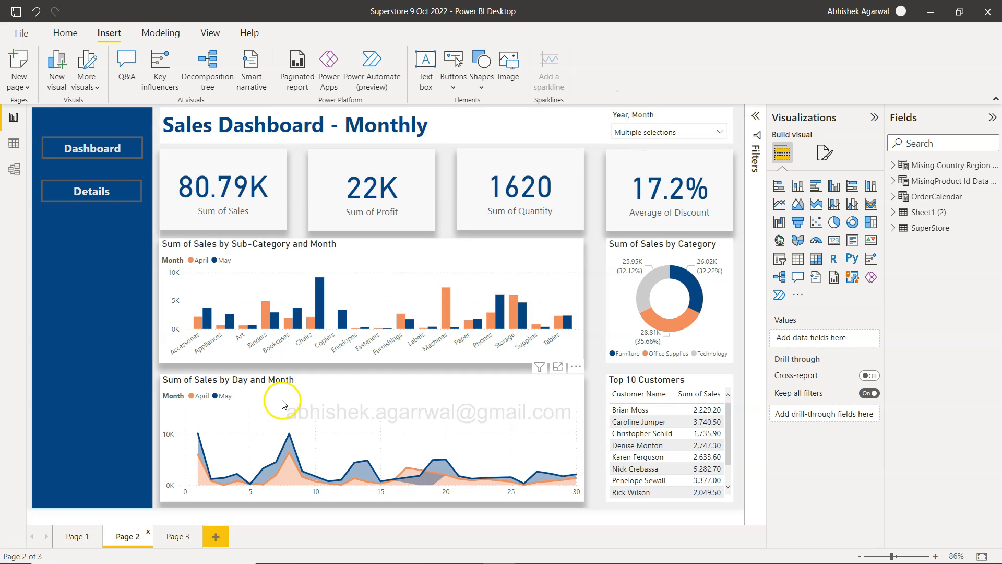
{"action": "left_click", "coordinate": [175, 537]}
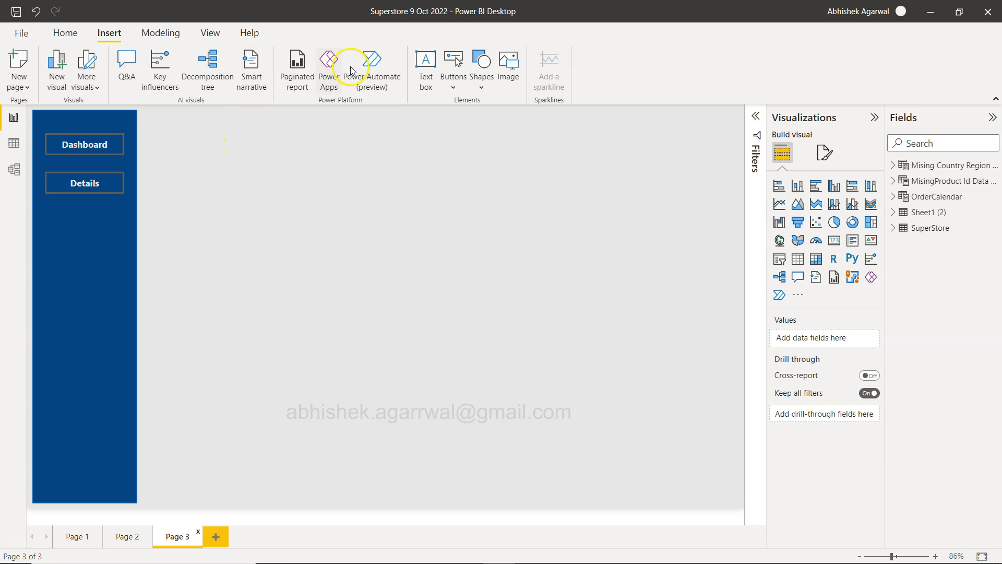
{"action": "left_click", "coordinate": [426, 65]}
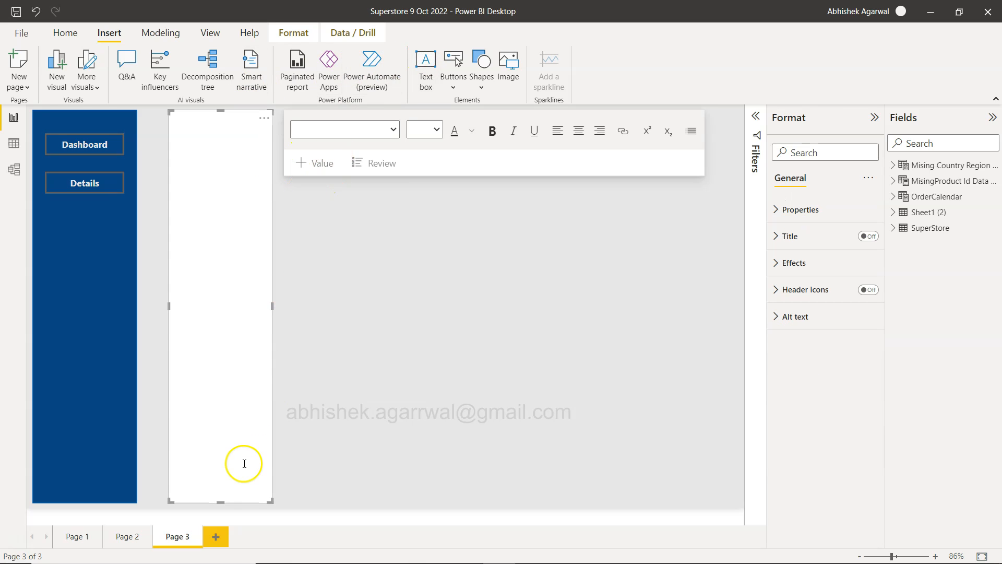
{"action": "left_click_drag", "start_coordinate": [219, 500], "coordinate": [230, 144]}
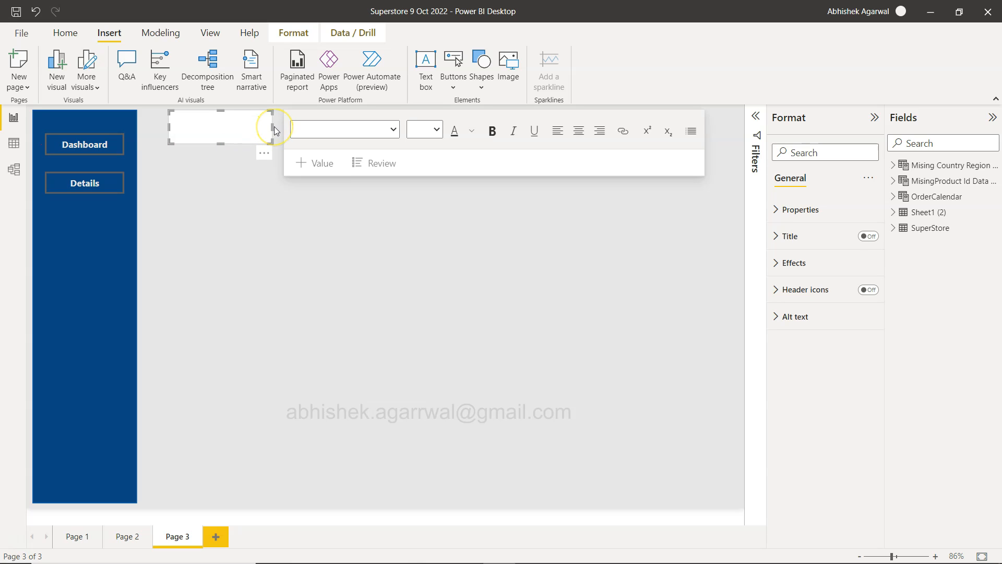
{"action": "left_click_drag", "start_coordinate": [257, 112], "coordinate": [738, 130]}
{"action": "left_click", "coordinate": [272, 127]}
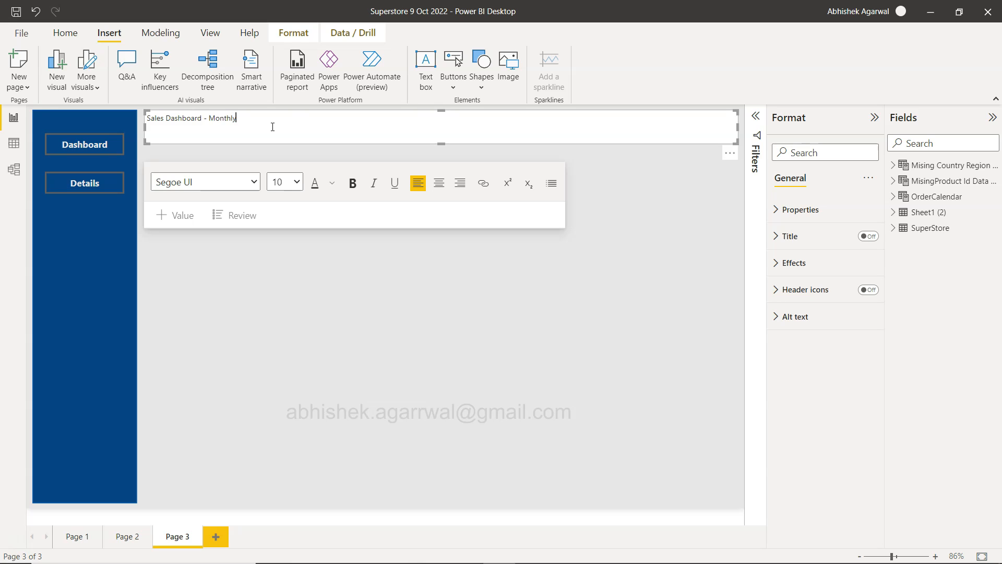
Step: Format the whole Sales Dashboard - Monthly title as bold at font size 28 and deselect it
{"action": "key", "text": "ctrl+a"}
{"action": "left_click", "coordinate": [297, 181]}
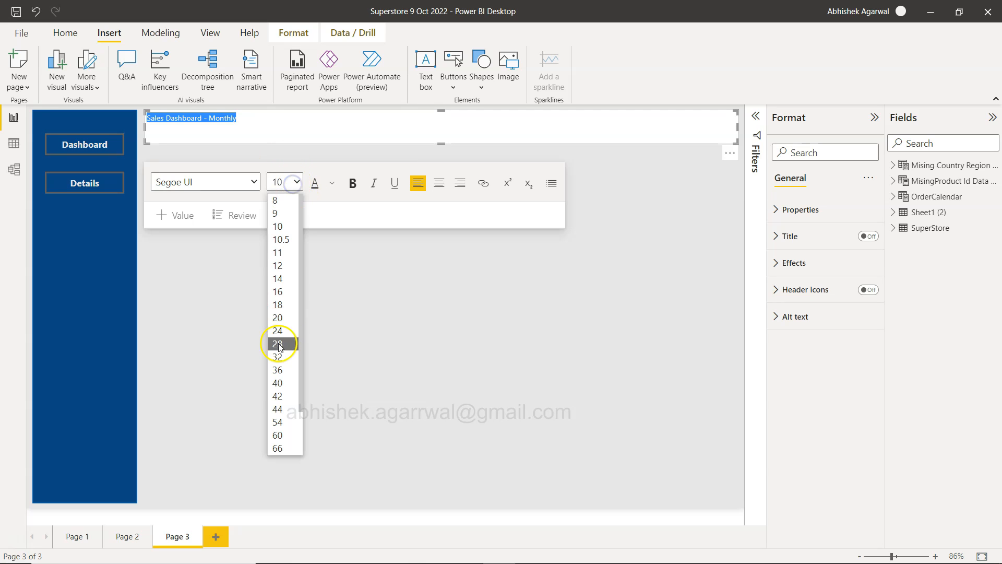
{"action": "left_click", "coordinate": [280, 344]}
{"action": "left_click", "coordinate": [353, 181]}
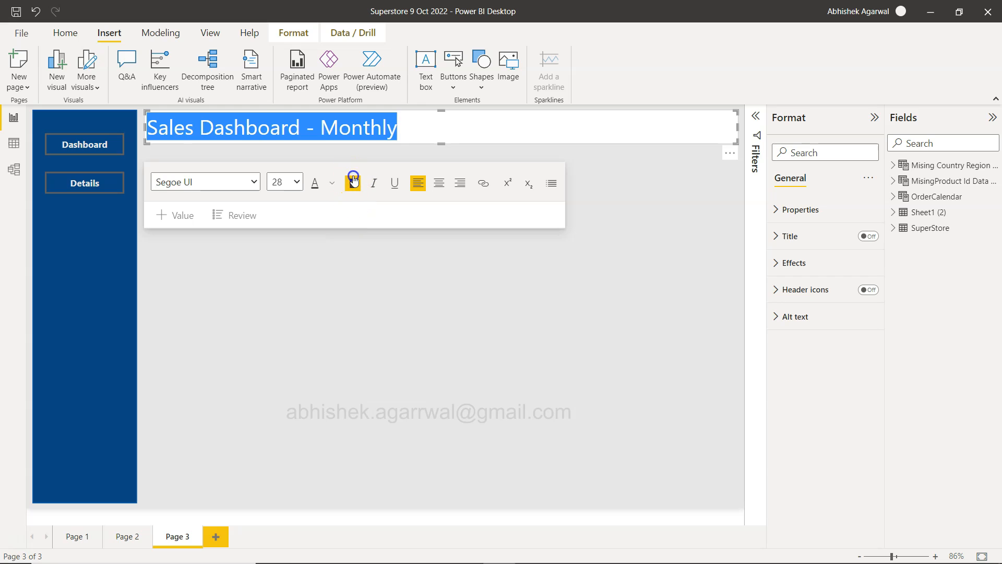
{"action": "left_click", "coordinate": [440, 126]}
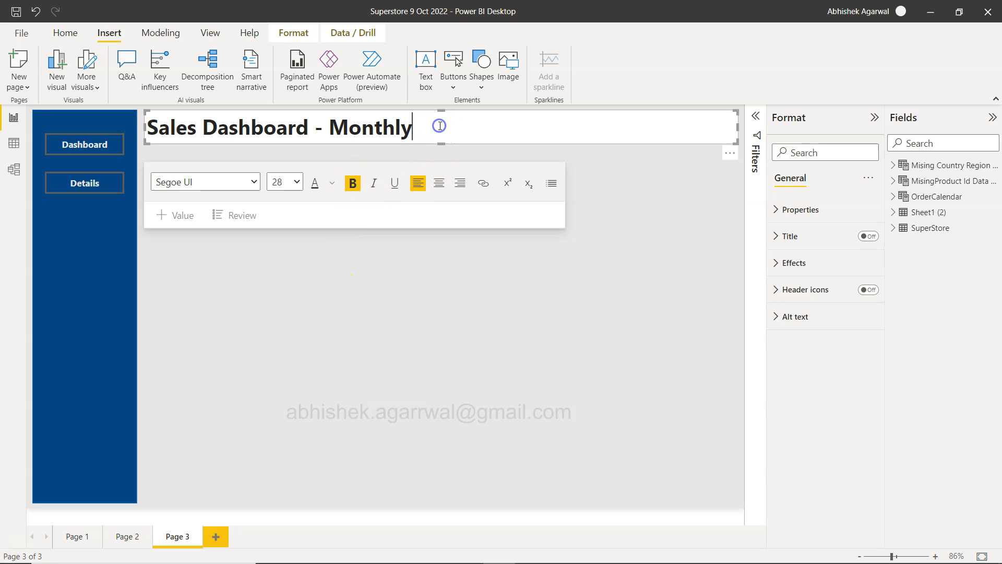
{"action": "left_click", "coordinate": [433, 286]}
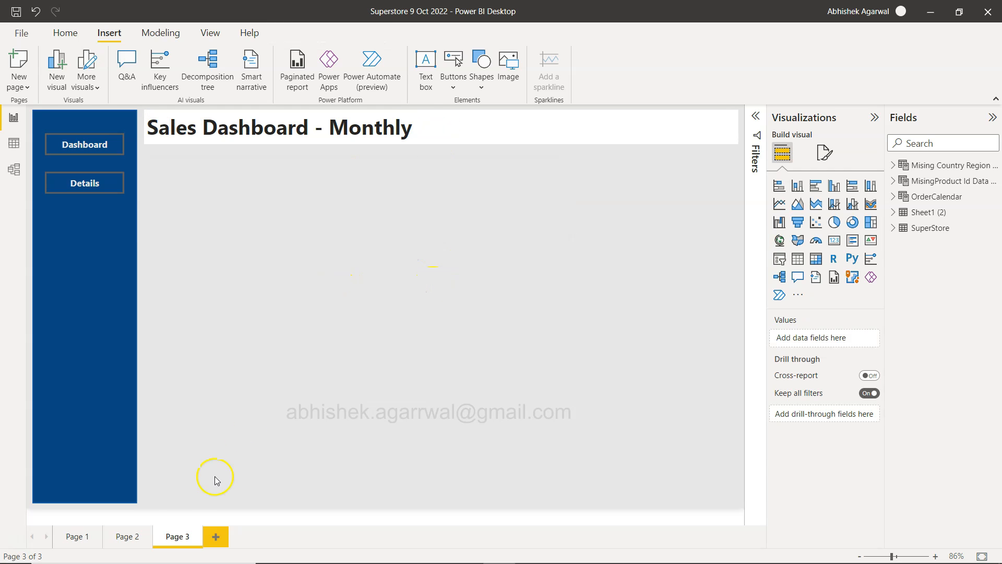
Step: Check the title colour on Page 2 and recolour Page 3's title text to the matching dark blue
{"action": "left_click", "coordinate": [128, 536]}
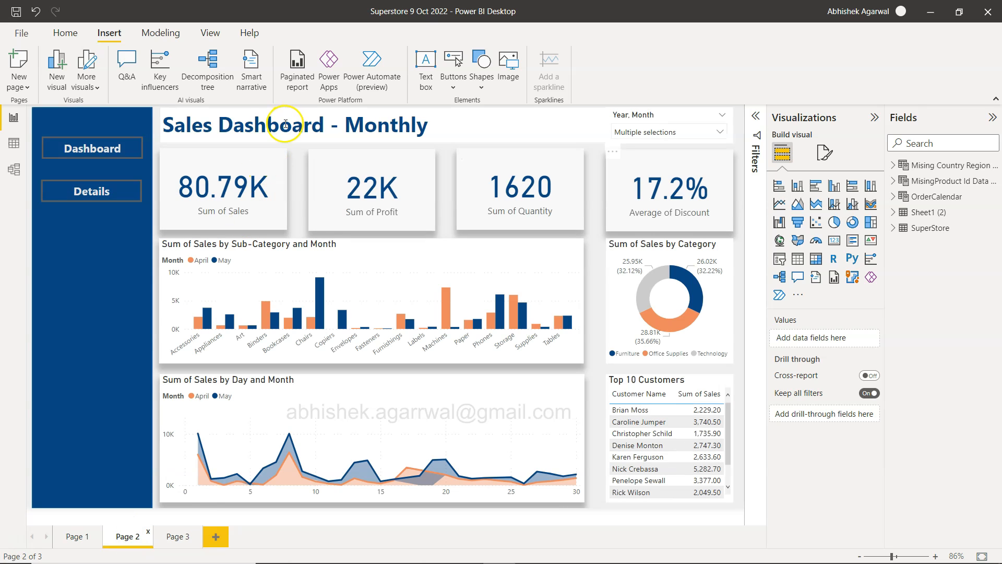
{"action": "left_click", "coordinate": [175, 535]}
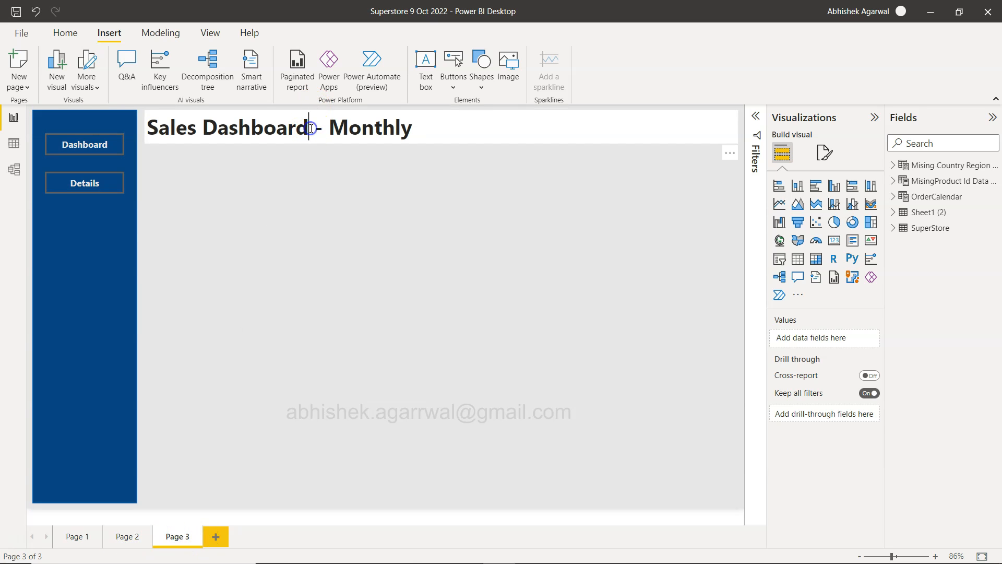
{"action": "triple_click", "coordinate": [309, 126]}
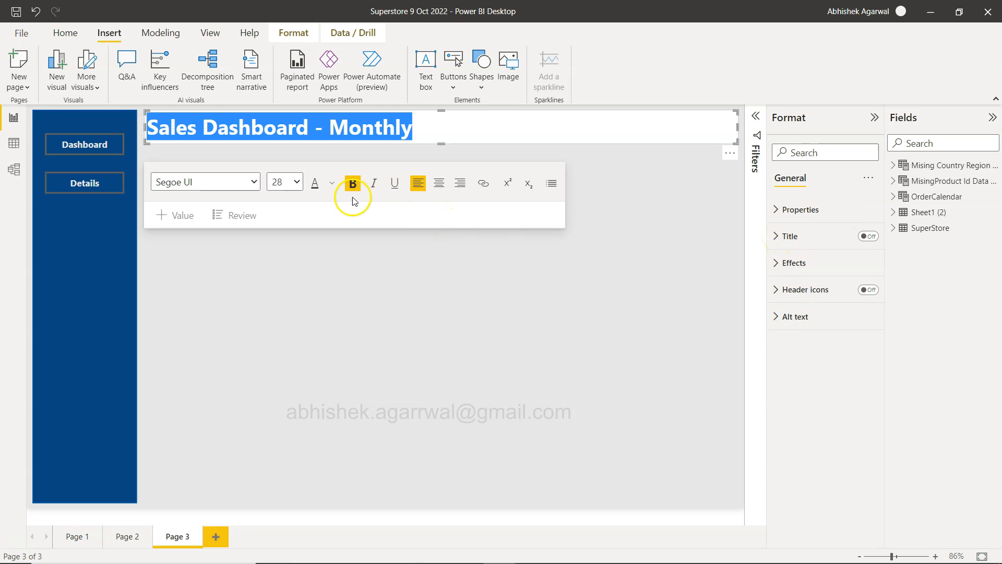
{"action": "left_click", "coordinate": [331, 183]}
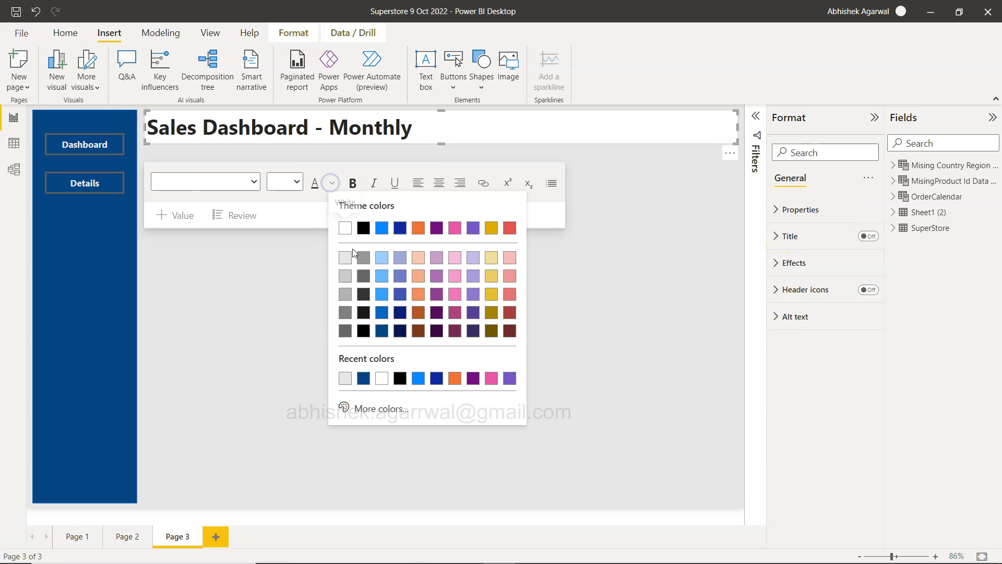
{"action": "left_click", "coordinate": [384, 331]}
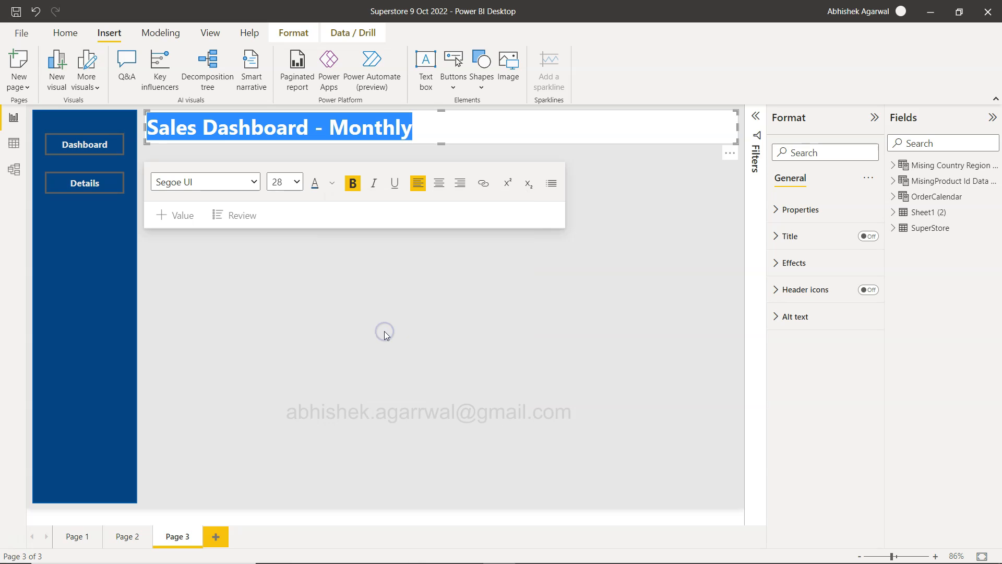
{"action": "left_click", "coordinate": [384, 331]}
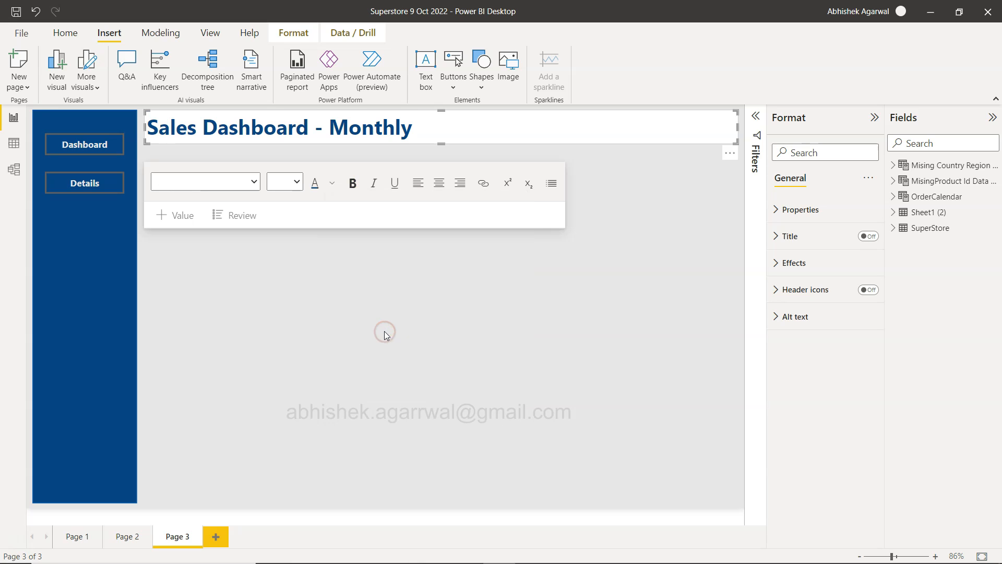
{"action": "left_click", "coordinate": [587, 367]}
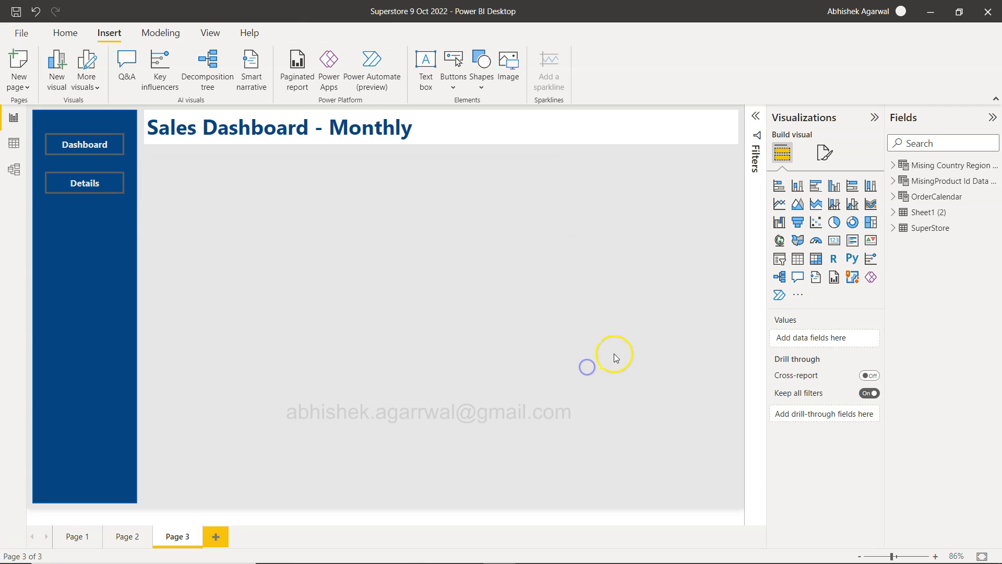
Step: Examine the date fields of the SuperStore table and the Order Date column's values and available date formats in the data view
{"action": "left_click", "coordinate": [657, 251]}
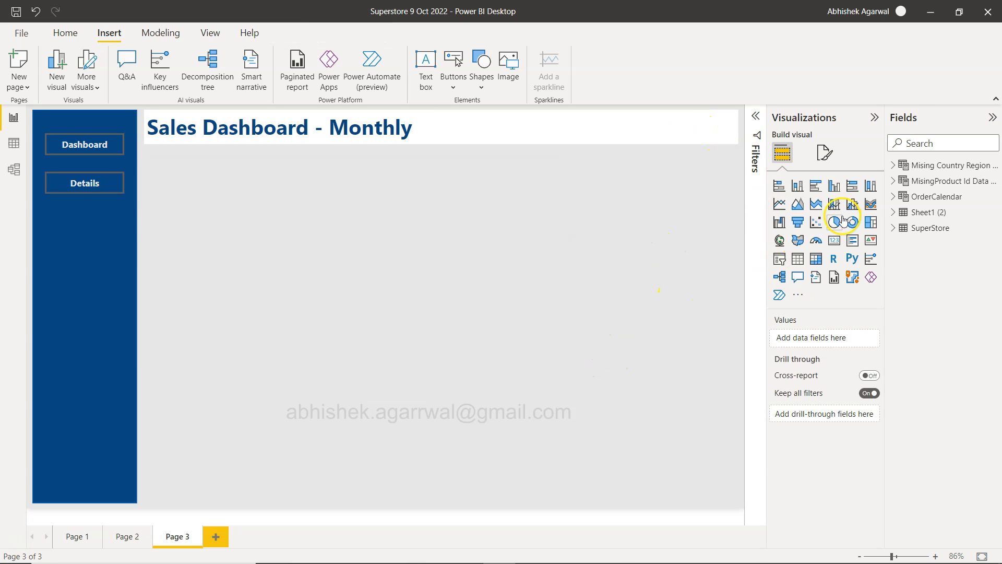
{"action": "left_click", "coordinate": [899, 228]}
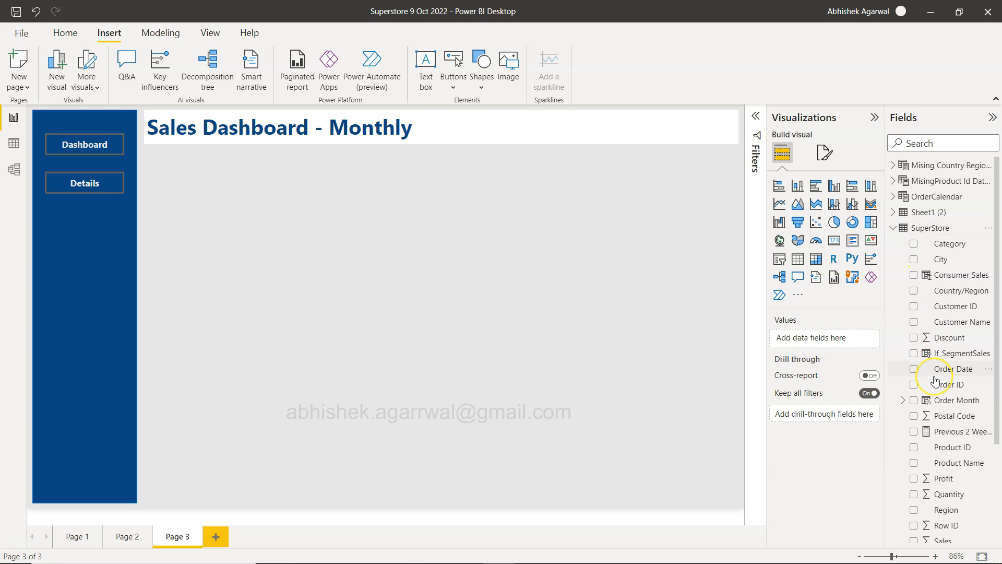
{"action": "scroll", "coordinate": [935, 380], "scroll_direction": "down", "scroll_amount": 1}
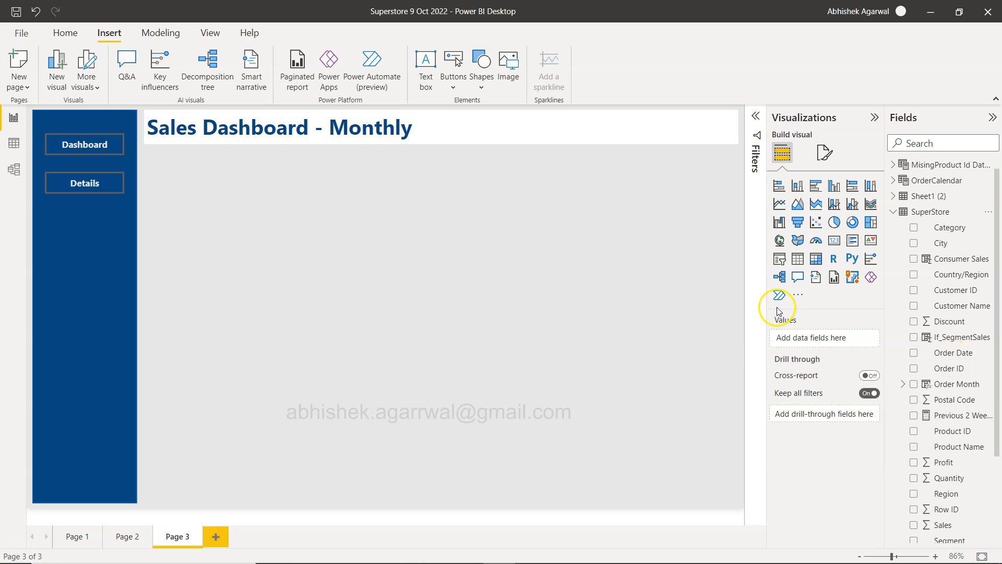
{"action": "left_click", "coordinate": [904, 384]}
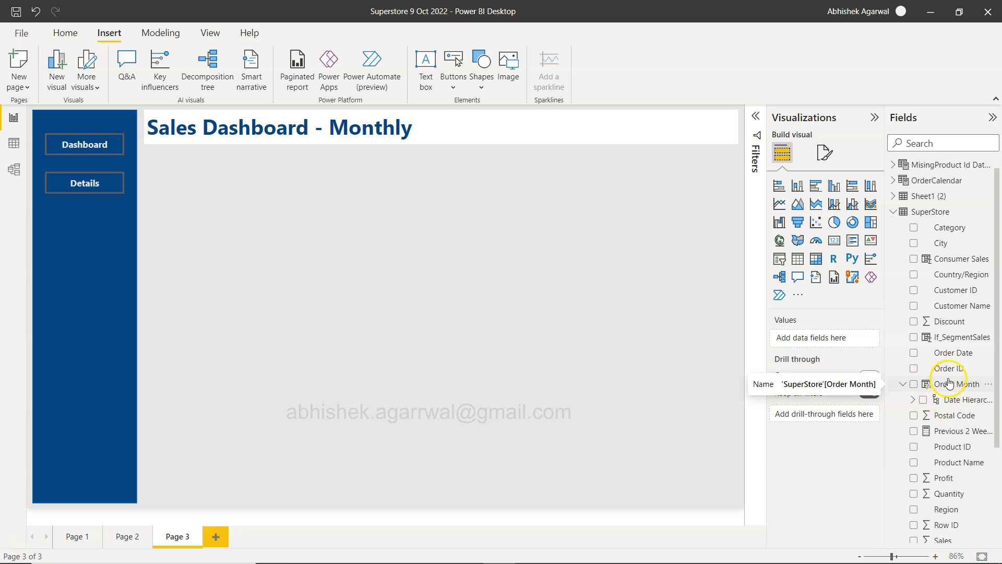
{"action": "left_click", "coordinate": [14, 145]}
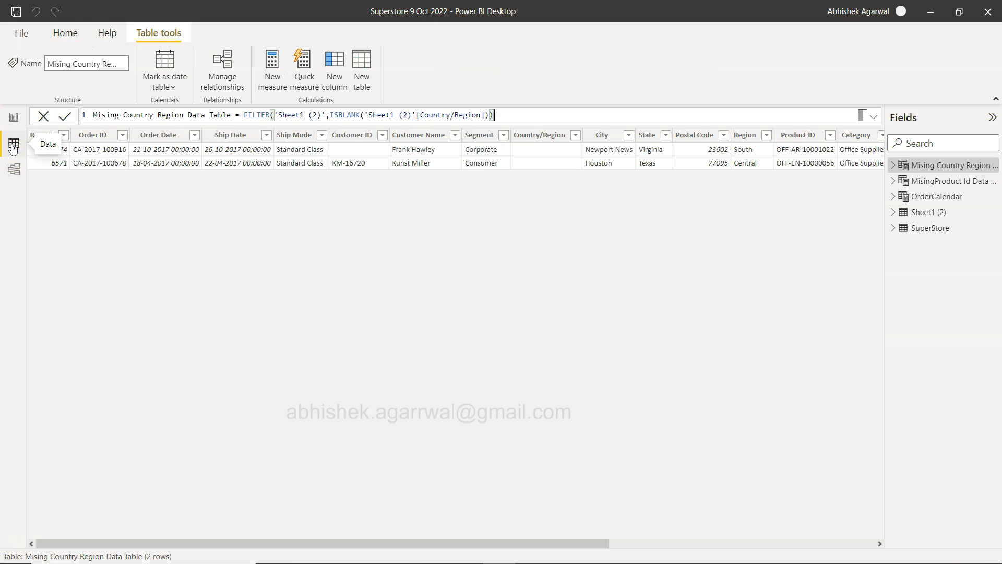
{"action": "left_click", "coordinate": [926, 228]}
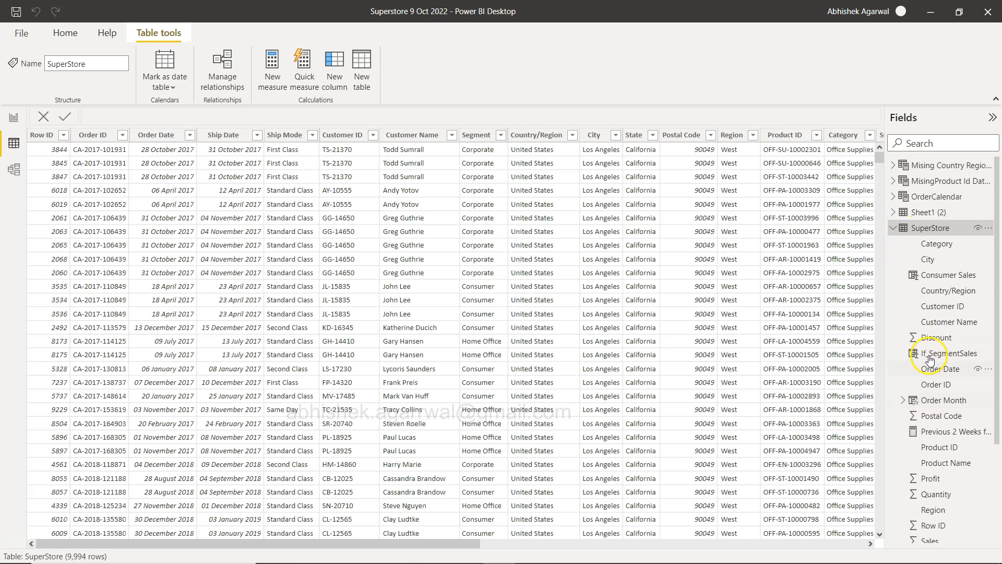
{"action": "left_click", "coordinate": [934, 369]}
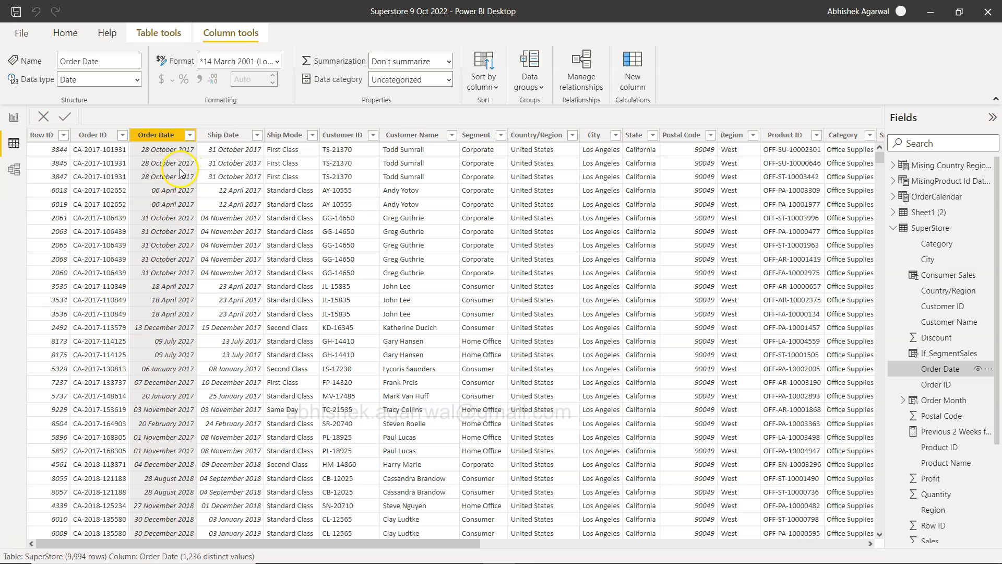
{"action": "left_click", "coordinate": [277, 61]}
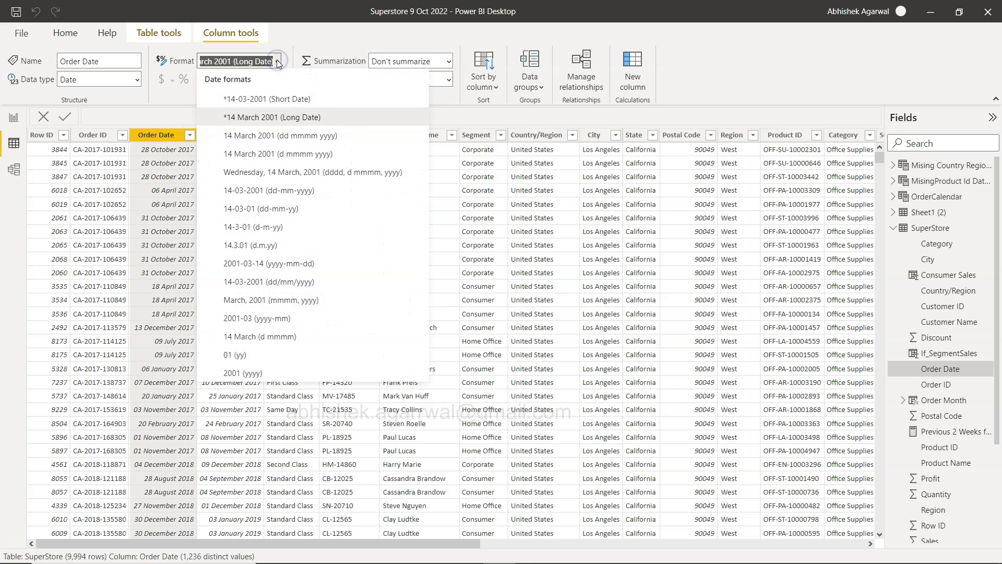
{"action": "left_click", "coordinate": [138, 99]}
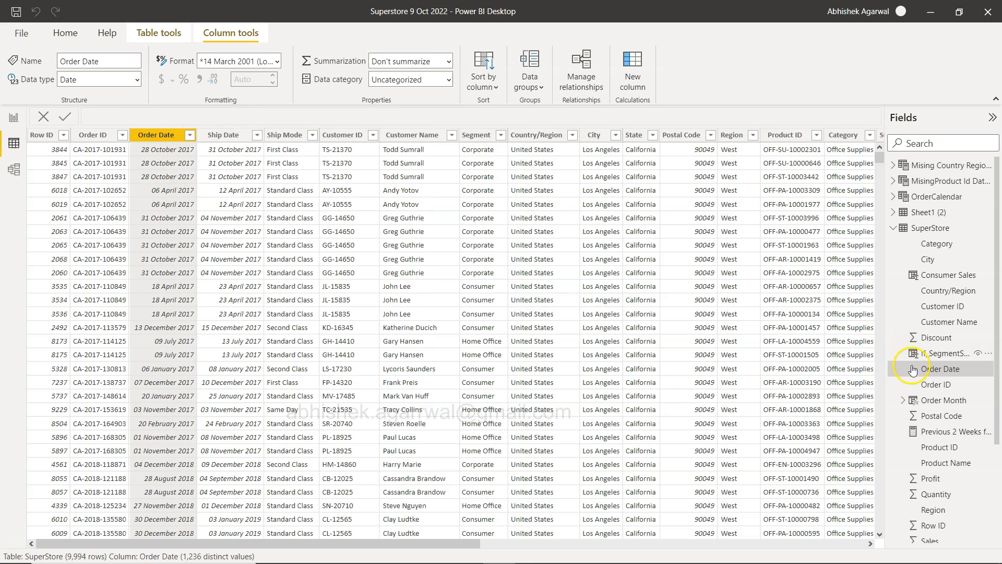
Step: Examine the Order Month calculated column's hierarchy, formula and date format options in the SuperStore table
{"action": "left_click", "coordinate": [903, 400]}
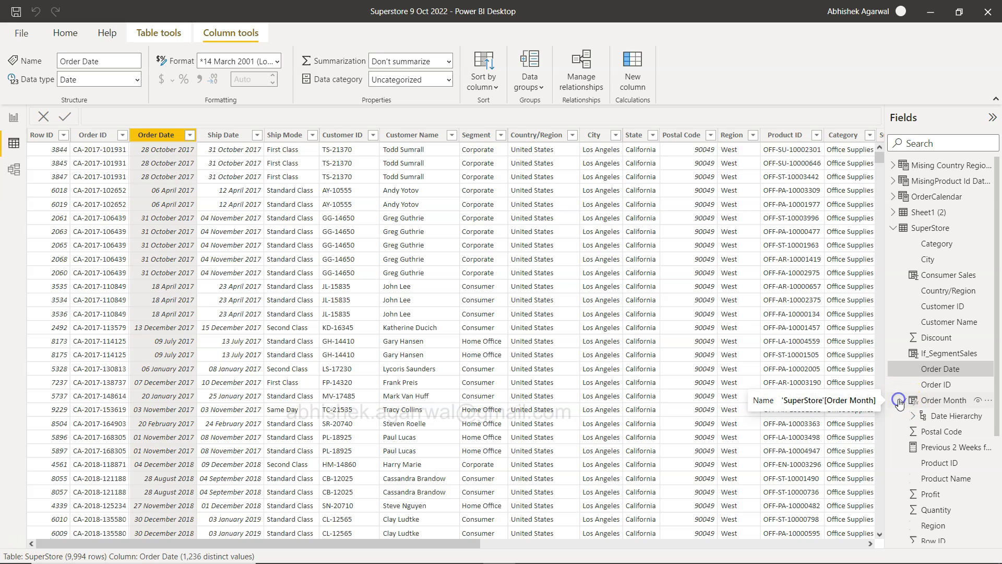
{"action": "left_click", "coordinate": [934, 400]}
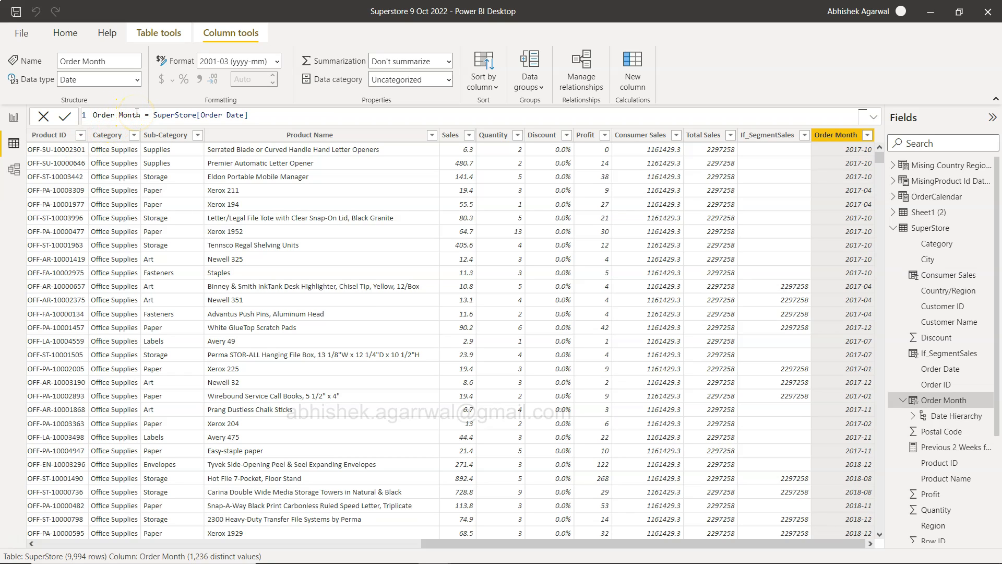
{"action": "left_click", "coordinate": [158, 114]}
{"action": "left_click", "coordinate": [278, 63]}
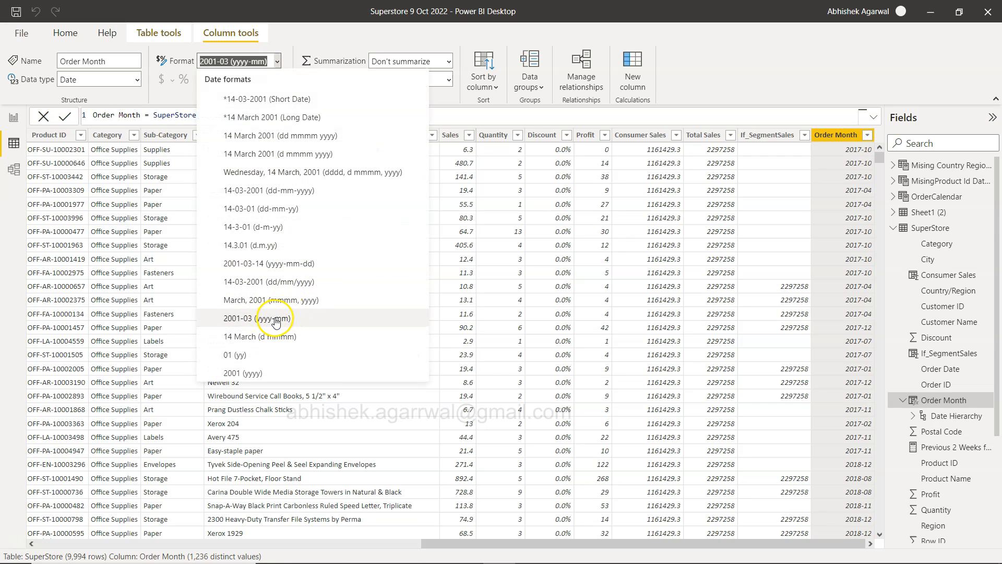
{"action": "left_click", "coordinate": [822, 289]}
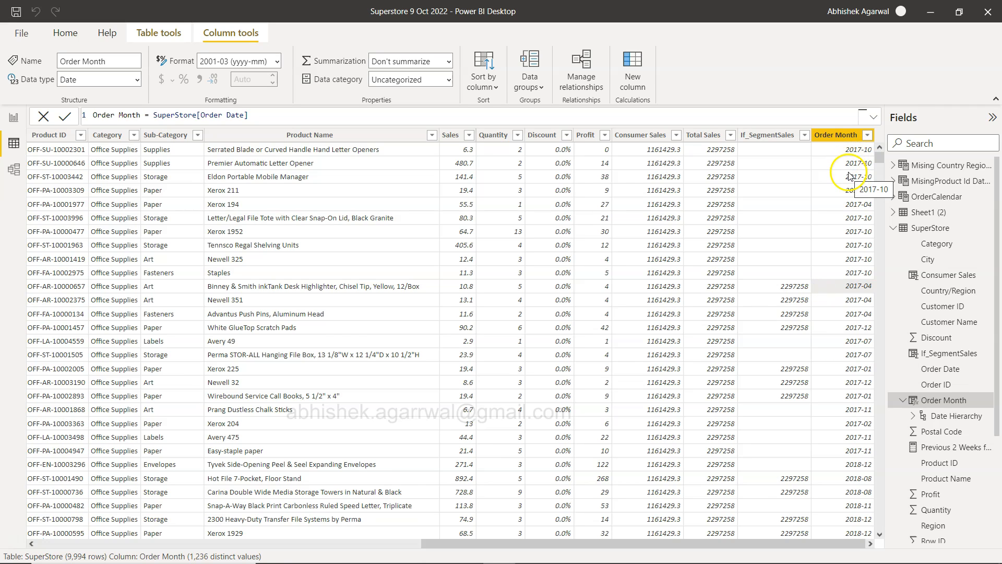
Step: Add an Order Month slicer to Page 3 of the report and shrink it to a small box just below the title
{"action": "left_click", "coordinate": [13, 118]}
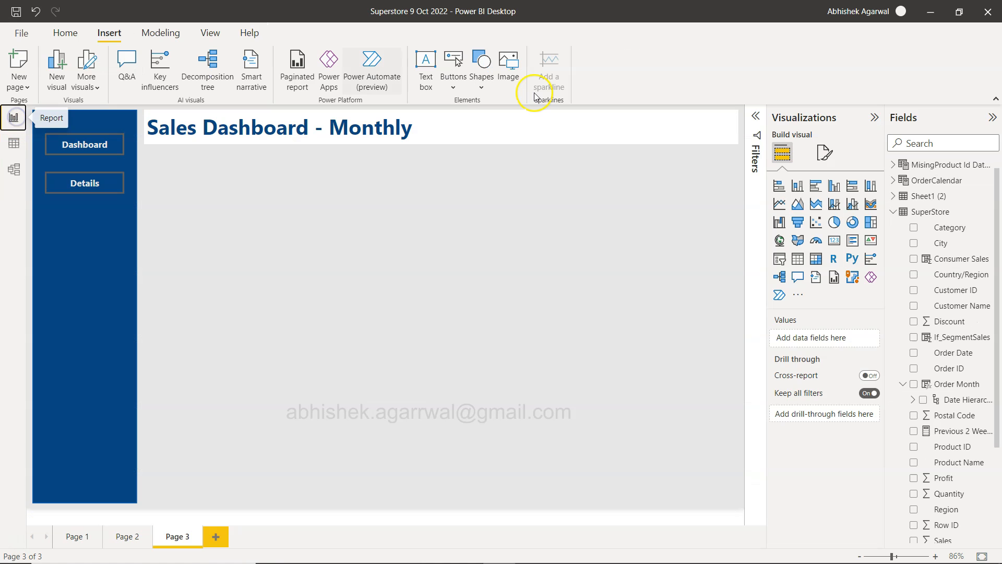
{"action": "left_click", "coordinate": [913, 400]}
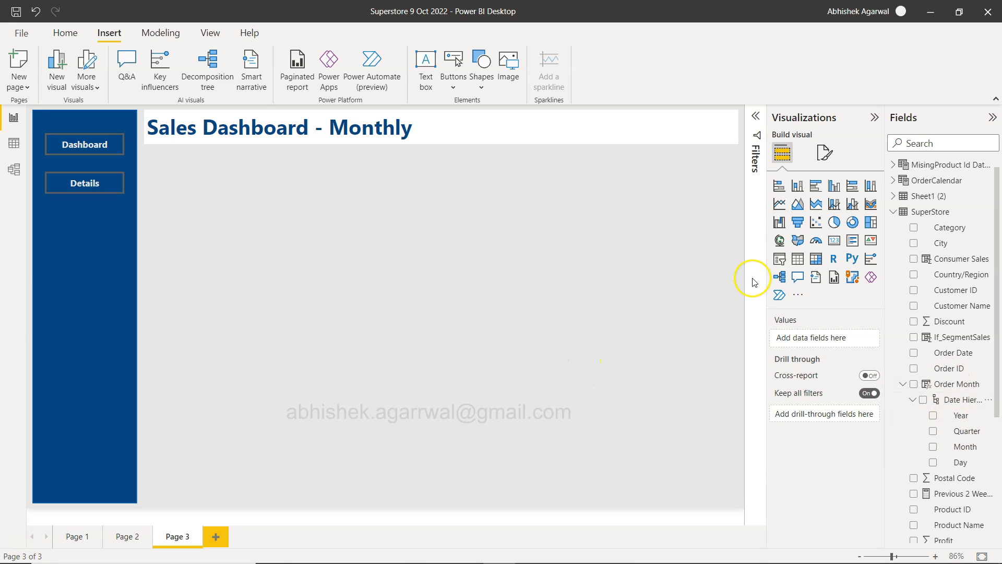
{"action": "left_click", "coordinate": [780, 260]}
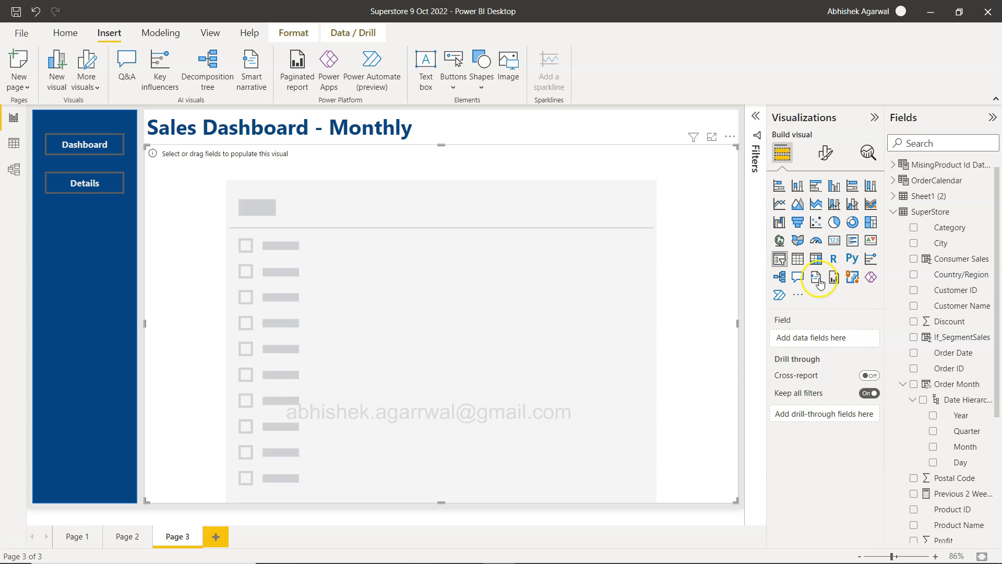
{"action": "left_click", "coordinate": [957, 385]}
{"action": "left_click_drag", "start_coordinate": [957, 385], "coordinate": [837, 344]}
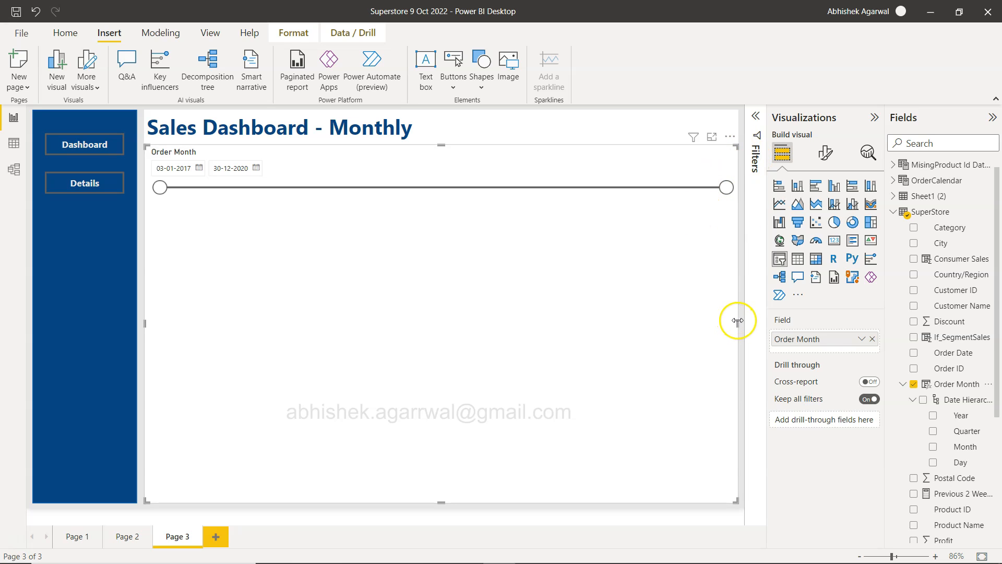
{"action": "left_click_drag", "start_coordinate": [739, 321], "coordinate": [270, 302]}
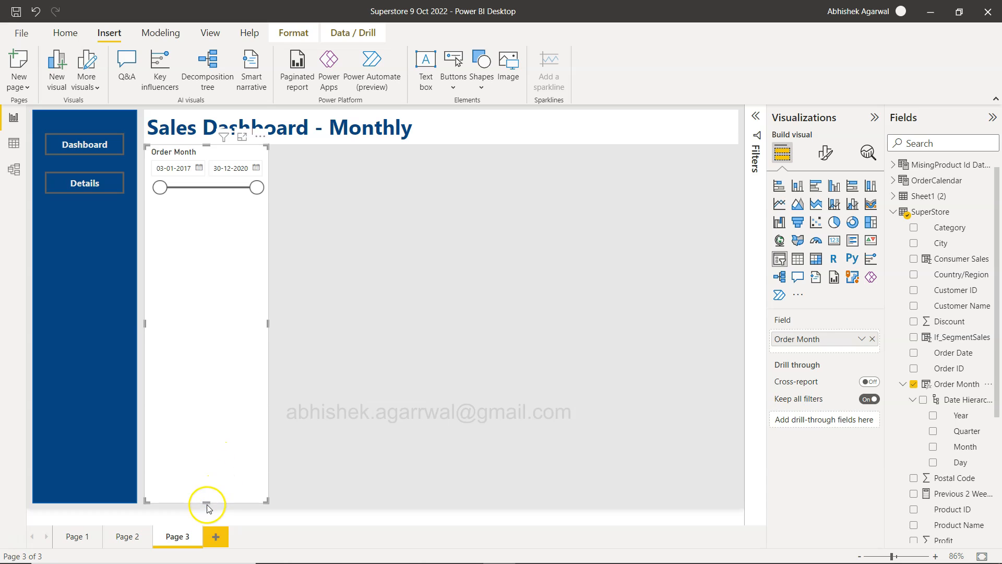
{"action": "left_click_drag", "start_coordinate": [205, 502], "coordinate": [198, 200]}
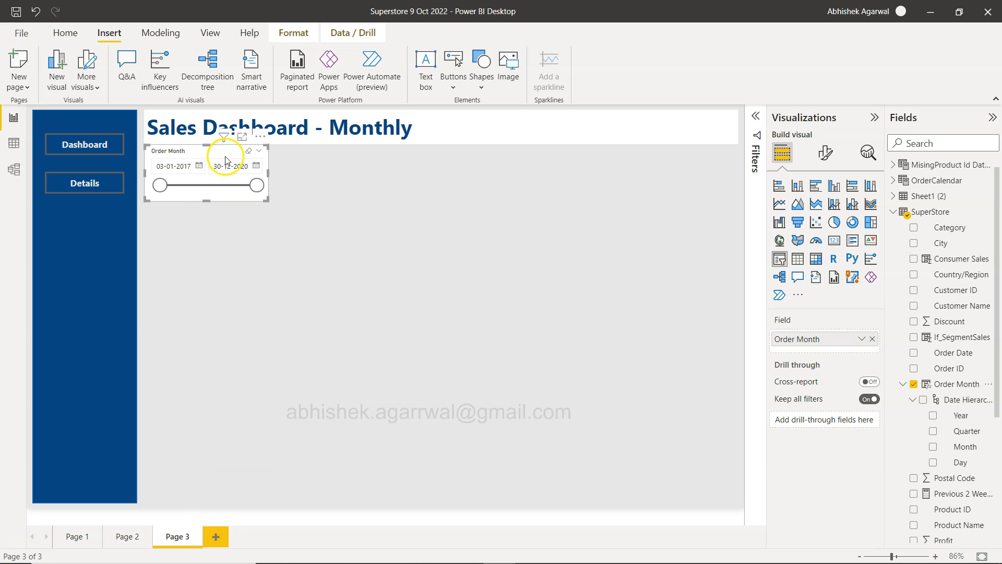
Step: Move the Order Month slicer to the far end of the title band, change it to a dropdown and reduce its height
{"action": "left_click_drag", "start_coordinate": [226, 155], "coordinate": [673, 124]}
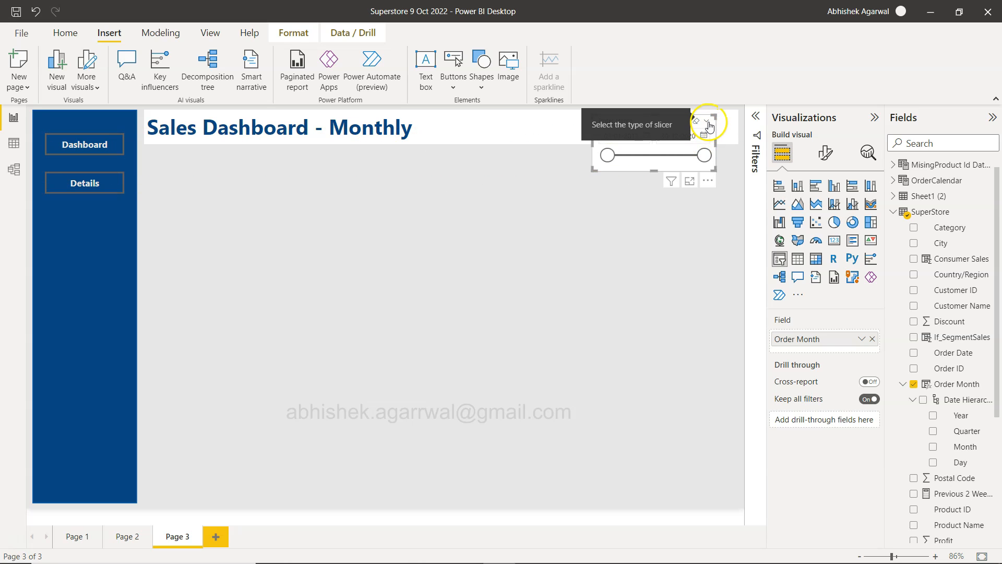
{"action": "left_click", "coordinate": [708, 124]}
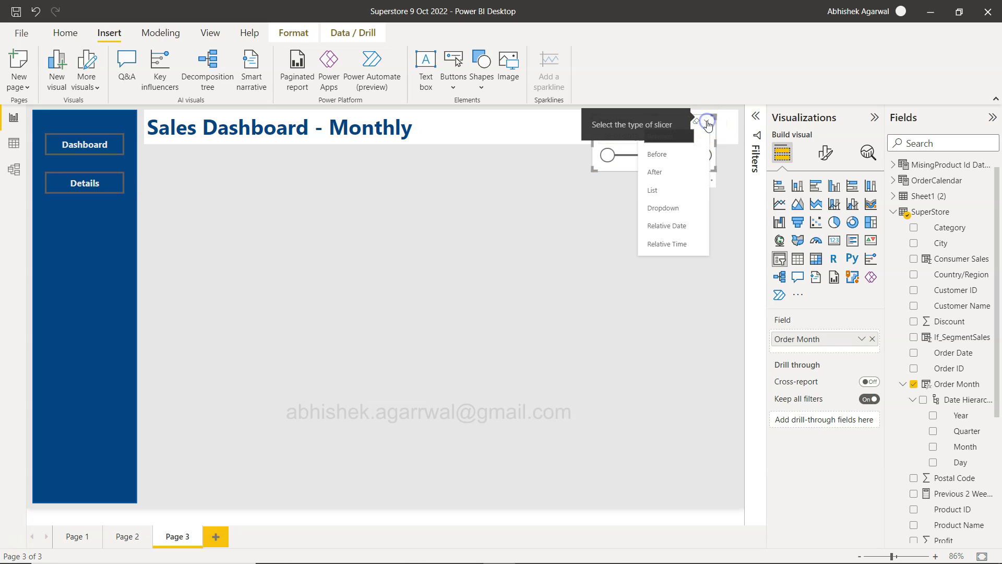
{"action": "left_click", "coordinate": [680, 209]}
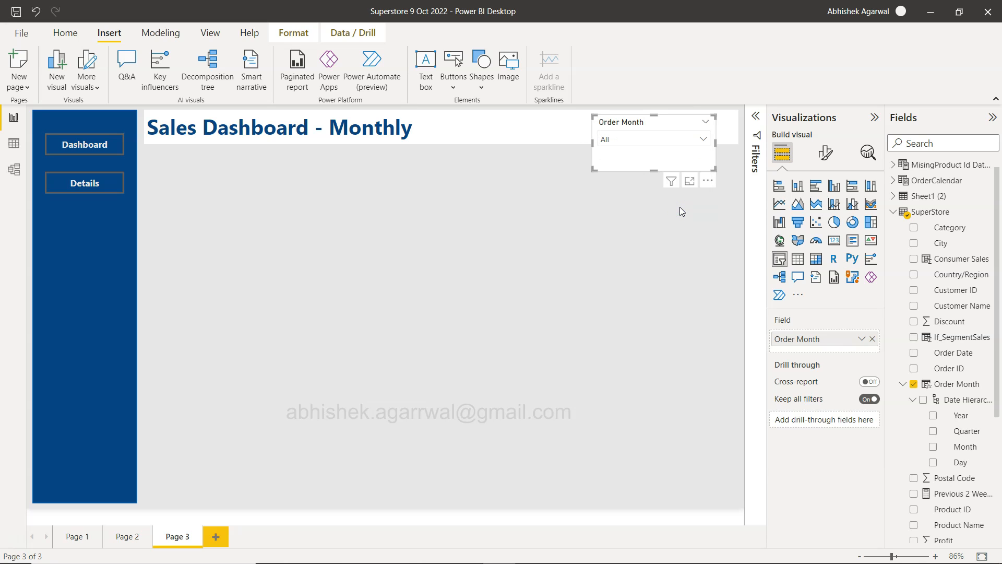
{"action": "left_click_drag", "start_coordinate": [653, 171], "coordinate": [660, 122]}
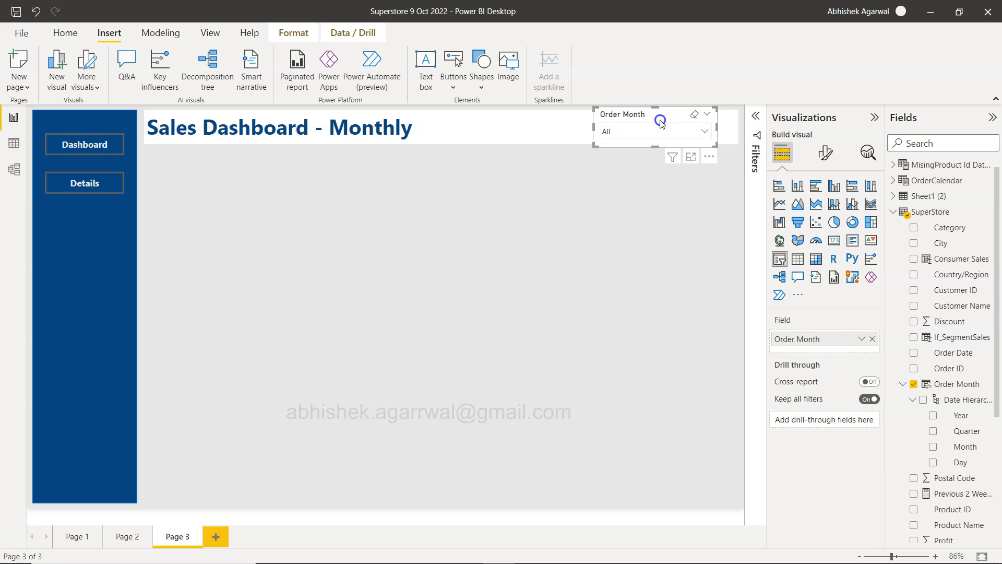
Step: Make the title text box slightly taller and align it with the sidebar's upper edge, then nudge the Order Month slicer down to fit inside it
{"action": "left_click", "coordinate": [566, 127]}
{"action": "left_click_drag", "start_coordinate": [442, 143], "coordinate": [441, 146]}
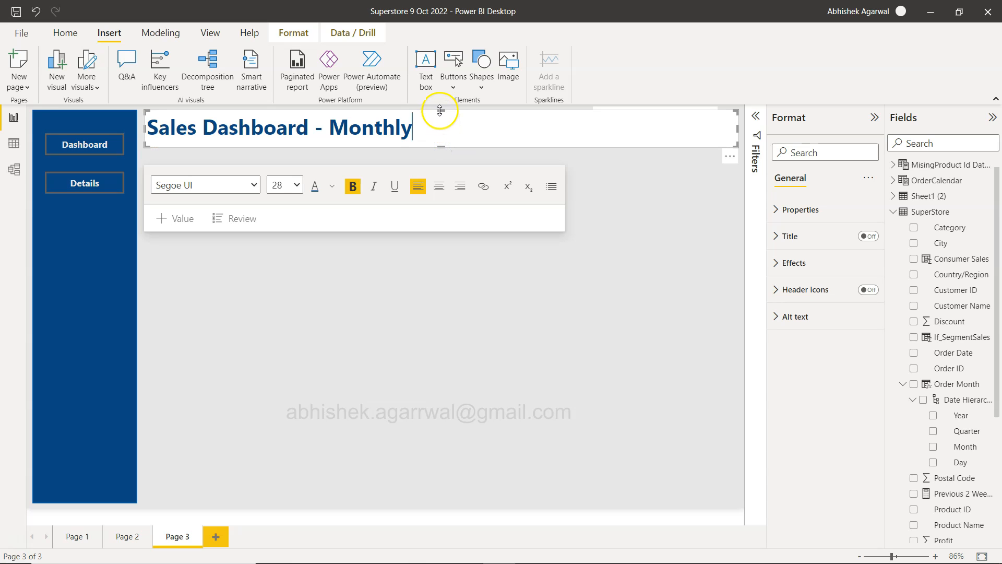
{"action": "left_click_drag", "start_coordinate": [440, 111], "coordinate": [441, 105]}
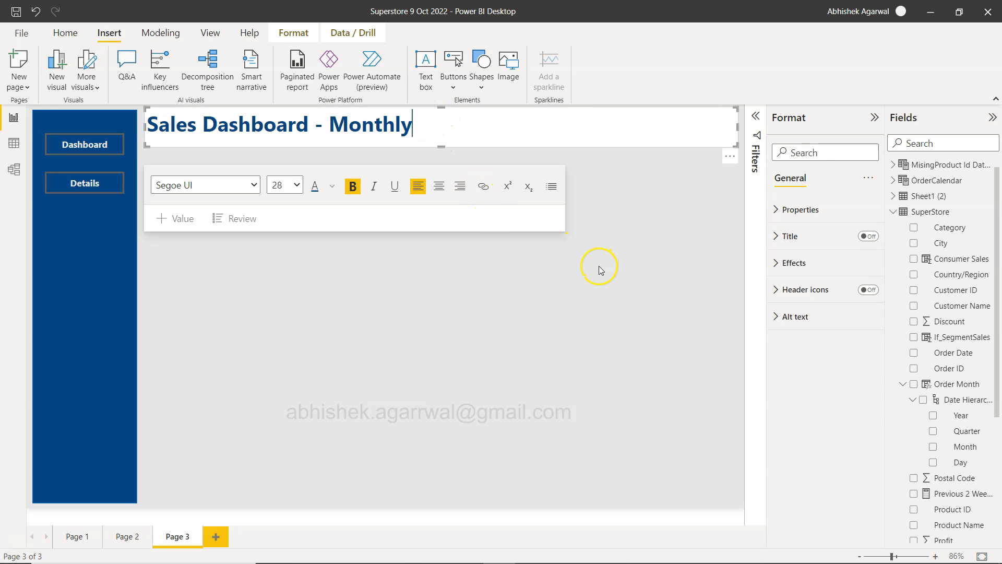
{"action": "left_click", "coordinate": [577, 142]}
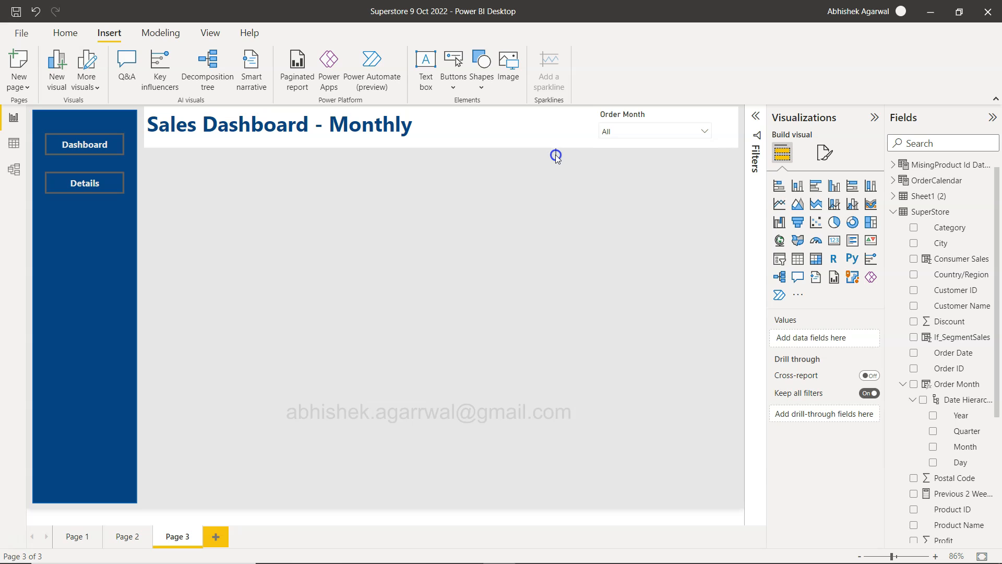
{"action": "left_click", "coordinate": [504, 119]}
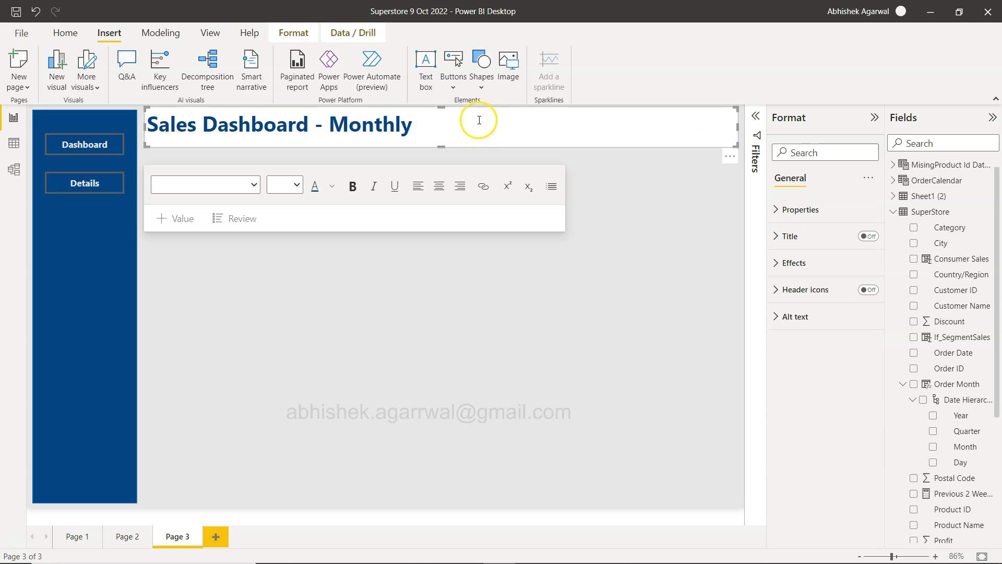
{"action": "left_click_drag", "start_coordinate": [479, 111], "coordinate": [477, 112]}
{"action": "left_click", "coordinate": [644, 212]}
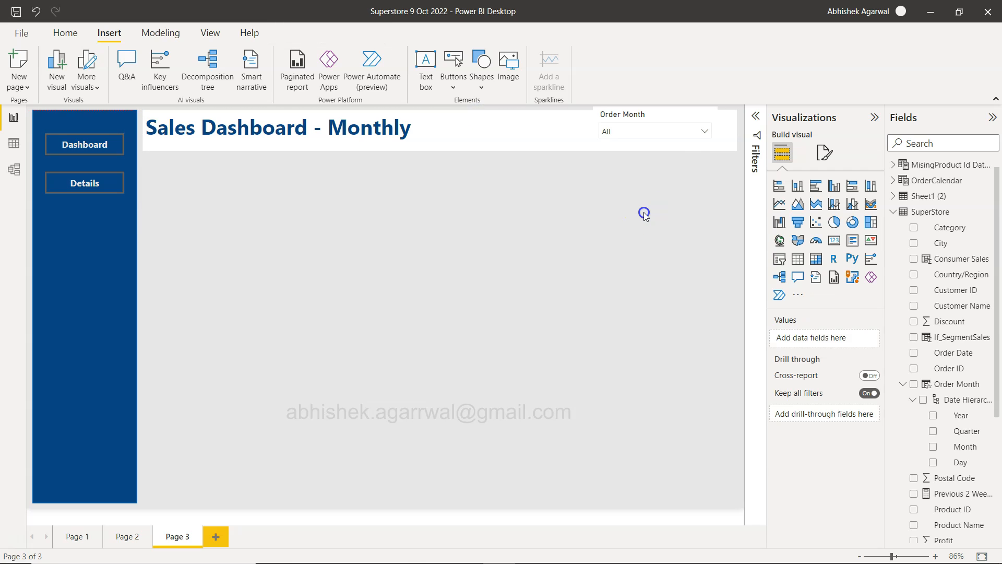
{"action": "left_click_drag", "start_coordinate": [664, 116], "coordinate": [663, 116]}
{"action": "left_click_drag", "start_coordinate": [667, 197], "coordinate": [670, 208]}
{"action": "mouse_move", "coordinate": [672, 168]}
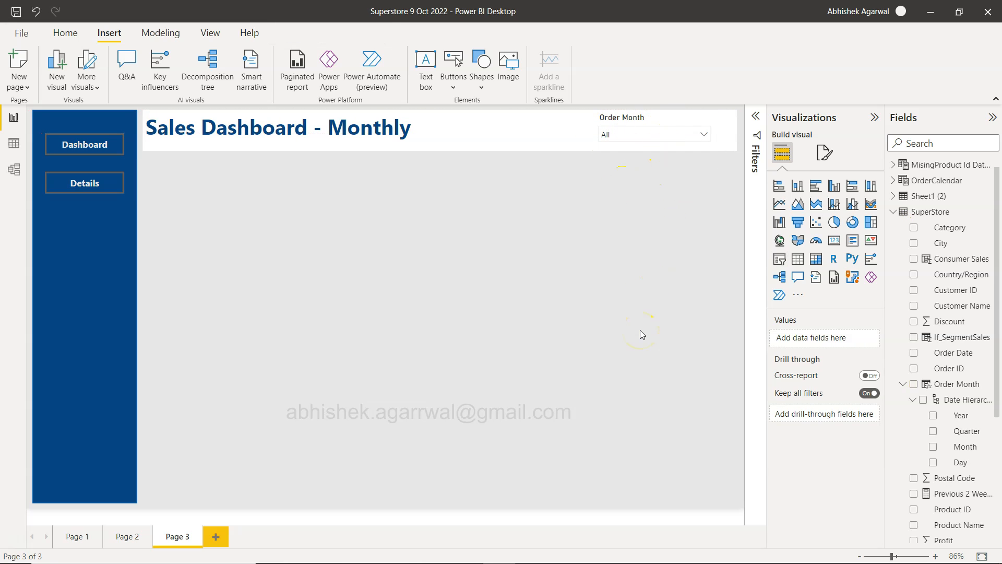
Step: Replace the slicer's Order Month field with the Year and Month levels of the Order Month date hierarchy
{"action": "left_click", "coordinate": [670, 120]}
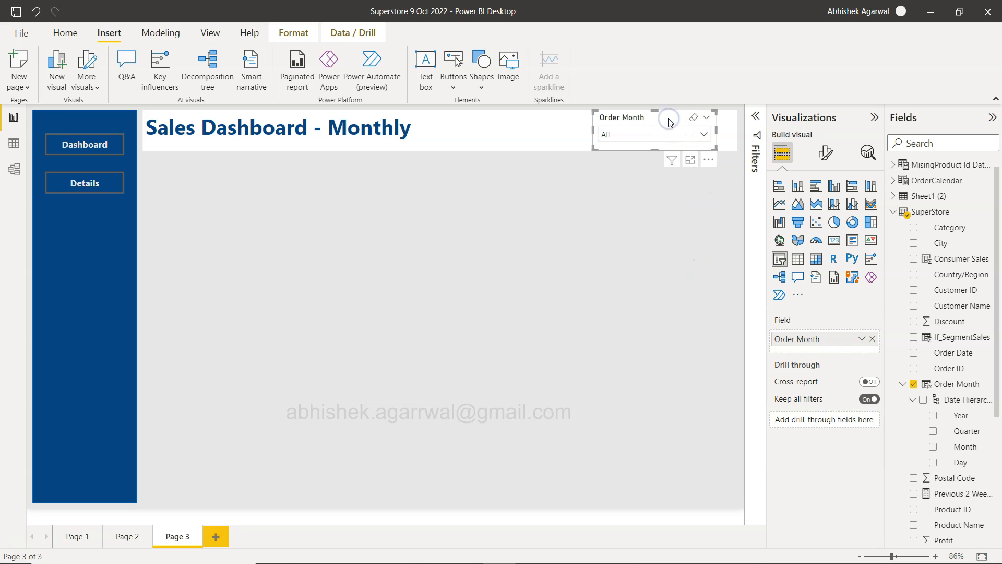
{"action": "left_click", "coordinate": [859, 337]}
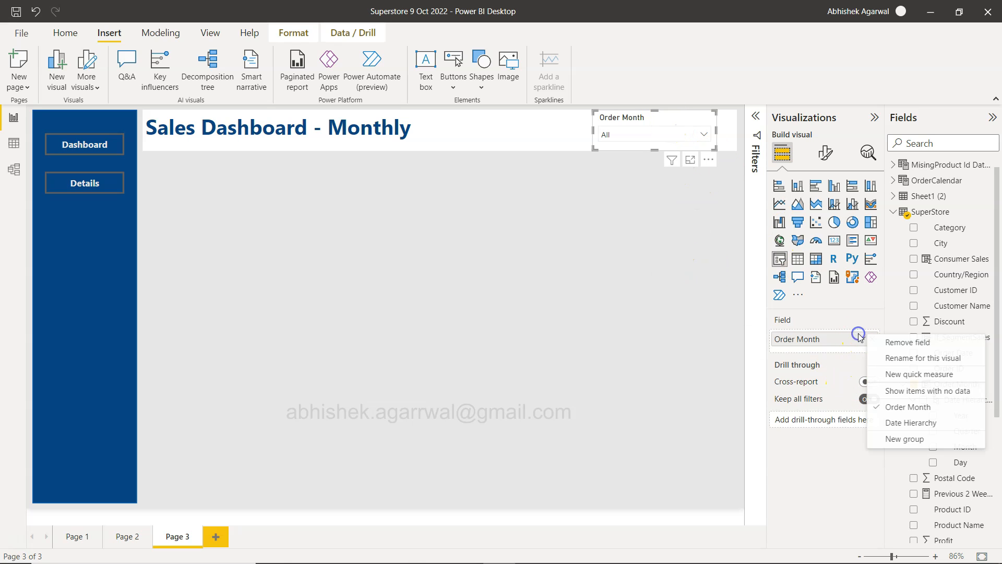
{"action": "left_click", "coordinate": [703, 133]}
{"action": "scroll", "coordinate": [661, 202], "scroll_direction": "down", "scroll_amount": 5}
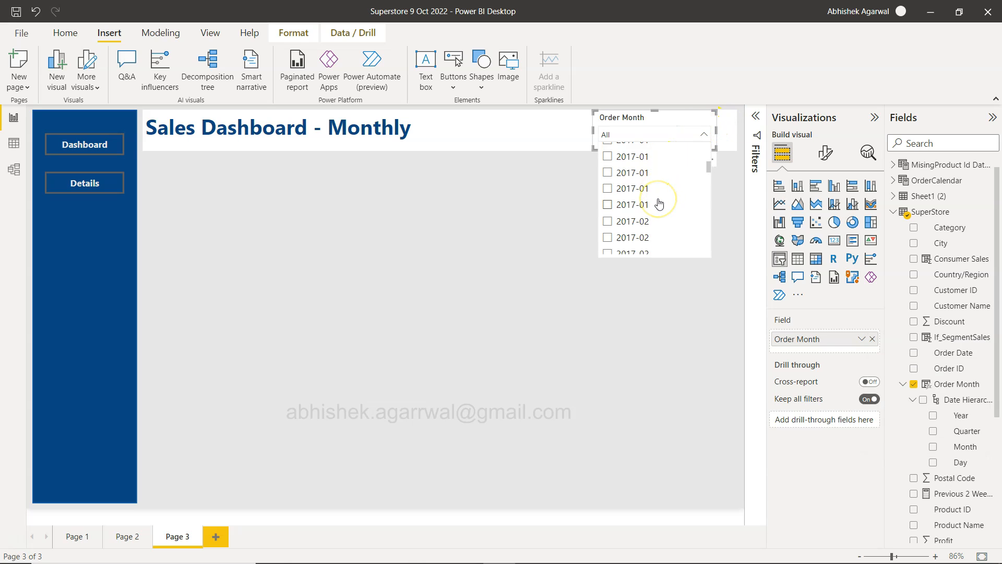
{"action": "scroll", "coordinate": [657, 204], "scroll_direction": "down", "scroll_amount": 6}
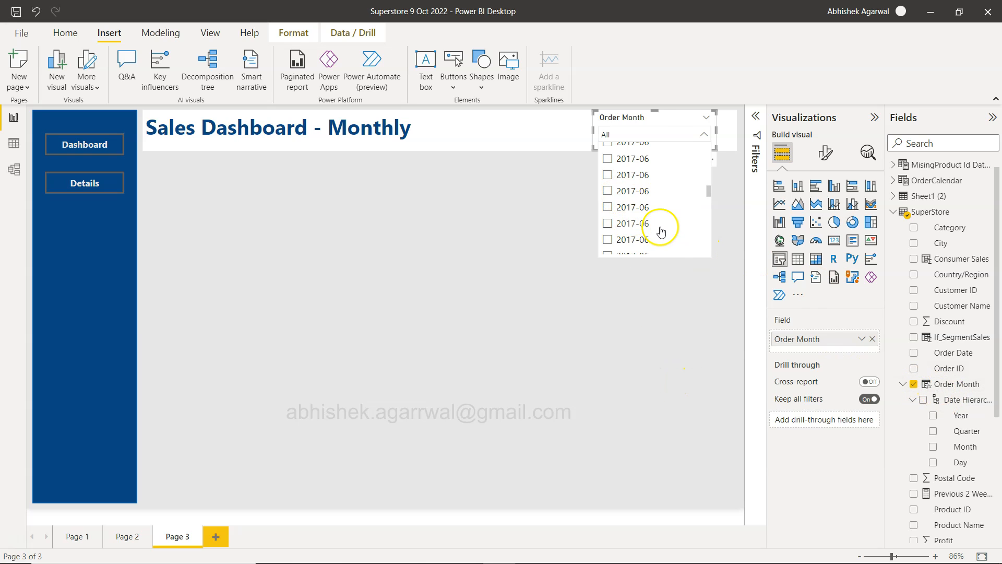
{"action": "left_click", "coordinate": [872, 341]}
{"action": "left_click", "coordinate": [872, 340]}
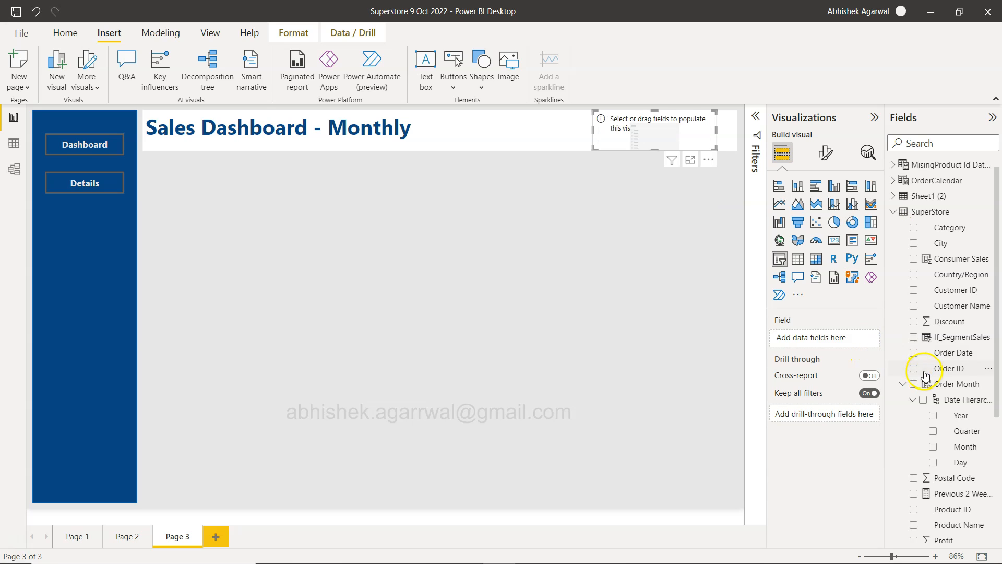
{"action": "left_click_drag", "start_coordinate": [963, 415], "coordinate": [841, 331]}
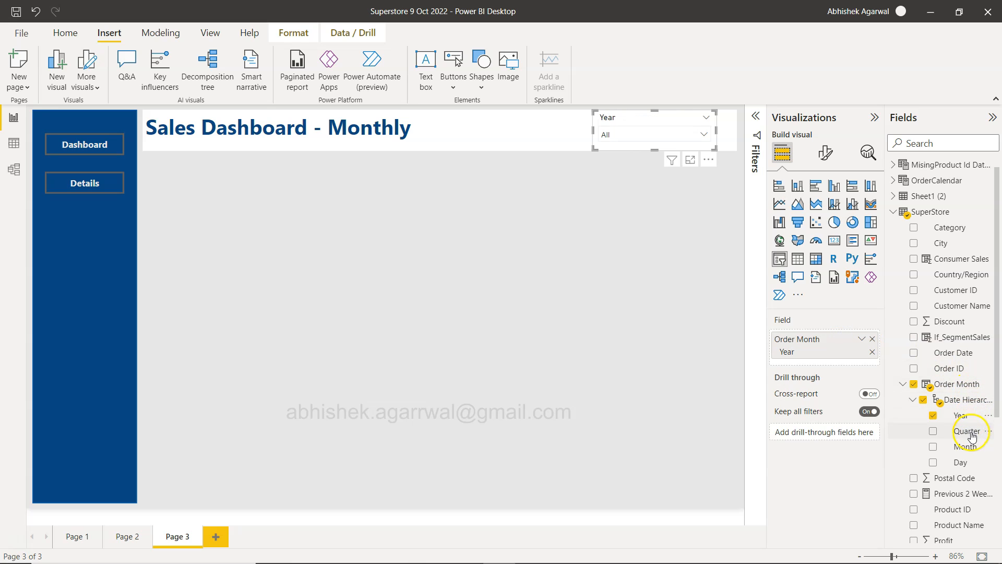
{"action": "left_click_drag", "start_coordinate": [962, 447], "coordinate": [841, 365]}
Step: Examine the year and month choices in Page 3's slicer, including 2020, and compare them with Page 2's slicer
{"action": "left_click", "coordinate": [704, 134]}
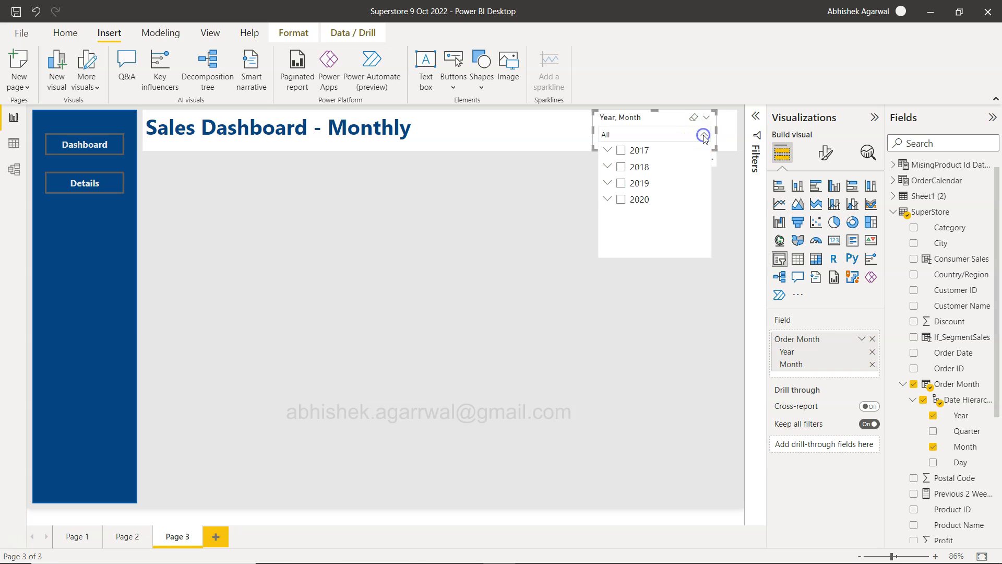
{"action": "left_click", "coordinate": [608, 201]}
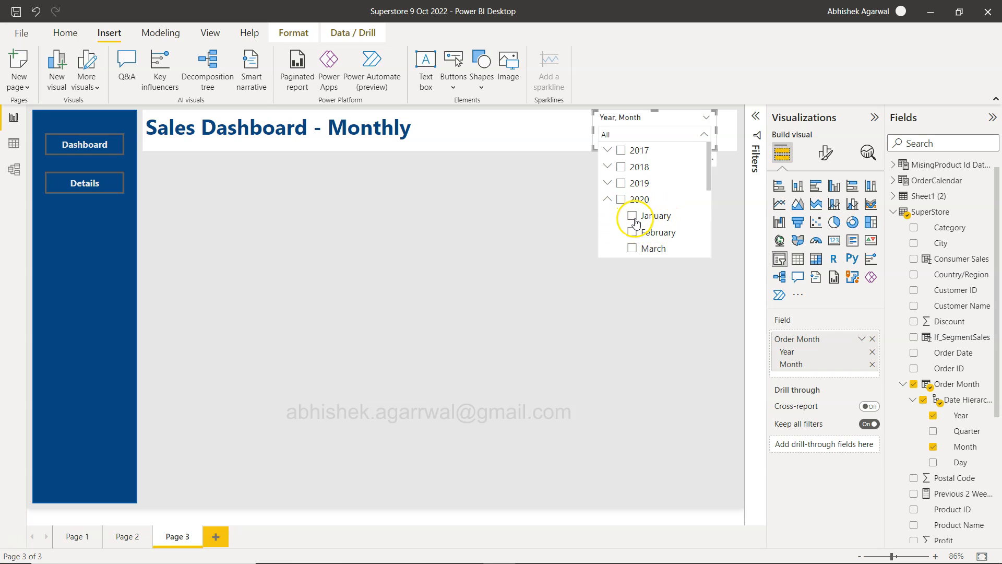
{"action": "left_click", "coordinate": [607, 198]}
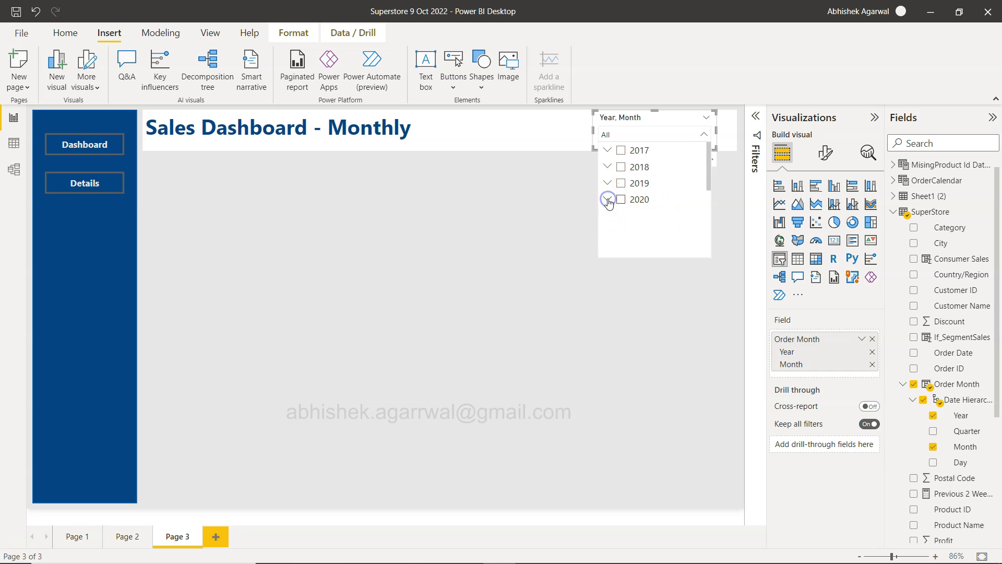
{"action": "left_click", "coordinate": [567, 213]}
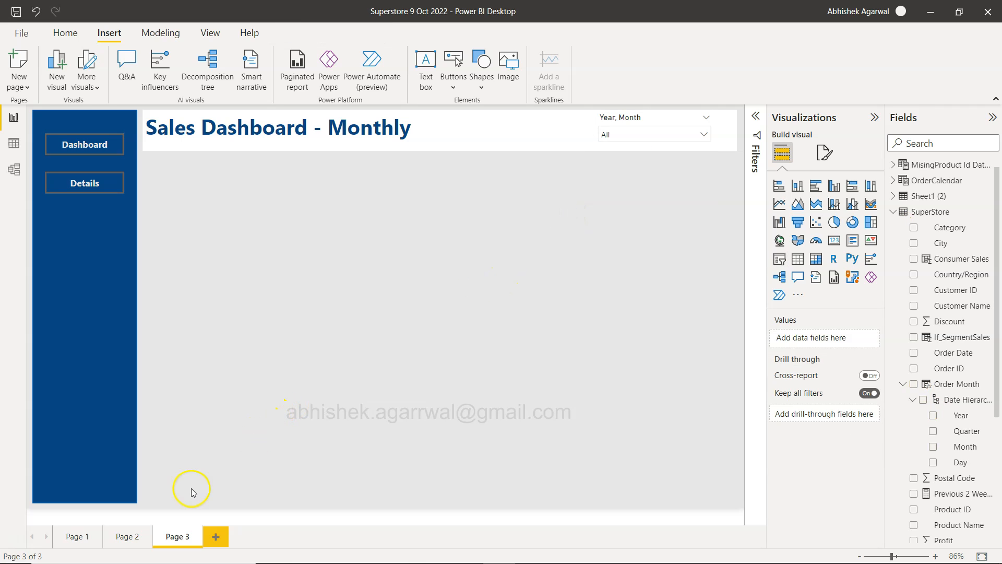
{"action": "left_click", "coordinate": [127, 537]}
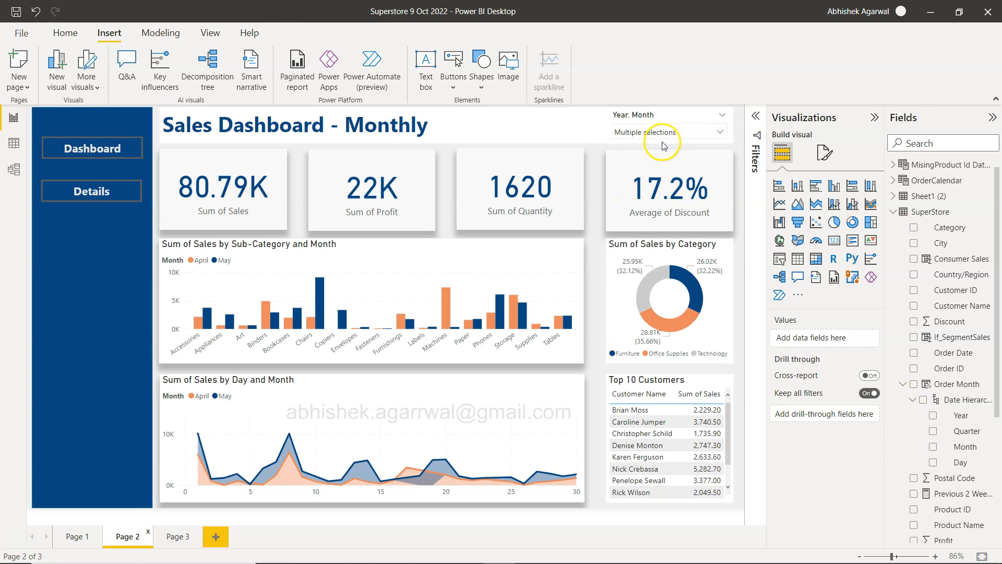
{"action": "left_click", "coordinate": [721, 131]}
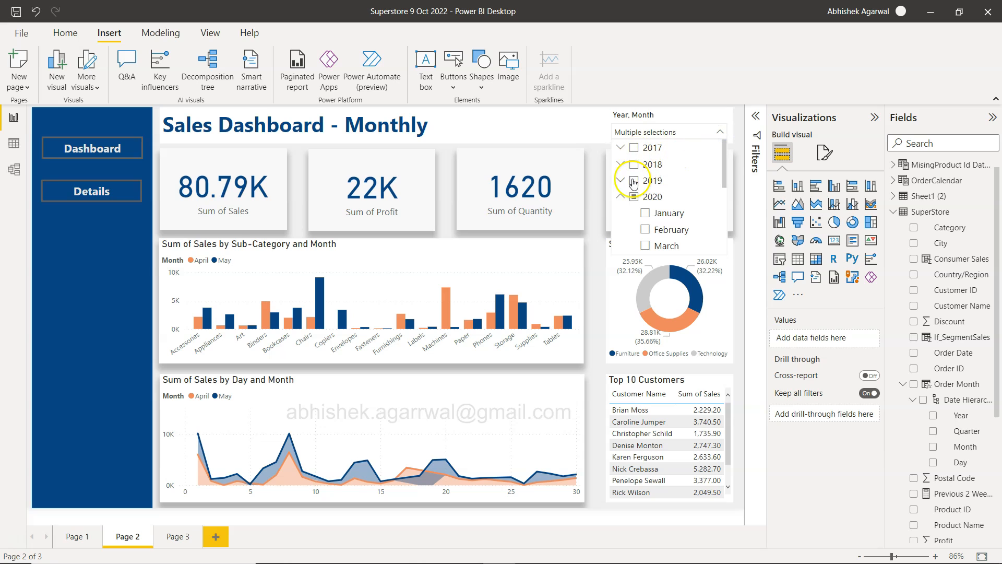
{"action": "left_click", "coordinate": [719, 133]}
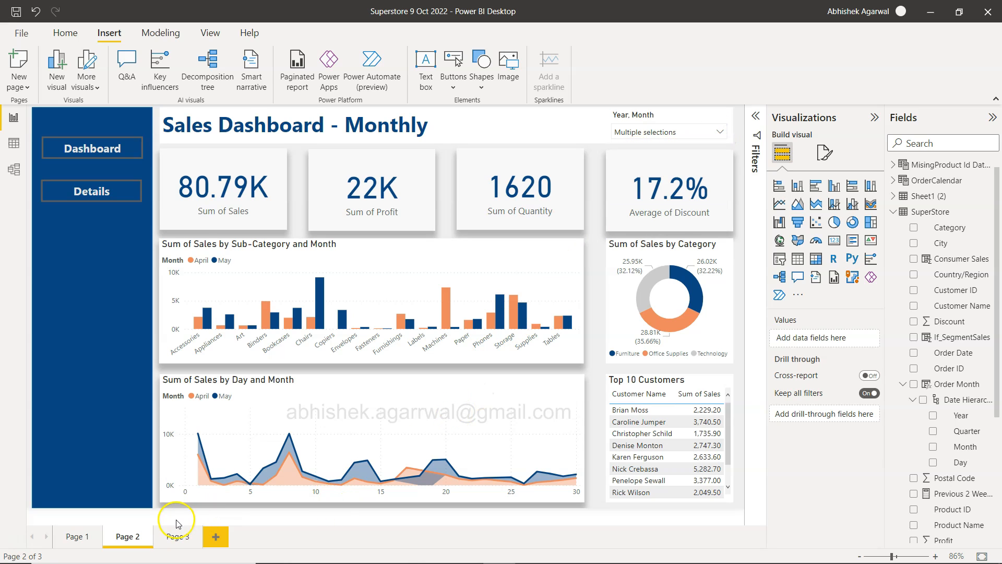
Step: Add a card visual to Page 3, shrink it to a small box and place it beside the sidebar just below the title
{"action": "left_click", "coordinate": [176, 536]}
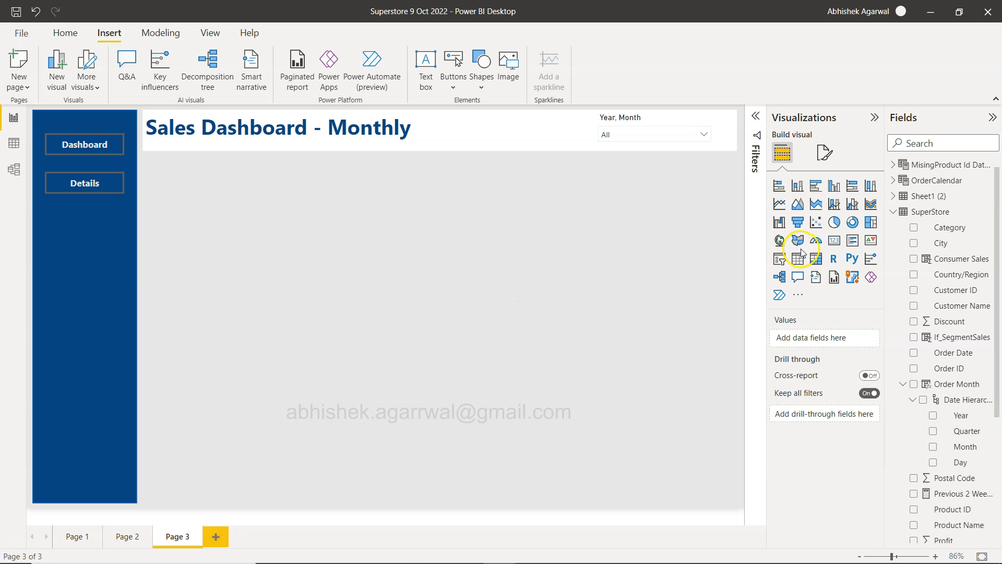
{"action": "left_click", "coordinate": [835, 241]}
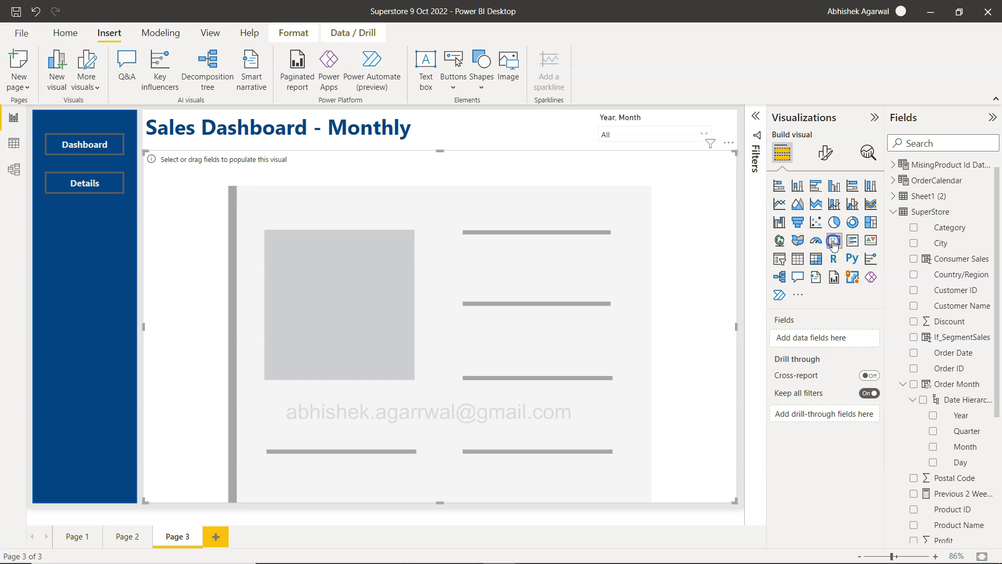
{"action": "left_click_drag", "start_coordinate": [734, 152], "coordinate": [205, 189]}
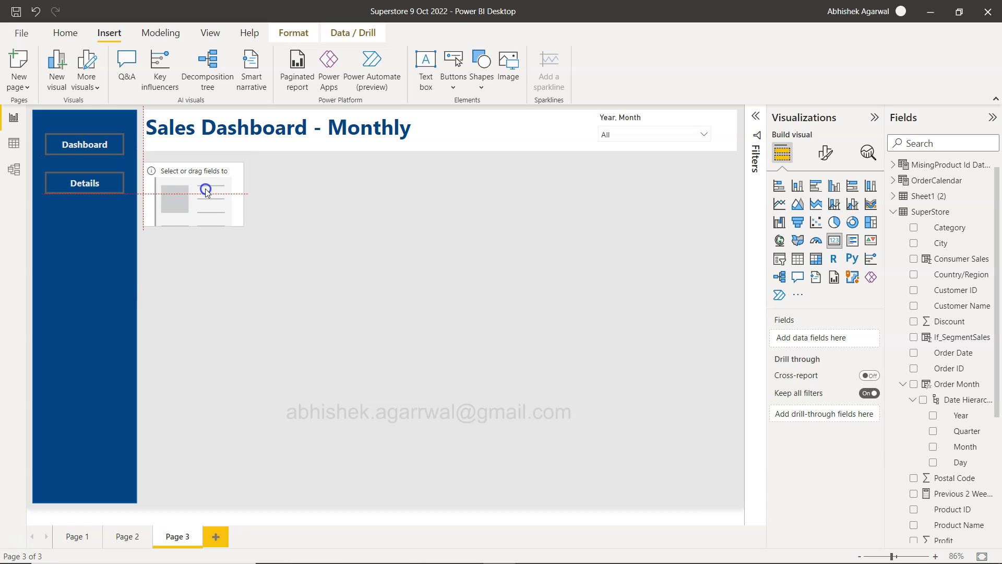
{"action": "left_click", "coordinate": [228, 212]}
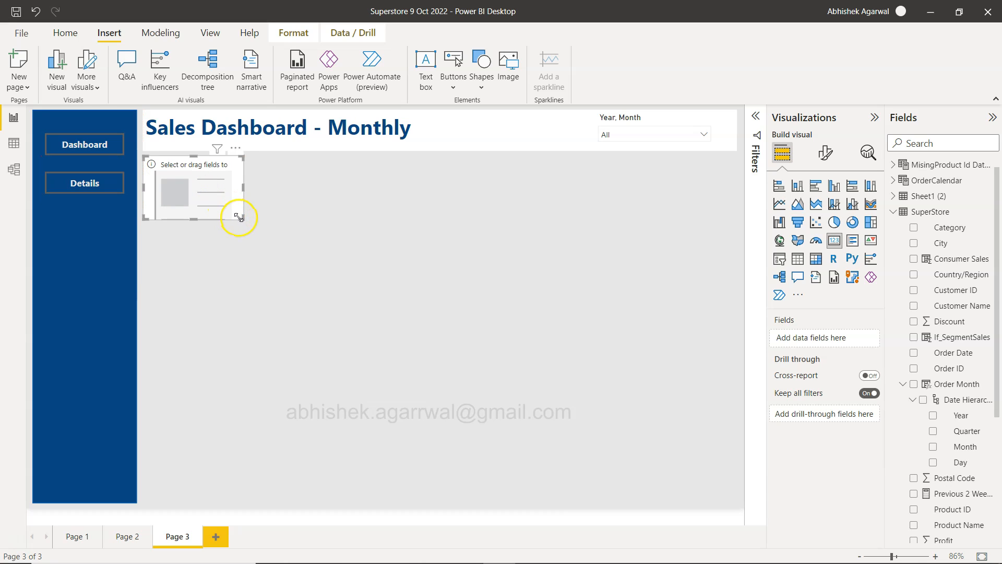
{"action": "left_click_drag", "start_coordinate": [241, 221], "coordinate": [247, 224]}
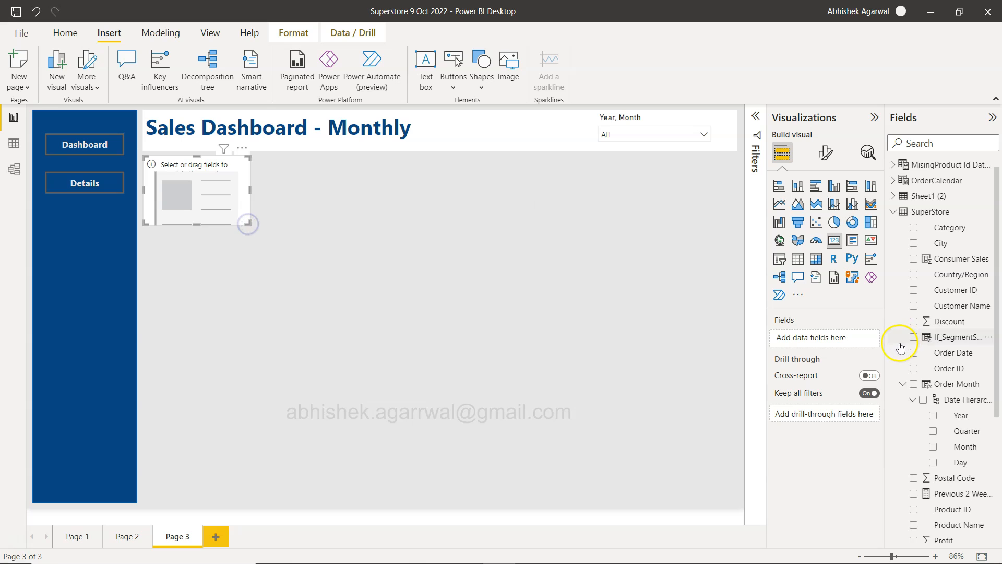
Step: Assign the SuperStore table's Sales field to the new card so that it shows Sum of Sales
{"action": "scroll", "coordinate": [971, 401], "scroll_direction": "down", "scroll_amount": 3}
{"action": "scroll", "coordinate": [981, 403], "scroll_direction": "down", "scroll_amount": 2}
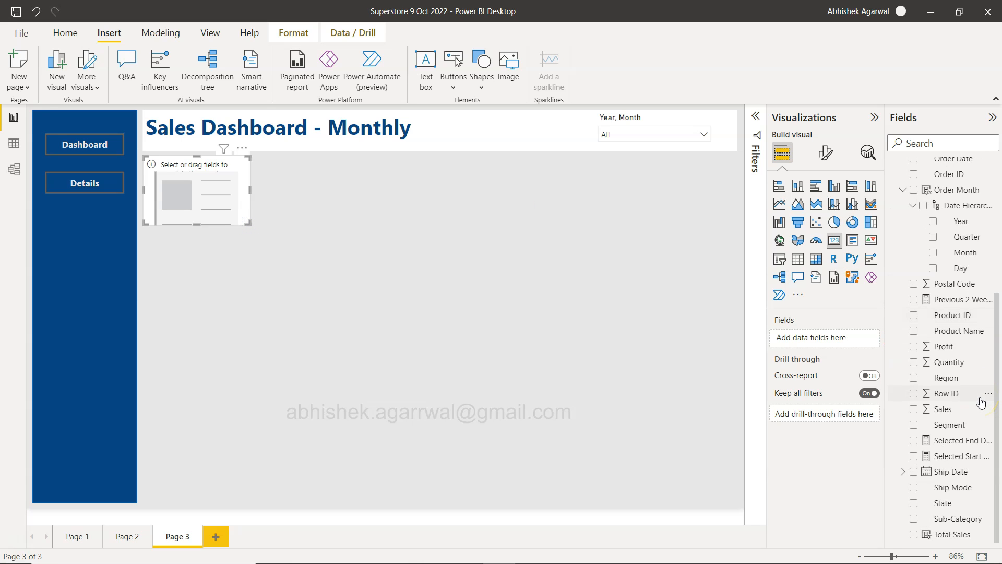
{"action": "left_click_drag", "start_coordinate": [962, 413], "coordinate": [825, 338]}
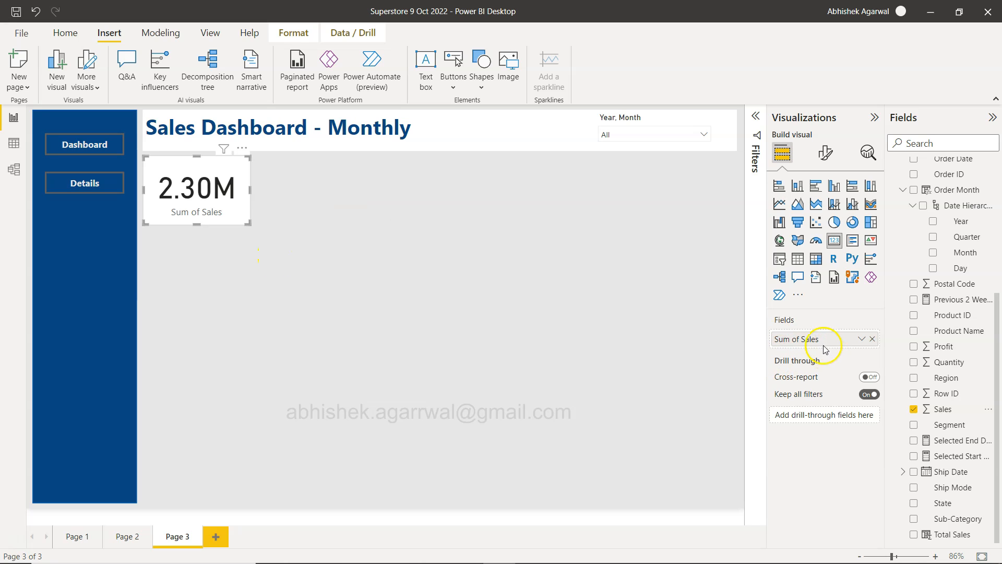
Step: Examine the callout value and category label format options of the Sum of Sales card
{"action": "left_click", "coordinate": [827, 161]}
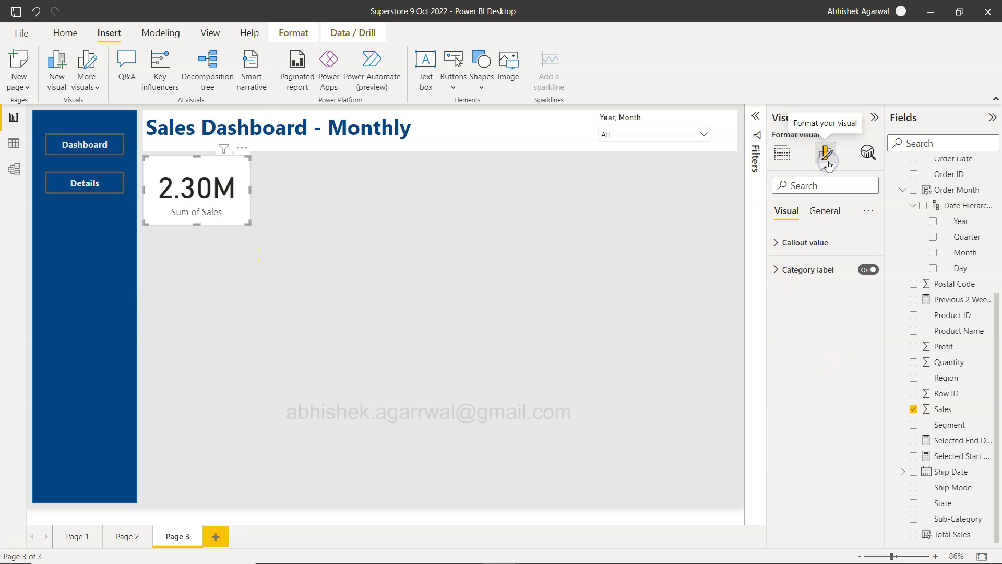
{"action": "left_click", "coordinate": [777, 243]}
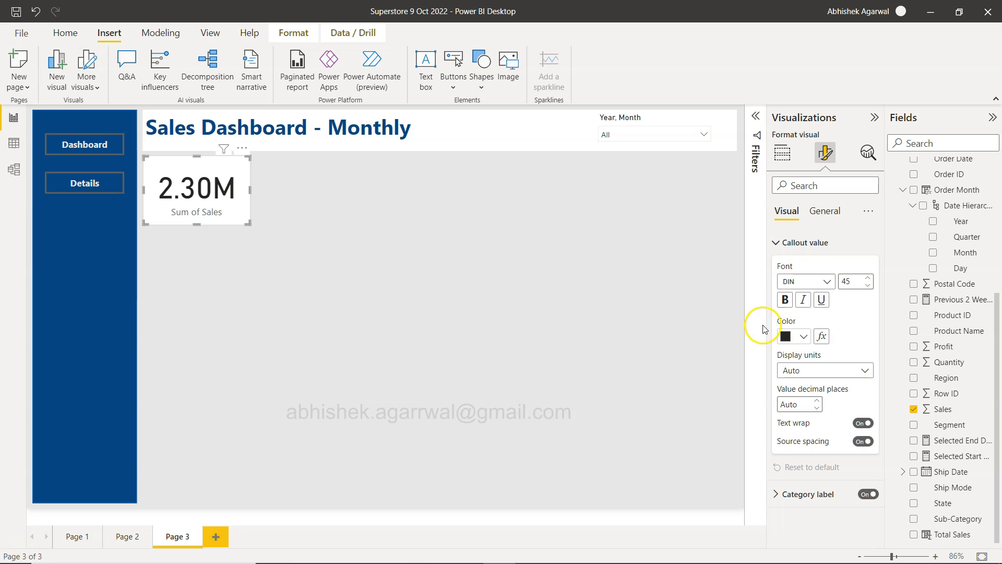
{"action": "left_click", "coordinate": [779, 243]}
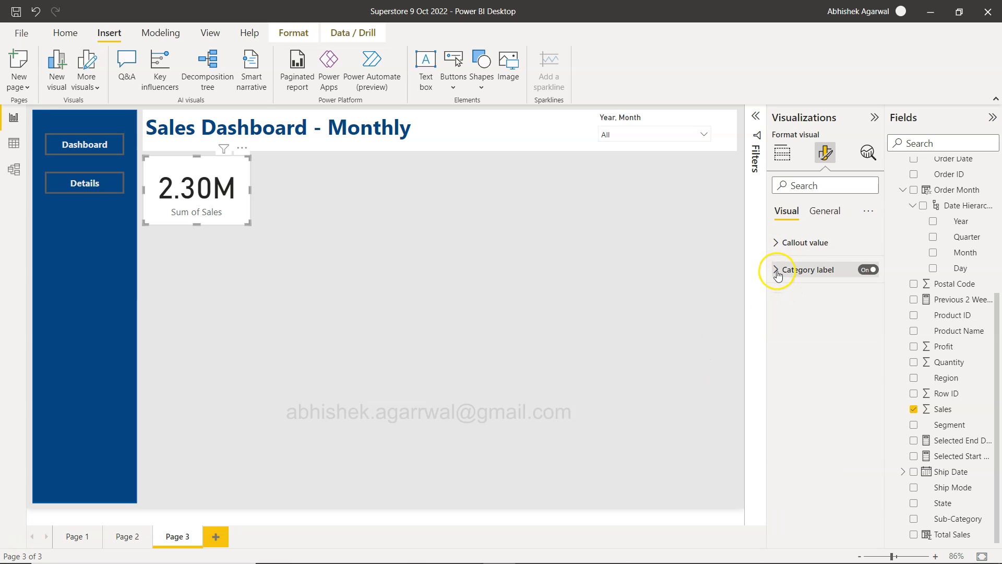
{"action": "left_click", "coordinate": [778, 271]}
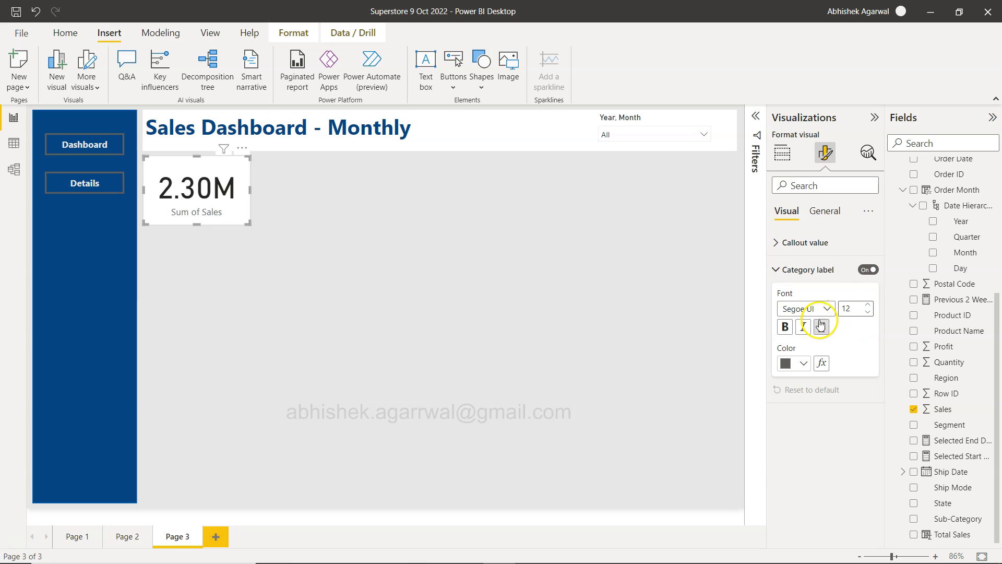
{"action": "left_click", "coordinate": [780, 268]}
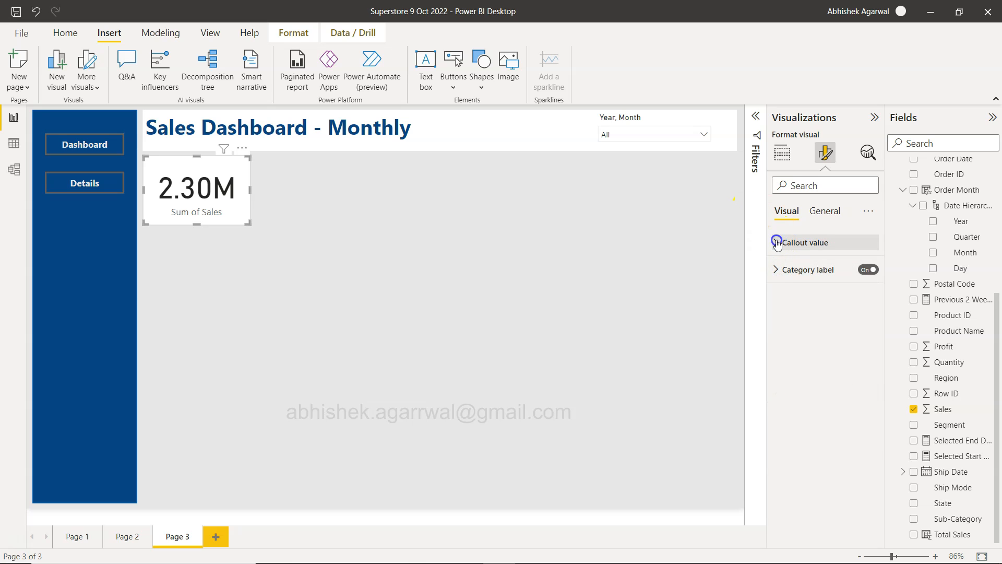
Step: Turn on a shadow for the Sum of Sales card and set the shadow position to Bottom
{"action": "left_click", "coordinate": [777, 243]}
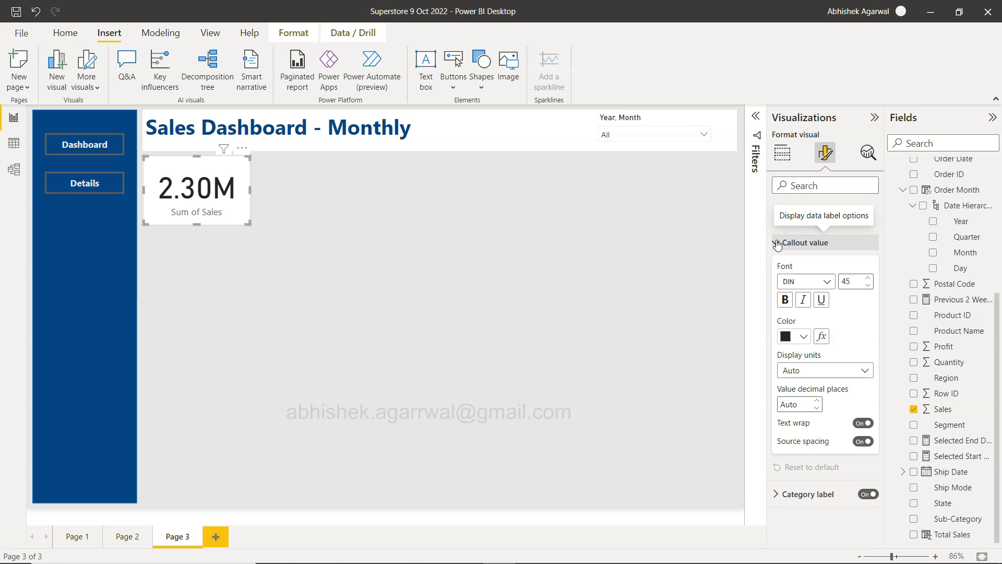
{"action": "left_click", "coordinate": [776, 243]}
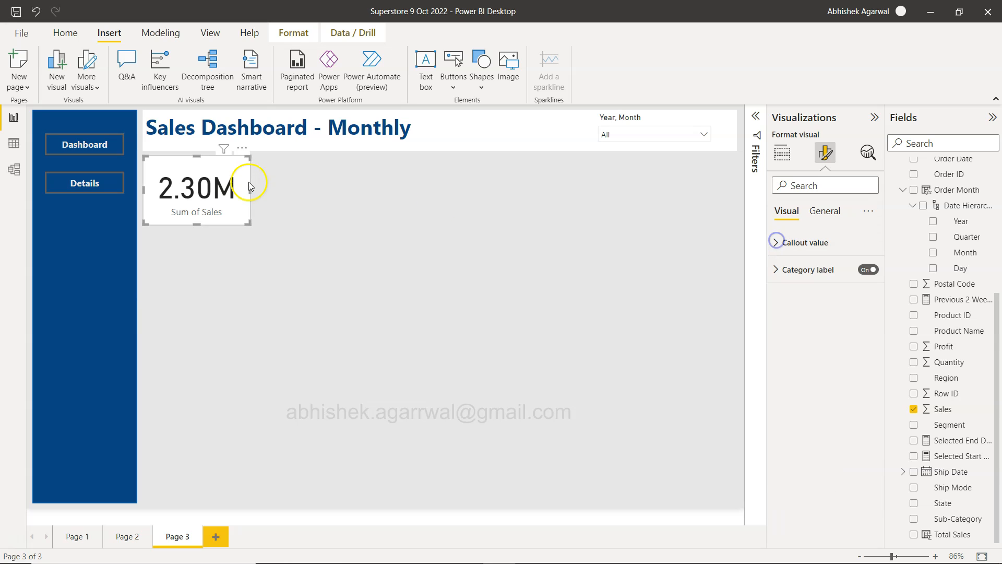
{"action": "left_click", "coordinate": [827, 208]}
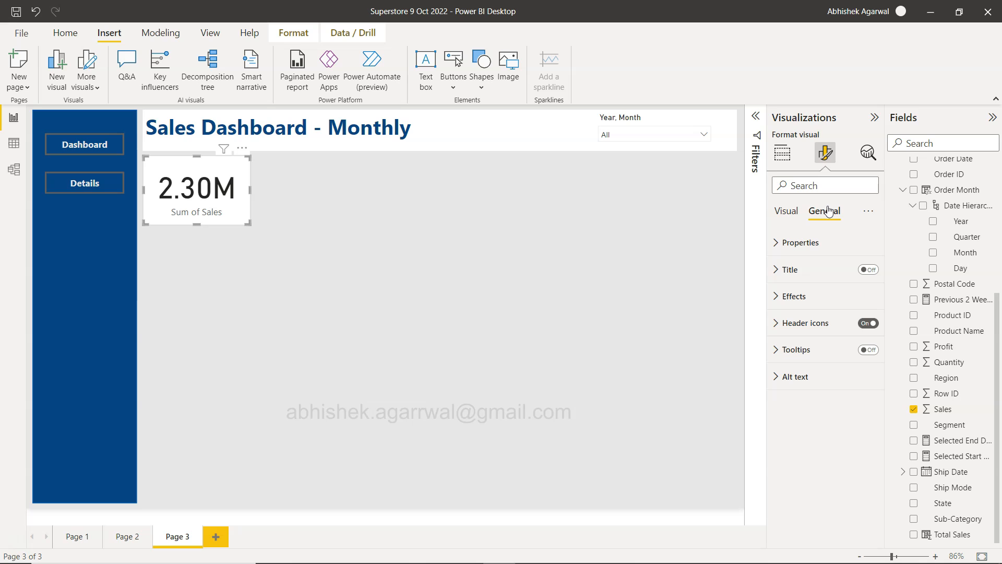
{"action": "left_click", "coordinate": [776, 297]}
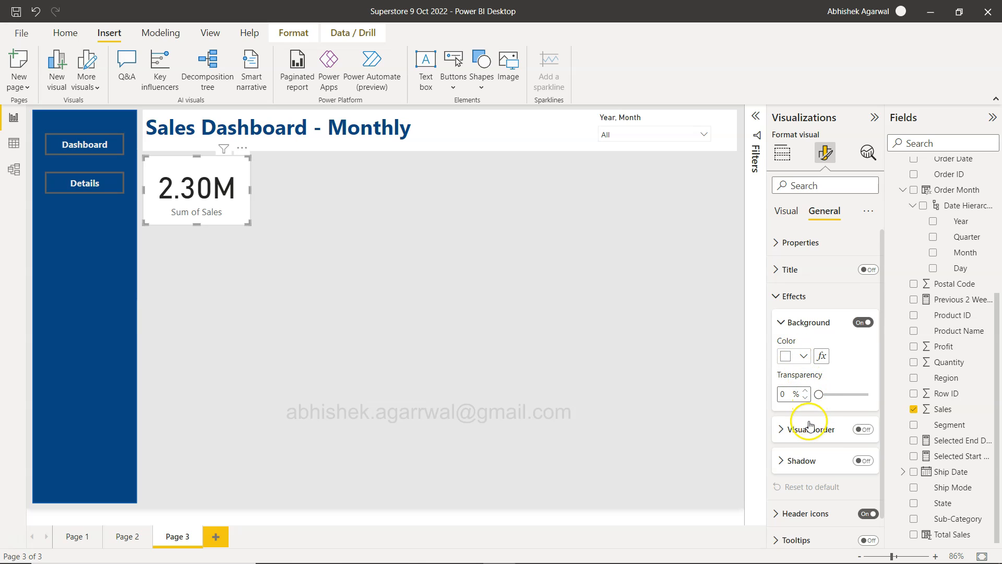
{"action": "left_click", "coordinate": [863, 461]}
{"action": "left_click", "coordinate": [863, 461]}
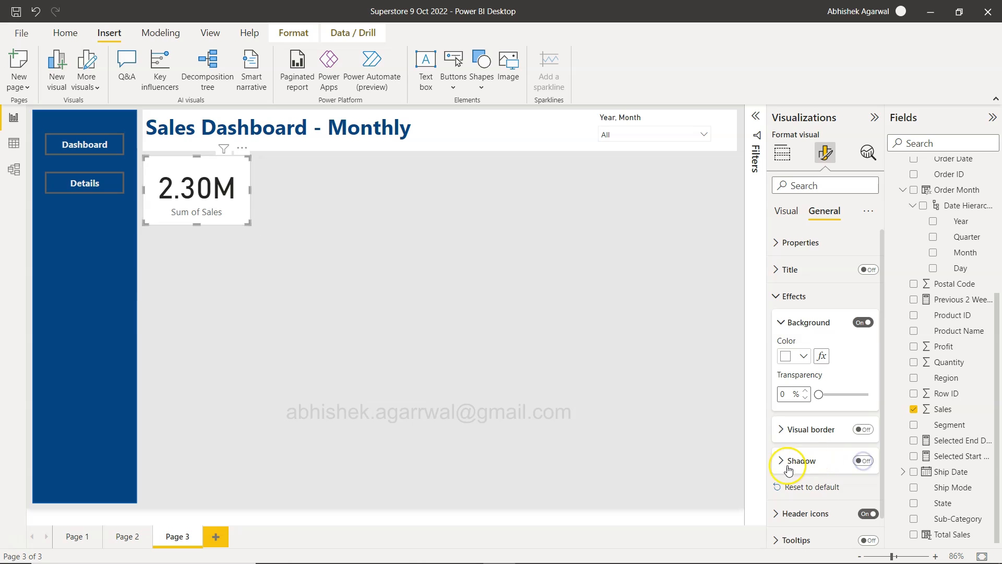
{"action": "left_click", "coordinate": [779, 461]}
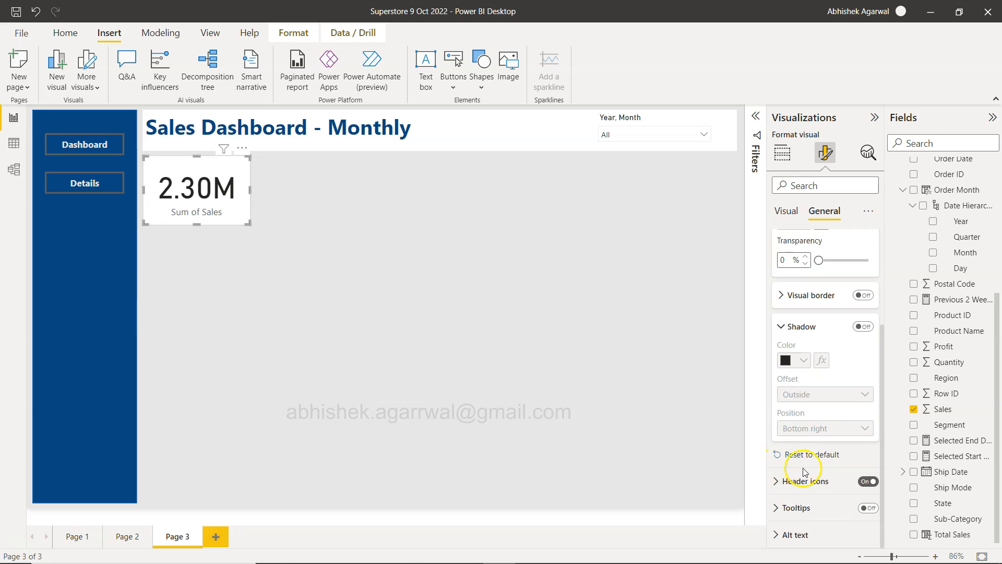
{"action": "left_click", "coordinate": [864, 328]}
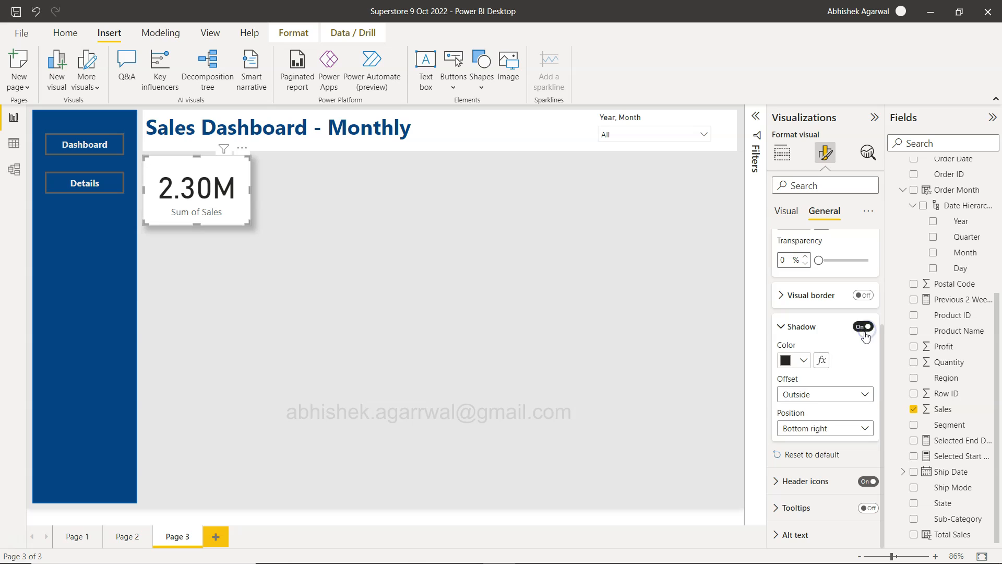
{"action": "left_click", "coordinate": [817, 428]}
{"action": "left_click", "coordinate": [808, 288]}
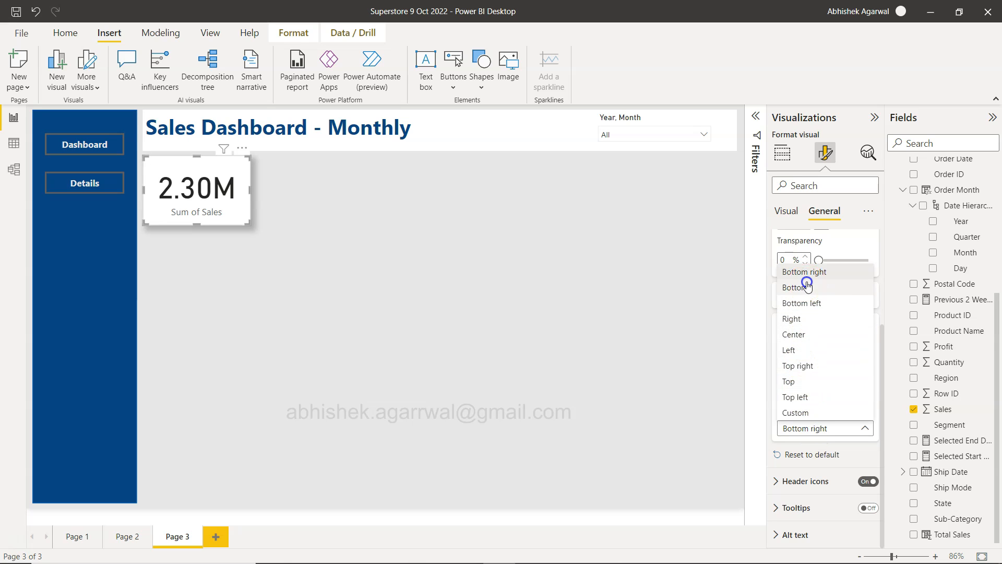
Step: Compare the card with Page 2's Sum of Sales card and enlarge Page 3's card slightly in width and height
{"action": "left_click", "coordinate": [128, 537]}
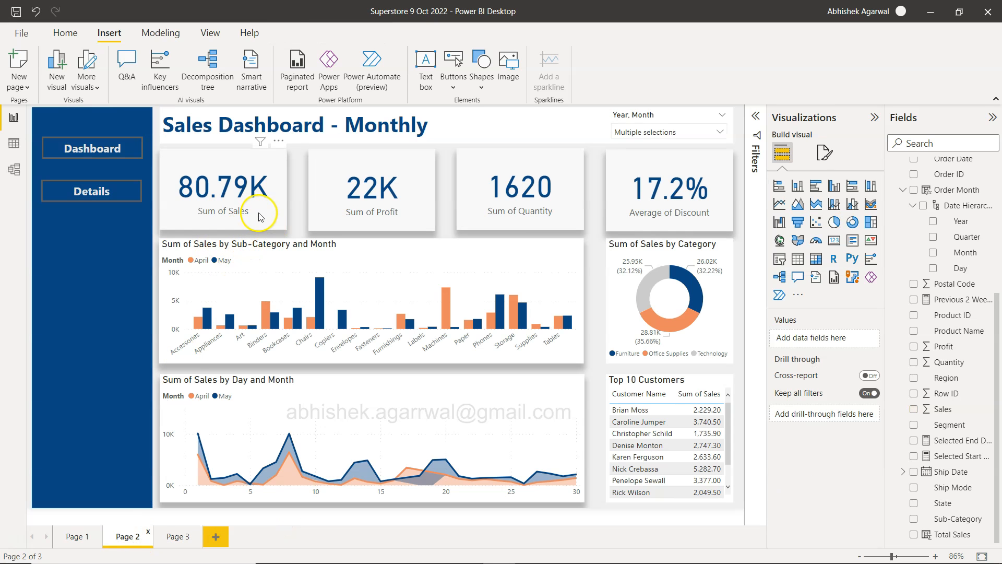
{"action": "left_click", "coordinate": [176, 537]}
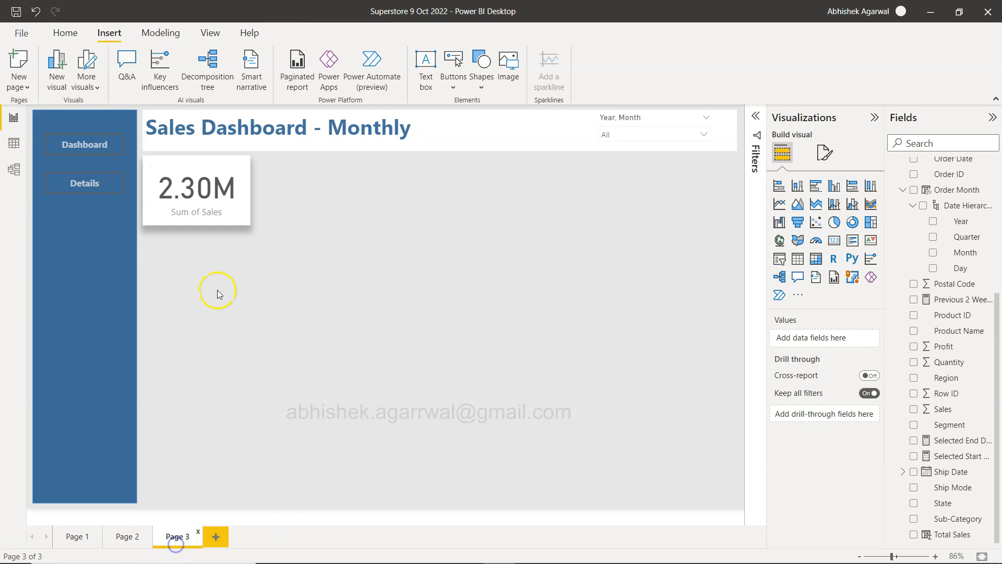
{"action": "left_click", "coordinate": [228, 198]}
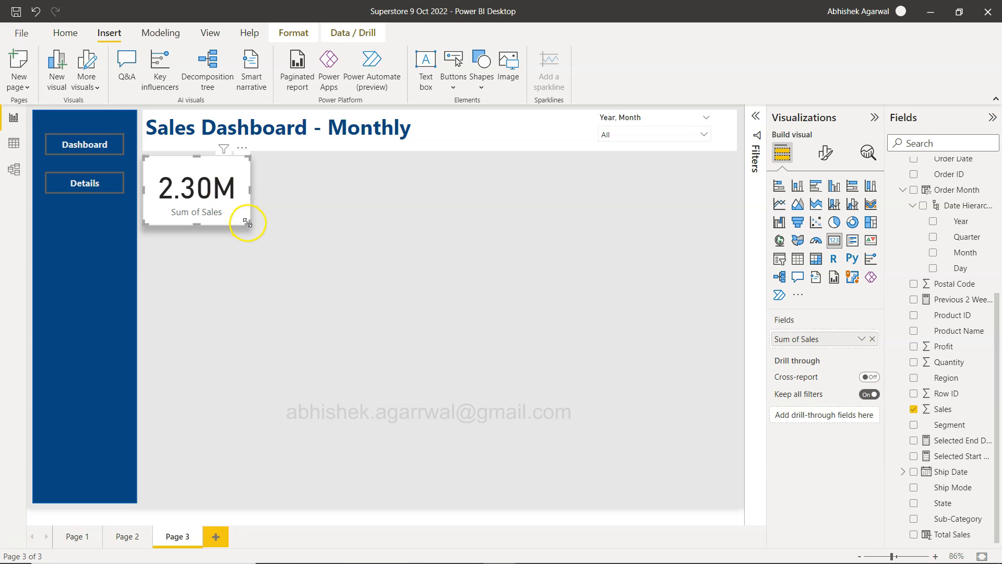
{"action": "left_click_drag", "start_coordinate": [247, 223], "coordinate": [257, 229]}
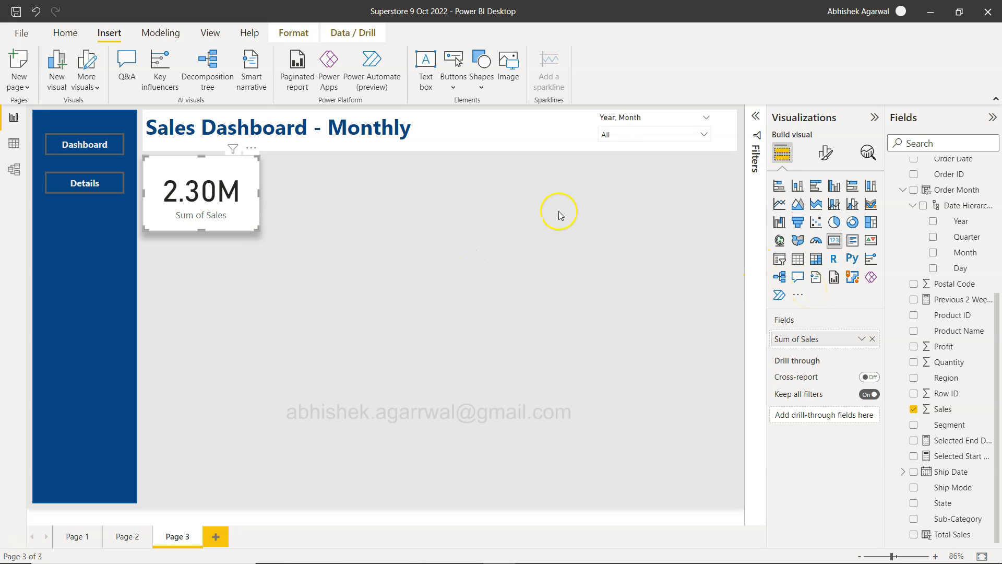
Step: Set the callout value color of the Sum of Sales card to the sidebar's dark blue
{"action": "left_click", "coordinate": [825, 153]}
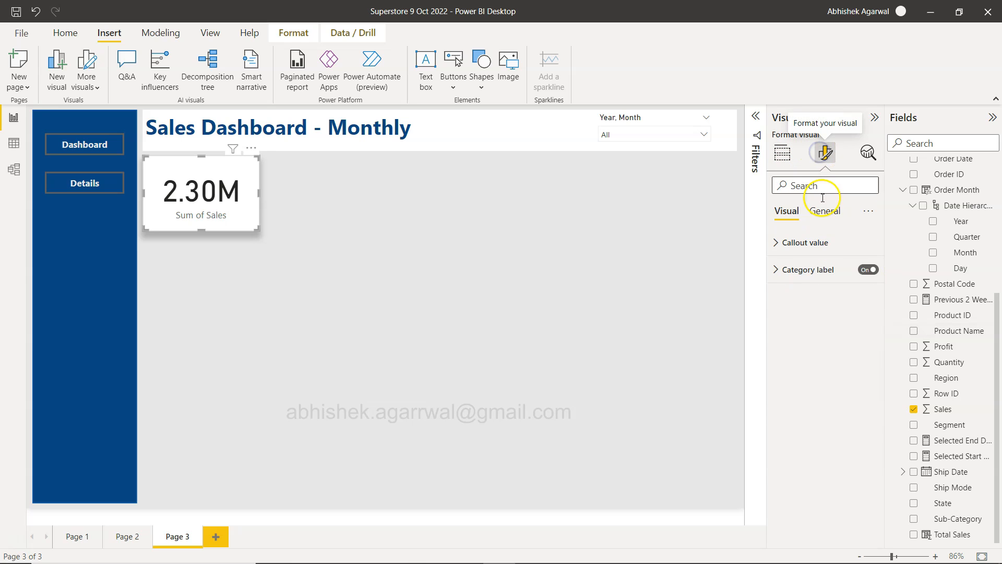
{"action": "left_click", "coordinate": [817, 243]}
{"action": "left_click", "coordinate": [804, 338]}
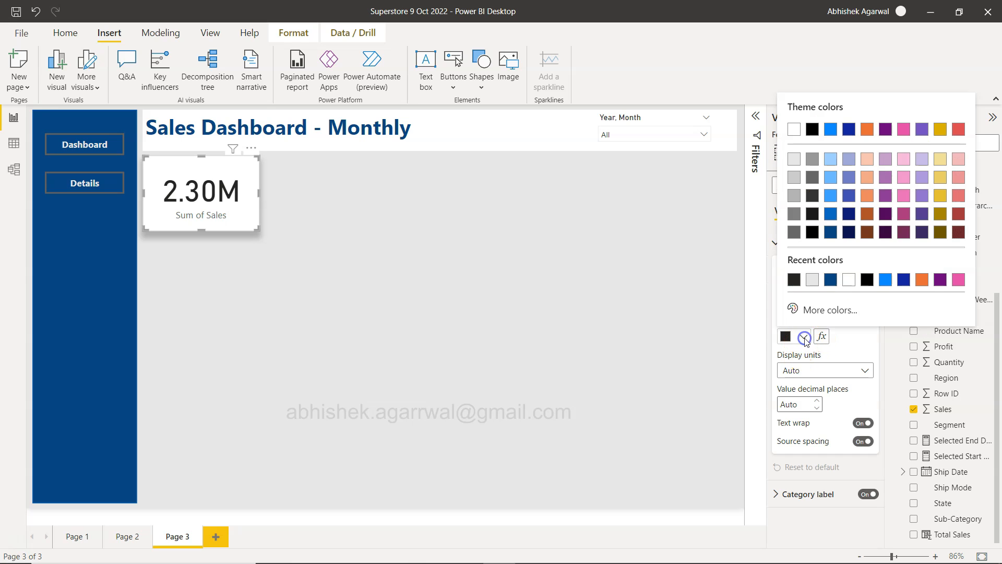
{"action": "left_click", "coordinate": [830, 232]}
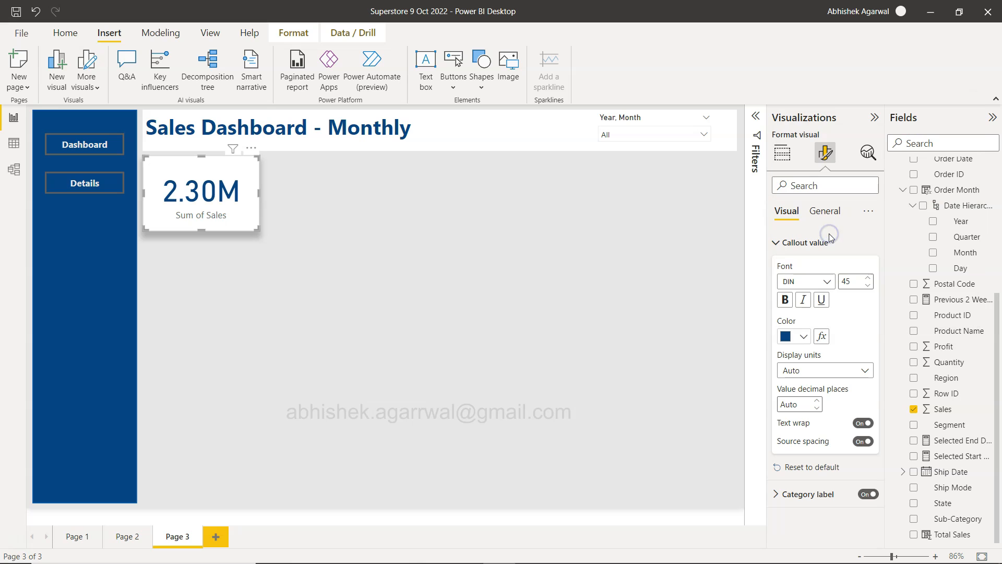
{"action": "left_click", "coordinate": [780, 243]}
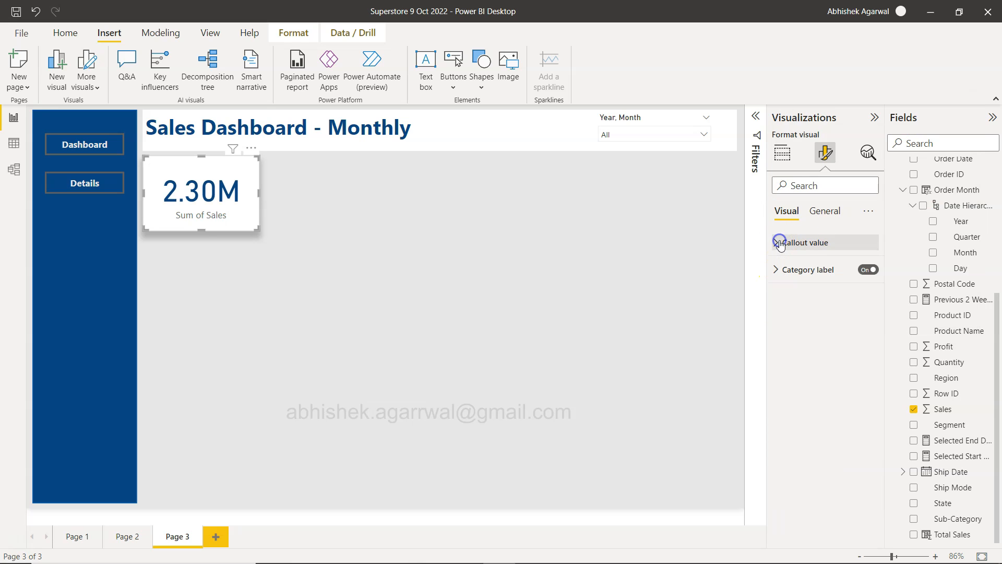
Step: Set the card's category label color to the same dark blue as its callout value
{"action": "left_click", "coordinate": [775, 270]}
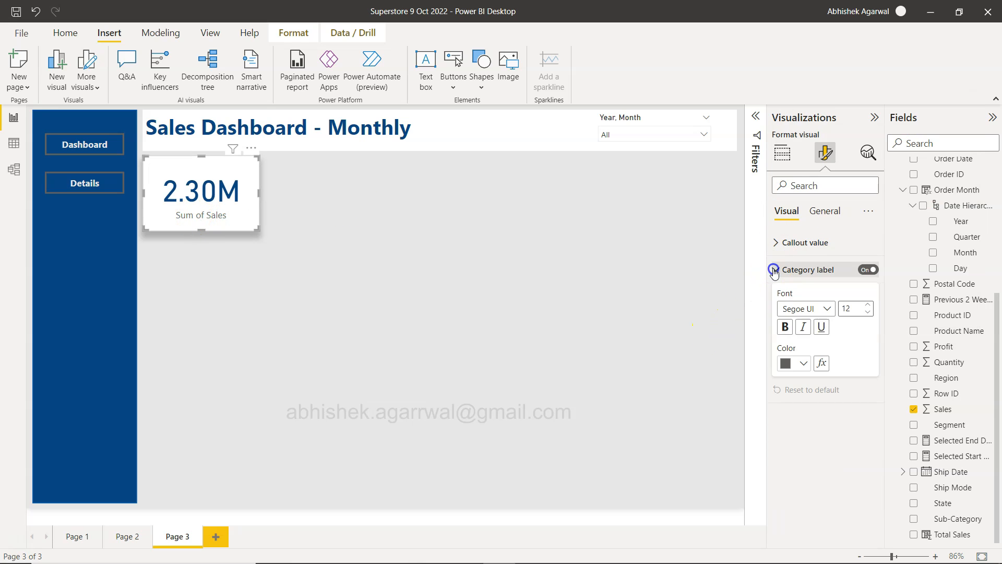
{"action": "left_click", "coordinate": [788, 363]}
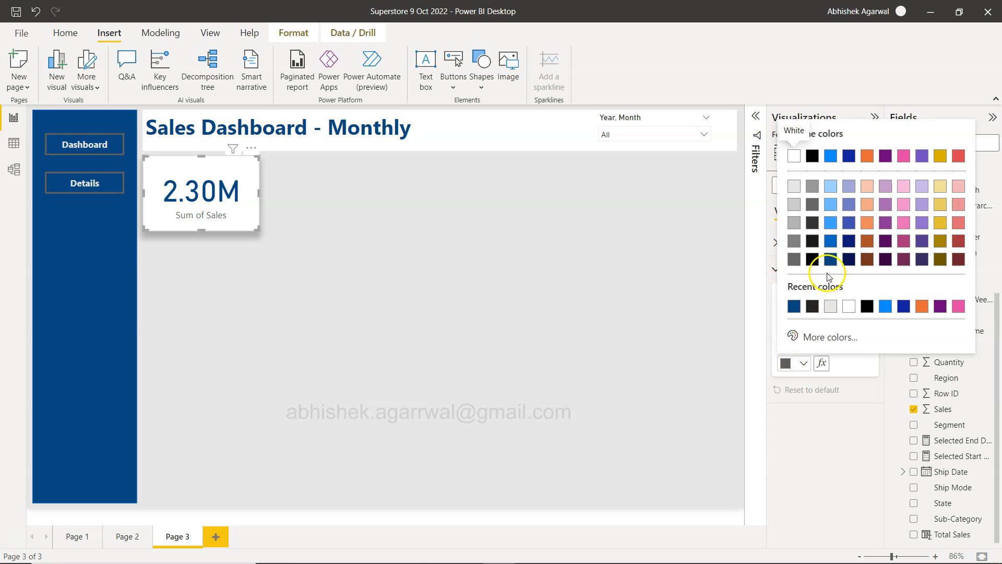
{"action": "left_click", "coordinate": [830, 259]}
{"action": "left_click", "coordinate": [470, 343]}
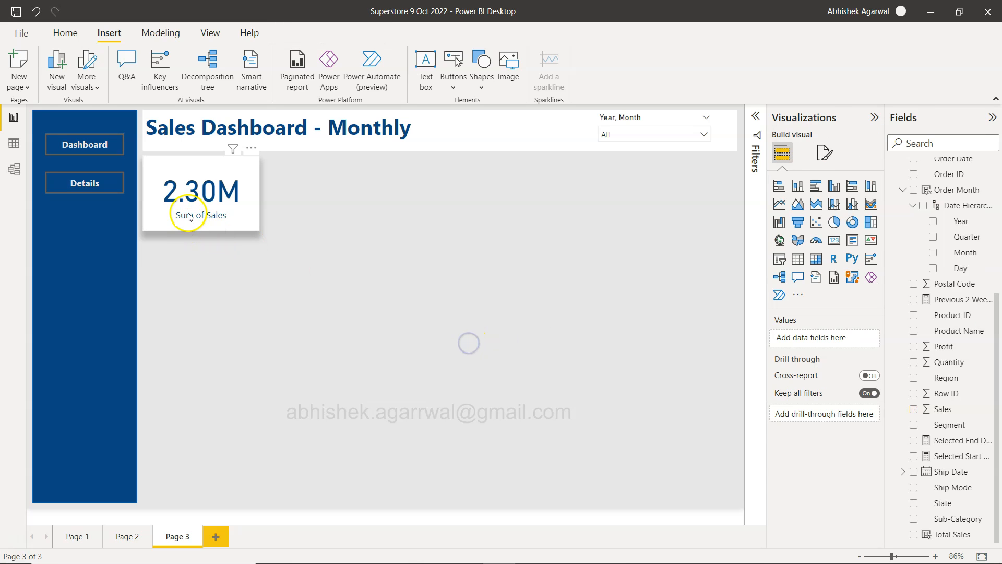
Step: Duplicate the Sum of Sales card three times and spread the copies in one row below the title and slicer
{"action": "left_click", "coordinate": [245, 222]}
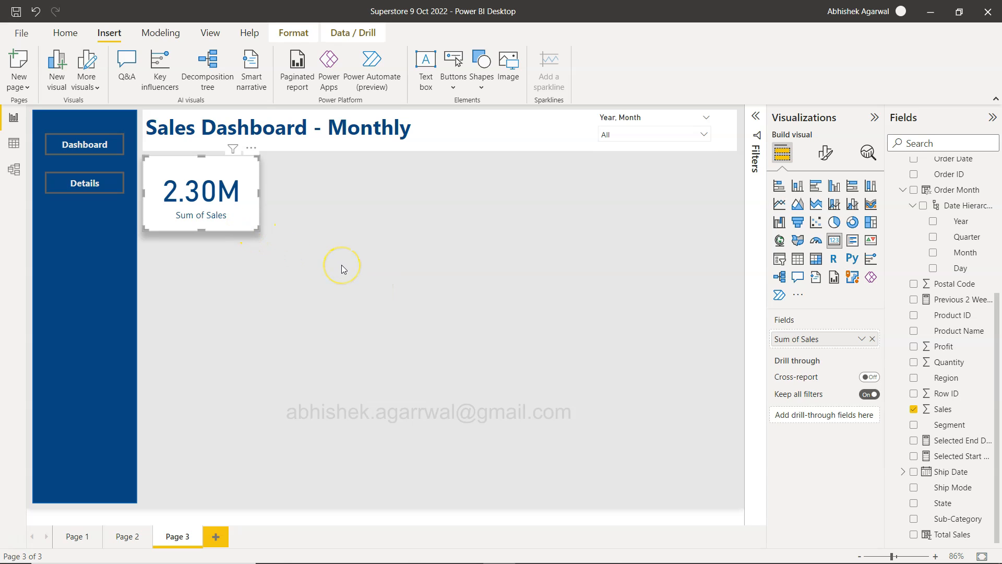
{"action": "key", "text": "ctrl+c"}
{"action": "key", "text": "ctrl+v"}
{"action": "left_click_drag", "start_coordinate": [253, 208], "coordinate": [490, 208]}
{"action": "key", "text": "ctrl+v"}
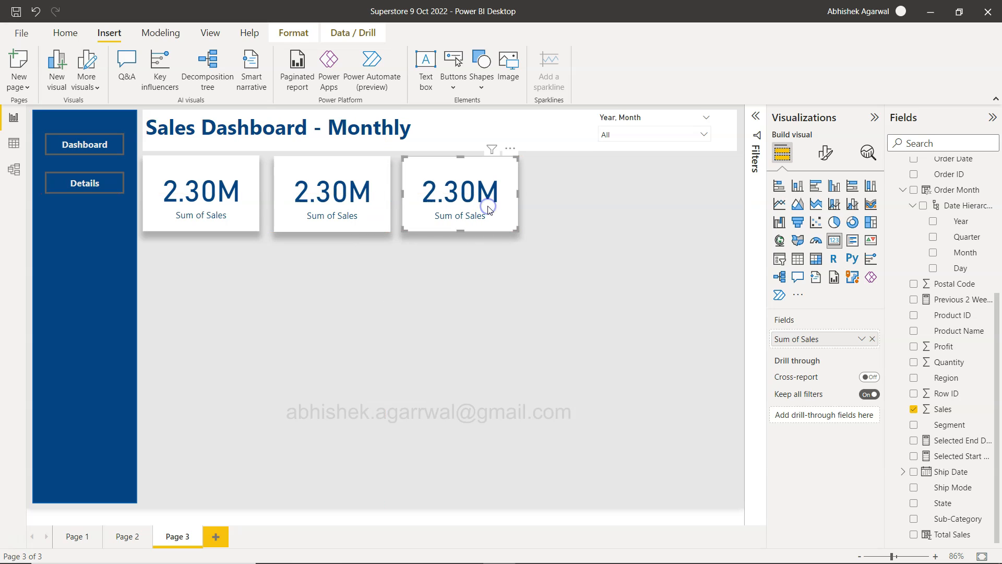
{"action": "key", "text": "ctrl+v"}
{"action": "left_click_drag", "start_coordinate": [469, 197], "coordinate": [679, 197]}
{"action": "left_click_drag", "start_coordinate": [491, 197], "coordinate": [538, 197]}
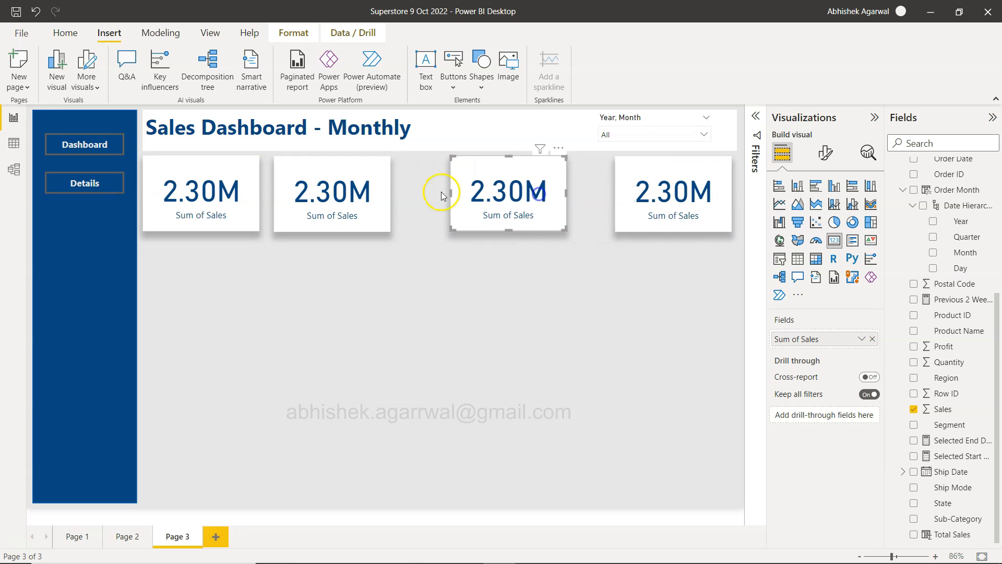
{"action": "left_click_drag", "start_coordinate": [352, 205], "coordinate": [376, 205]}
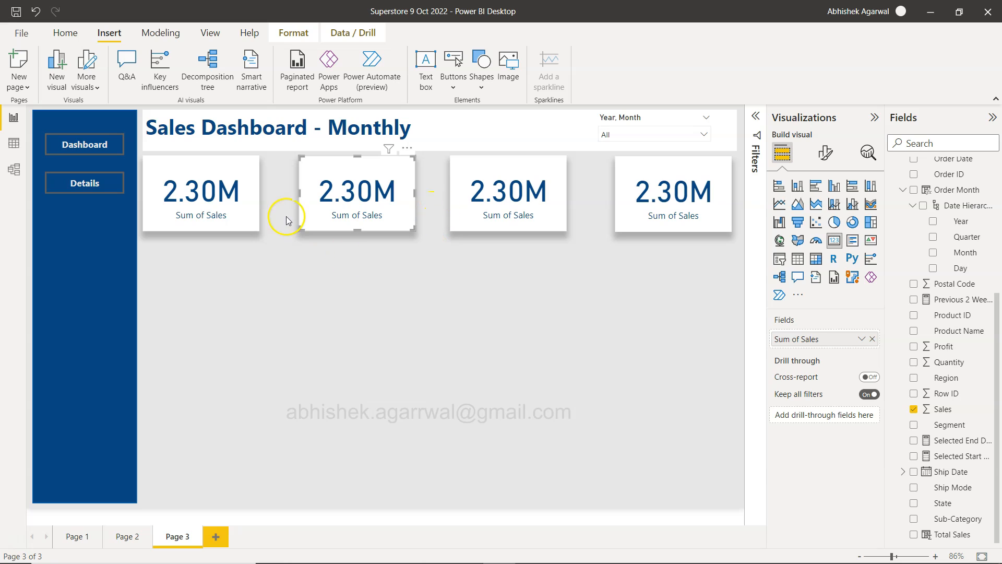
Step: Select all four cards and distribute them horizontally so the gaps between them are equal
{"action": "left_click", "coordinate": [218, 208]}
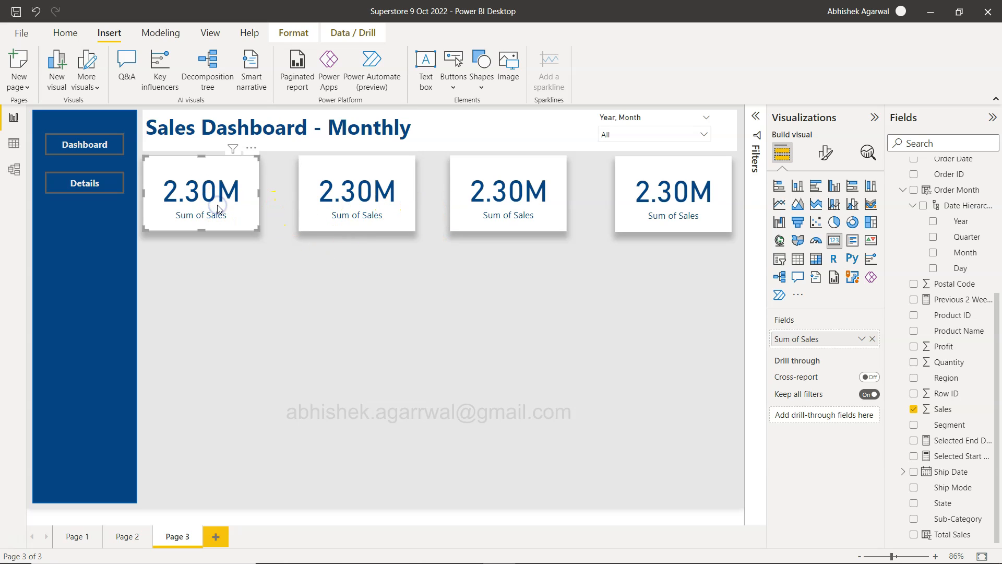
{"action": "left_click", "coordinate": [353, 200], "text": "ctrl"}
{"action": "left_click", "coordinate": [491, 205], "text": "ctrl"}
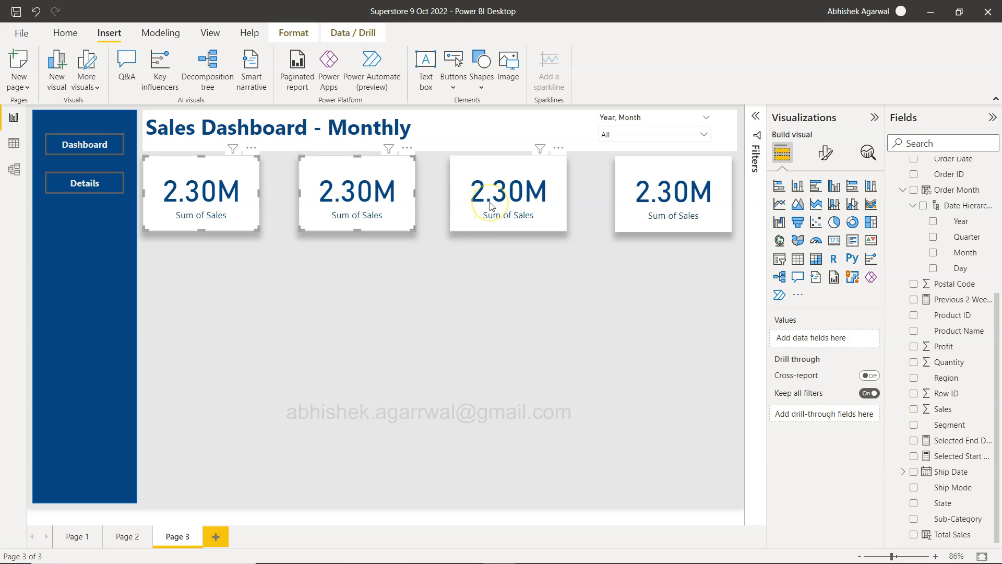
{"action": "left_click", "coordinate": [639, 201], "text": "ctrl"}
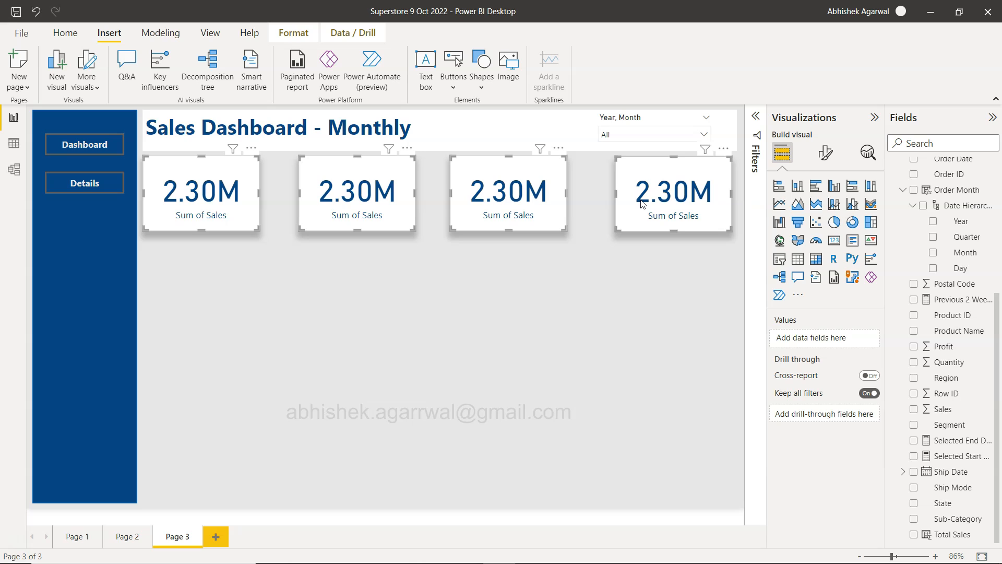
{"action": "left_click", "coordinate": [298, 33]}
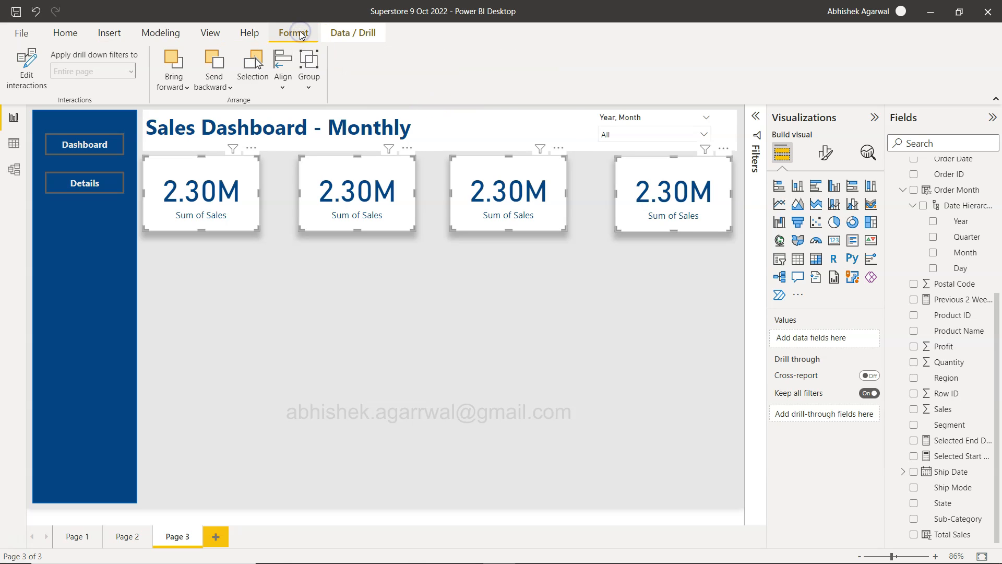
{"action": "left_click", "coordinate": [283, 71]}
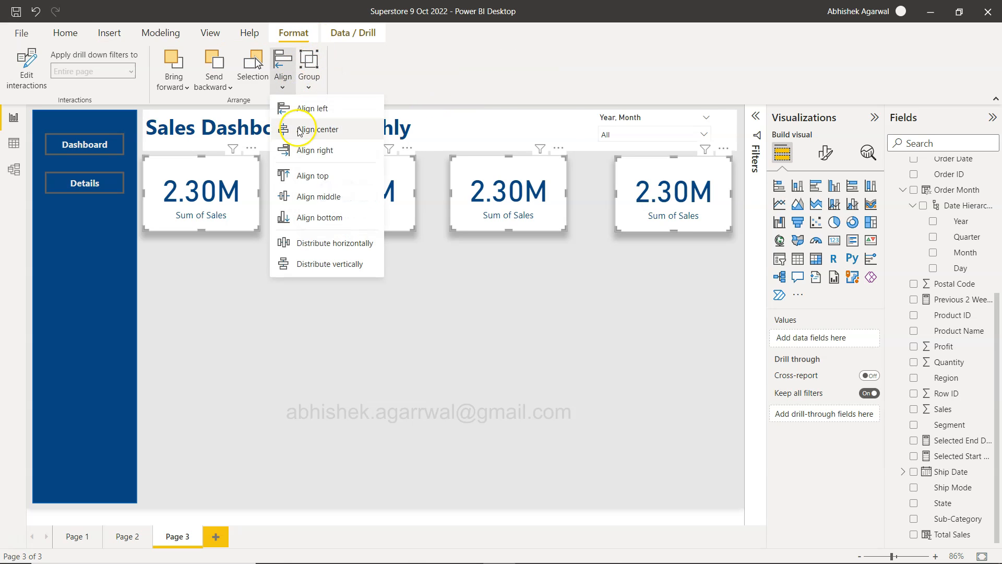
{"action": "left_click", "coordinate": [334, 246]}
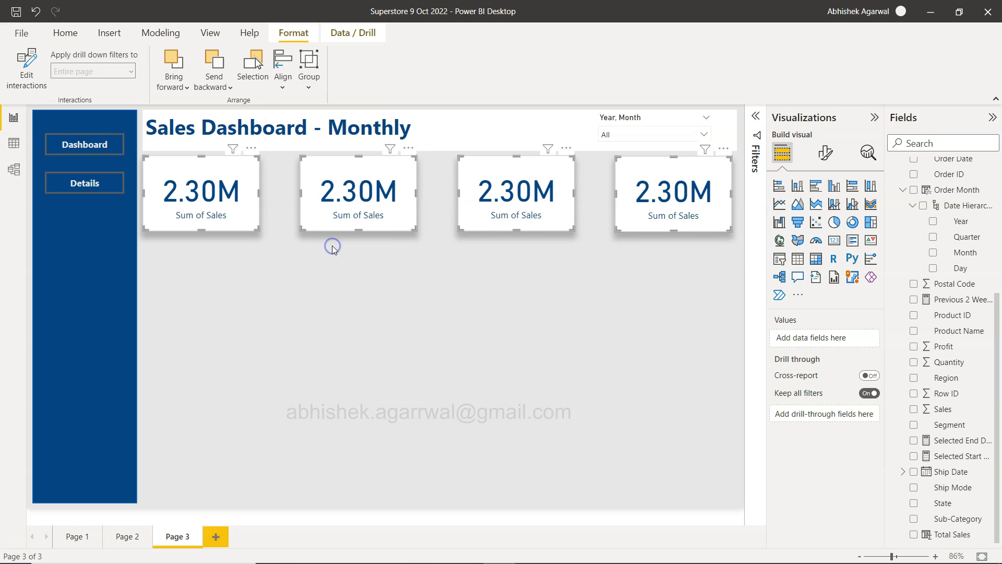
{"action": "left_click", "coordinate": [373, 306]}
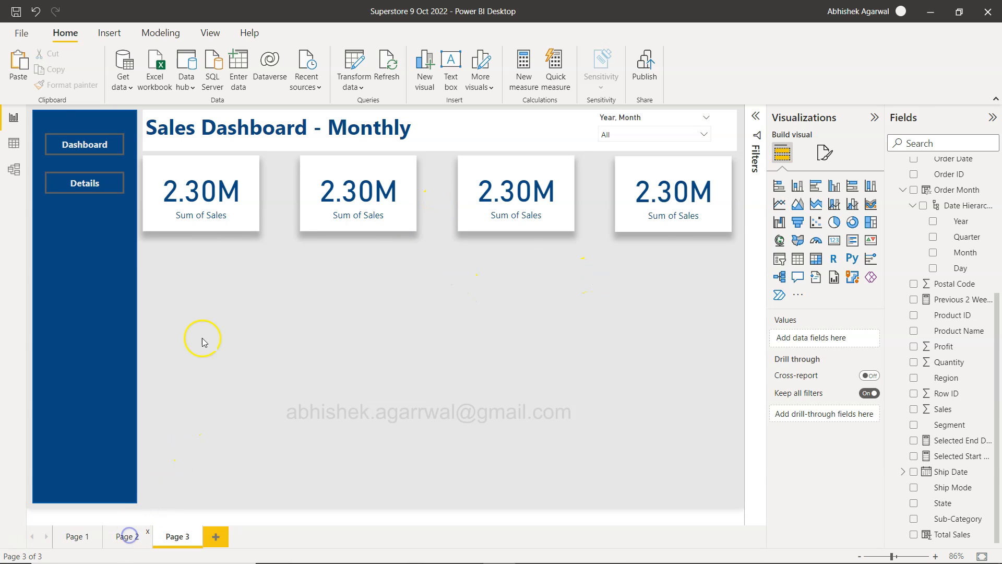
Step: Compare the card sizes with Page 2 and widen Page 3's first Sum of Sales card slightly
{"action": "left_click", "coordinate": [128, 537]}
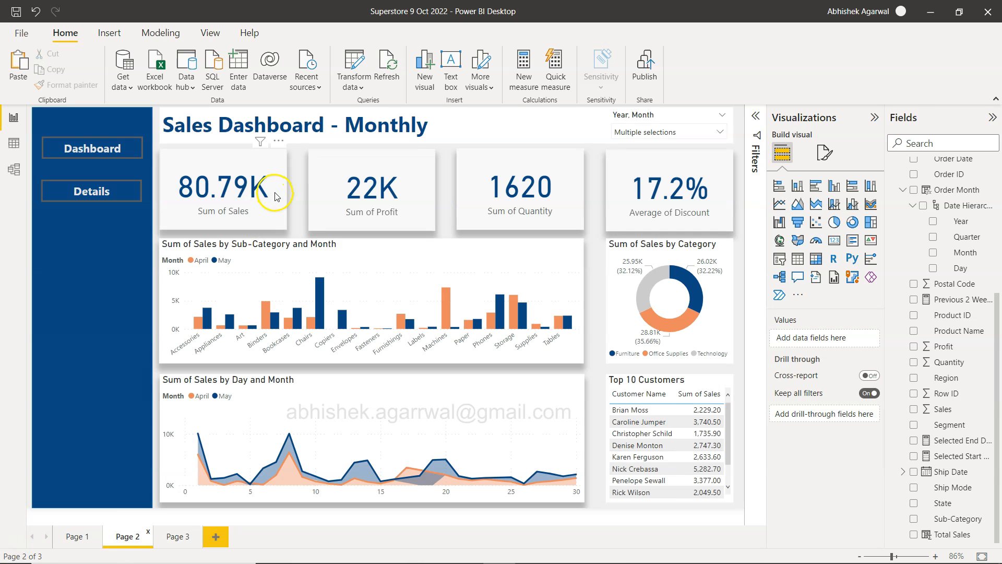
{"action": "left_click", "coordinate": [178, 536]}
{"action": "left_click", "coordinate": [240, 202]}
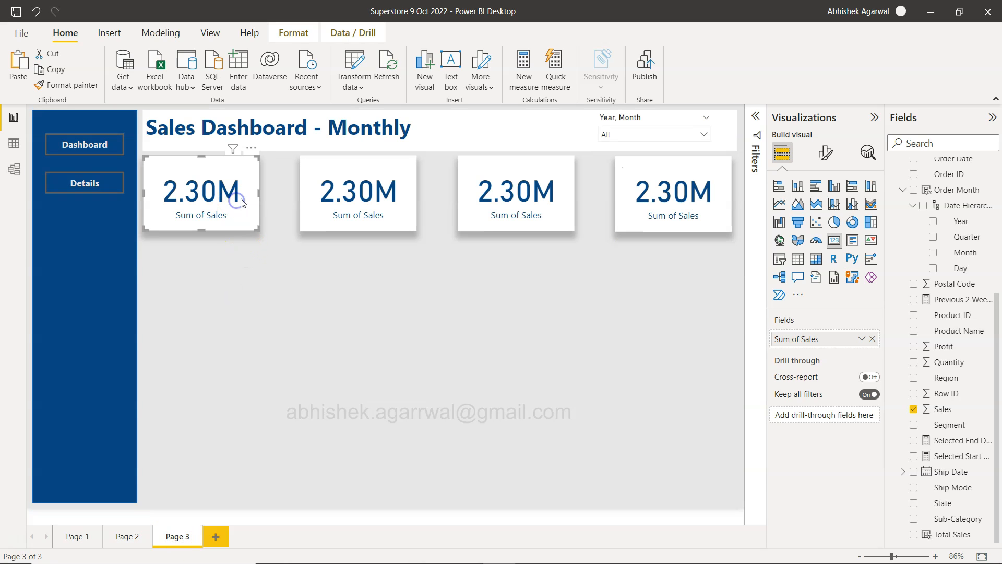
{"action": "left_click_drag", "start_coordinate": [259, 193], "coordinate": [271, 192]}
{"action": "left_click", "coordinate": [365, 189], "text": "ctrl"}
{"action": "left_click", "coordinate": [537, 197], "text": "ctrl"}
{"action": "left_click", "coordinate": [649, 195], "text": "ctrl"}
{"action": "left_click", "coordinate": [287, 35]}
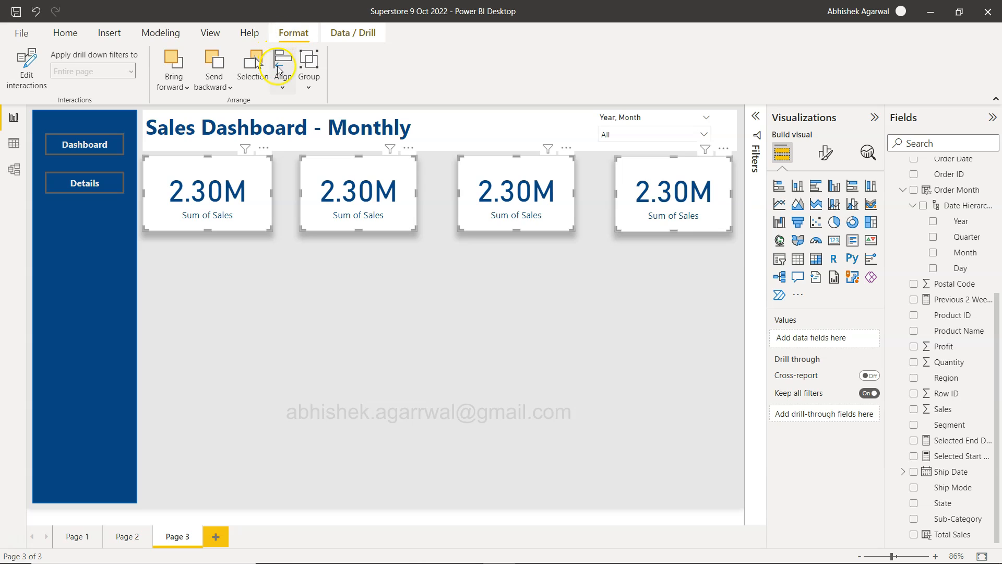
{"action": "left_click", "coordinate": [287, 87]}
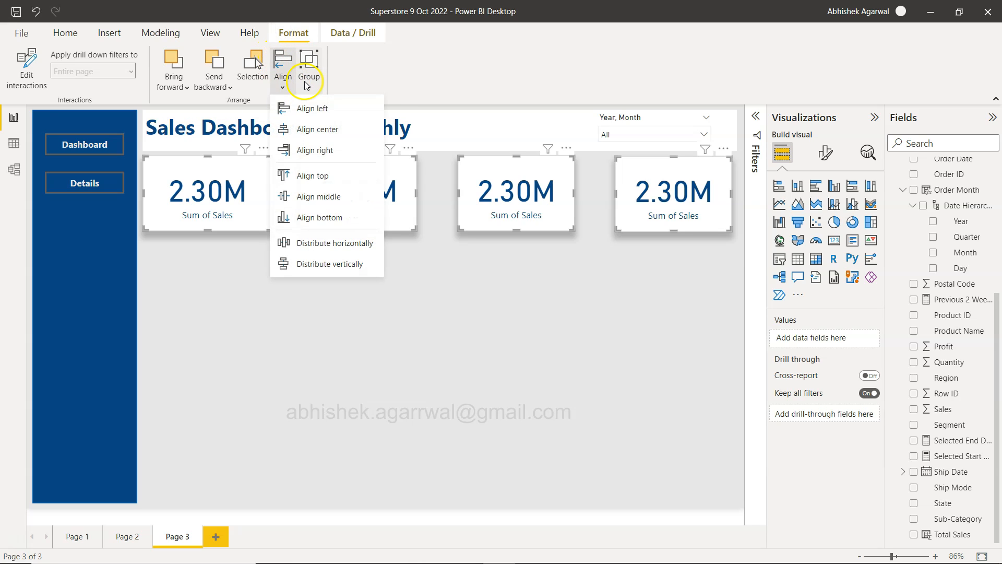
{"action": "left_click", "coordinate": [306, 82]}
{"action": "left_click", "coordinate": [289, 83]}
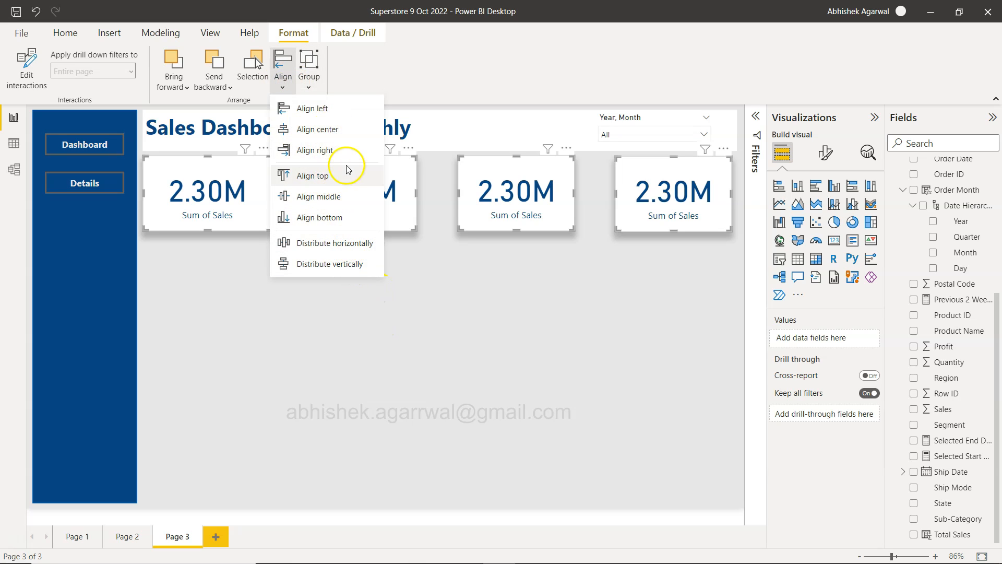
{"action": "left_click", "coordinate": [410, 92]}
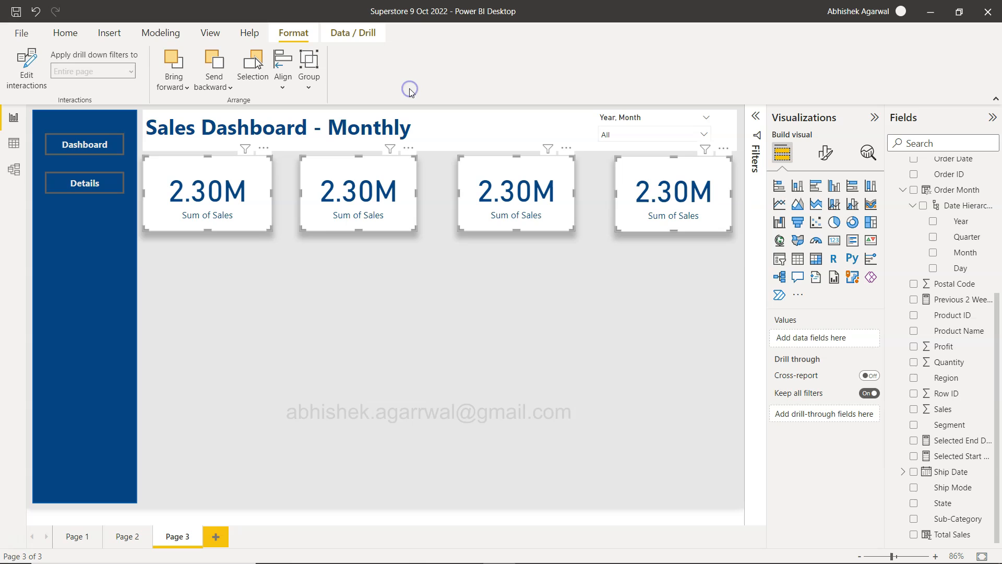
{"action": "left_click", "coordinate": [303, 283]}
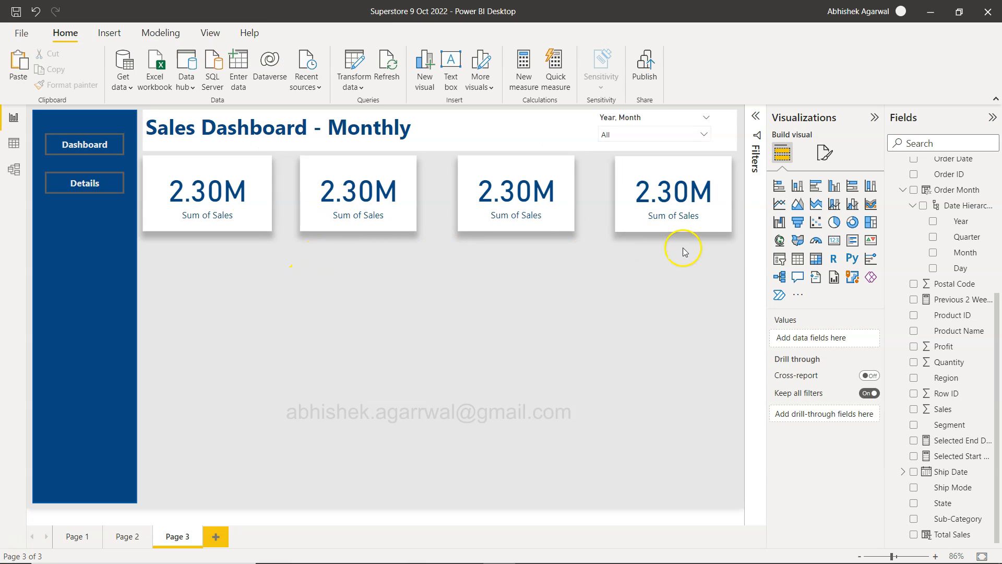
Step: Delete the three narrower cards beside the widened Sum of Sales card and make three copies of the widened one
{"action": "left_click_drag", "start_coordinate": [739, 244], "coordinate": [291, 159]}
{"action": "key", "text": "Delete"}
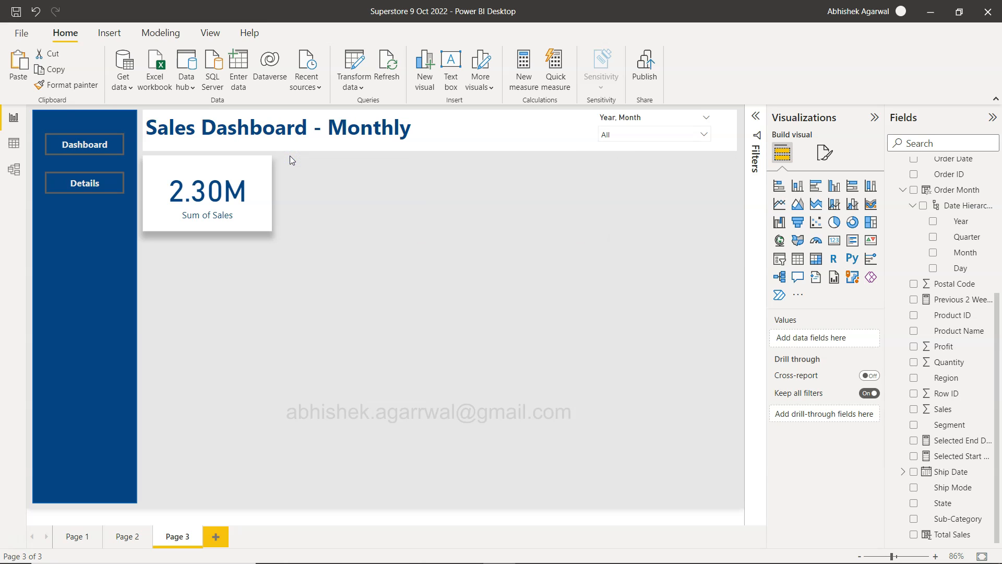
{"action": "left_click", "coordinate": [254, 202]}
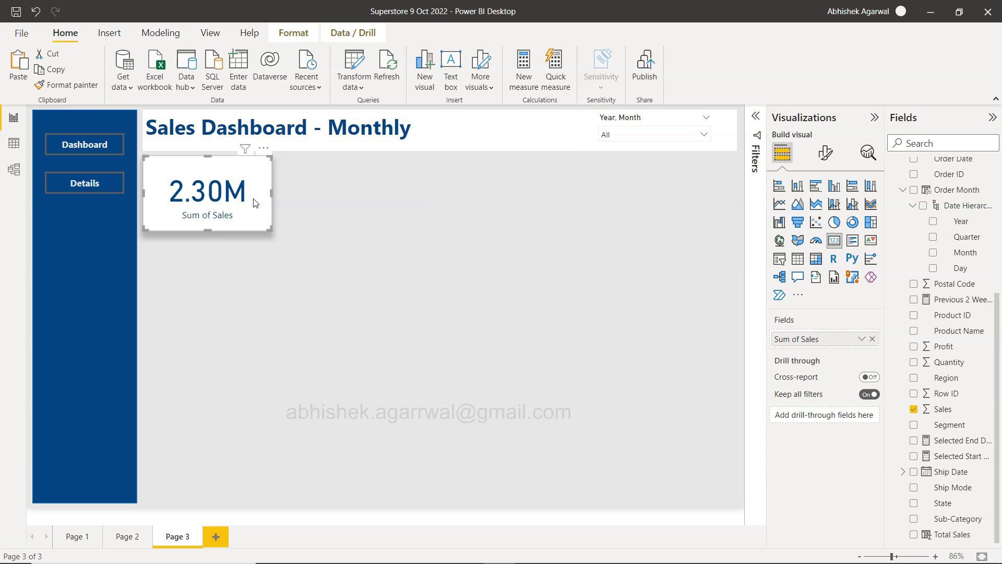
{"action": "key", "text": "Down"}
{"action": "key", "text": "Down"}
{"action": "key", "text": "Down"}
{"action": "key", "text": "Right"}
{"action": "key", "text": "Right"}
{"action": "key", "text": "Right"}
{"action": "key", "text": "ctrl+c"}
{"action": "key", "text": "ctrl+v"}
{"action": "key", "text": "ctrl+v"}
Step: Spread the three copied cards to the right of the original in one row, matching its vertical position
{"action": "left_click_drag", "start_coordinate": [255, 201], "coordinate": [703, 189]}
{"action": "left_click_drag", "start_coordinate": [252, 203], "coordinate": [546, 194]}
{"action": "left_click_drag", "start_coordinate": [248, 197], "coordinate": [393, 193]}
{"action": "left_click_drag", "start_coordinate": [498, 204], "coordinate": [505, 199]}
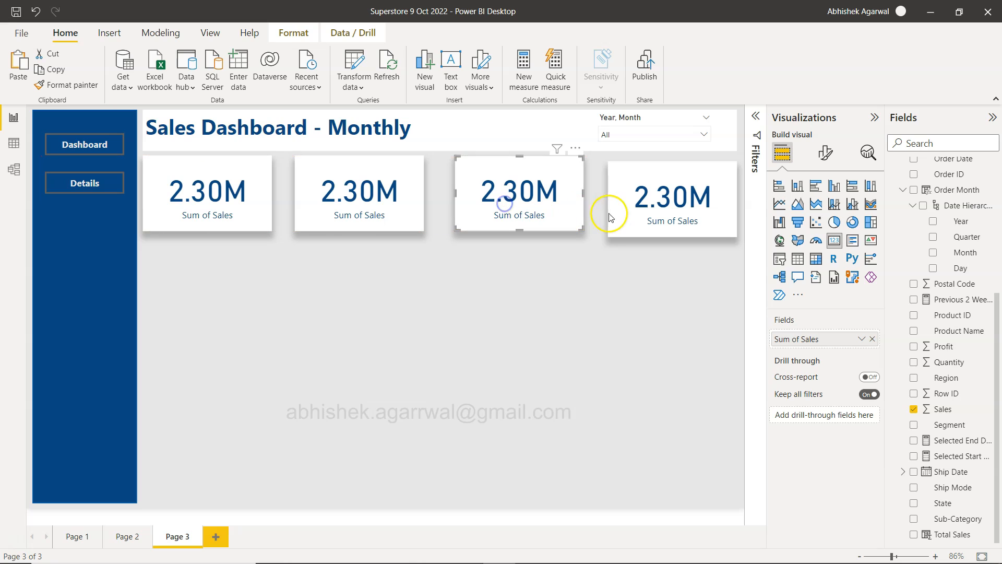
{"action": "left_click_drag", "start_coordinate": [611, 214], "coordinate": [620, 208]}
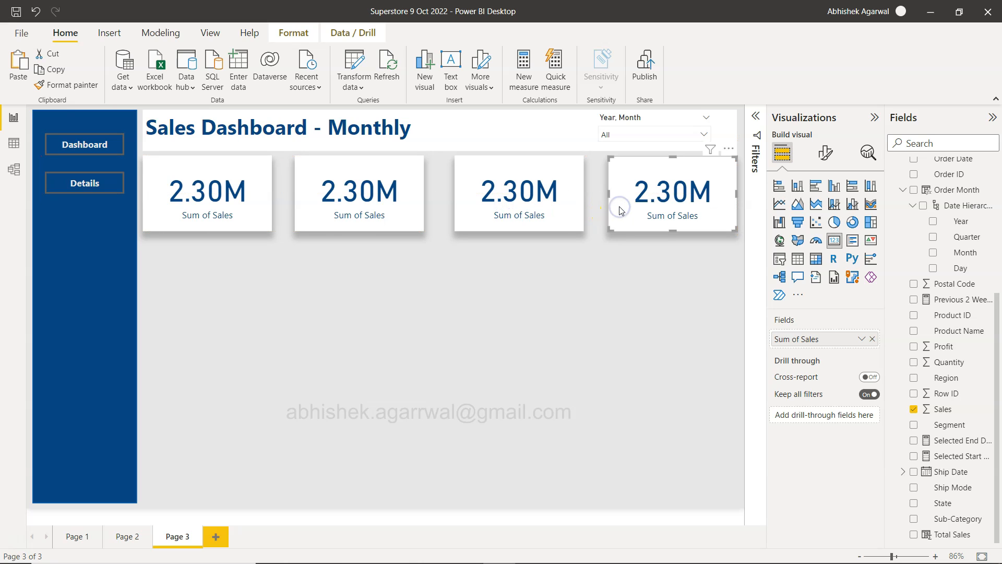
Step: Select all four Sum of Sales cards and distribute them horizontally with equal gaps
{"action": "left_click", "coordinate": [470, 198], "text": "ctrl"}
{"action": "left_click", "coordinate": [380, 201], "text": "ctrl"}
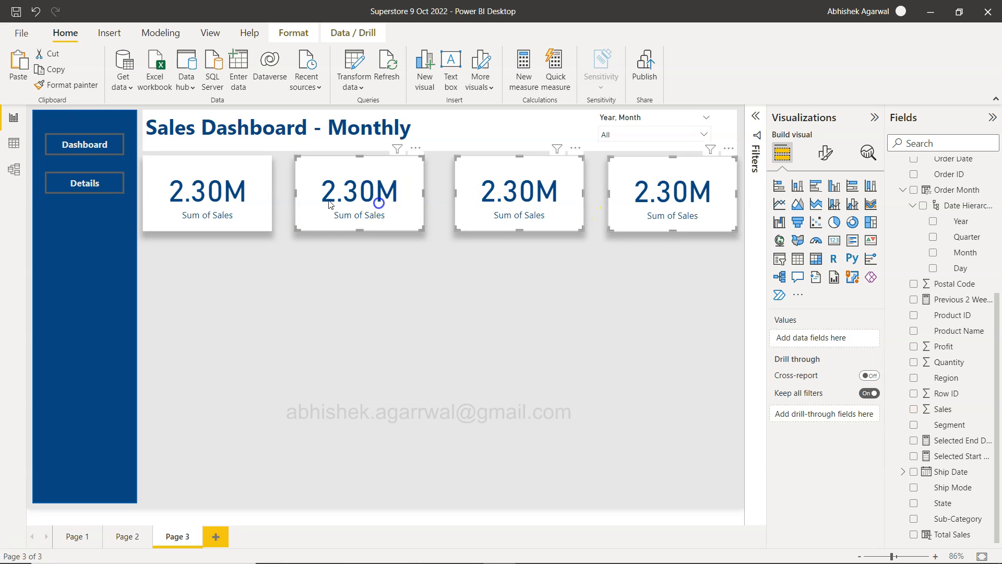
{"action": "left_click", "coordinate": [261, 200], "text": "ctrl"}
{"action": "left_click", "coordinate": [294, 34]}
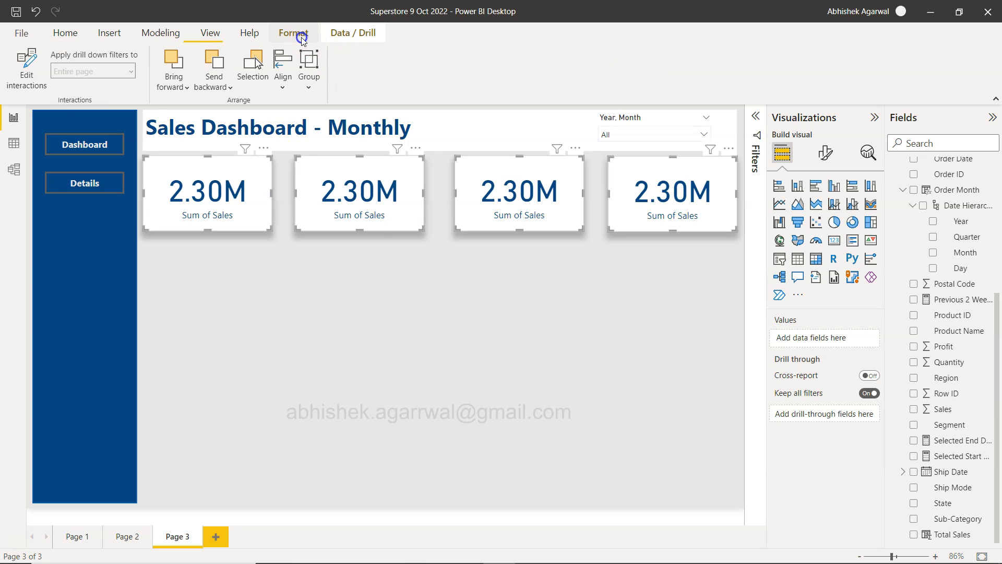
{"action": "left_click", "coordinate": [295, 79]}
{"action": "left_click", "coordinate": [310, 240]}
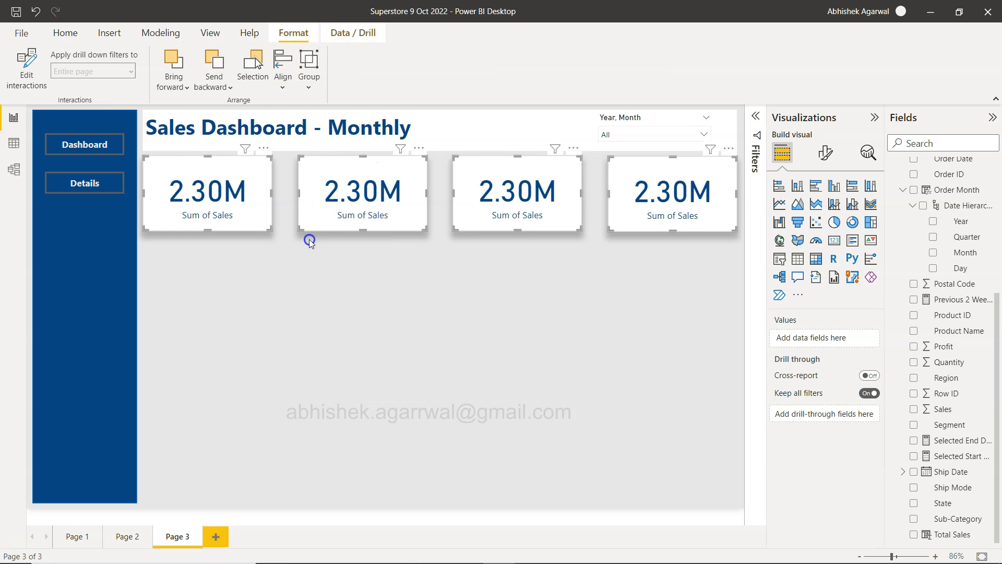
{"action": "left_click", "coordinate": [390, 369]}
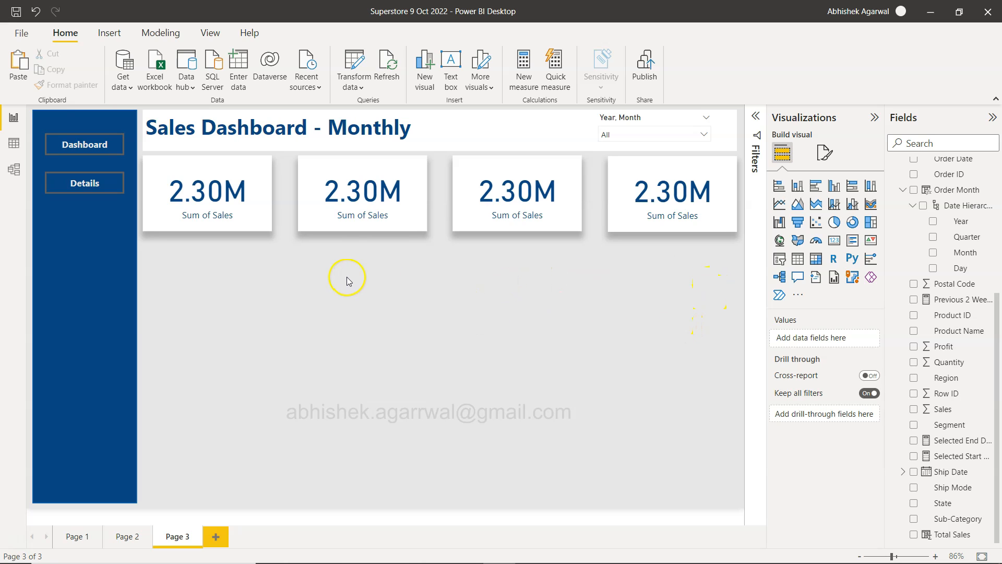
Step: Replace the Sales field of the second card with the sum of Profit
{"action": "left_click", "coordinate": [376, 214]}
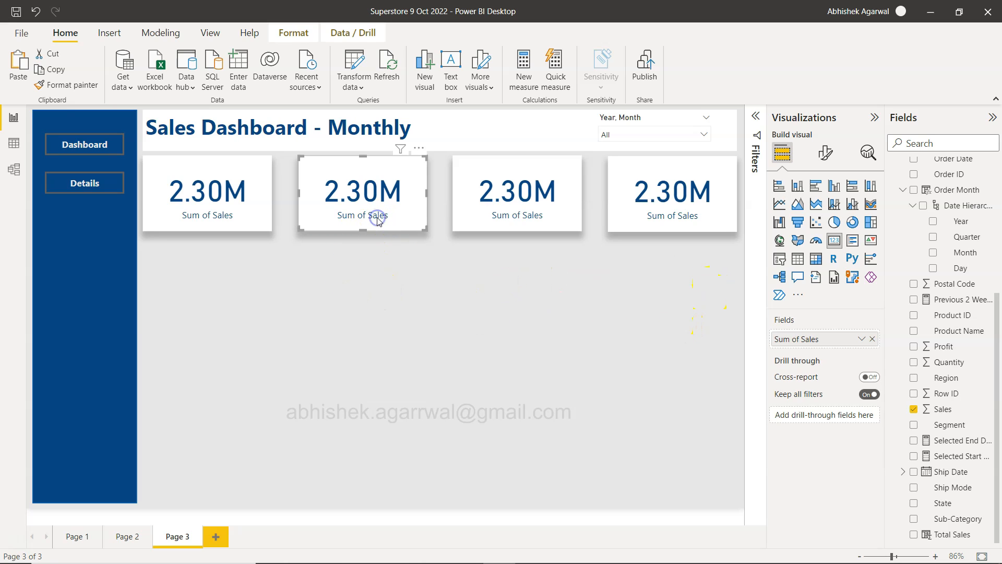
{"action": "left_click", "coordinate": [872, 339]}
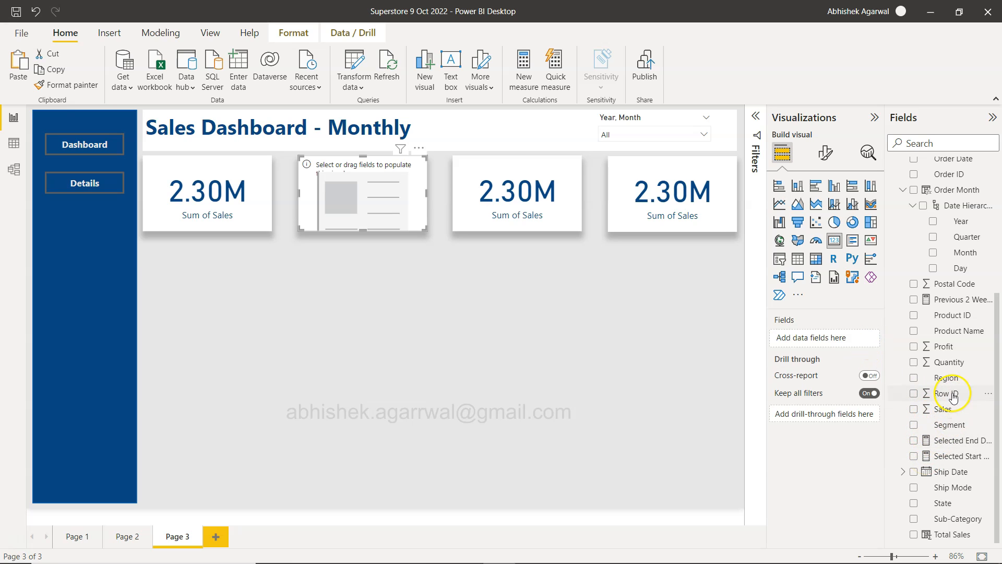
{"action": "left_click", "coordinate": [953, 332]}
{"action": "left_click_drag", "start_coordinate": [945, 346], "coordinate": [847, 340]}
Step: Replace the third card's field with Discount aggregated as Average, and review the Discount column's percentage and decimal format
{"action": "left_click", "coordinate": [518, 197]}
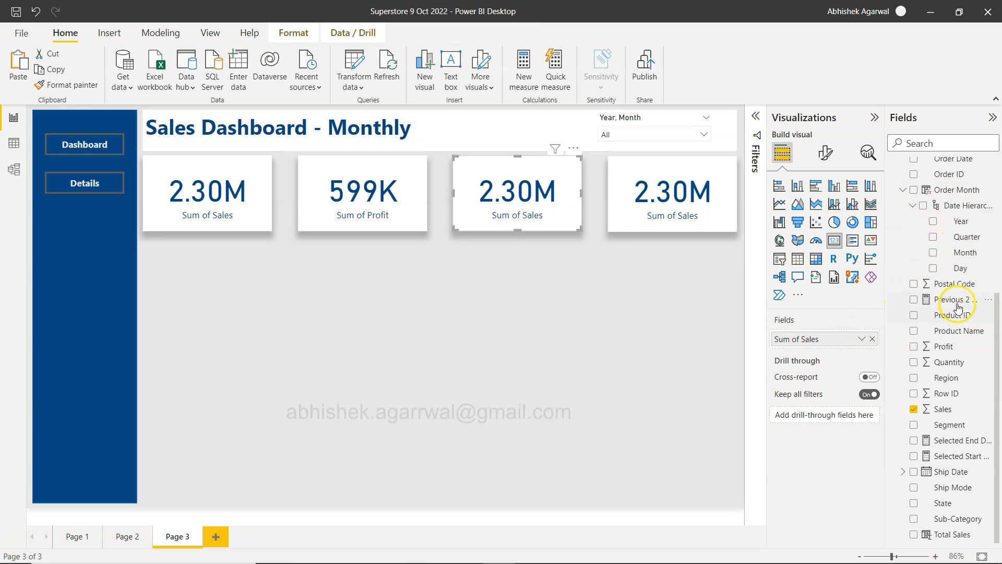
{"action": "scroll", "coordinate": [957, 300], "scroll_direction": "up", "scroll_amount": 3}
{"action": "left_click_drag", "start_coordinate": [946, 223], "coordinate": [836, 339]}
{"action": "left_click", "coordinate": [862, 339]}
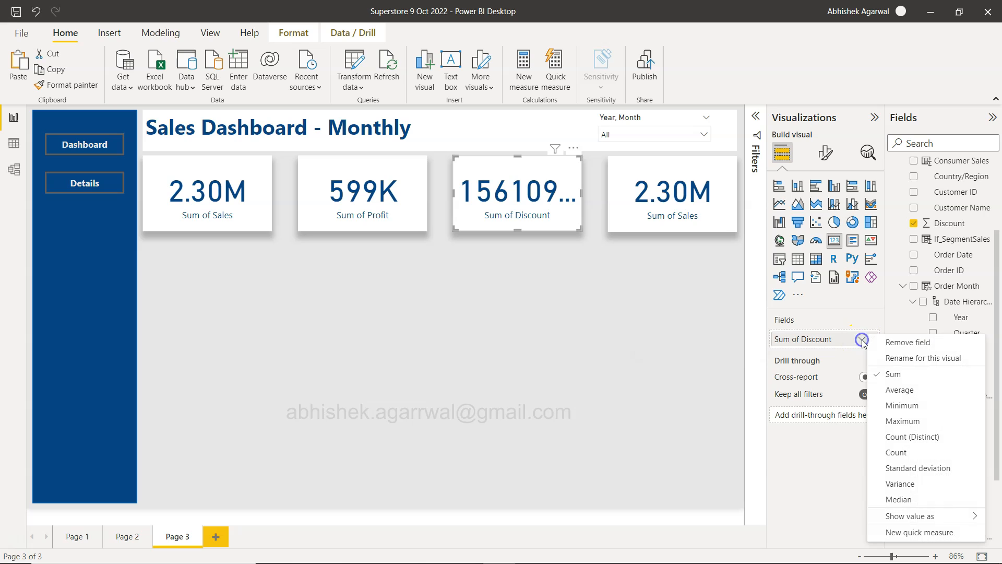
{"action": "left_click", "coordinate": [900, 390]}
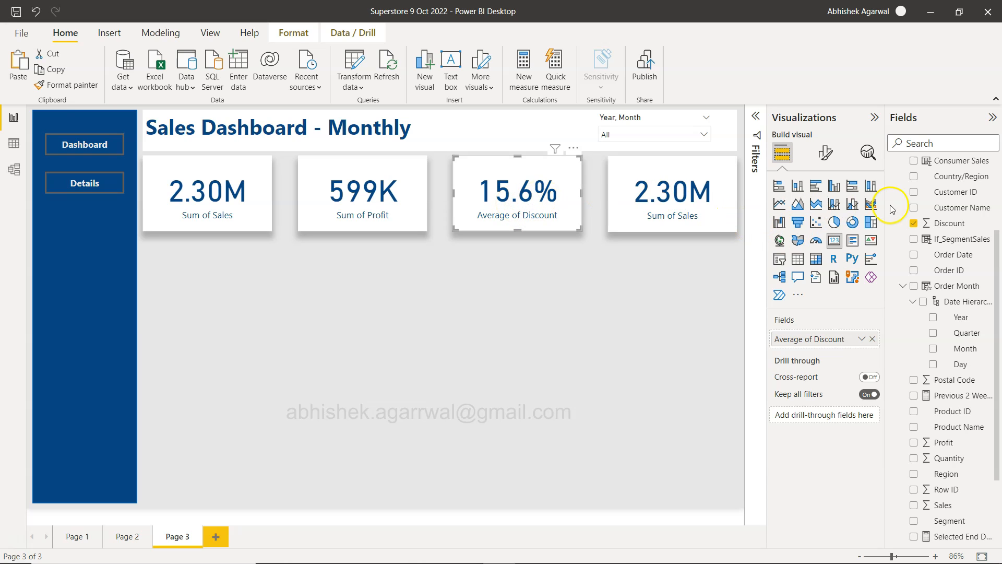
{"action": "left_click", "coordinate": [954, 230]}
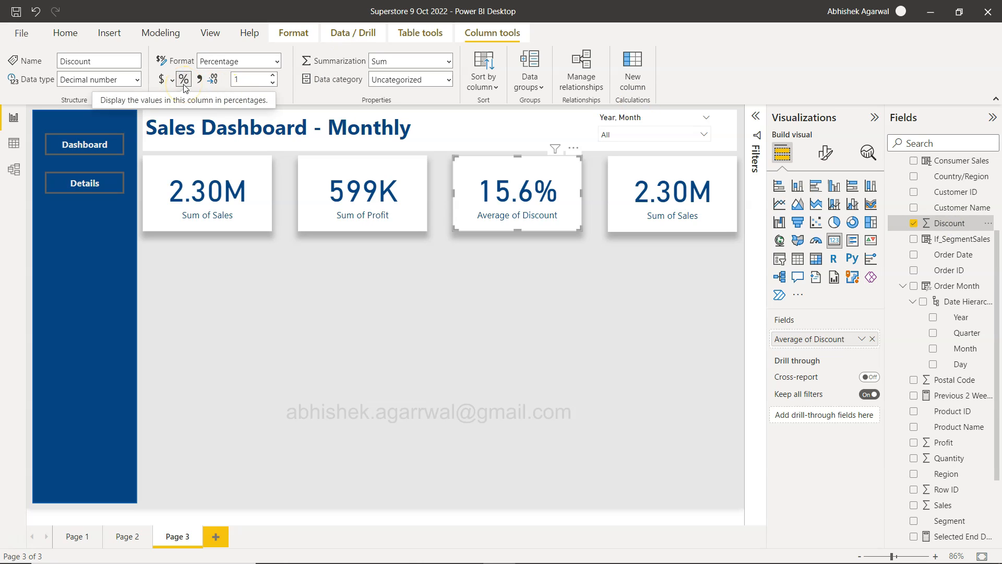
{"action": "left_click", "coordinate": [247, 80]}
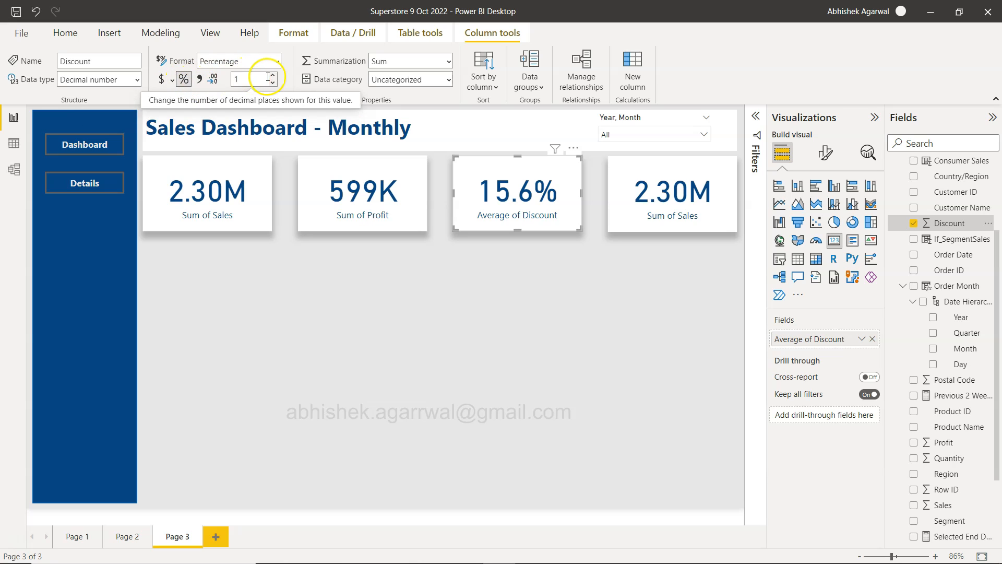
Step: Replace the Sales field of the fourth card with the sum of Quantity and save the report
{"action": "left_click", "coordinate": [636, 198]}
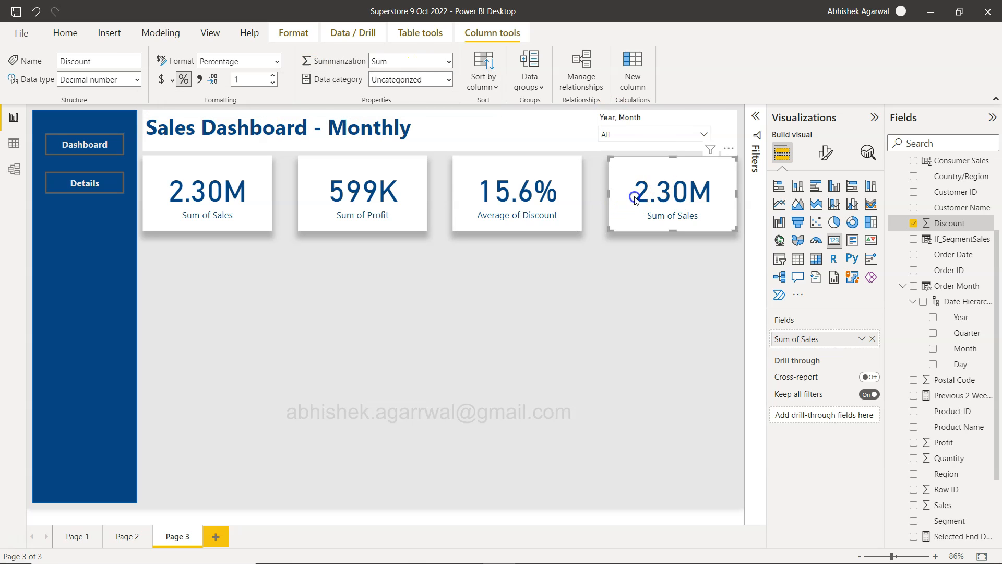
{"action": "scroll", "coordinate": [981, 360], "scroll_direction": "down", "scroll_amount": 3}
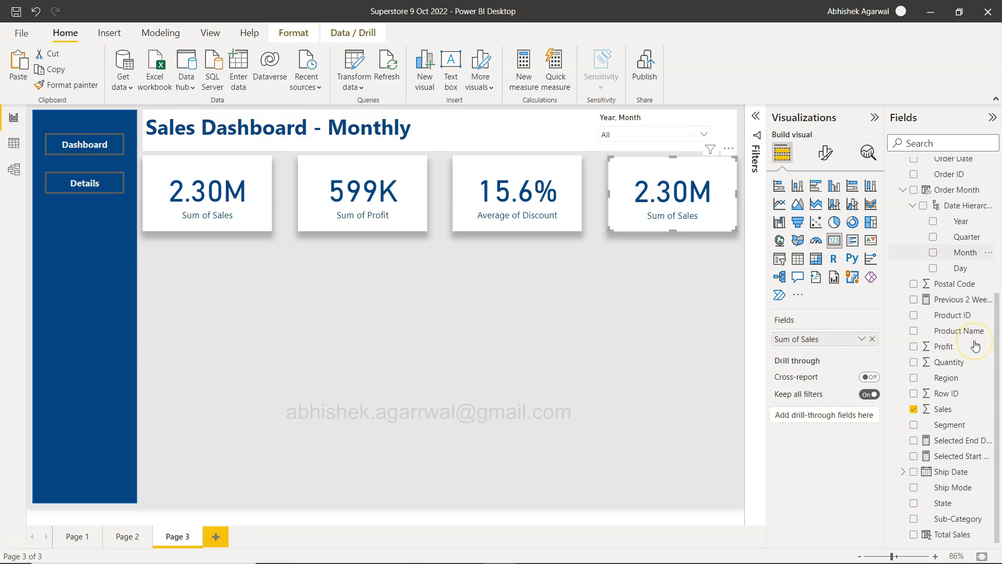
{"action": "left_click_drag", "start_coordinate": [947, 362], "coordinate": [835, 341]}
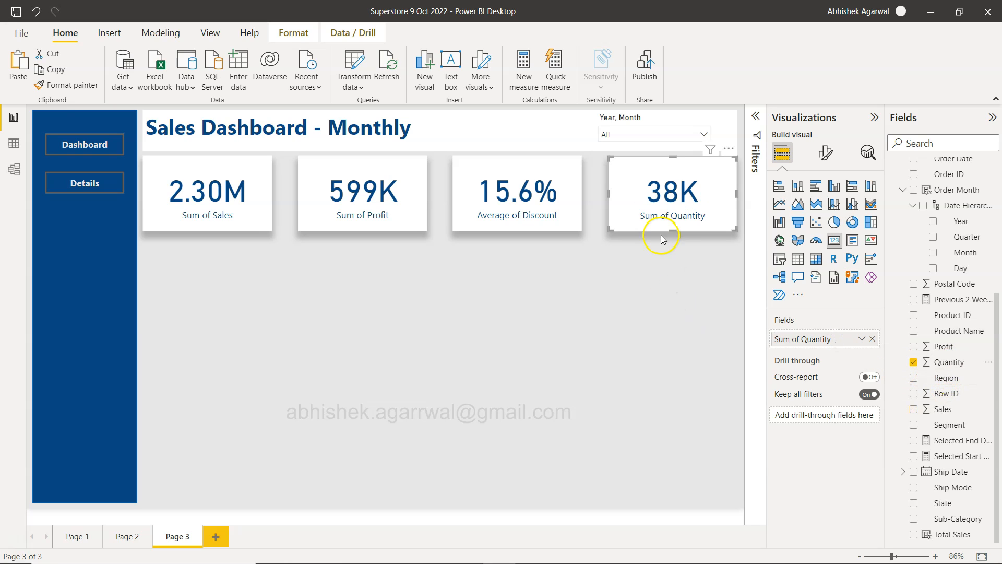
{"action": "left_click", "coordinate": [672, 303]}
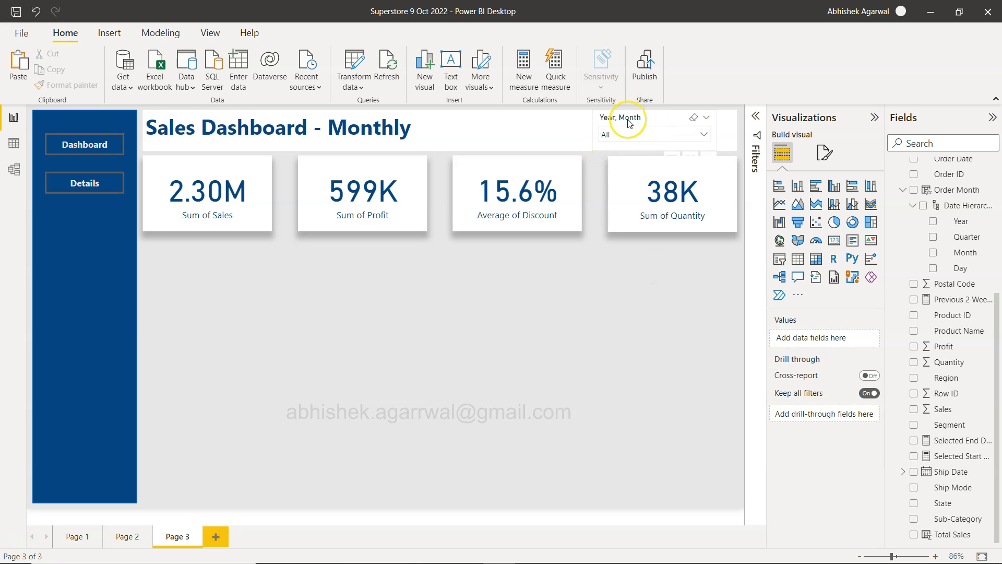
{"action": "left_click", "coordinate": [17, 16]}
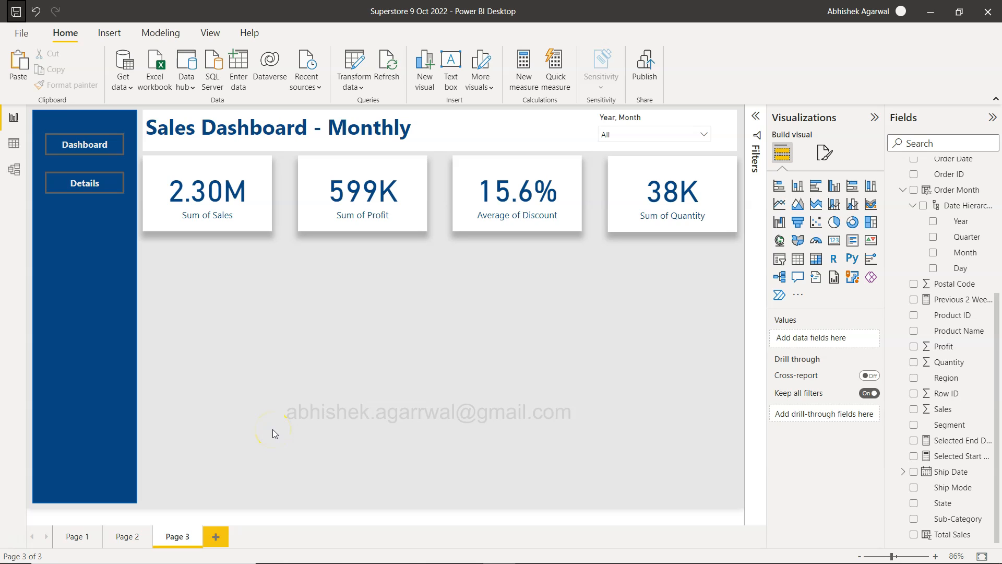
Step: Insert a clustered column chart and size it as a low, wide block under the first three cards
{"action": "left_click", "coordinate": [264, 377]}
{"action": "left_click", "coordinate": [834, 187]}
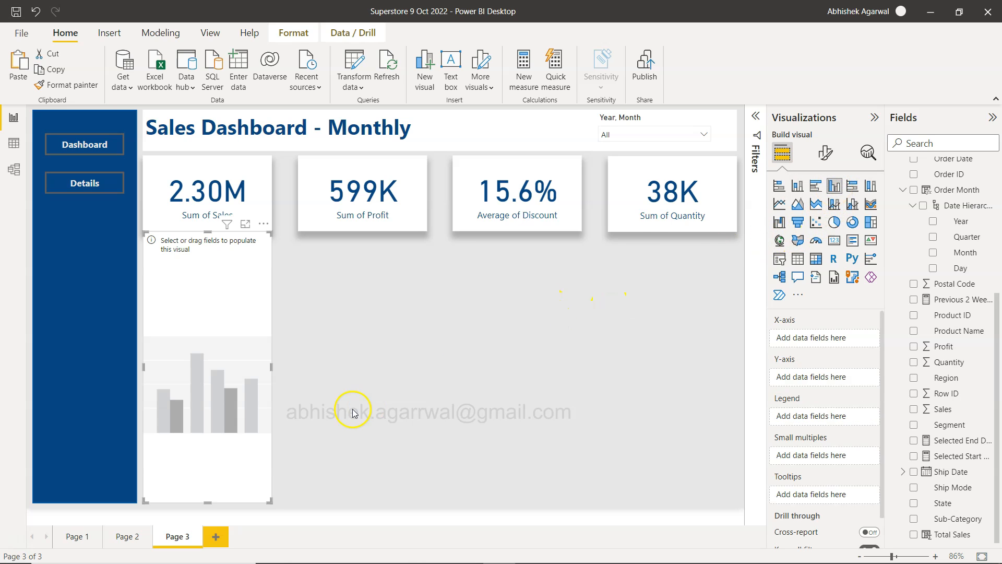
{"action": "left_click_drag", "start_coordinate": [538, 351], "coordinate": [582, 351]}
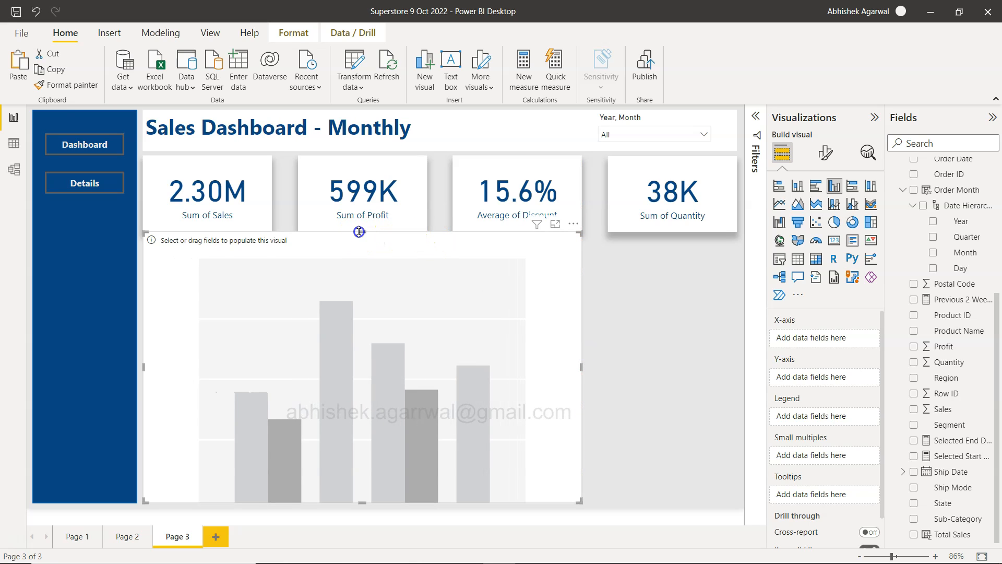
{"action": "left_click_drag", "start_coordinate": [359, 232], "coordinate": [360, 241]}
{"action": "left_click_drag", "start_coordinate": [359, 499], "coordinate": [362, 354]}
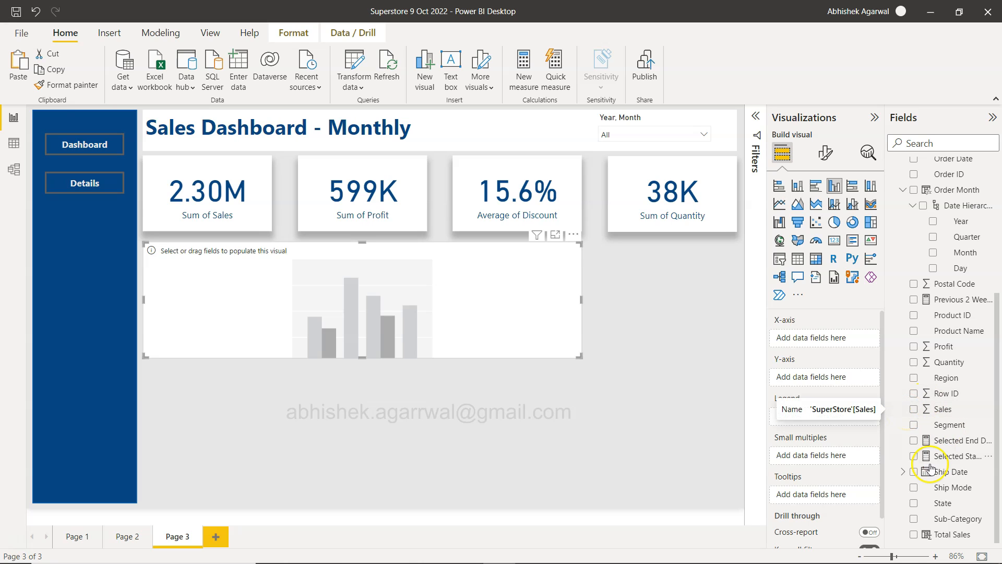
Step: Assign Sub-Category to the chart's X-axis, Sales to its Y-axis and the Month level of Order Month to its legend
{"action": "left_click_drag", "start_coordinate": [939, 519], "coordinate": [824, 337]}
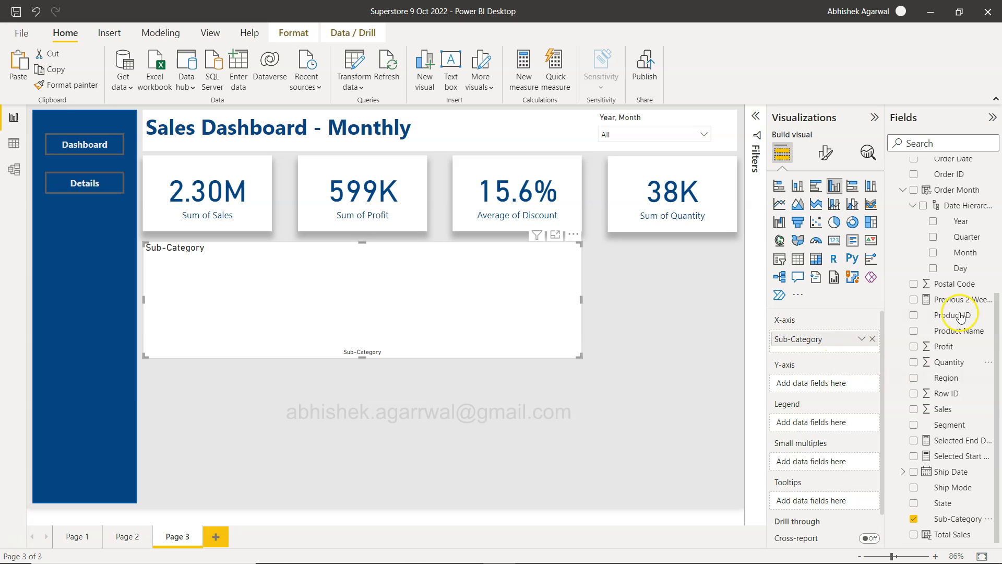
{"action": "left_click_drag", "start_coordinate": [948, 409], "coordinate": [824, 385]}
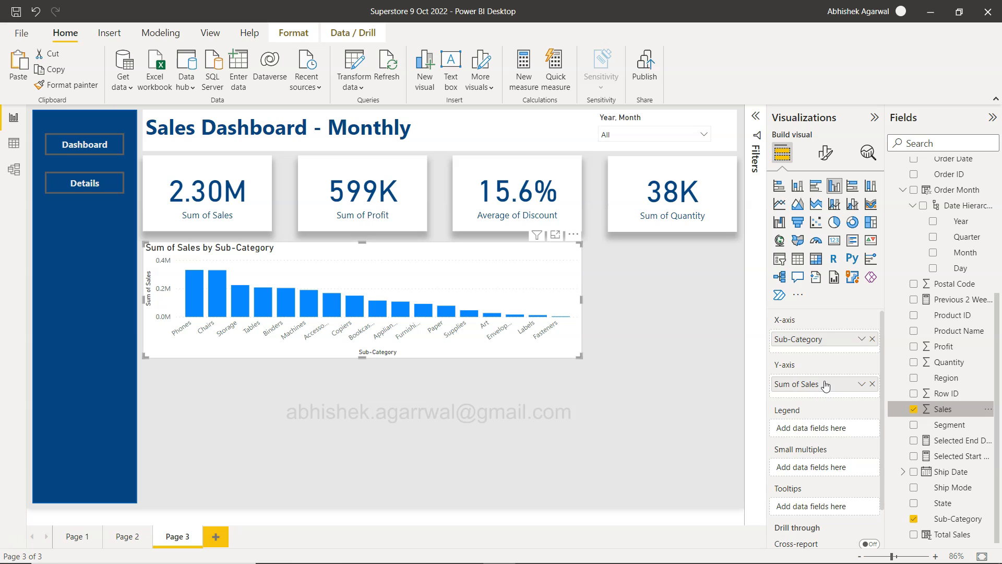
{"action": "left_click_drag", "start_coordinate": [966, 254], "coordinate": [845, 431]}
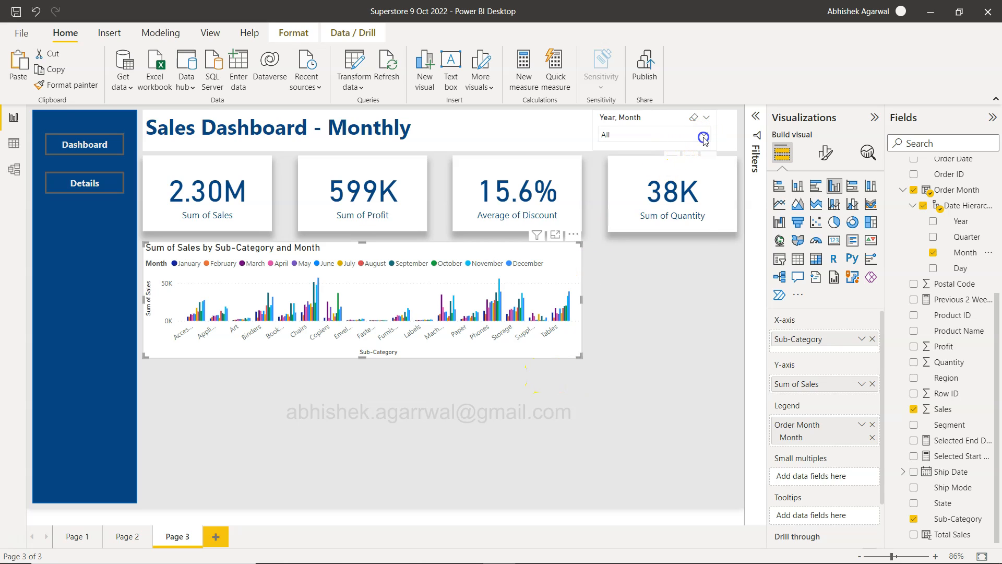
Step: Filter the page to April and May 2020 with the Year, Month slicer
{"action": "left_click", "coordinate": [703, 137]}
{"action": "left_click", "coordinate": [607, 199]}
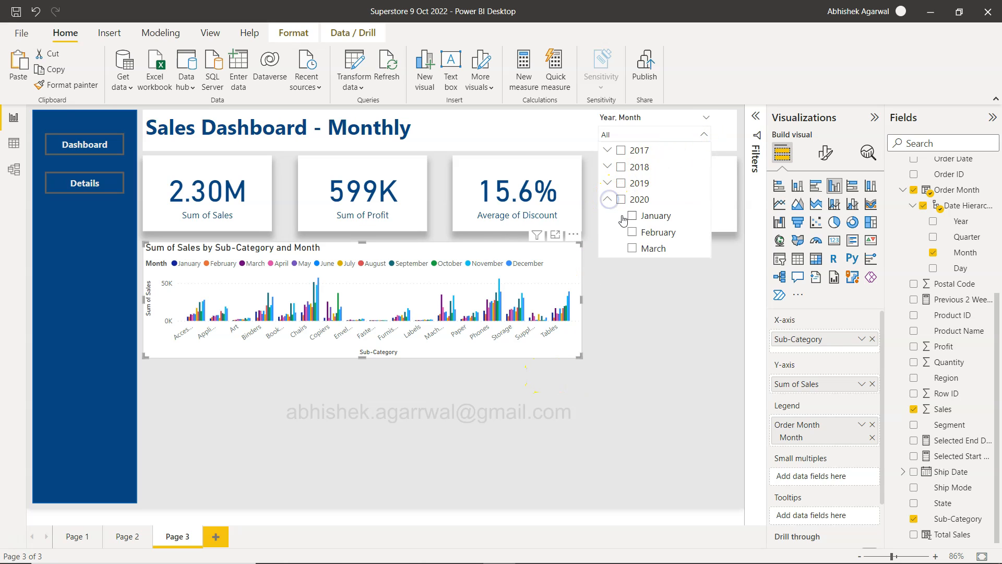
{"action": "scroll", "coordinate": [639, 229], "scroll_direction": "down", "scroll_amount": 2}
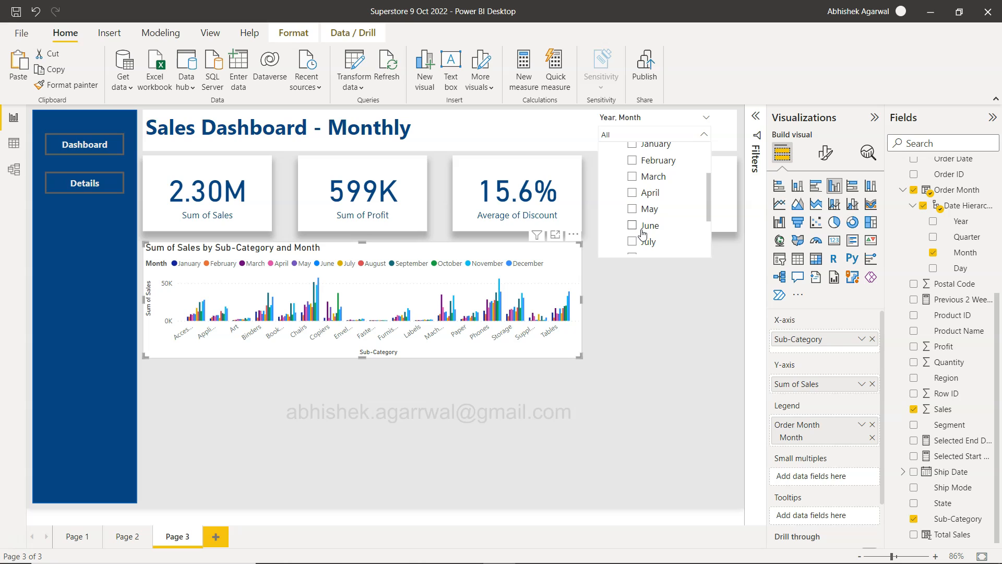
{"action": "left_click", "coordinate": [633, 194]}
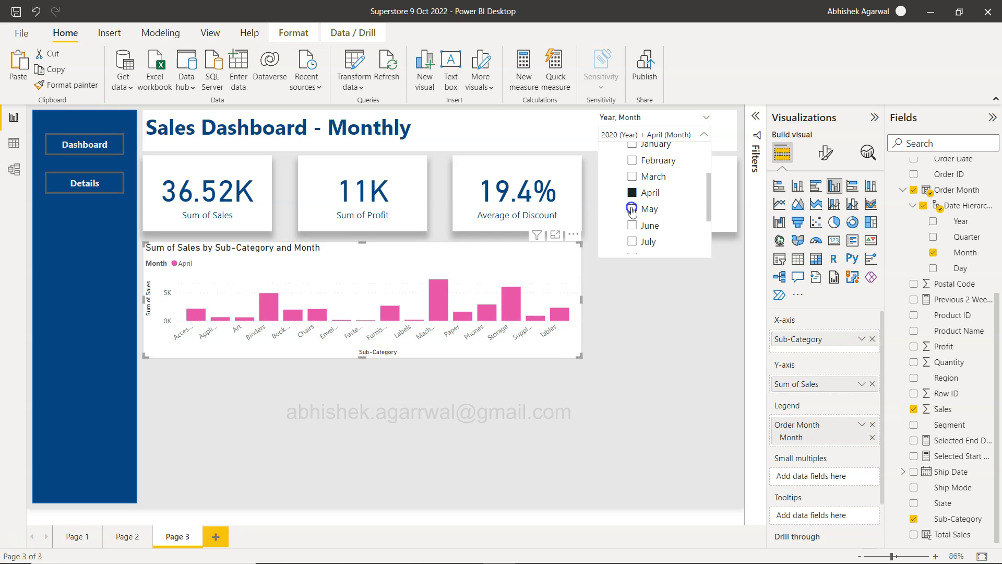
{"action": "left_click", "coordinate": [632, 209], "text": "ctrl"}
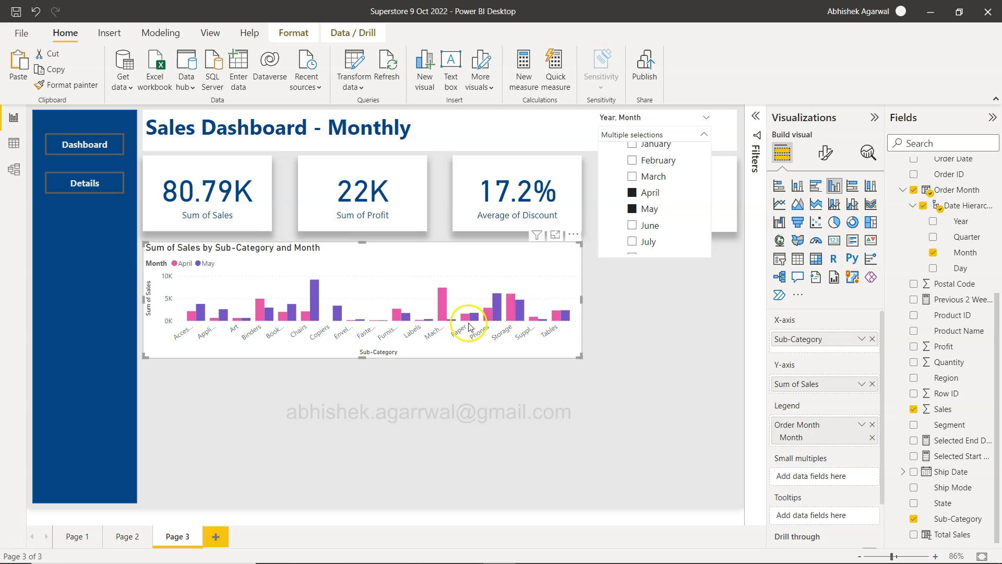
{"action": "left_click", "coordinate": [502, 274]}
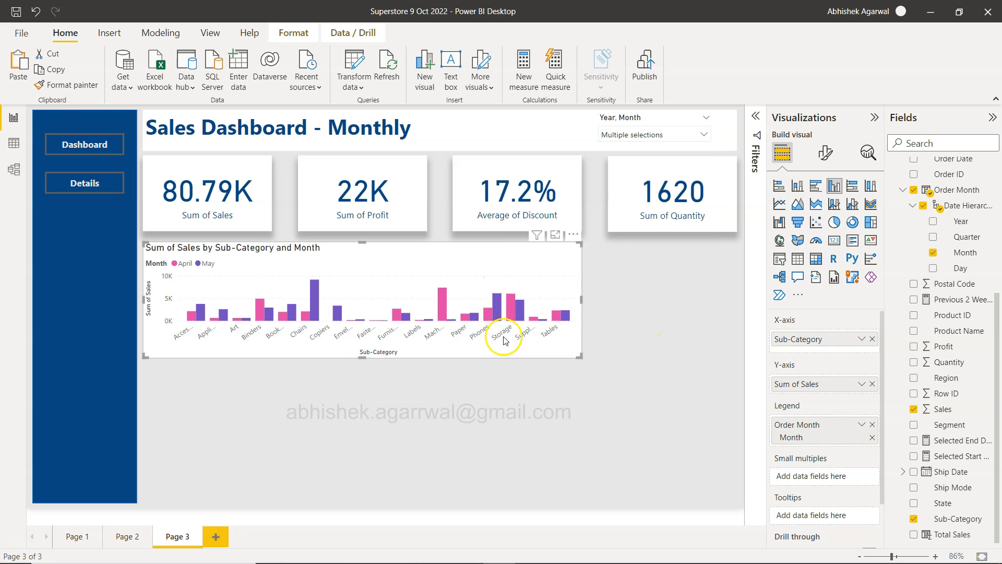
Step: Open the legend formatting options of the column chart
{"action": "mouse_move", "coordinate": [504, 319]}
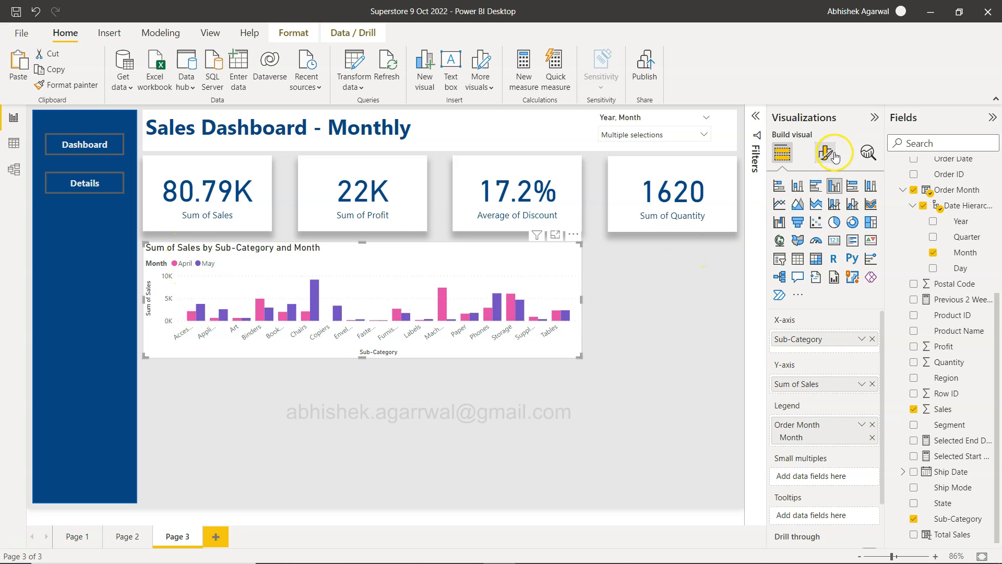
{"action": "left_click", "coordinate": [825, 152]}
{"action": "left_click", "coordinate": [782, 296]}
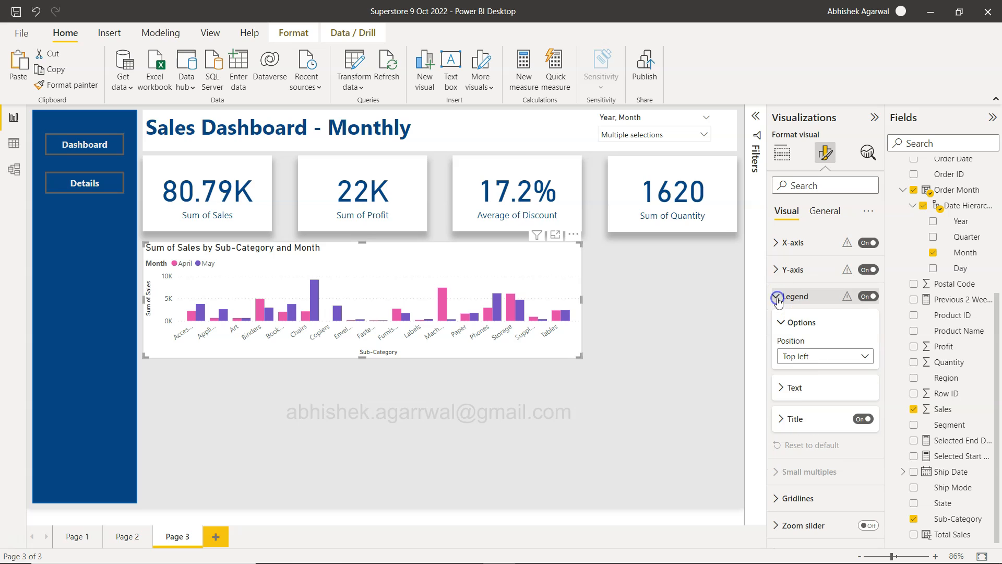
Step: Recolor the Sub-Category column chart, making the April columns light orange and the May columns dark blue
{"action": "scroll", "coordinate": [789, 387], "scroll_direction": "down", "scroll_amount": 2}
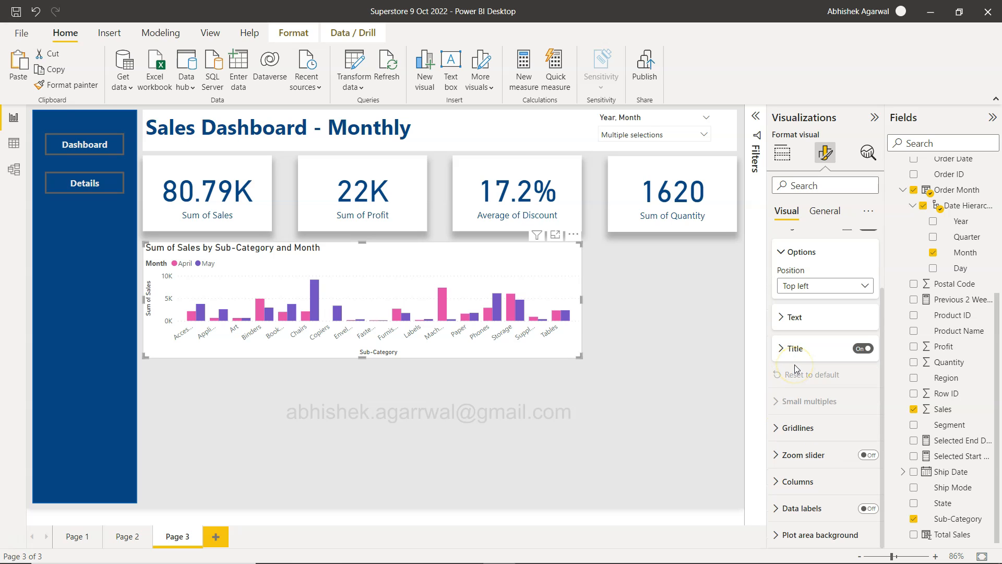
{"action": "left_click", "coordinate": [776, 481]}
{"action": "scroll", "coordinate": [804, 418], "scroll_direction": "down", "scroll_amount": 1}
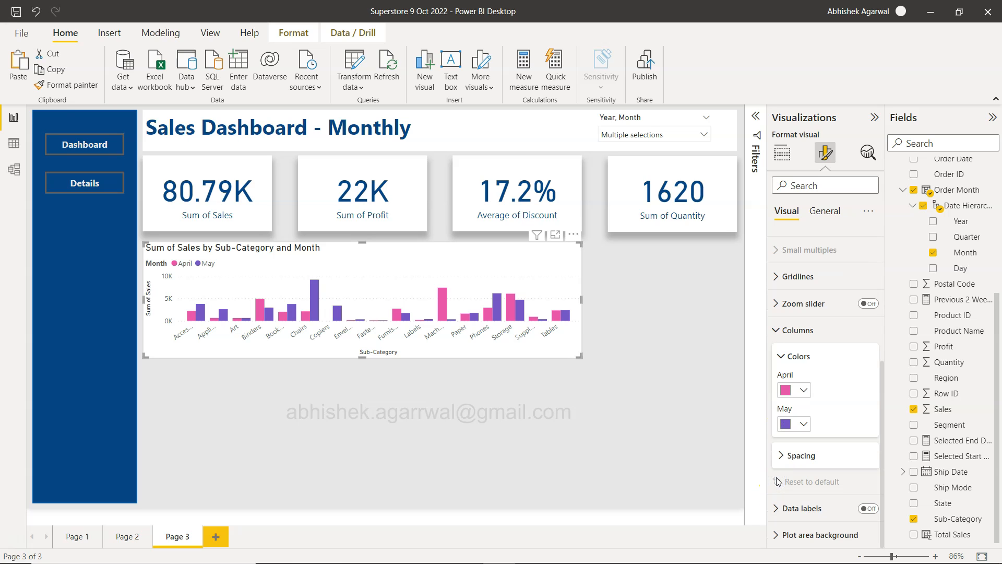
{"action": "left_click", "coordinate": [791, 387]}
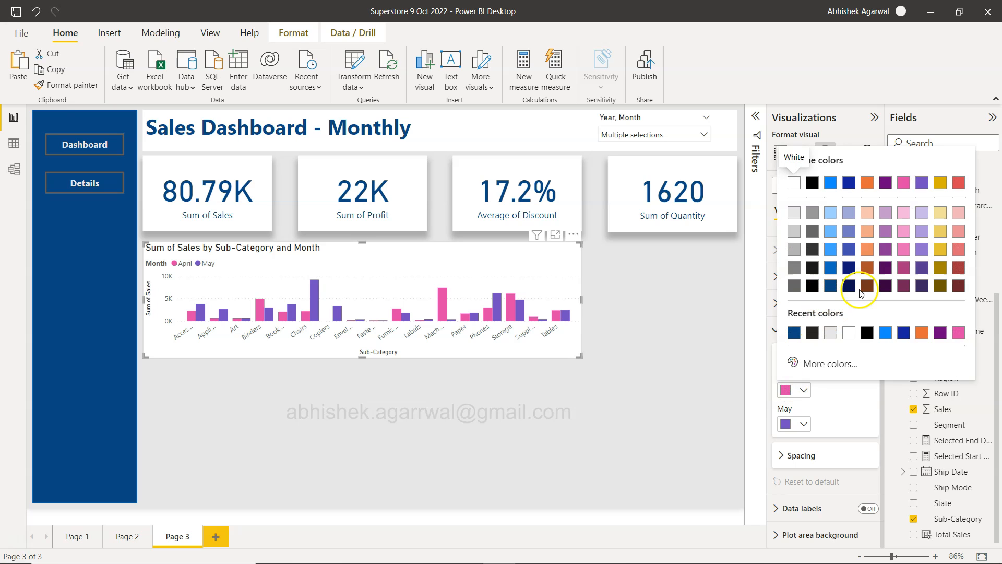
{"action": "left_click", "coordinate": [867, 253]}
{"action": "left_click", "coordinate": [798, 424]}
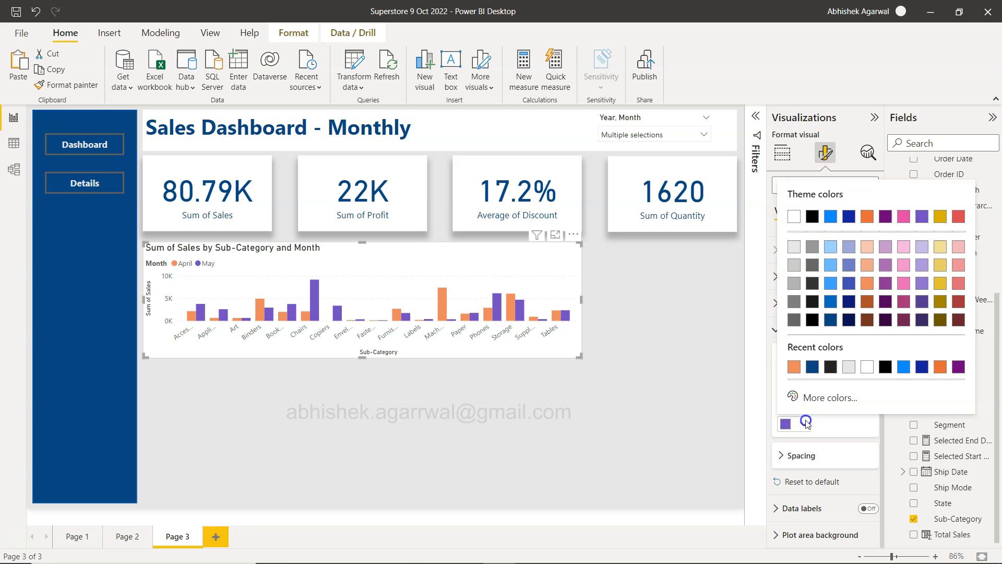
{"action": "left_click", "coordinate": [830, 321]}
{"action": "left_click", "coordinate": [463, 401]}
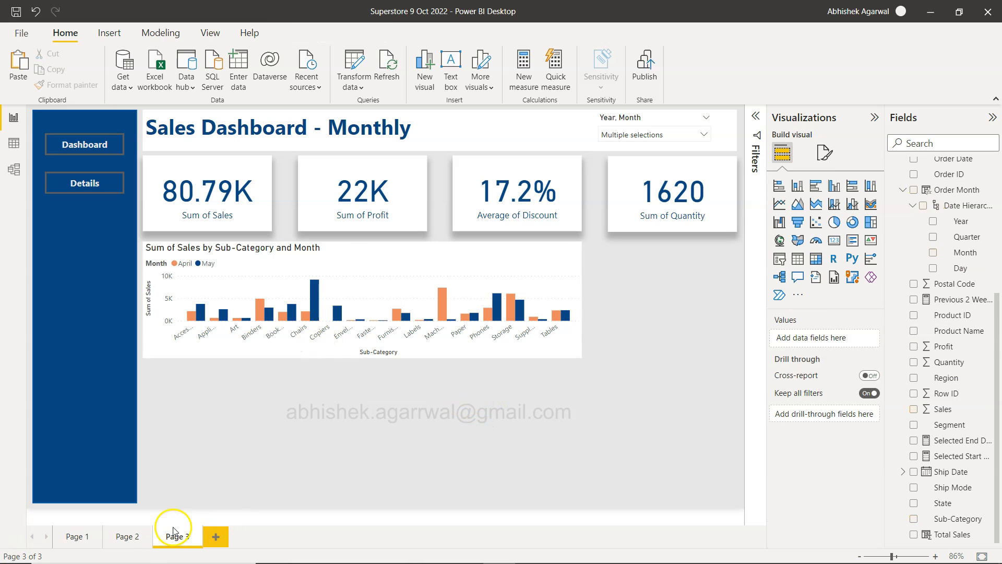
Step: Compare the column chart on Page 3 with the finished dashboard layout on Page 2
{"action": "left_click", "coordinate": [137, 538]}
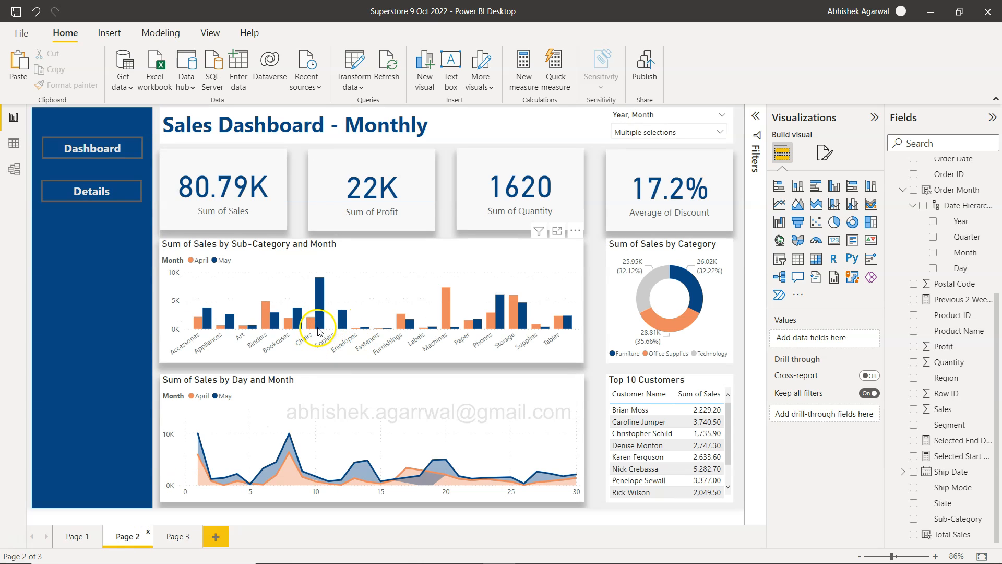
{"action": "left_click", "coordinate": [178, 535]}
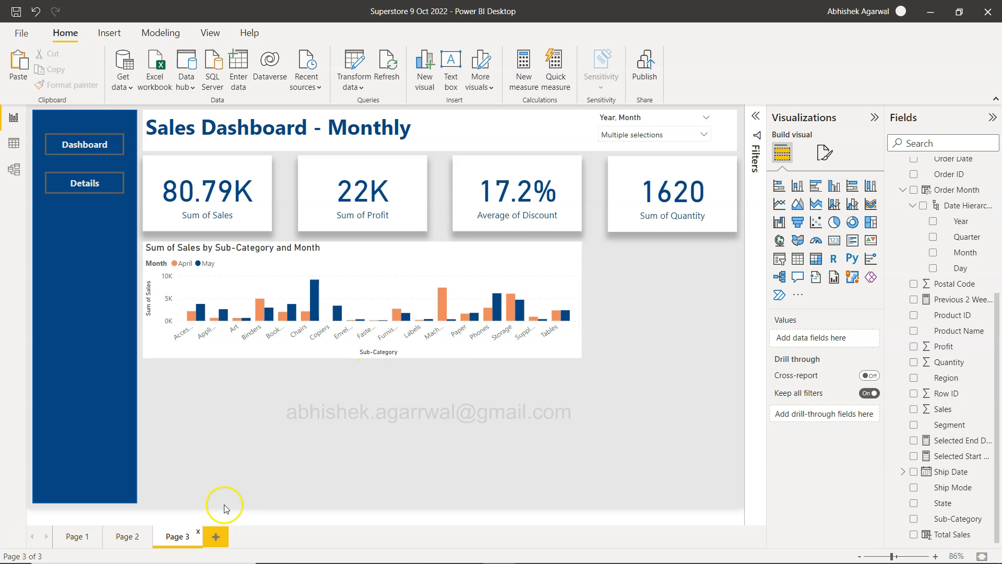
{"action": "left_click", "coordinate": [128, 536]}
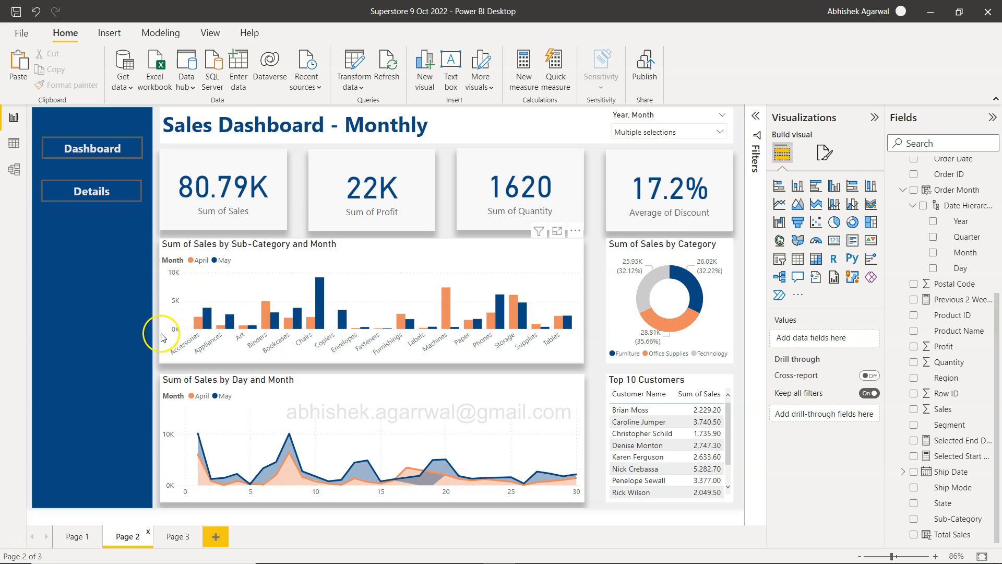
{"action": "left_click", "coordinate": [178, 534]}
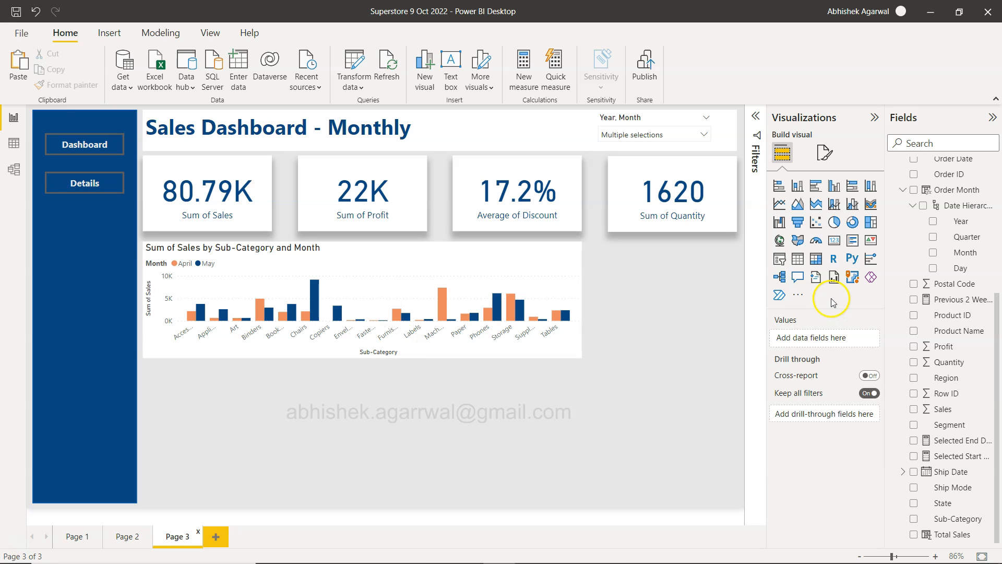
Step: Turn off the X-axis and Y-axis titles of the Sub-Category column chart
{"action": "left_click", "coordinate": [541, 267]}
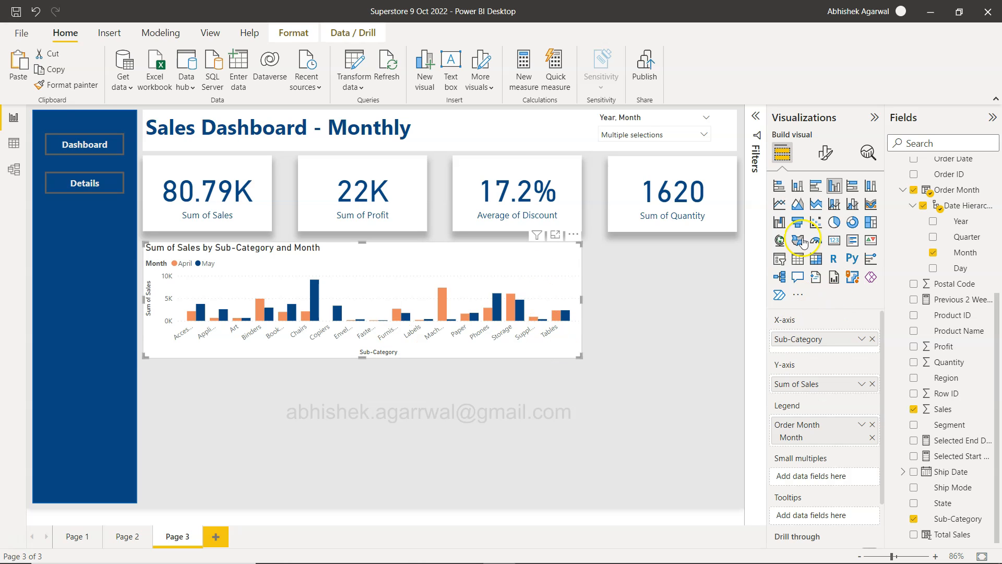
{"action": "left_click", "coordinate": [825, 152]}
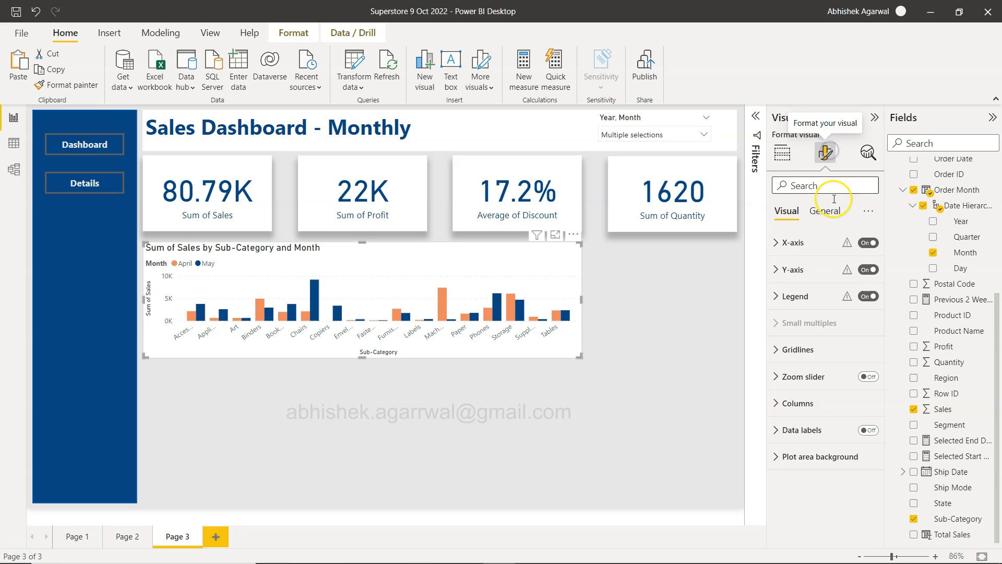
{"action": "left_click", "coordinate": [790, 243]}
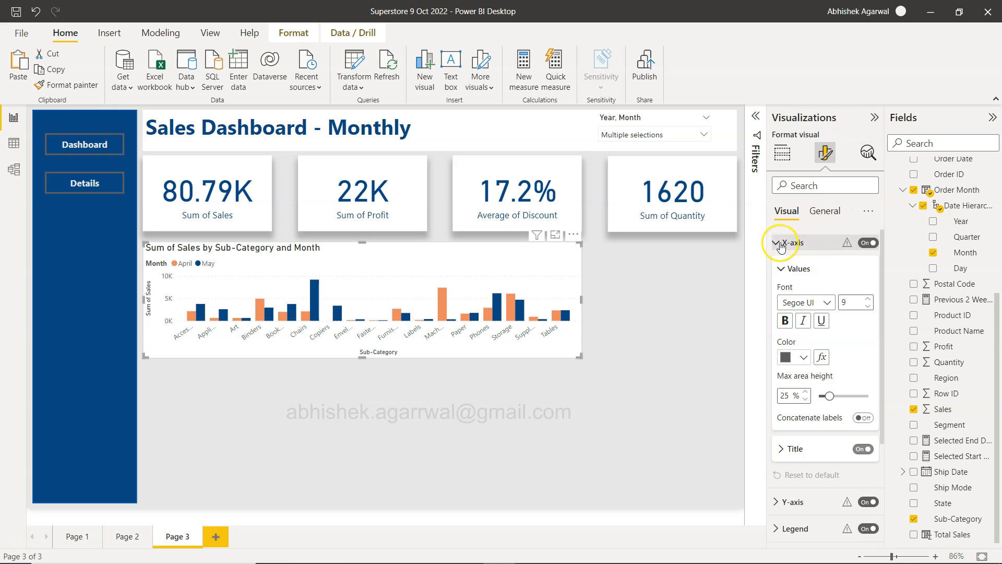
{"action": "left_click", "coordinate": [861, 450]}
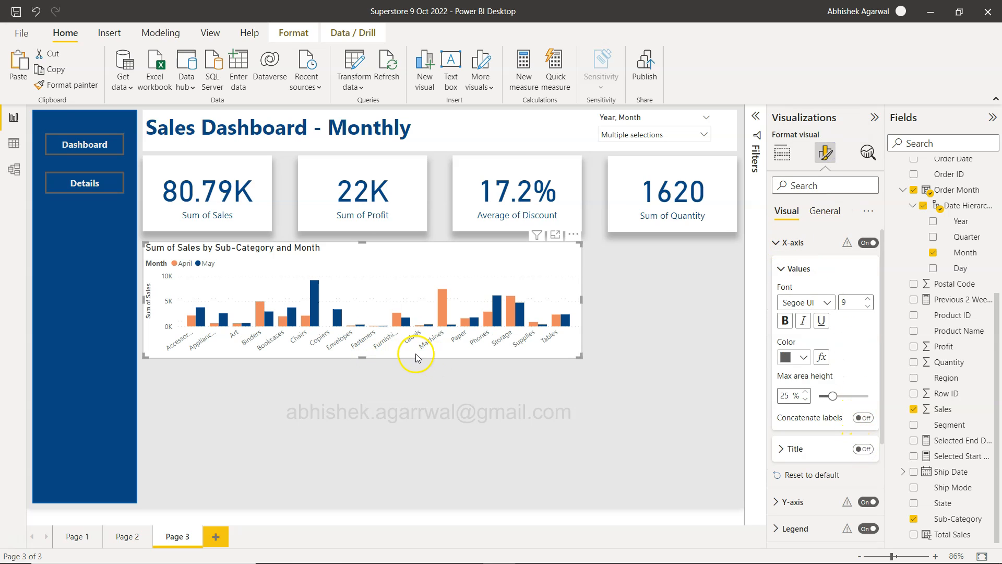
{"action": "left_click", "coordinate": [777, 242]}
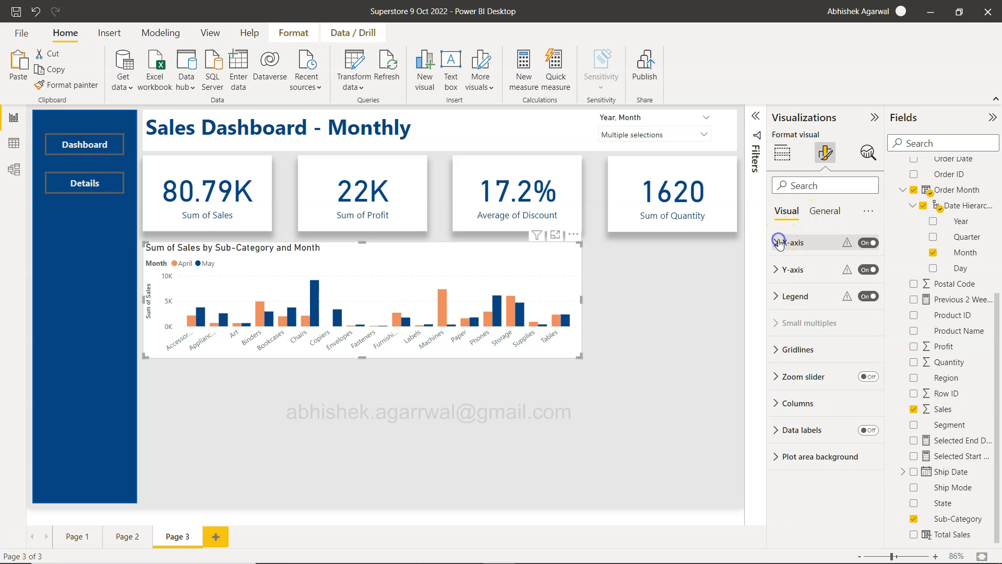
{"action": "left_click", "coordinate": [781, 270]}
{"action": "left_click", "coordinate": [861, 463]}
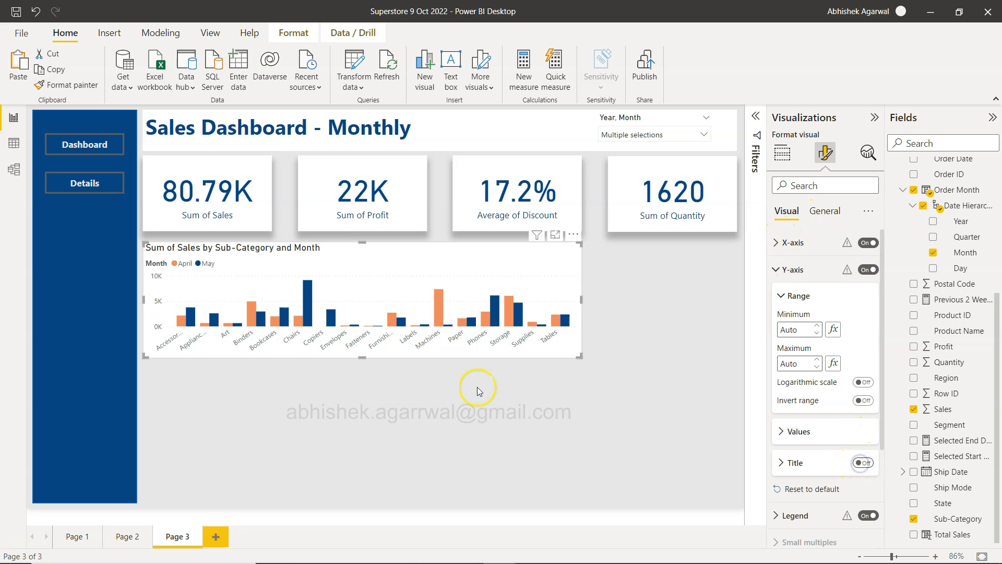
{"action": "left_click", "coordinate": [470, 426]}
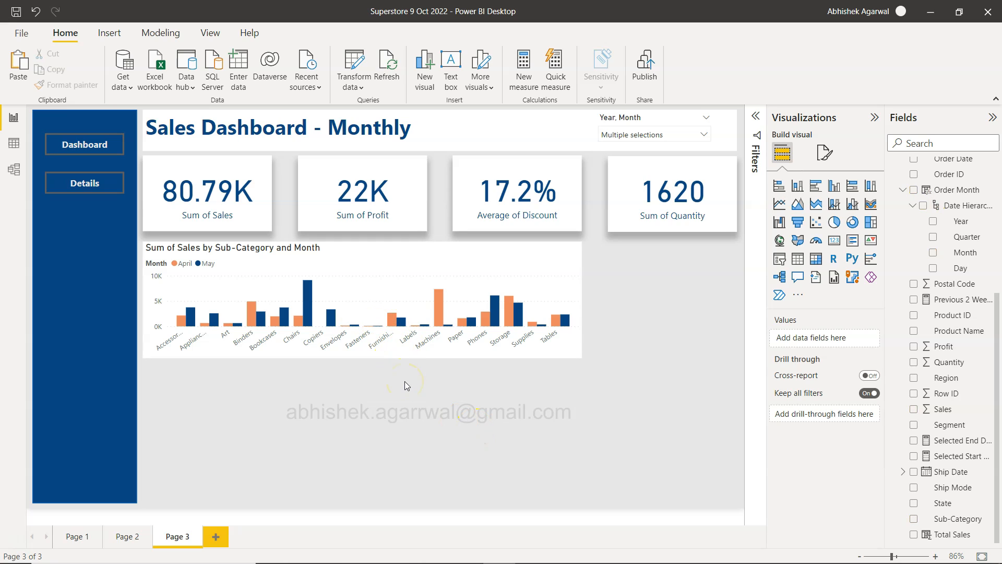
Step: Try the column chart's legend at Top center and set its position back to Top left
{"action": "left_click", "coordinate": [397, 265]}
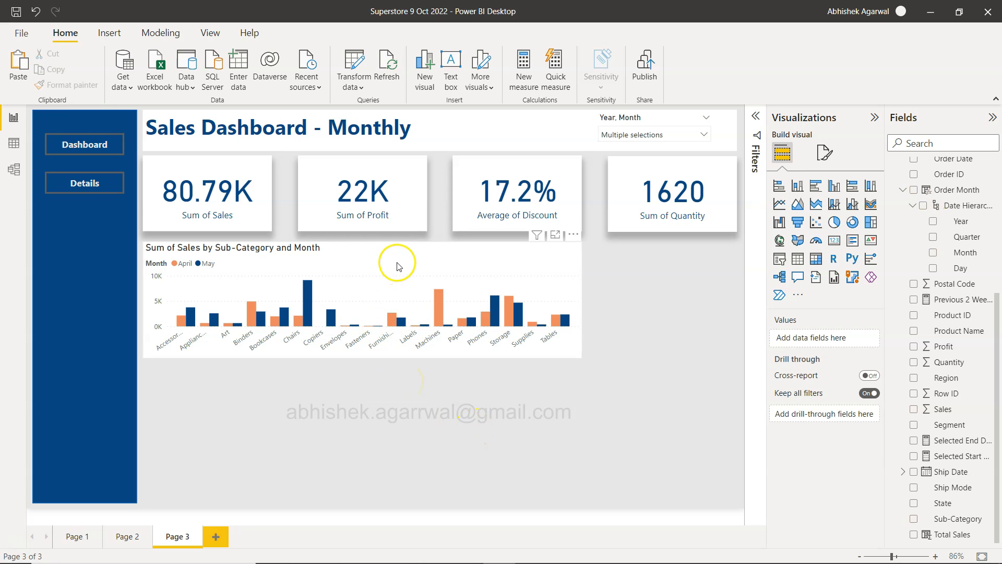
{"action": "left_click", "coordinate": [189, 268]}
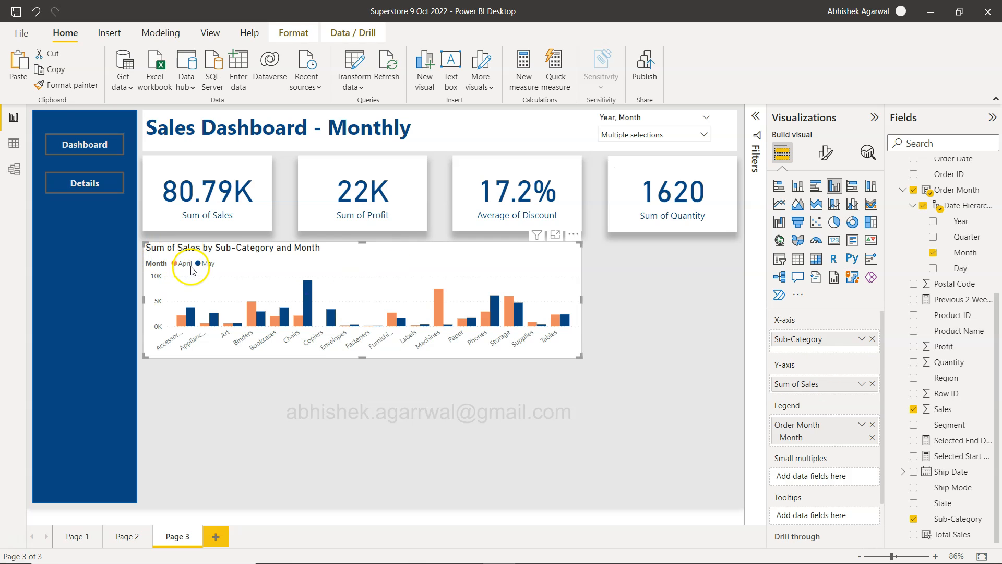
{"action": "left_click", "coordinate": [826, 153]}
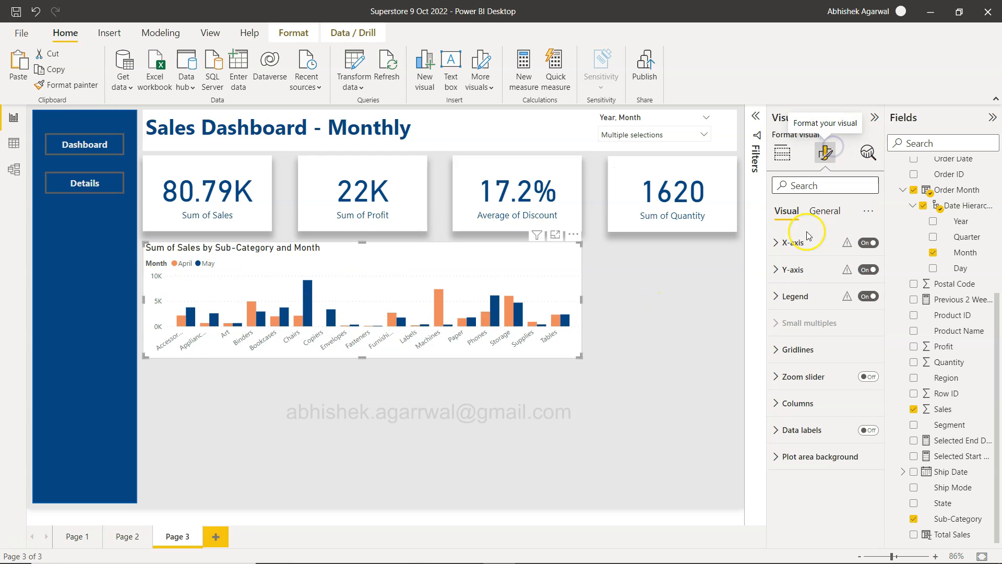
{"action": "left_click", "coordinate": [783, 295]}
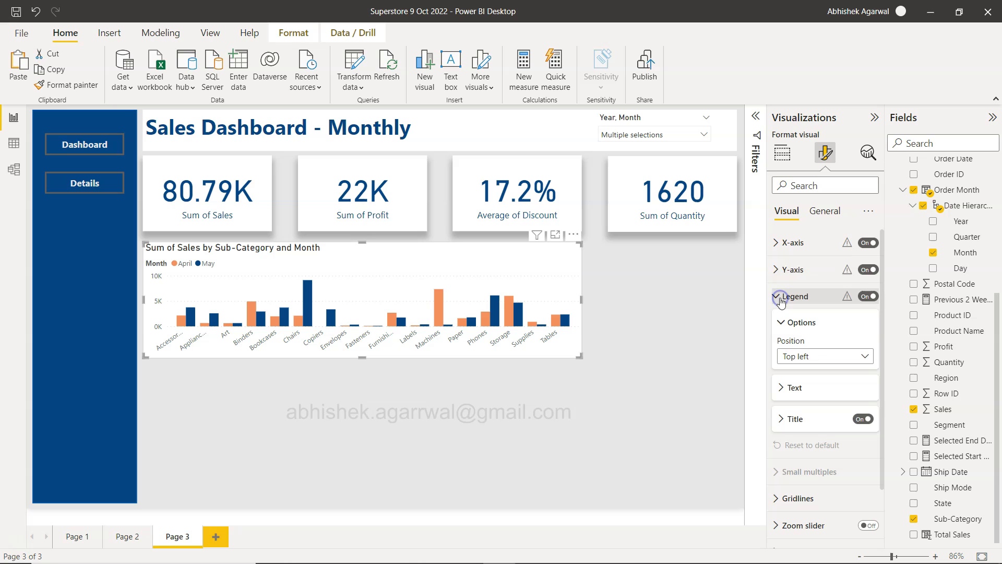
{"action": "left_click", "coordinate": [807, 359]}
{"action": "left_click", "coordinate": [810, 388]}
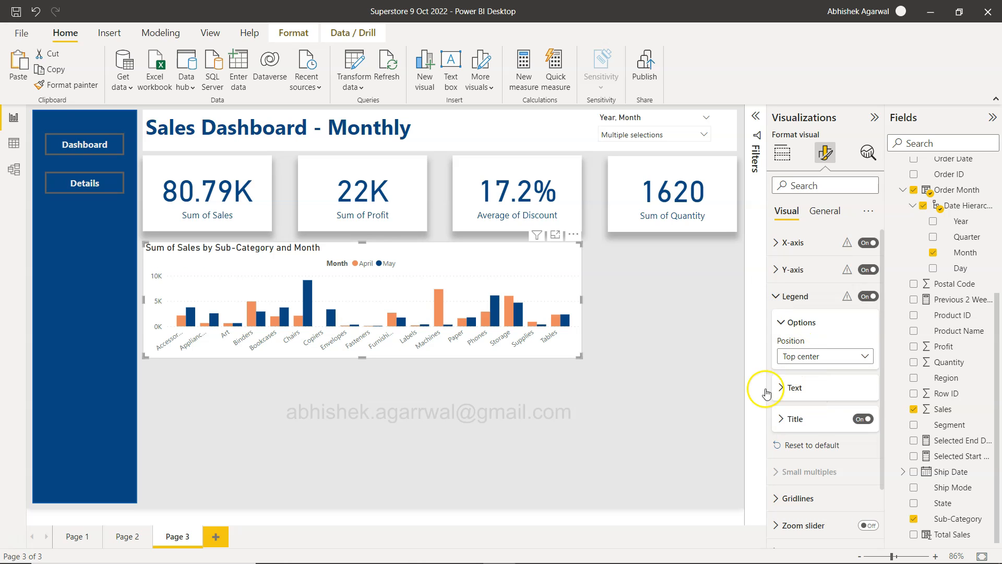
{"action": "left_click", "coordinate": [811, 357]}
{"action": "left_click", "coordinate": [816, 367]}
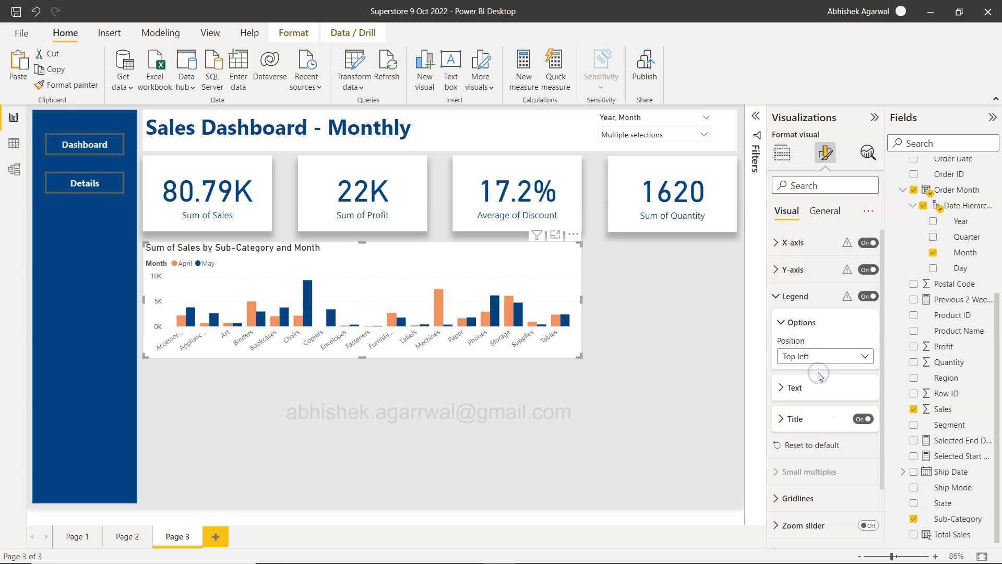
Step: Add an empty area chart in the free space under the column chart and lower its upper edge slightly
{"action": "left_click", "coordinate": [609, 416]}
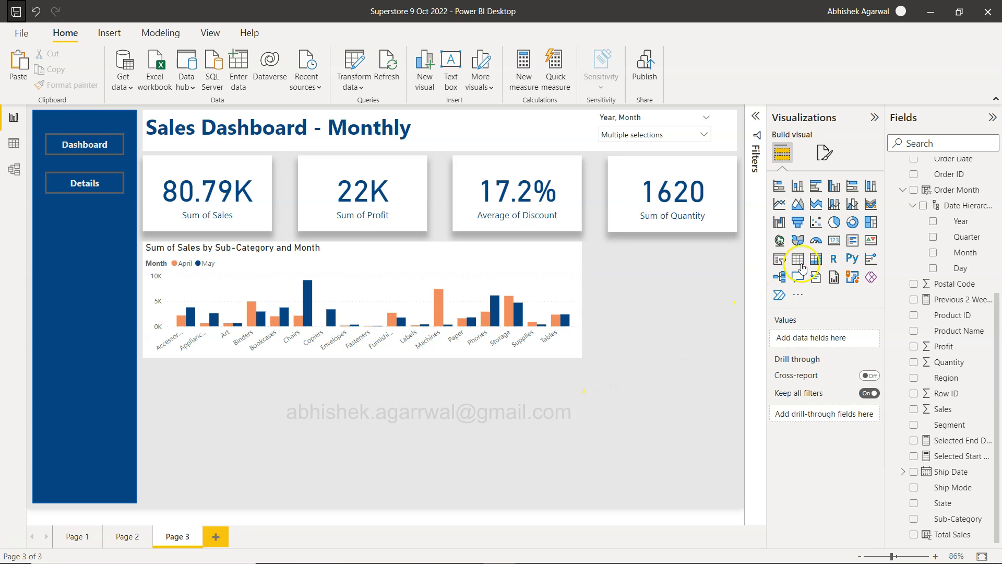
{"action": "left_click", "coordinate": [799, 206]}
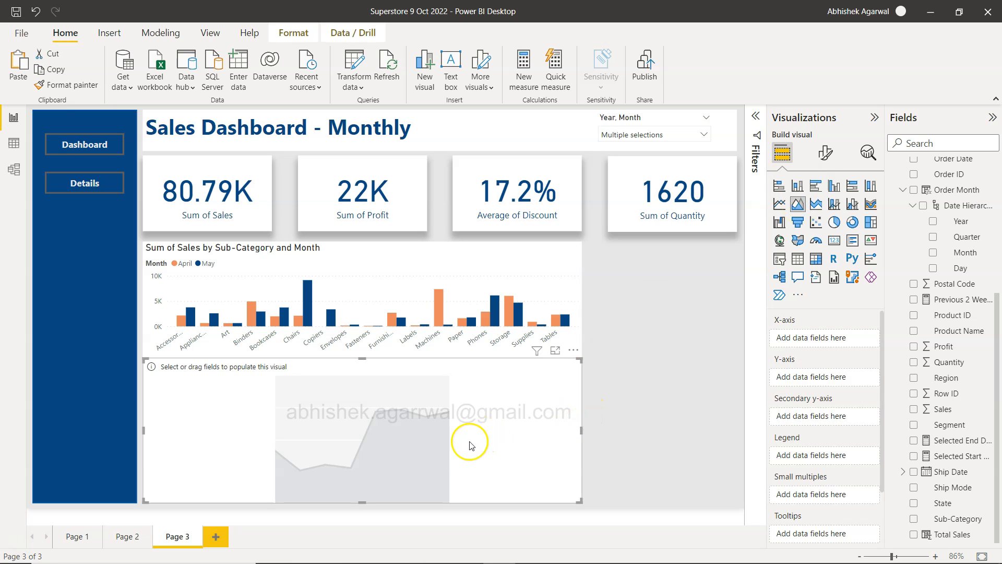
{"action": "left_click_drag", "start_coordinate": [362, 360], "coordinate": [363, 366]}
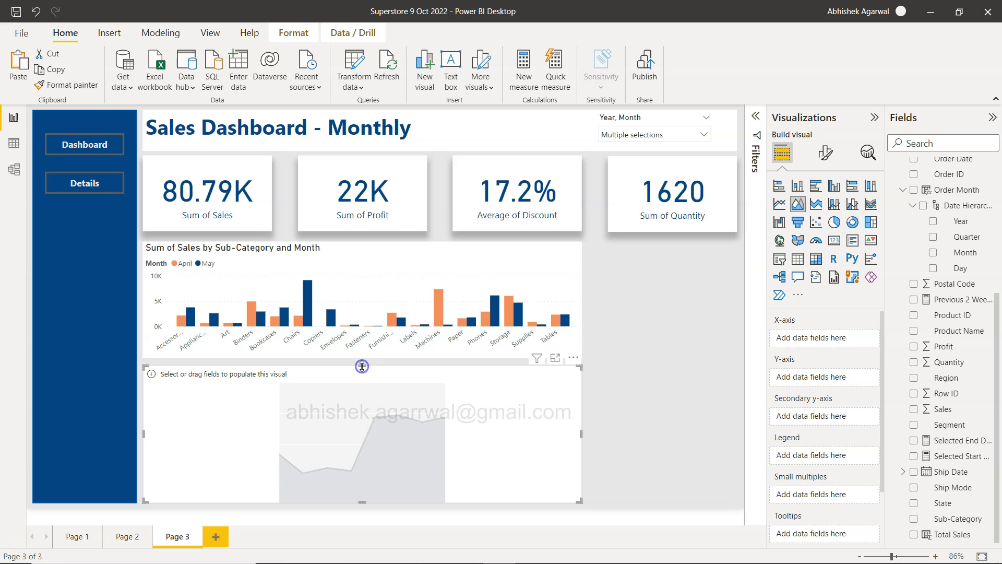
Step: Turn on the shadow effect for the Sub-Category column chart, with Bottom right as the shadow position
{"action": "left_click", "coordinate": [477, 253]}
{"action": "left_click", "coordinate": [834, 155]}
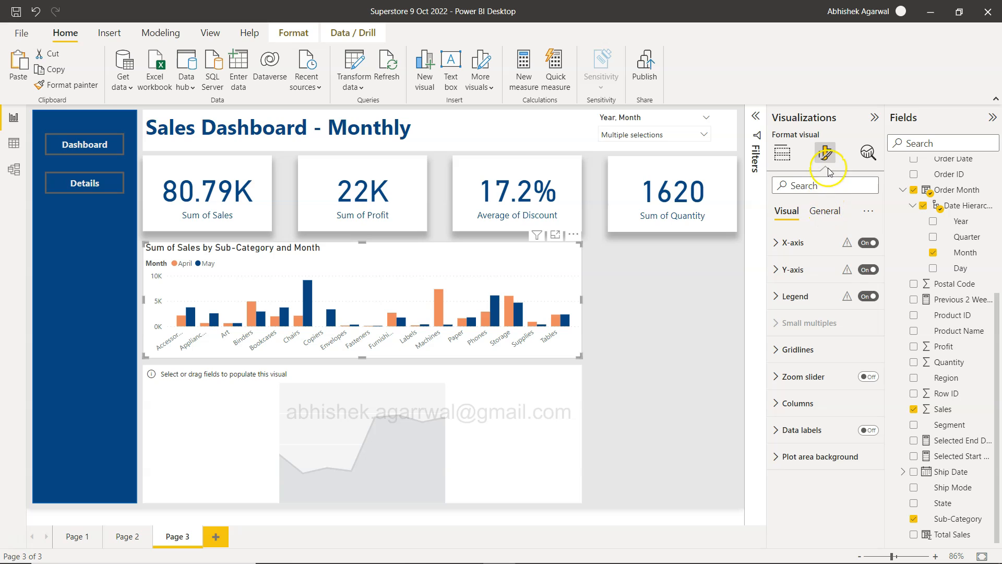
{"action": "left_click", "coordinate": [823, 211]}
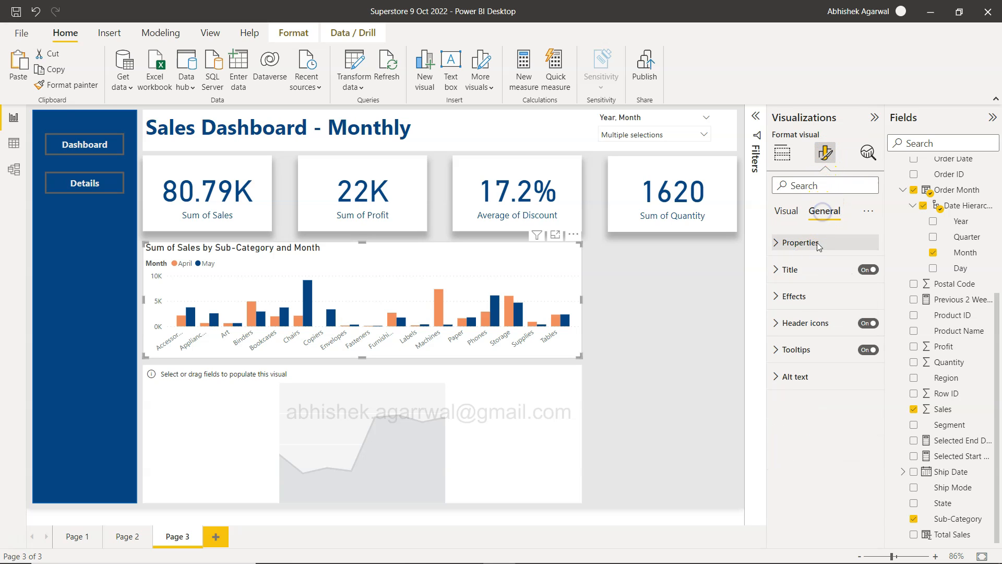
{"action": "left_click", "coordinate": [782, 295]}
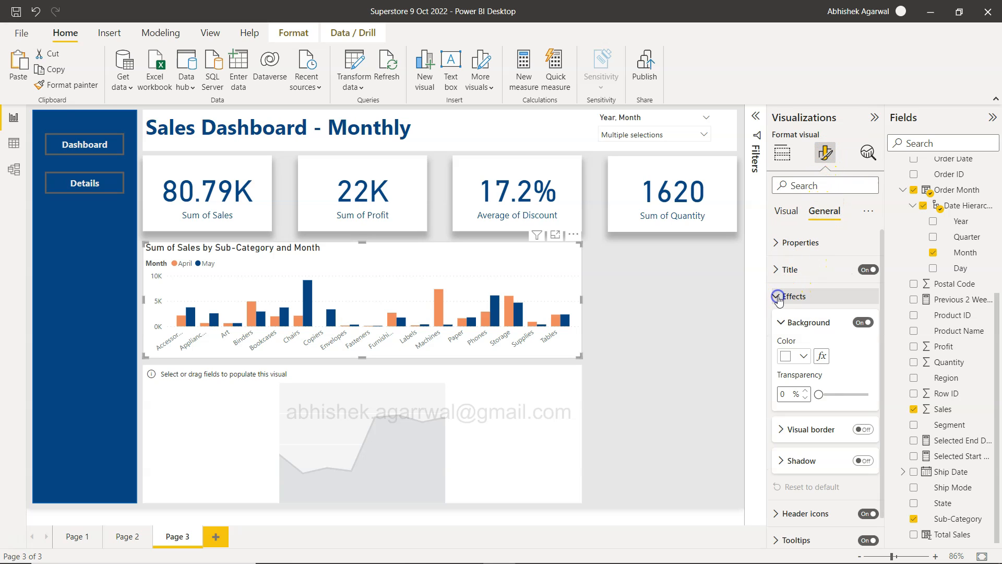
{"action": "left_click", "coordinate": [862, 461]}
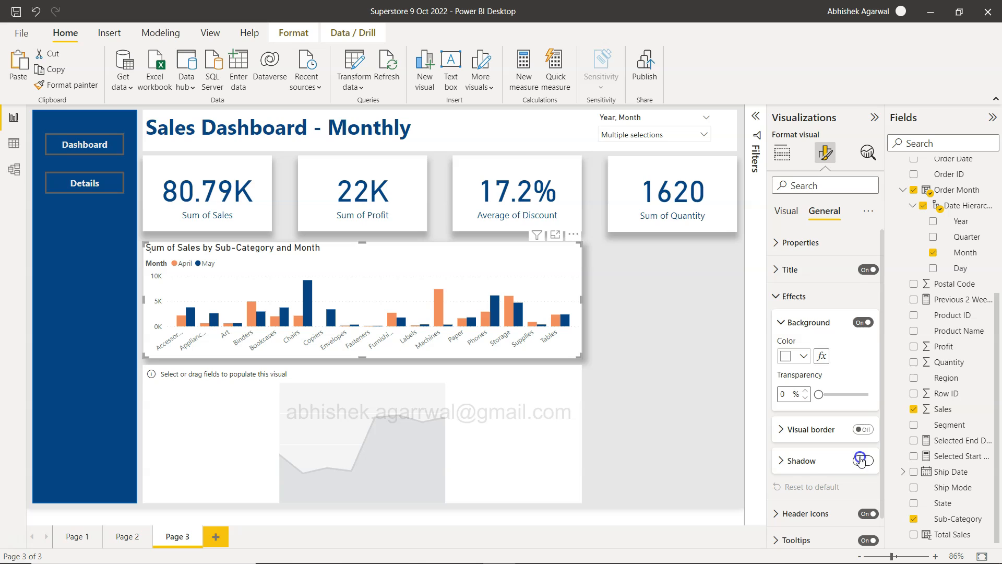
{"action": "left_click", "coordinate": [788, 462]}
{"action": "scroll", "coordinate": [838, 520], "scroll_direction": "down", "scroll_amount": 3}
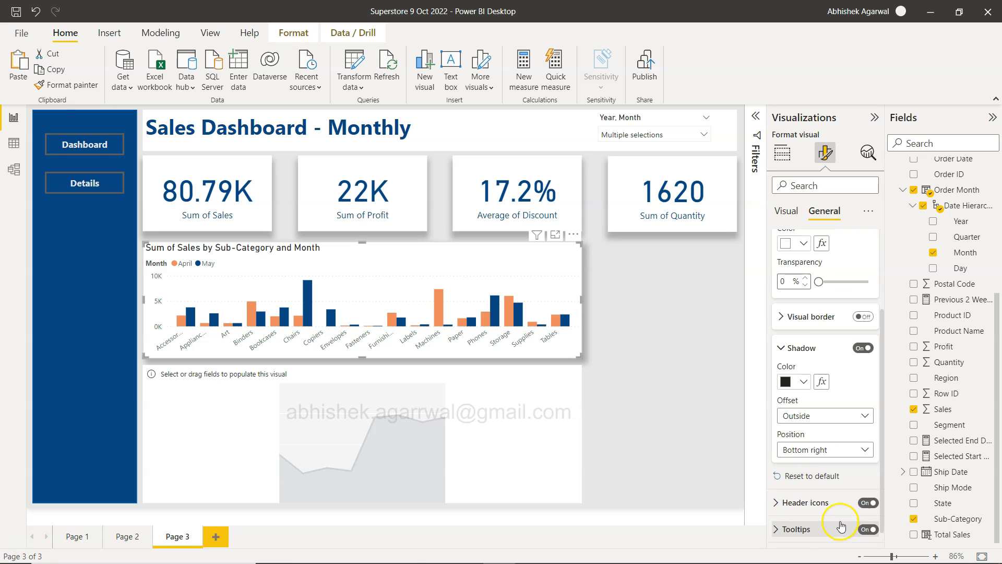
{"action": "left_click", "coordinate": [812, 446]}
{"action": "left_click", "coordinate": [803, 301]}
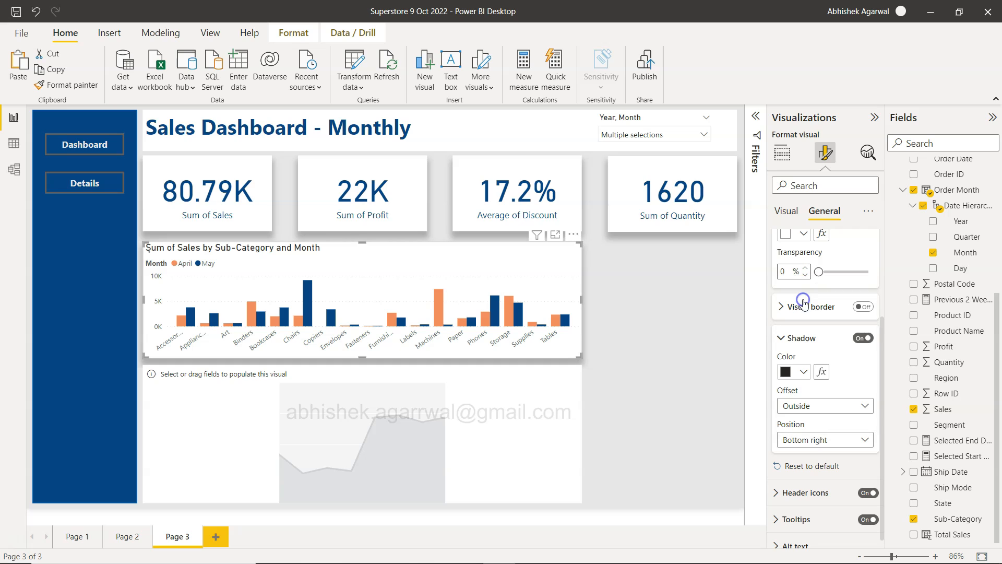
{"action": "left_click", "coordinate": [674, 387]}
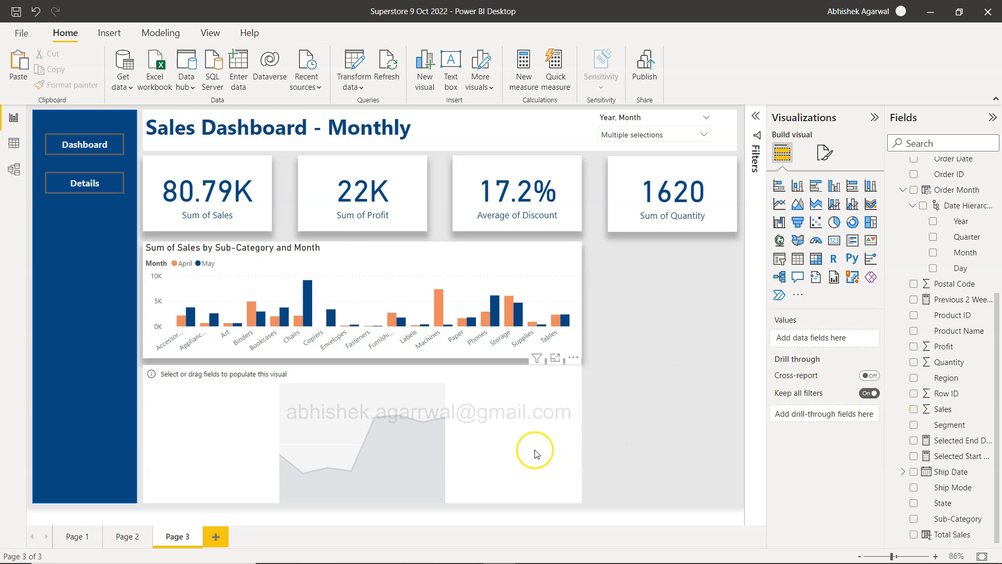
Step: Shorten the empty area chart slightly from its upper edge to widen the gap below the column chart, and leave it selected
{"action": "left_click", "coordinate": [486, 428]}
{"action": "left_click_drag", "start_coordinate": [363, 369], "coordinate": [365, 372]}
{"action": "left_click", "coordinate": [609, 340]}
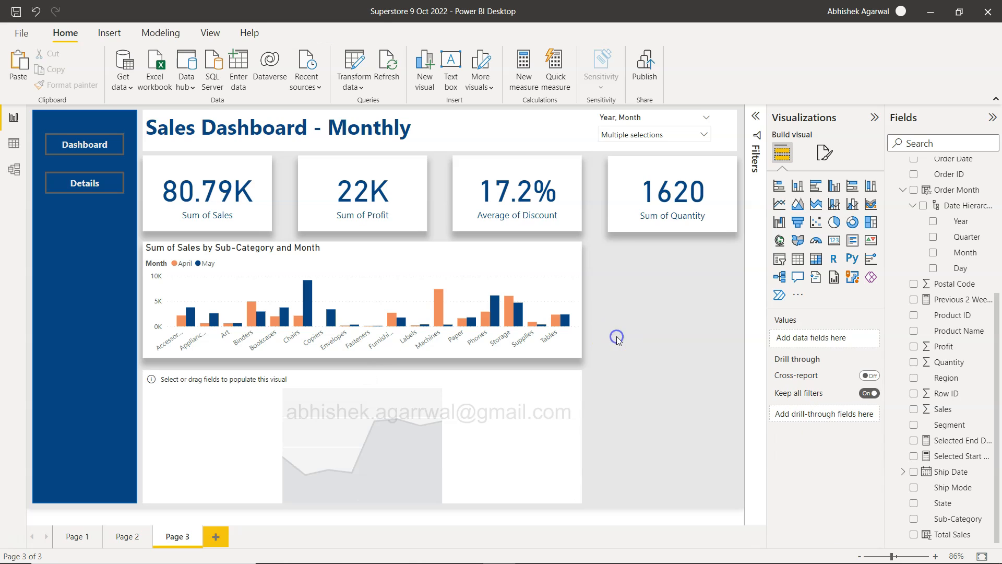
{"action": "left_click", "coordinate": [524, 415]}
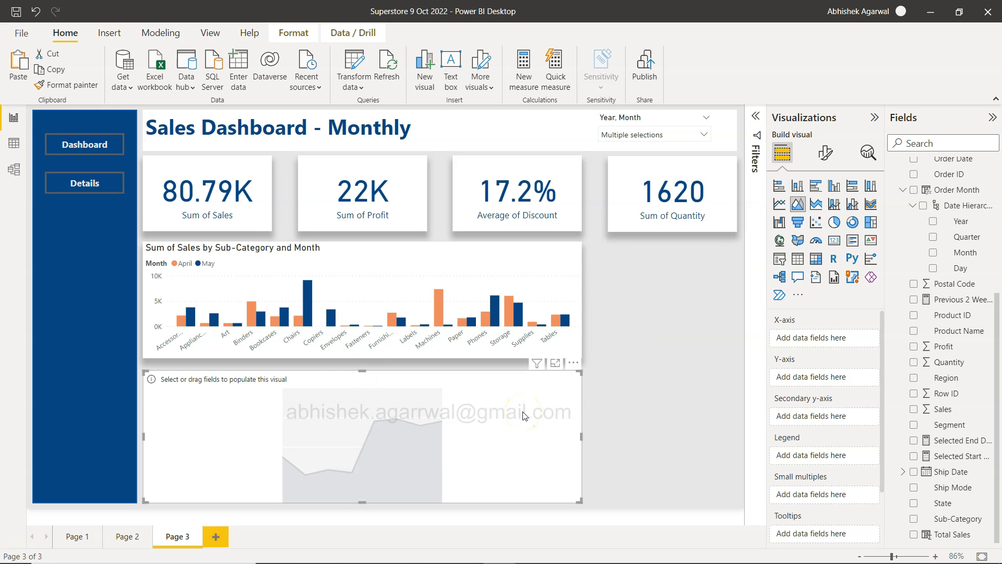
{"action": "left_click", "coordinate": [511, 436]}
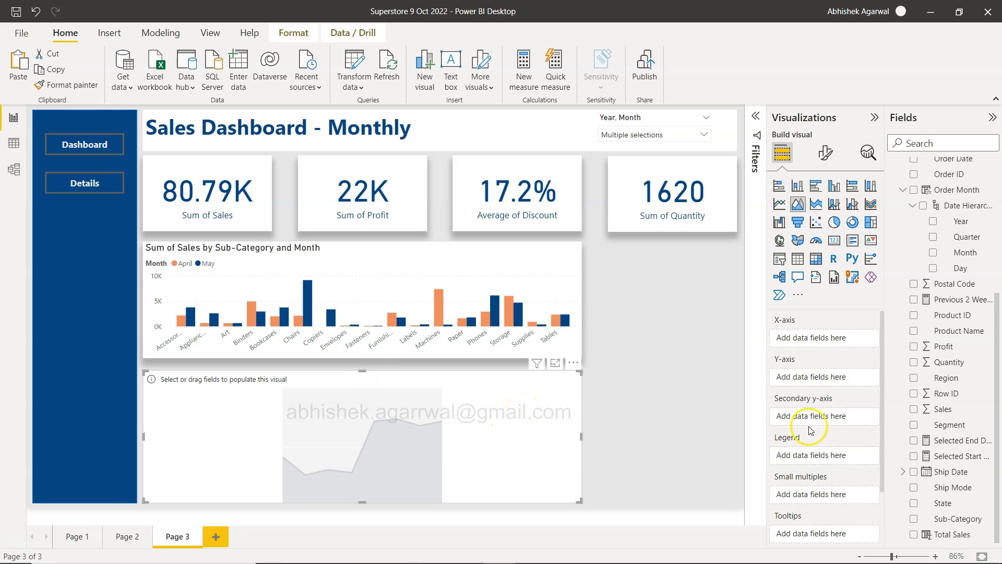
Step: Populate the area chart with Order Month's Day on the X-axis, Sales on the Y-axis, and Month as the legend
{"action": "left_click_drag", "start_coordinate": [960, 269], "coordinate": [848, 334]}
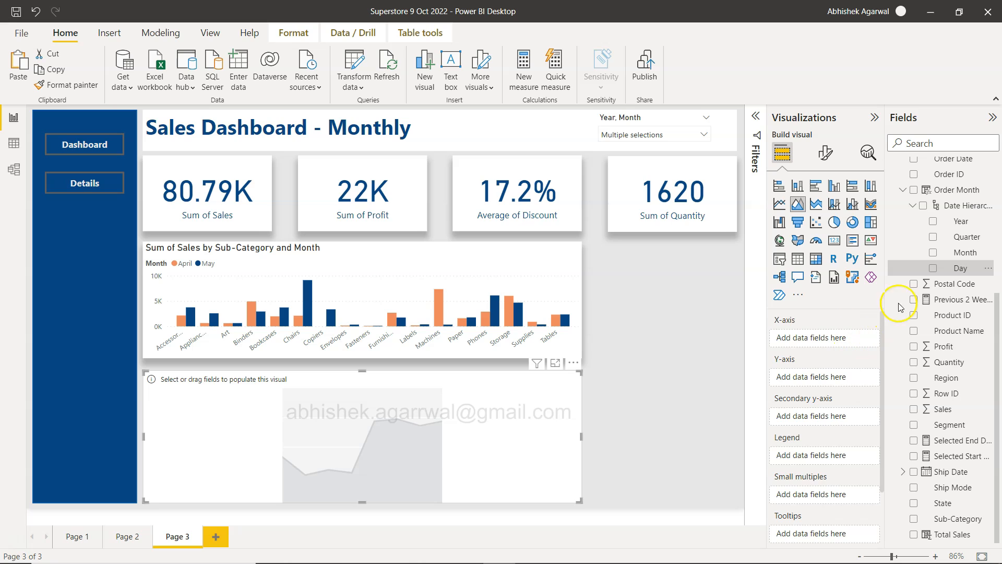
{"action": "left_click_drag", "start_coordinate": [950, 268], "coordinate": [832, 338]}
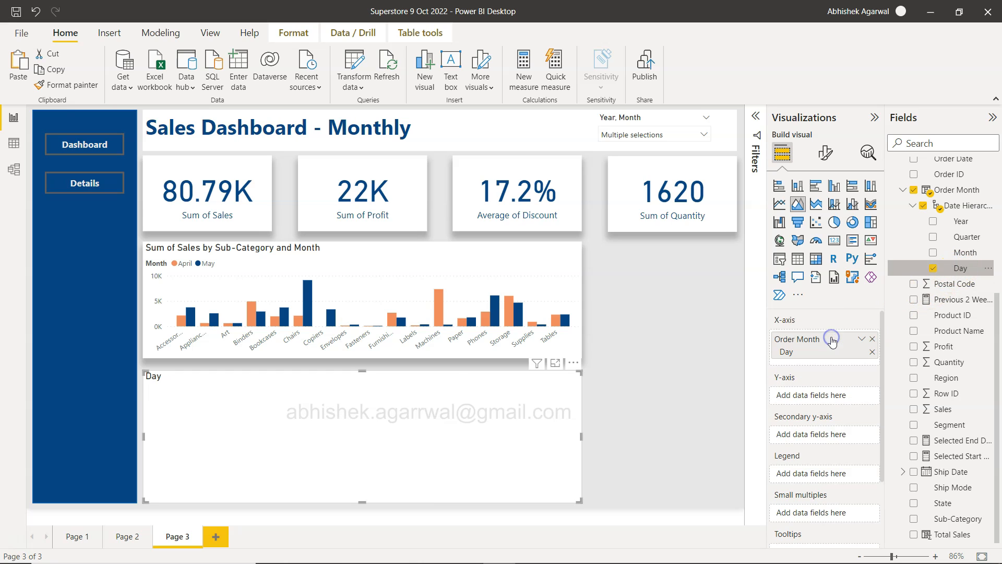
{"action": "left_click_drag", "start_coordinate": [952, 411], "coordinate": [813, 394]}
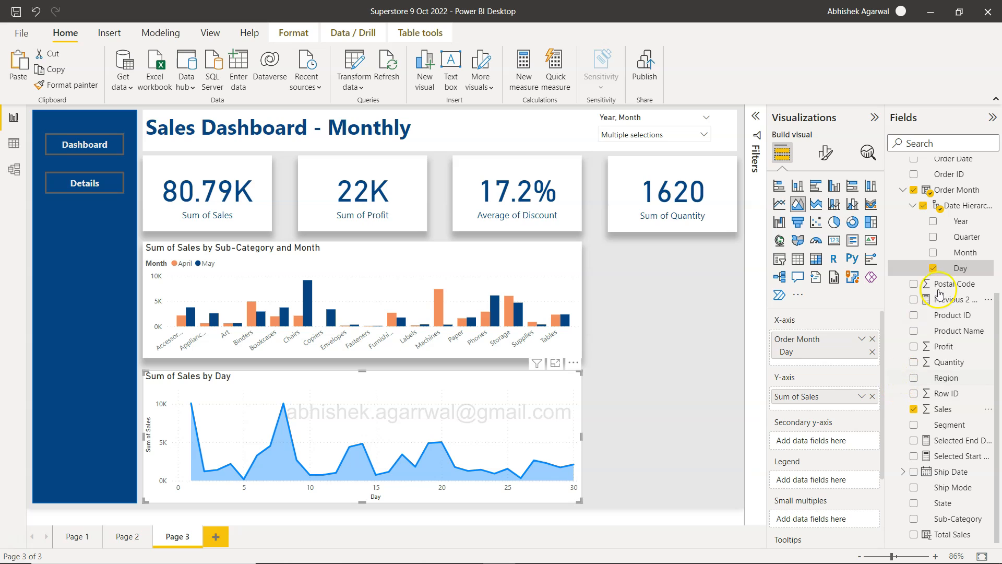
{"action": "left_click_drag", "start_coordinate": [964, 252], "coordinate": [838, 477]}
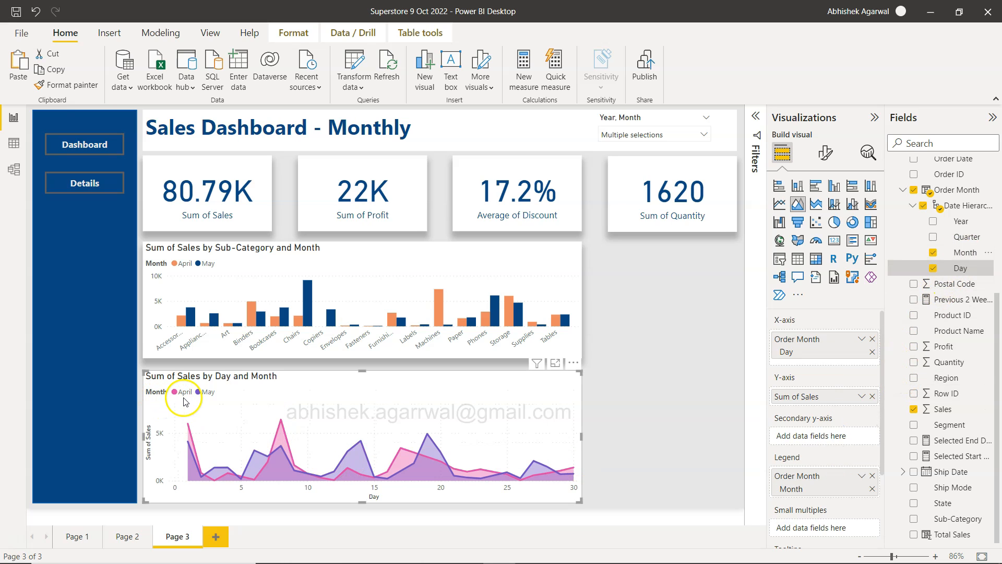
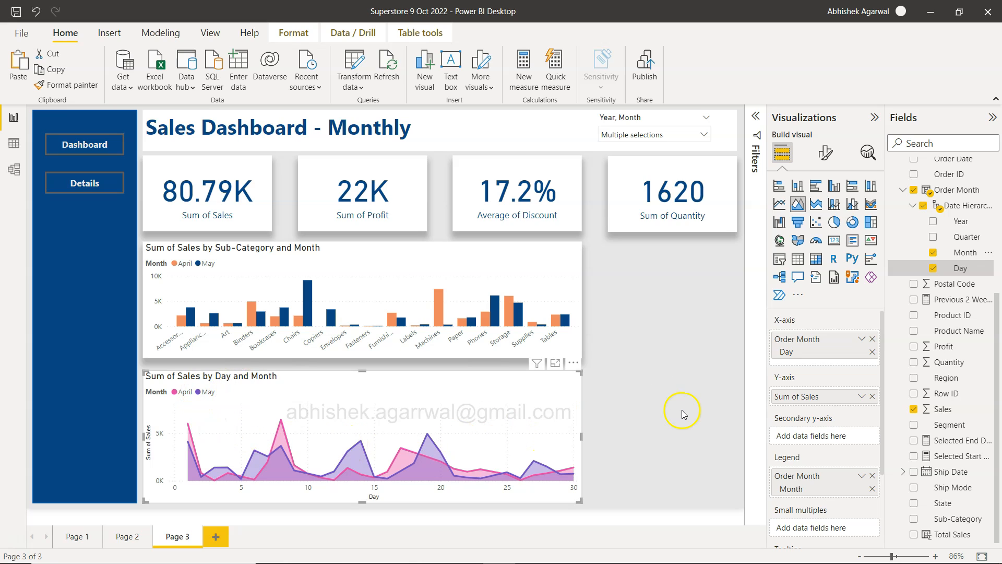
Step: Examine the area chart's line, legend and Y-axis formatting options
{"action": "left_click", "coordinate": [826, 152]}
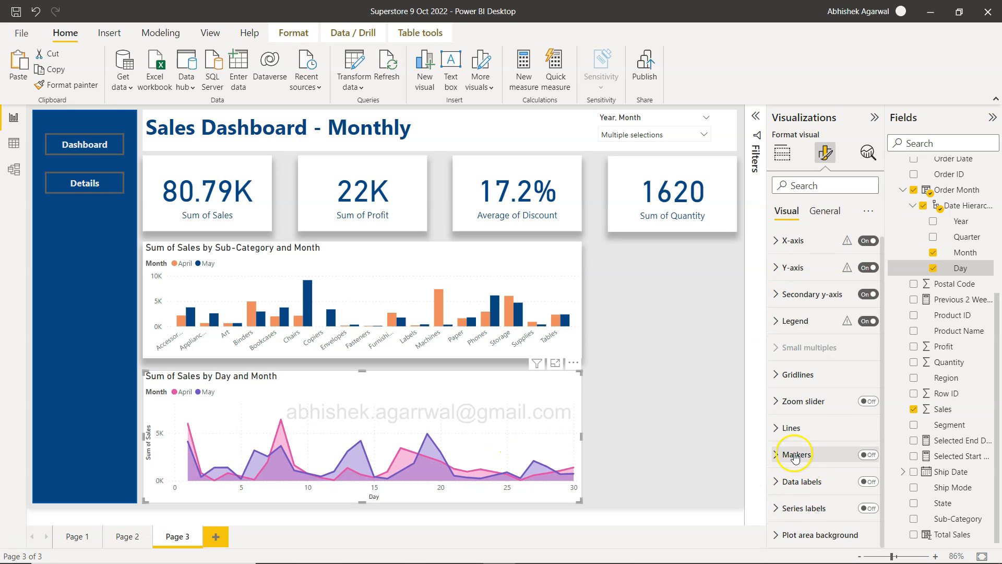
{"action": "left_click", "coordinate": [774, 427]}
{"action": "scroll", "coordinate": [774, 428], "scroll_direction": "down", "scroll_amount": 5}
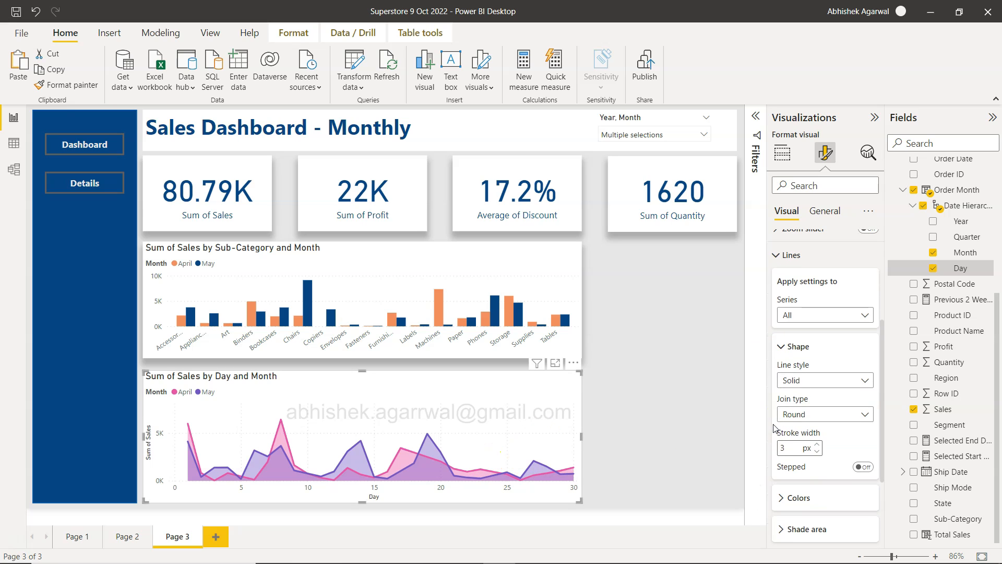
{"action": "scroll", "coordinate": [774, 402], "scroll_direction": "up", "scroll_amount": 4}
{"action": "left_click", "coordinate": [774, 388]}
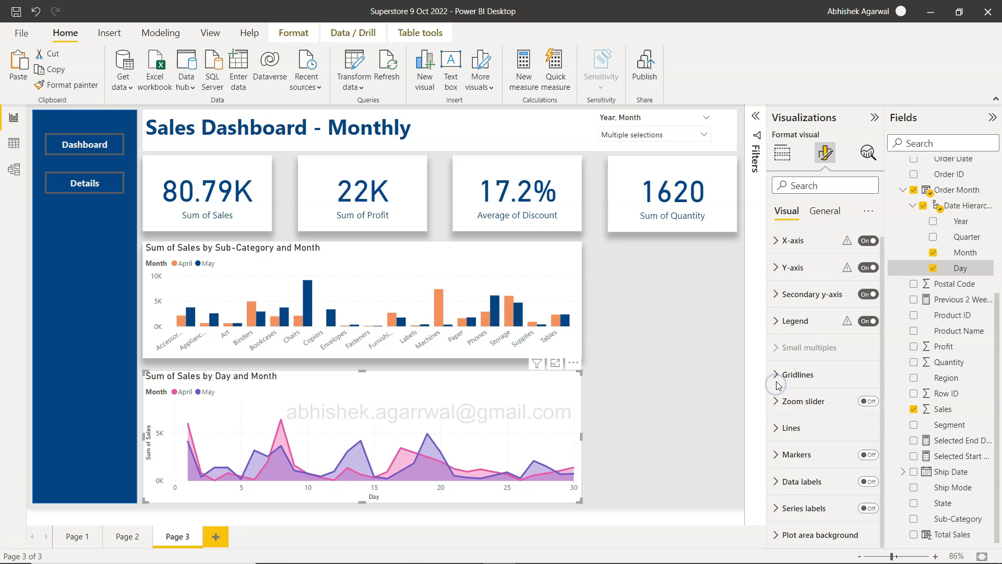
{"action": "left_click", "coordinate": [776, 322]}
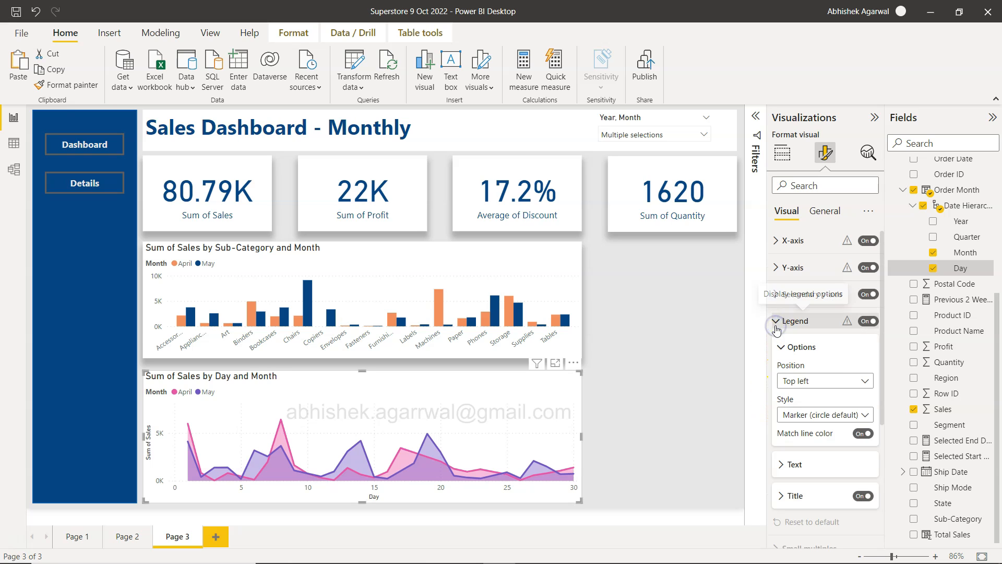
{"action": "scroll", "coordinate": [776, 329], "scroll_direction": "down", "scroll_amount": 3}
{"action": "scroll", "coordinate": [777, 355], "scroll_direction": "down", "scroll_amount": 2}
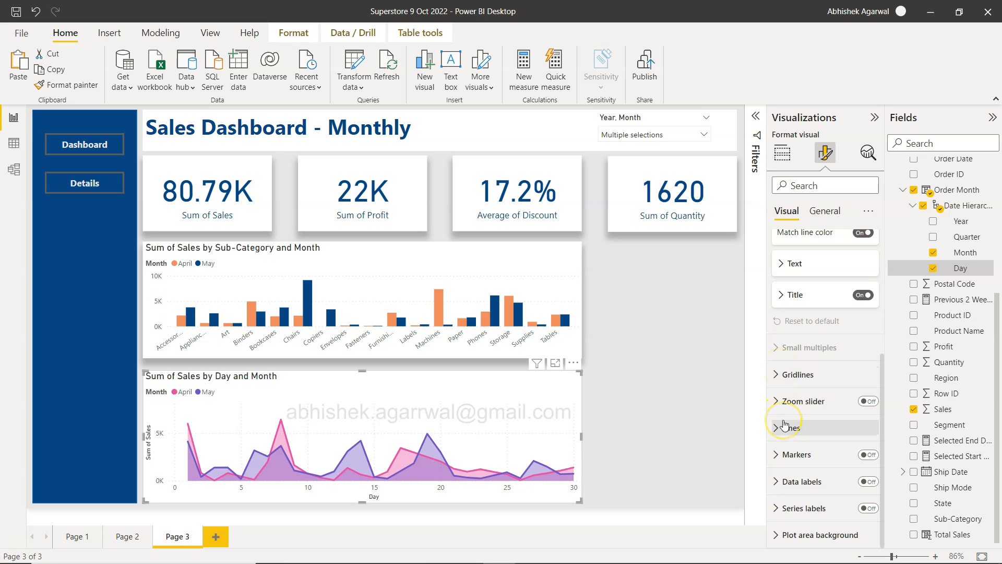
{"action": "scroll", "coordinate": [785, 424], "scroll_direction": "up", "scroll_amount": 5}
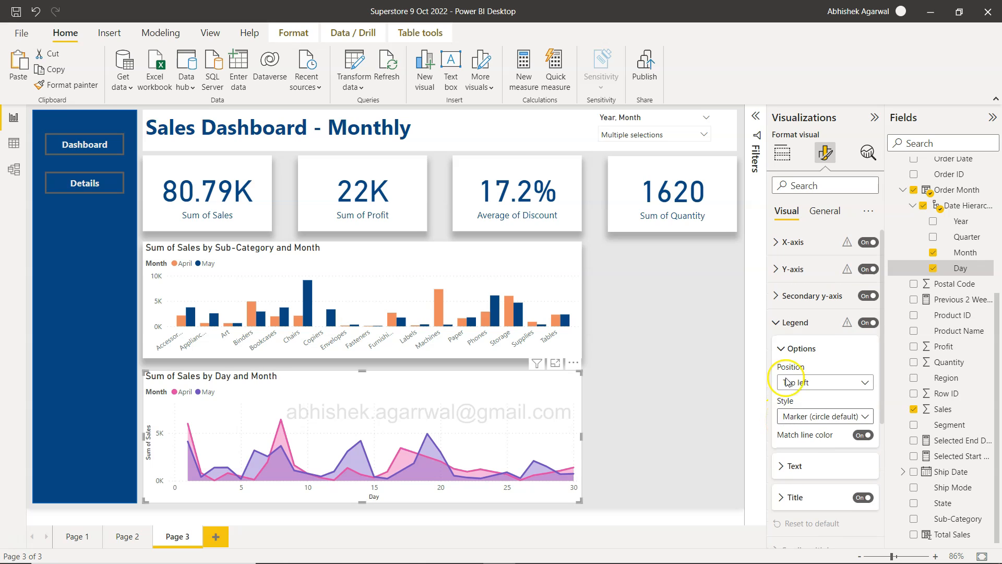
{"action": "left_click", "coordinate": [776, 269]}
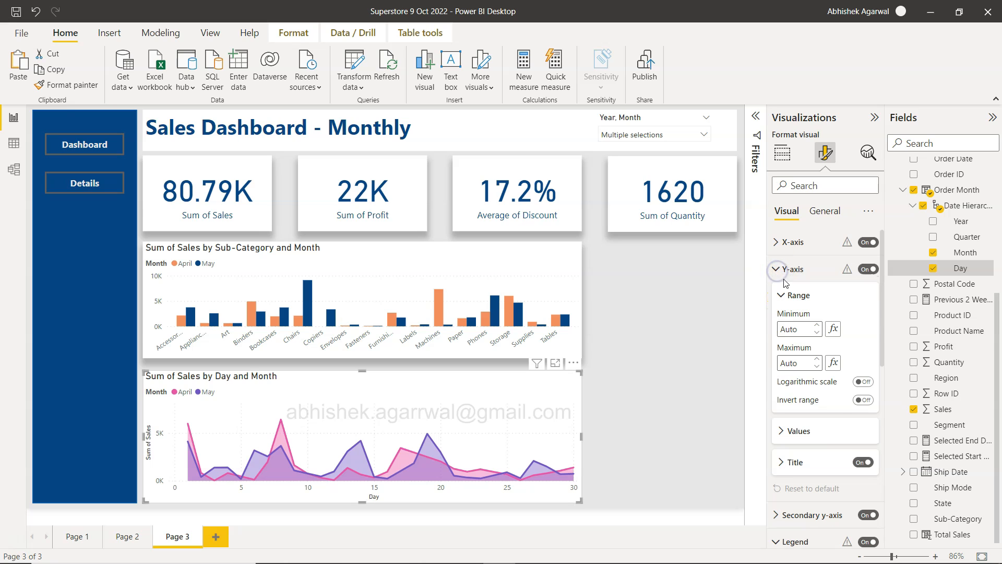
{"action": "left_click", "coordinate": [775, 271]}
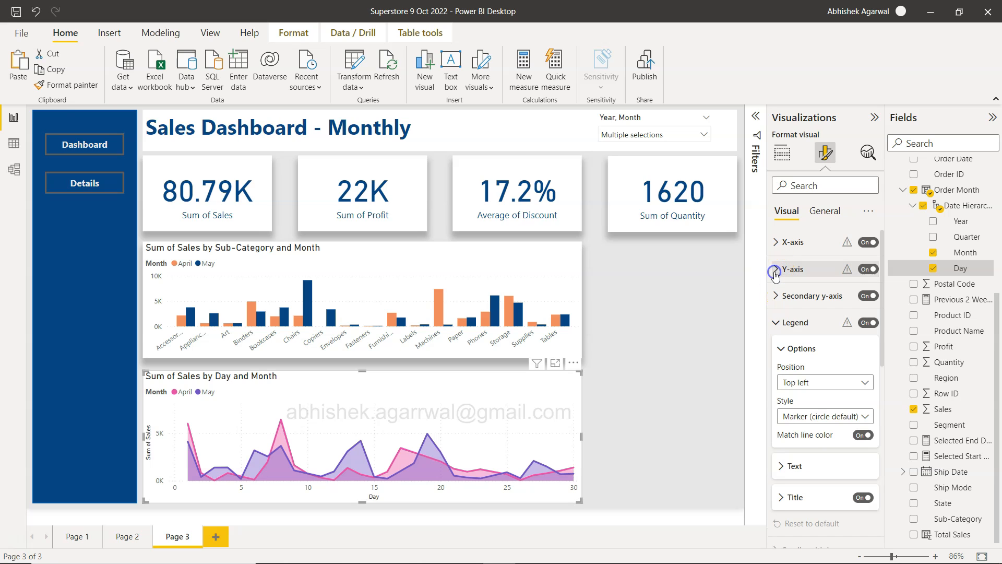
{"action": "left_click", "coordinate": [773, 323]}
Step: Set the area chart's line colors to light orange for April and dark blue for May, matching the column chart
{"action": "left_click", "coordinate": [778, 429]}
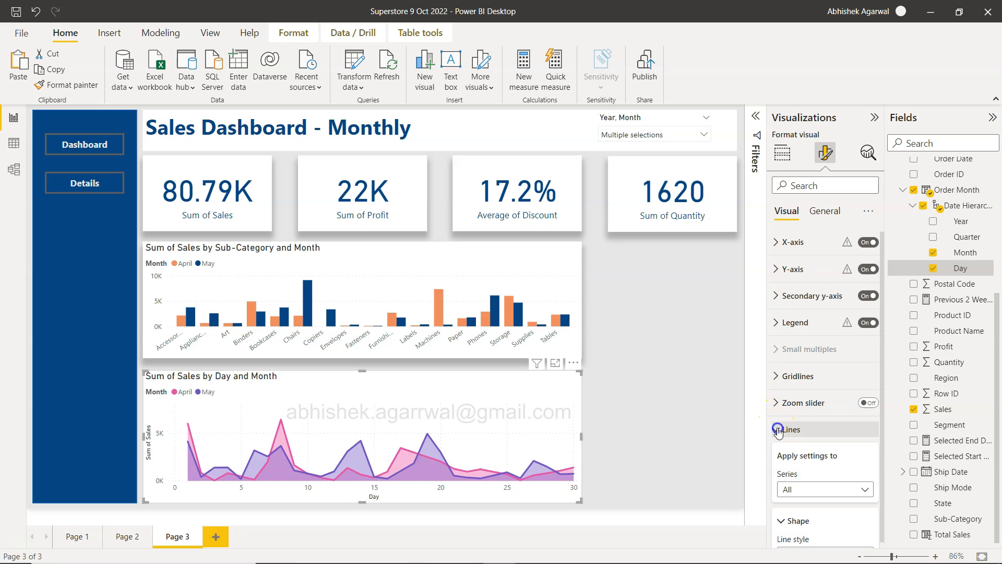
{"action": "scroll", "coordinate": [778, 430], "scroll_direction": "down", "scroll_amount": 5}
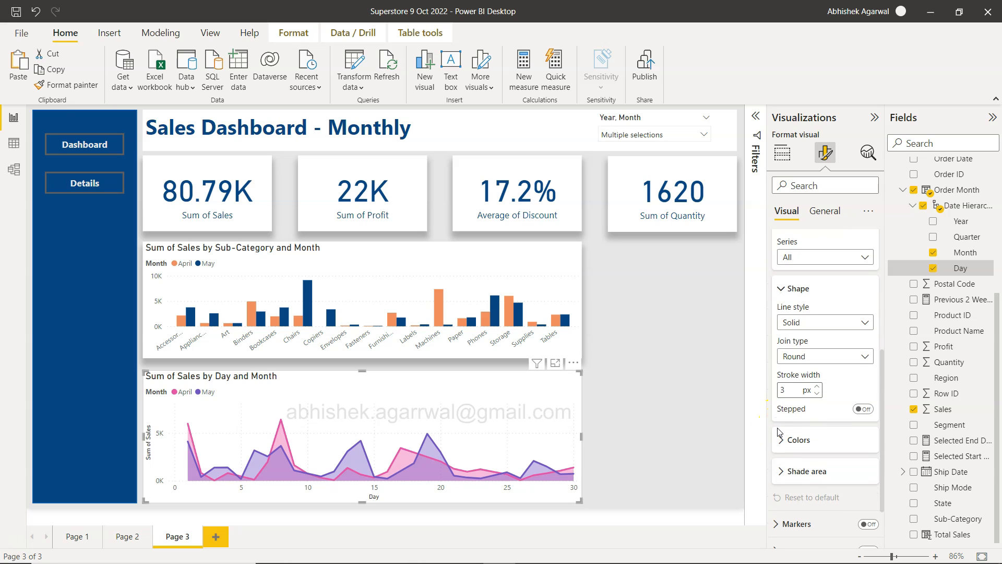
{"action": "scroll", "coordinate": [779, 432], "scroll_direction": "down", "scroll_amount": 1}
{"action": "left_click", "coordinate": [783, 403]}
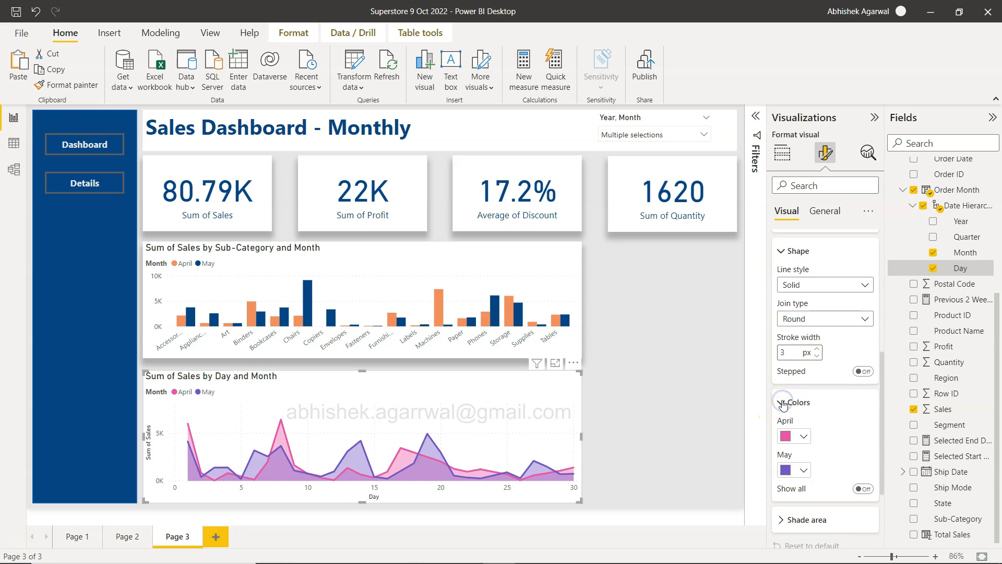
{"action": "scroll", "coordinate": [783, 405], "scroll_direction": "down", "scroll_amount": 2}
{"action": "left_click", "coordinate": [796, 351]}
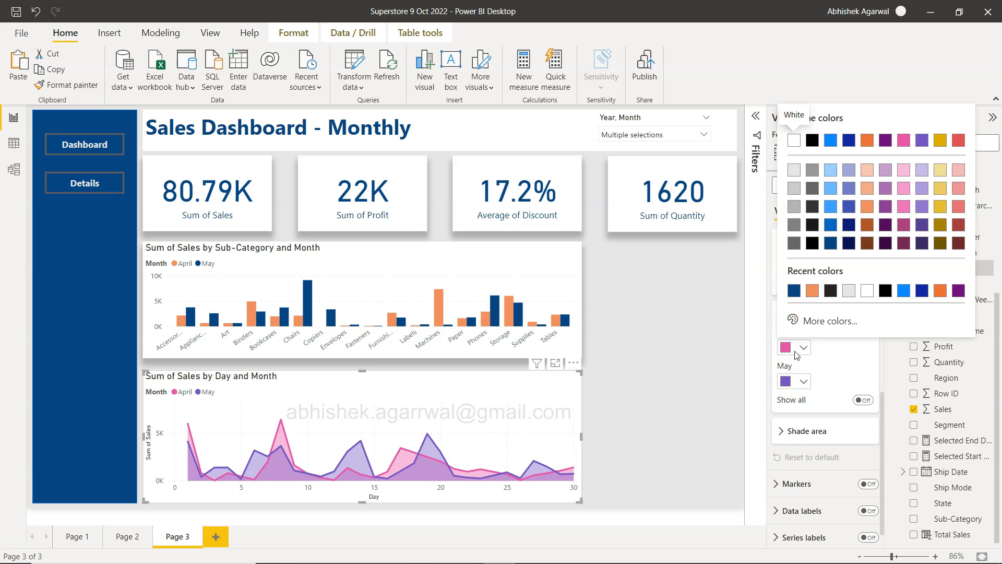
{"action": "left_click", "coordinate": [856, 372]}
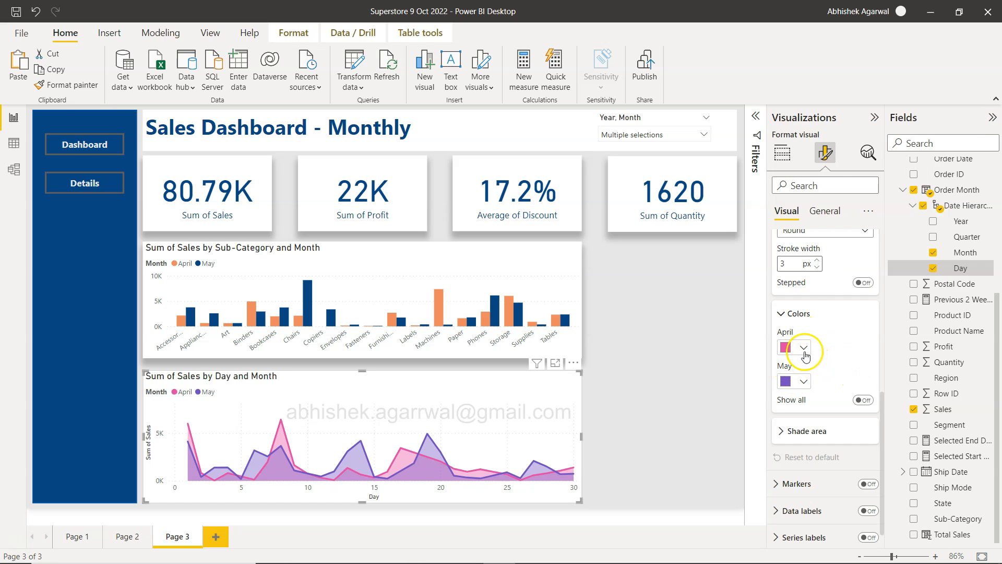
{"action": "left_click", "coordinate": [804, 349]}
{"action": "left_click", "coordinate": [867, 206]}
{"action": "left_click", "coordinate": [804, 380]}
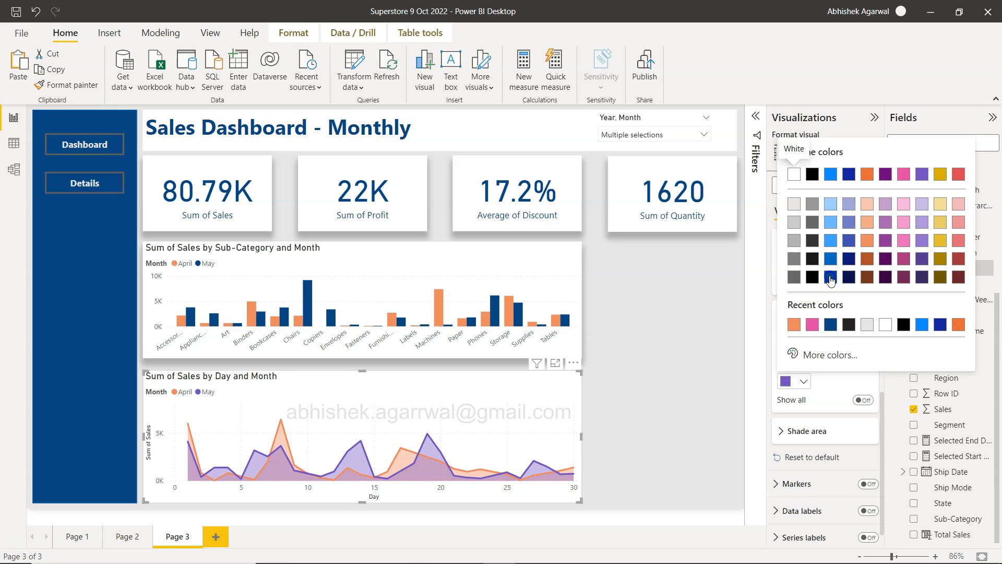
{"action": "left_click", "coordinate": [830, 278]}
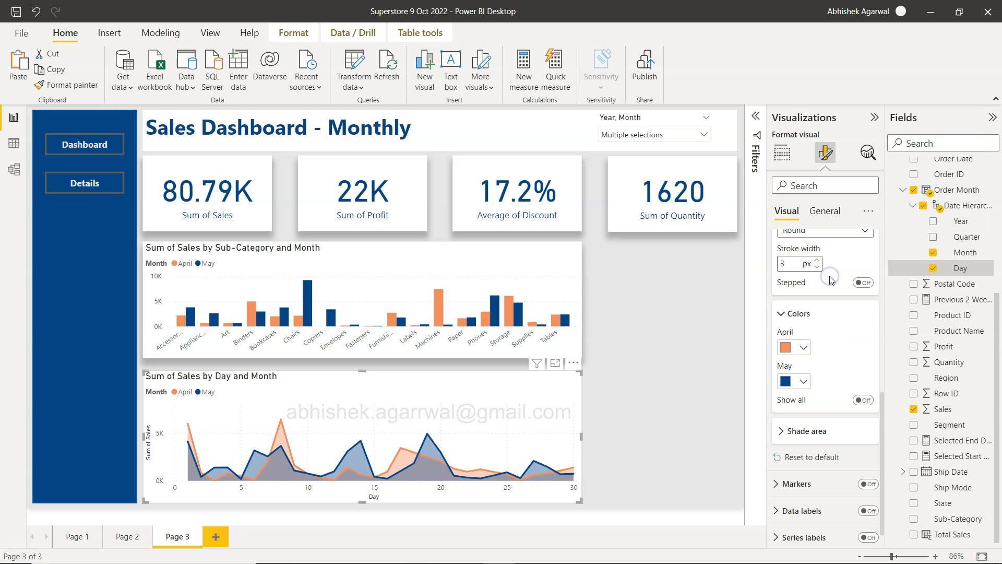
Step: Remove the accidental Q&A visual and add an empty donut chart in the free space beside the Sub-Category column chart
{"action": "left_click", "coordinate": [646, 401]}
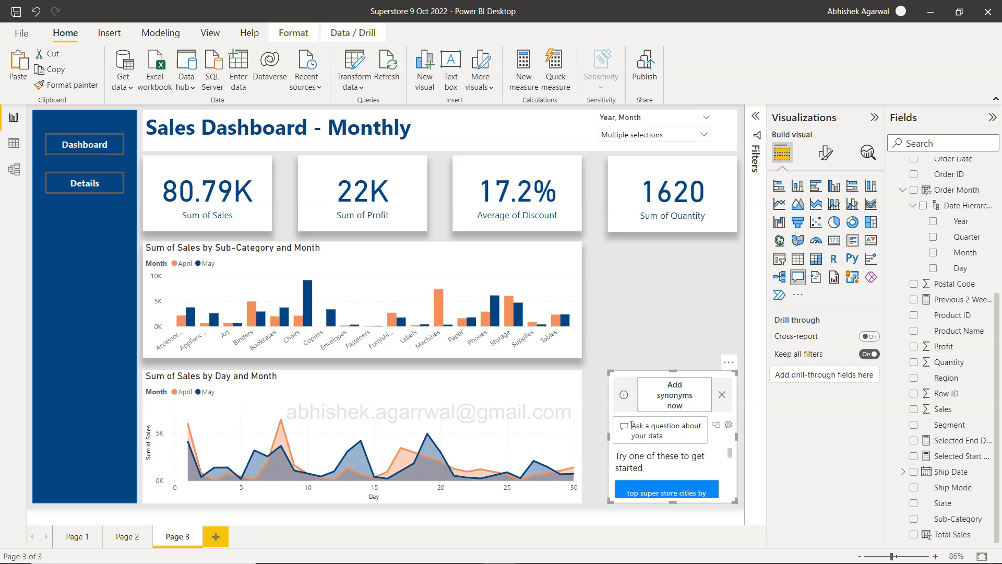
{"action": "key", "text": "Delete"}
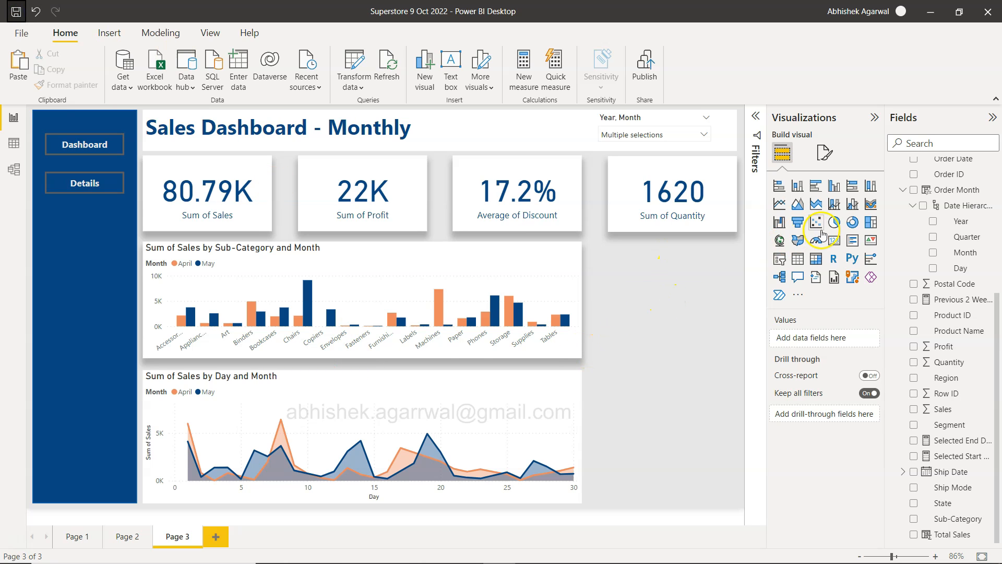
{"action": "left_click", "coordinate": [853, 222]}
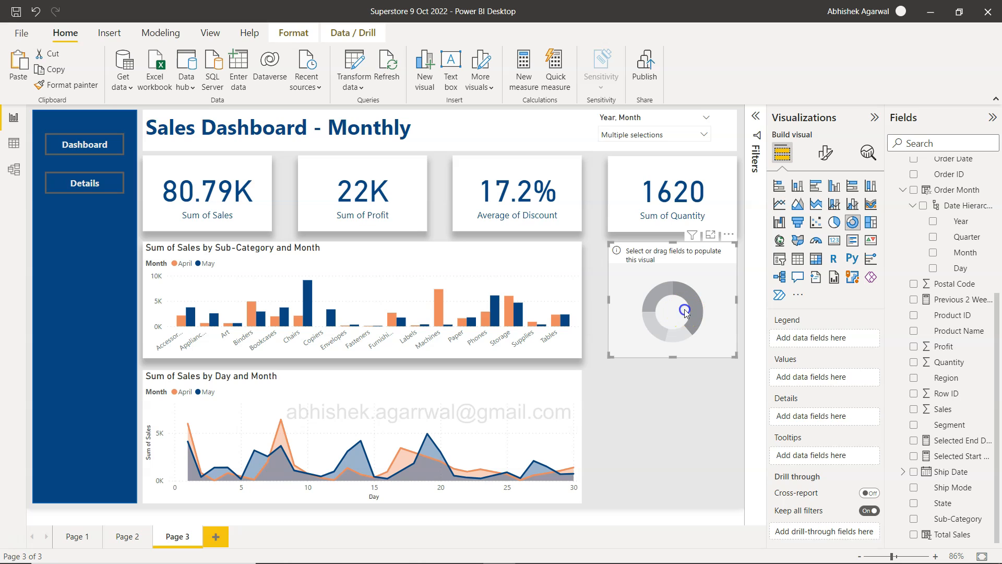
Step: Check the donut chart on Page 2 and populate the Page 3 donut with Category as legend and Sales as values
{"action": "scroll", "coordinate": [937, 317], "scroll_direction": "up", "scroll_amount": 1}
{"action": "scroll", "coordinate": [938, 318], "scroll_direction": "up", "scroll_amount": 1}
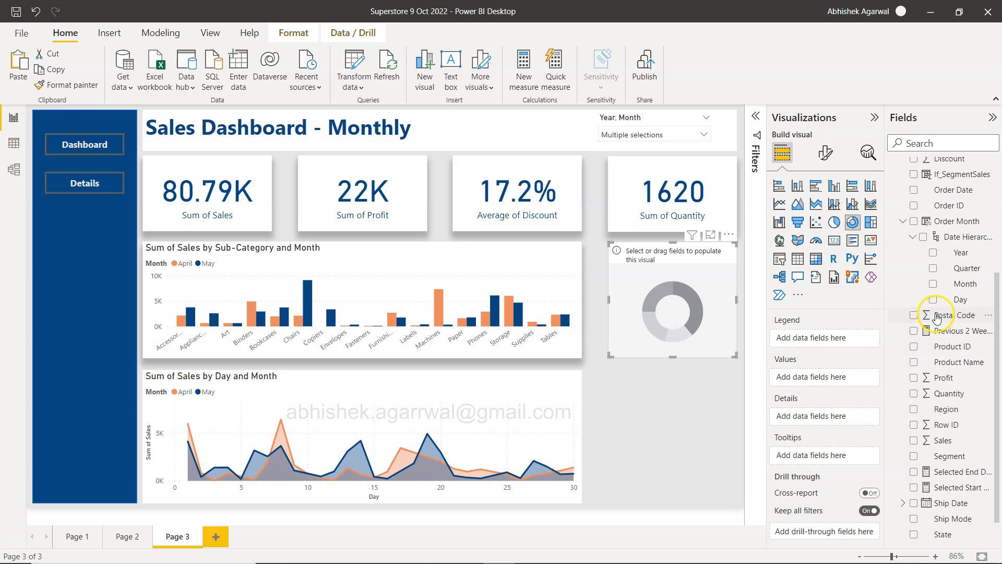
{"action": "left_click", "coordinate": [127, 536]}
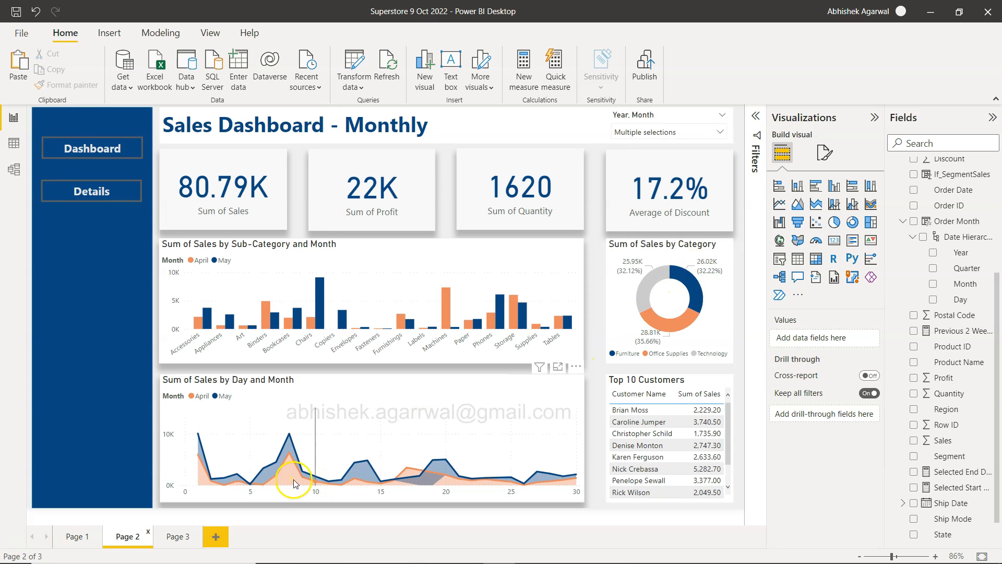
{"action": "left_click", "coordinate": [177, 536]}
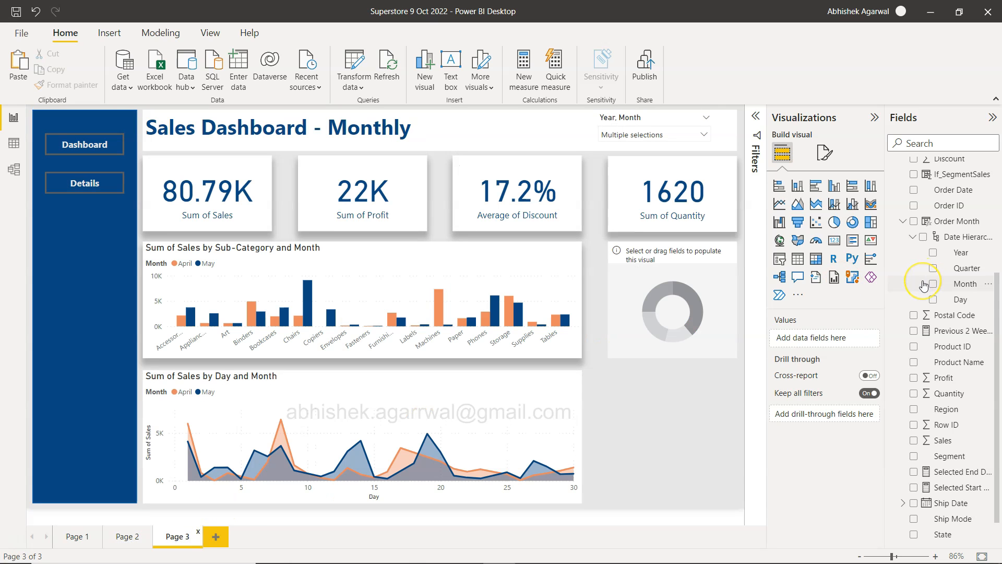
{"action": "scroll", "coordinate": [924, 282], "scroll_direction": "up", "scroll_amount": 4}
{"action": "scroll", "coordinate": [962, 222], "scroll_direction": "up", "scroll_amount": 1}
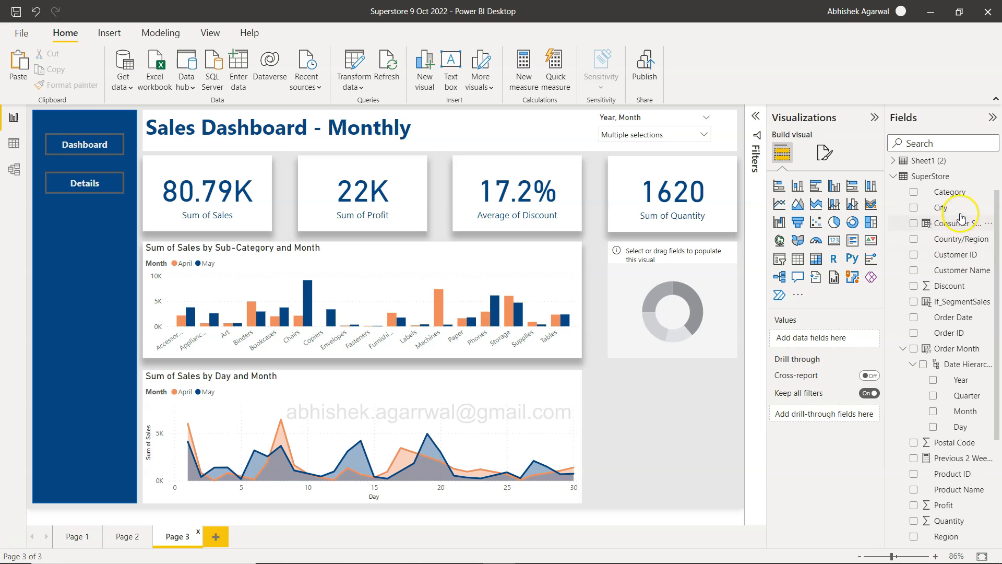
{"action": "left_click", "coordinate": [700, 281]}
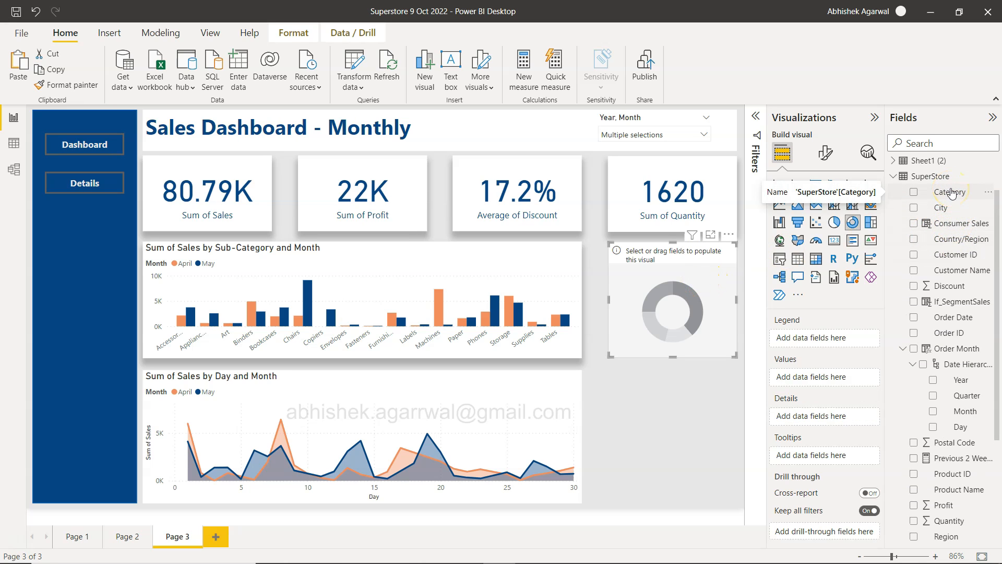
{"action": "left_click_drag", "start_coordinate": [960, 193], "coordinate": [840, 339]}
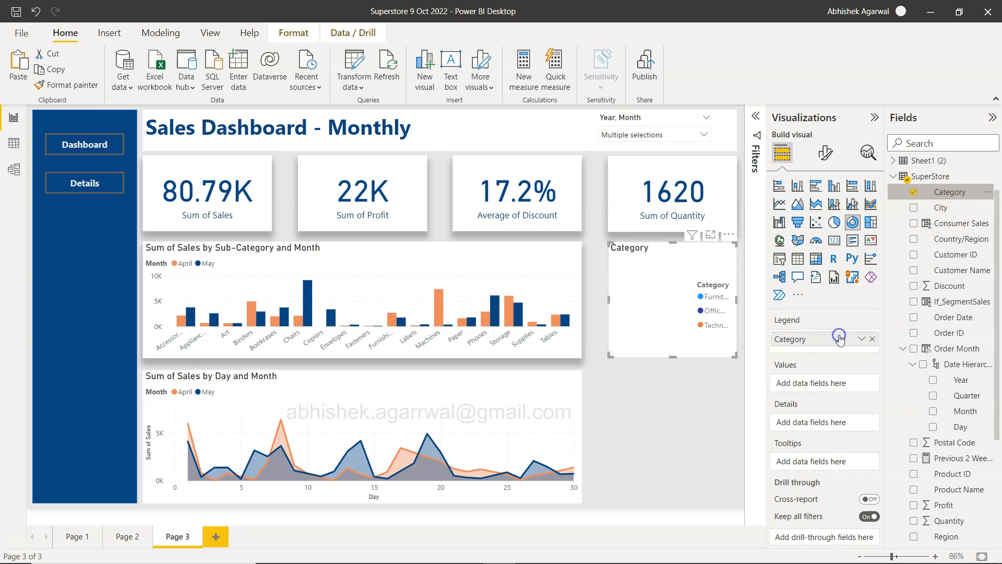
{"action": "left_click", "coordinate": [831, 343]}
{"action": "left_click", "coordinate": [831, 342]}
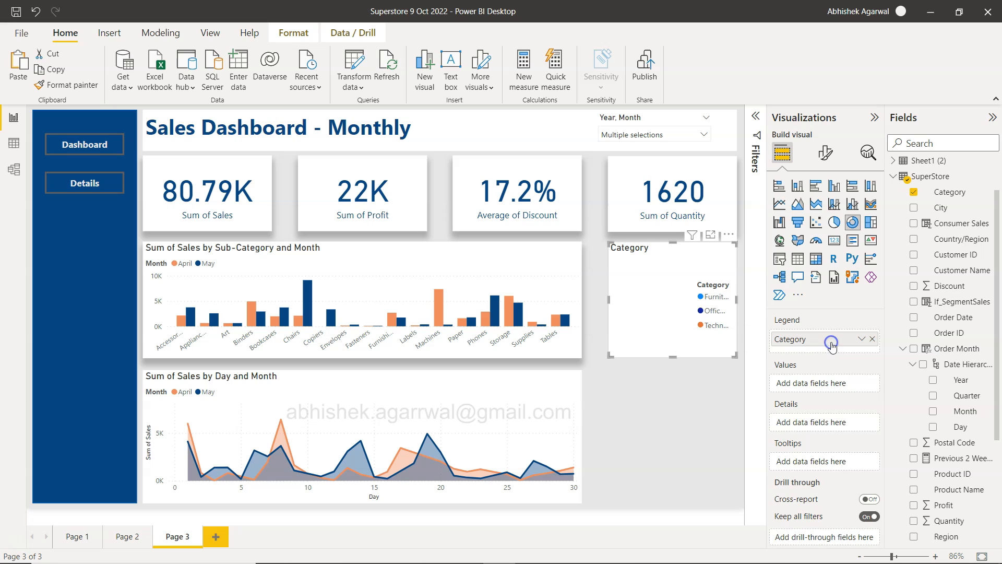
{"action": "scroll", "coordinate": [948, 444], "scroll_direction": "down", "scroll_amount": 3}
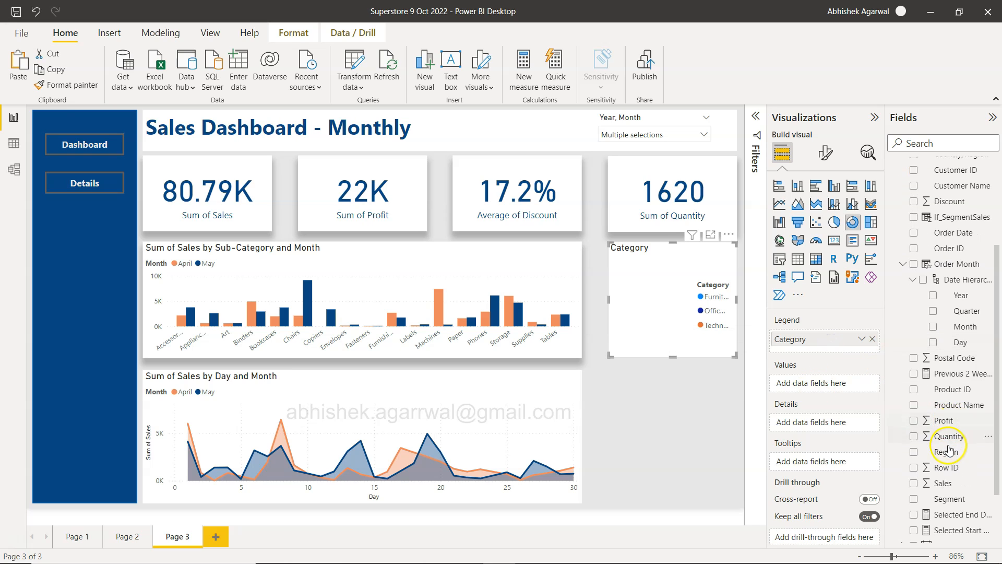
{"action": "left_click_drag", "start_coordinate": [943, 483], "coordinate": [831, 384]}
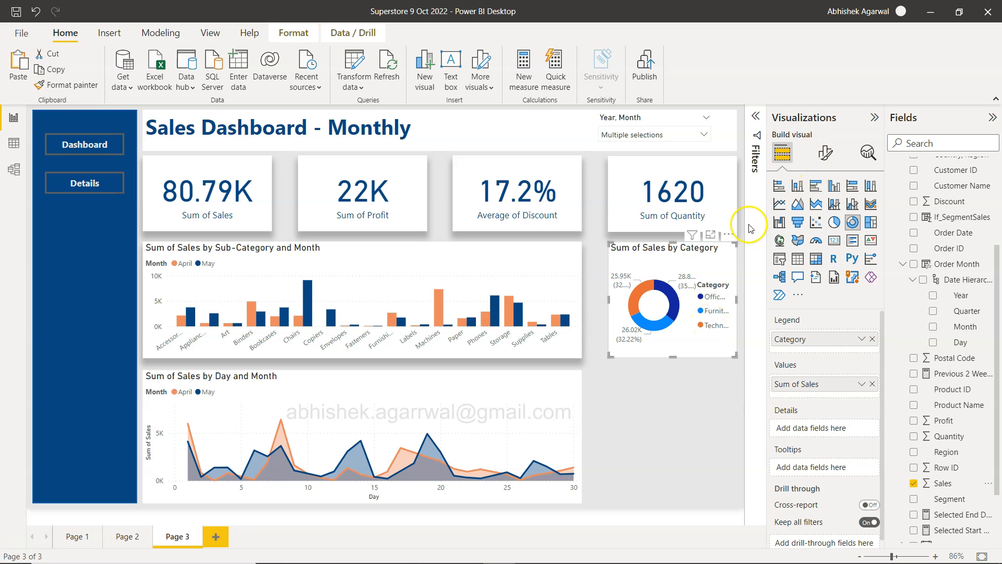
Step: Set the donut chart's legend position to Bottom center
{"action": "left_click", "coordinate": [825, 155]}
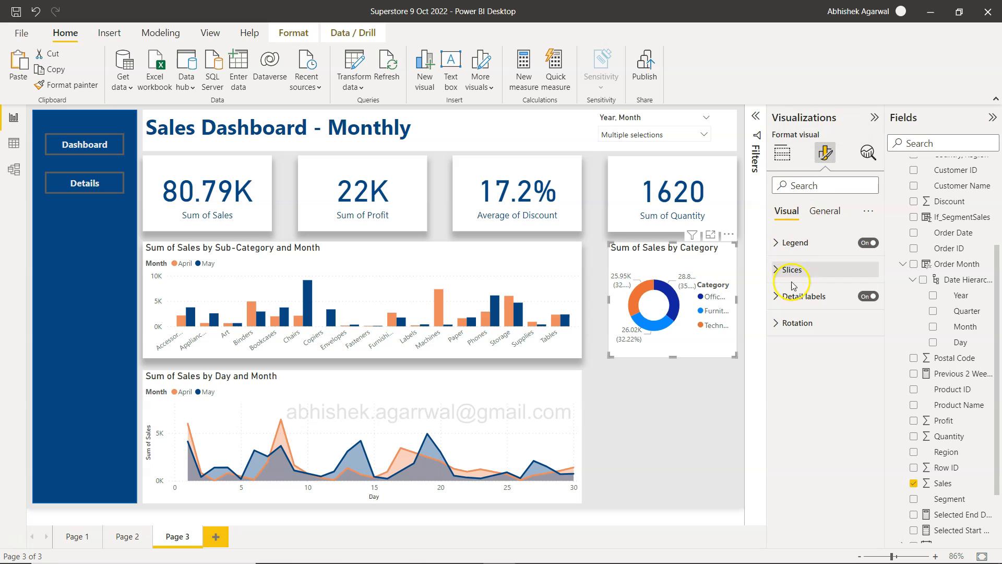
{"action": "left_click", "coordinate": [777, 244]}
{"action": "left_click", "coordinate": [804, 306]}
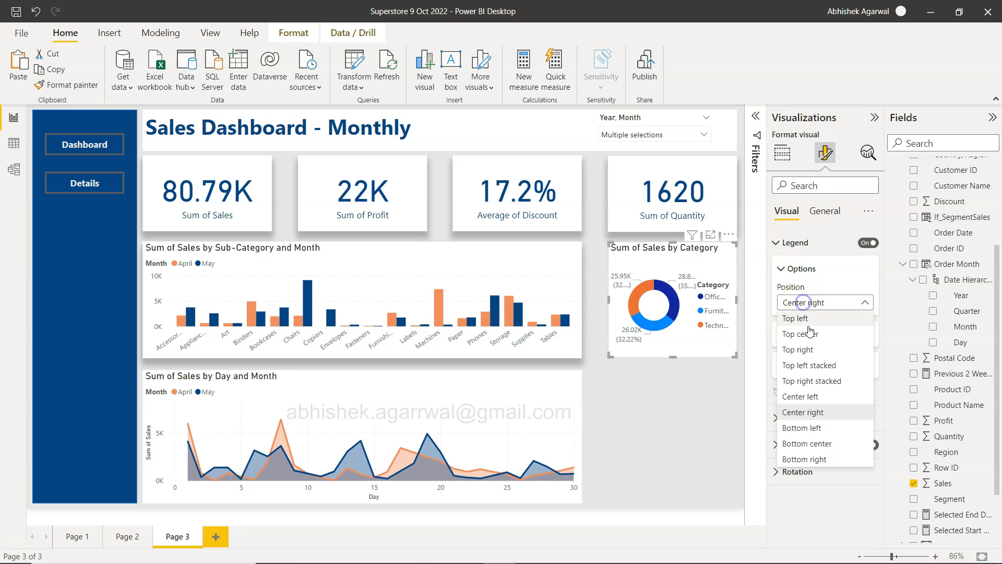
{"action": "left_click", "coordinate": [812, 444]}
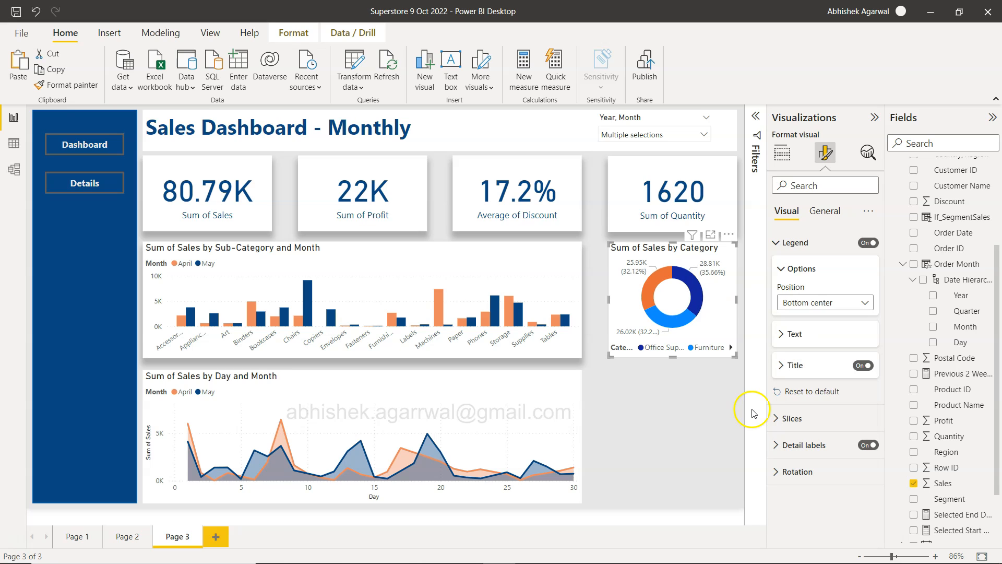
Step: Turn off the donut chart's legend title and set the legend text size to 8
{"action": "left_click", "coordinate": [862, 365]}
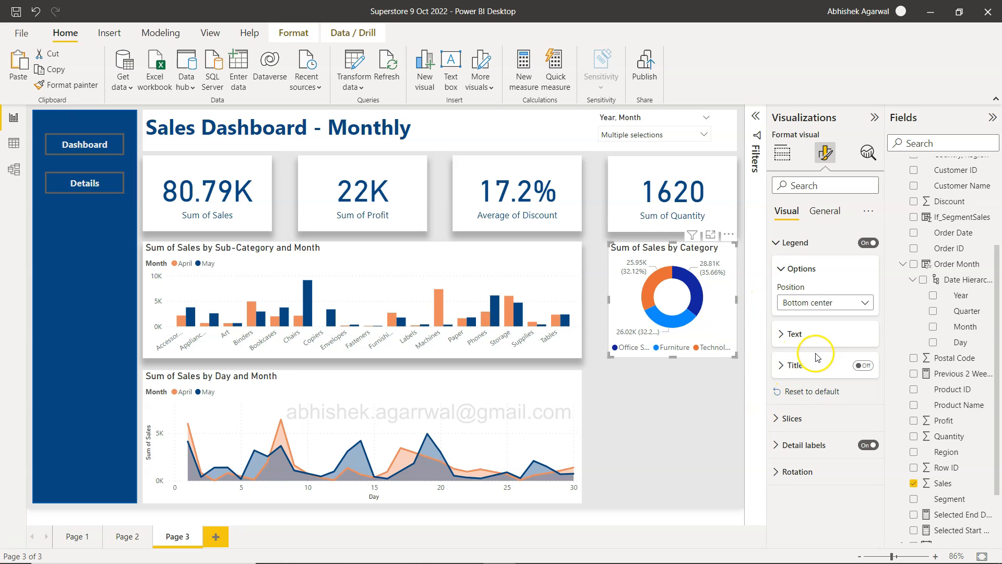
{"action": "left_click", "coordinate": [779, 336]}
{"action": "left_click", "coordinate": [867, 372]}
{"action": "left_click", "coordinate": [868, 373]}
{"action": "left_click", "coordinate": [672, 356]}
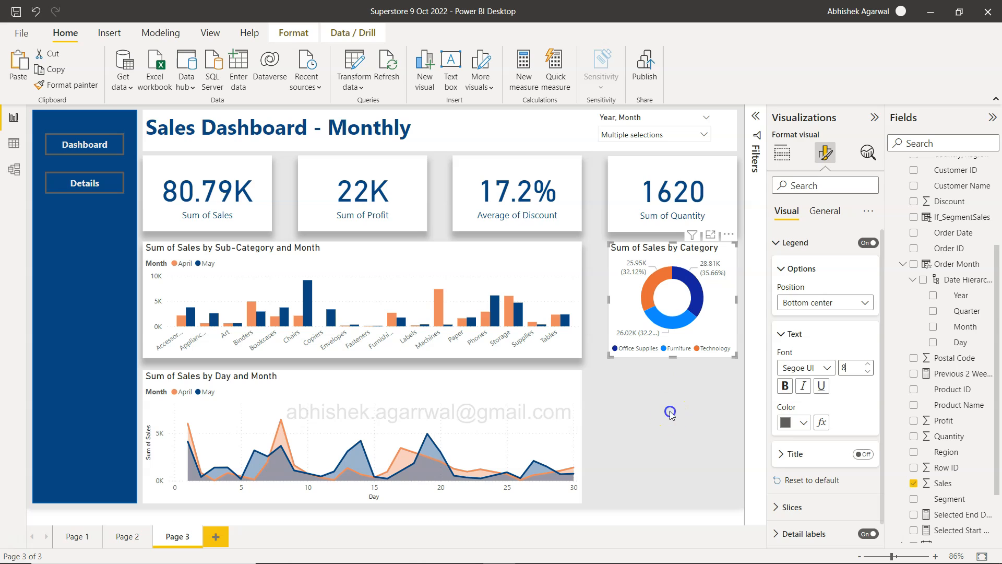
Step: Set the donut chart's slice colors to dark blue for Office Supplies, light orange for Furniture and light gray for Technology
{"action": "left_click", "coordinate": [710, 316]}
{"action": "left_click", "coordinate": [825, 152]}
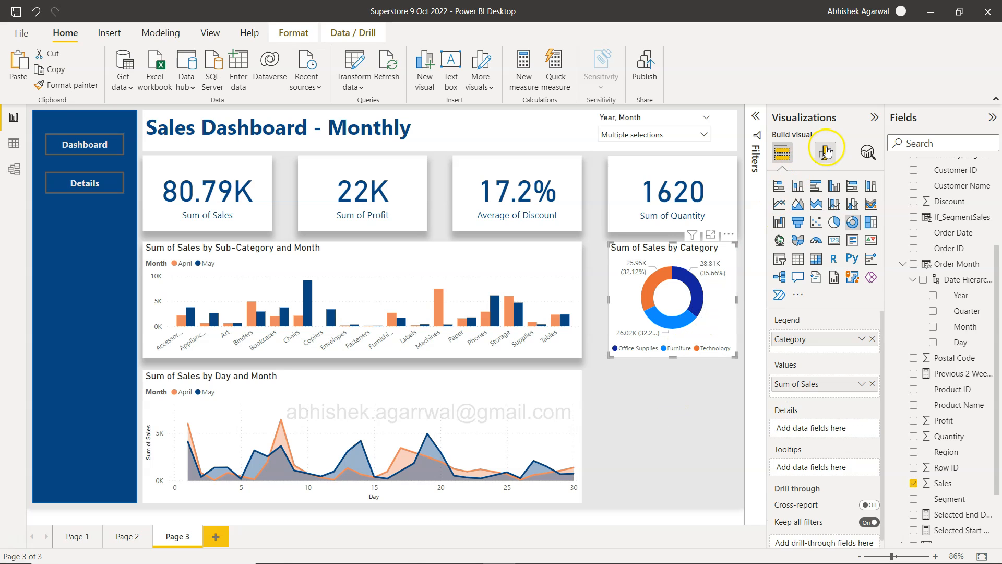
{"action": "left_click", "coordinate": [783, 242]}
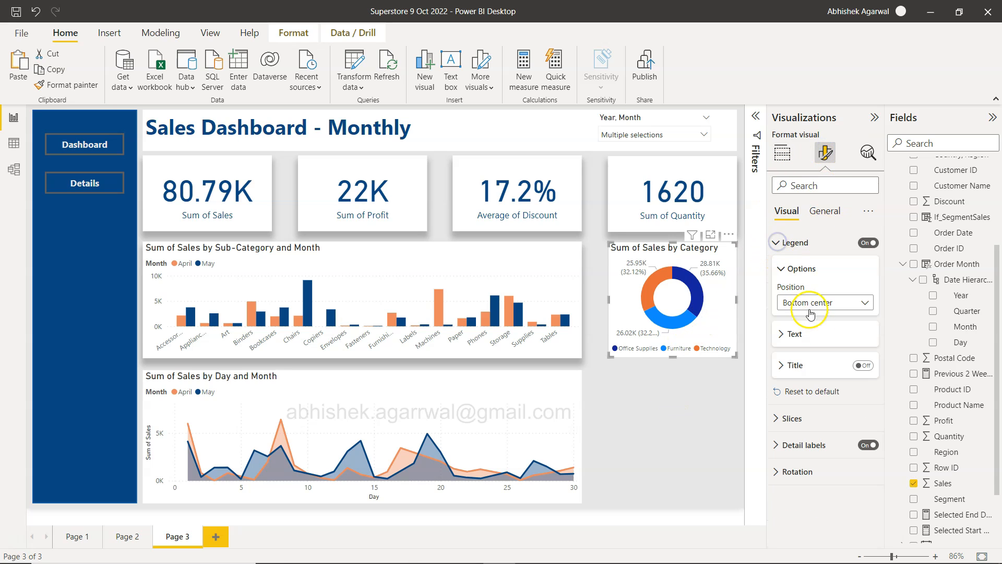
{"action": "left_click", "coordinate": [783, 418]}
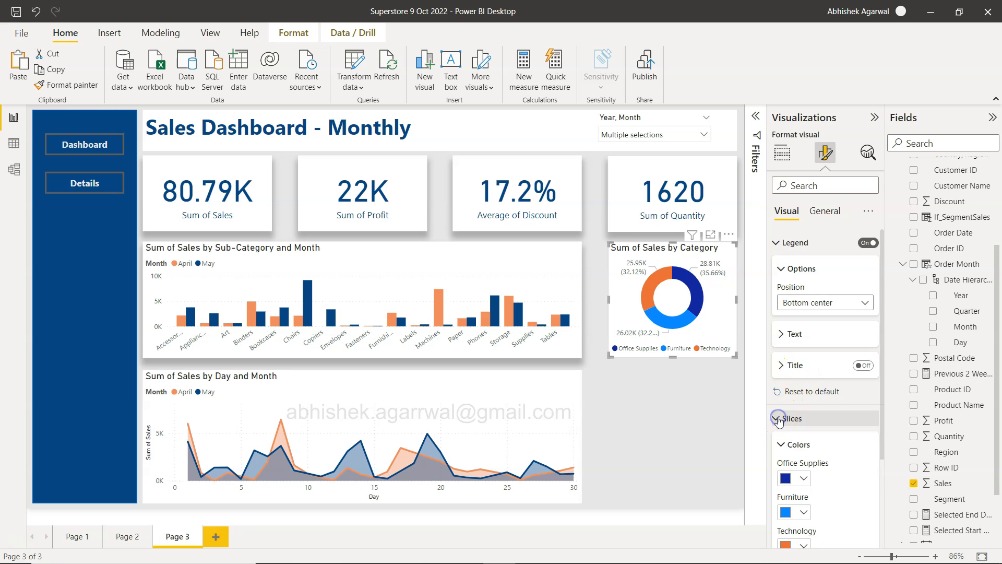
{"action": "scroll", "coordinate": [780, 420], "scroll_direction": "down", "scroll_amount": 2}
{"action": "left_click", "coordinate": [801, 357]}
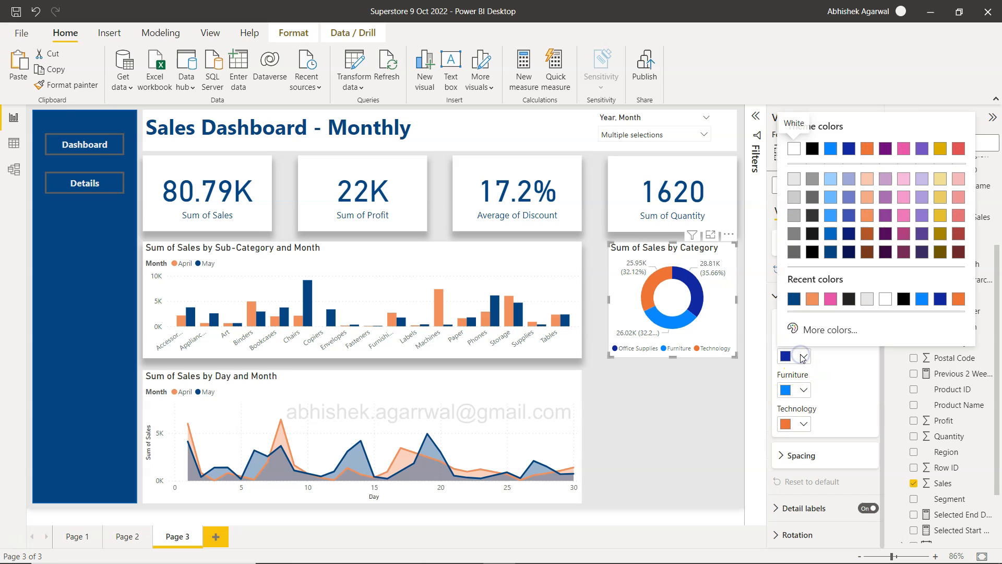
{"action": "left_click", "coordinate": [831, 252]}
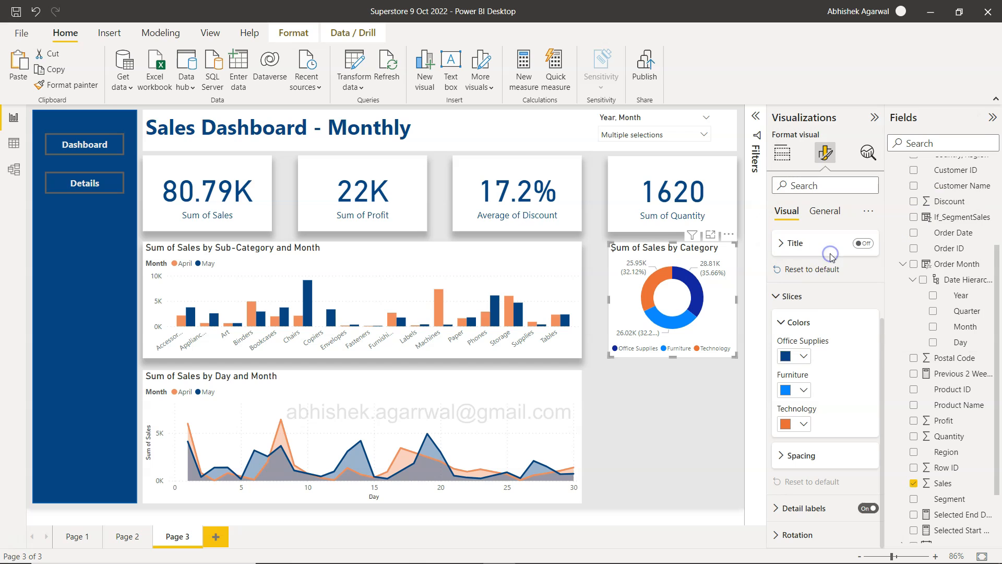
{"action": "left_click", "coordinate": [799, 396]}
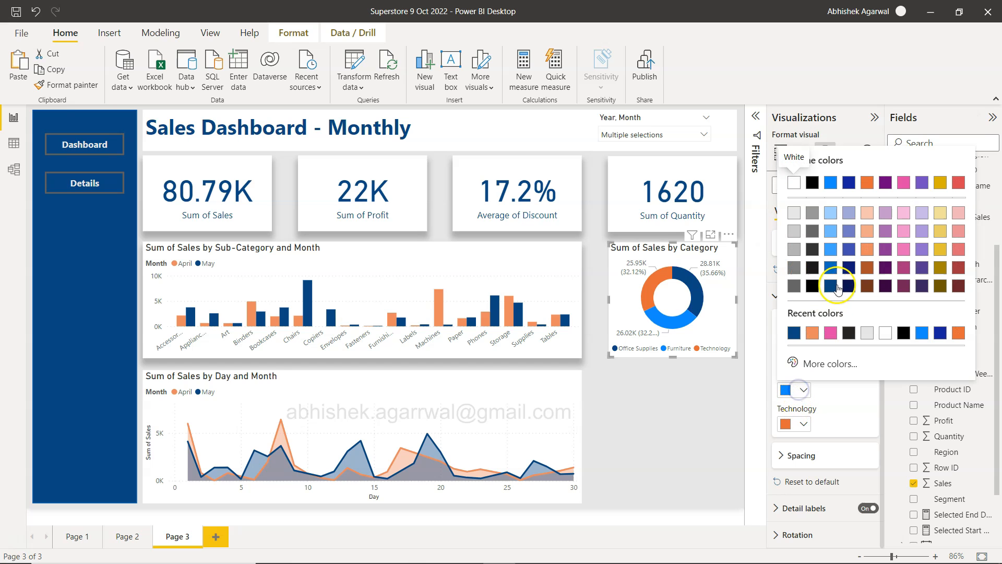
{"action": "left_click", "coordinate": [866, 253]}
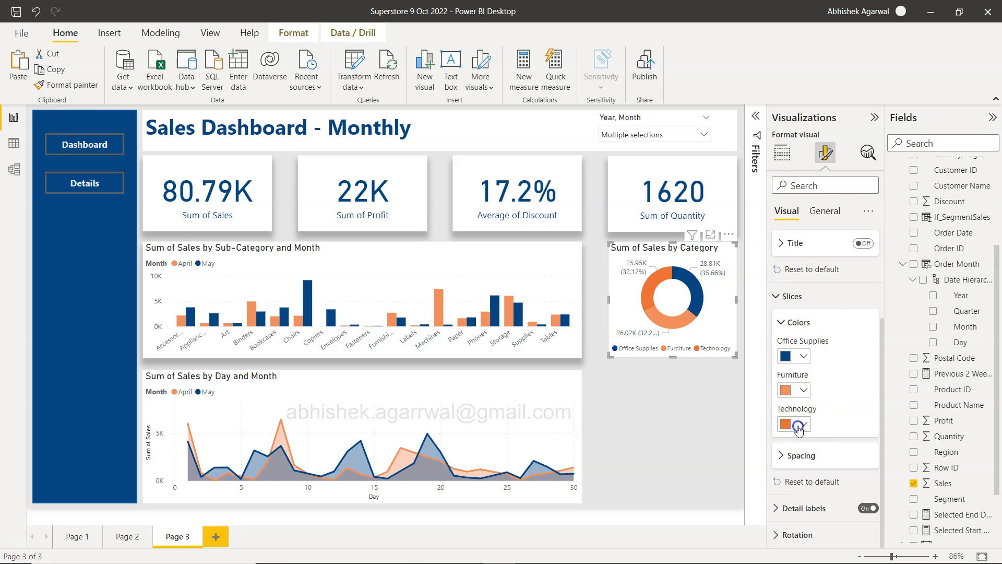
{"action": "left_click", "coordinate": [801, 424]}
{"action": "left_click", "coordinate": [798, 282]}
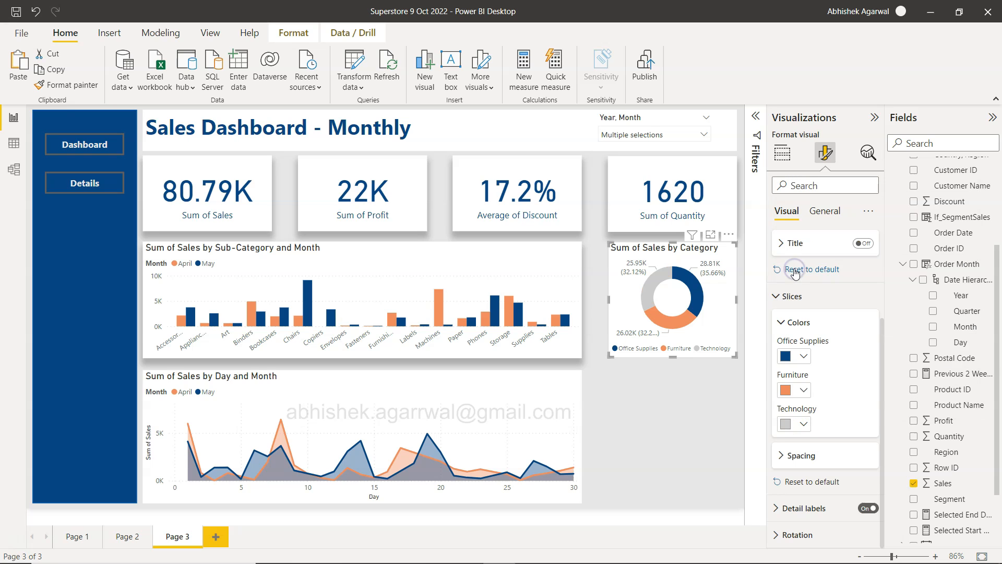
{"action": "left_click", "coordinate": [678, 400]}
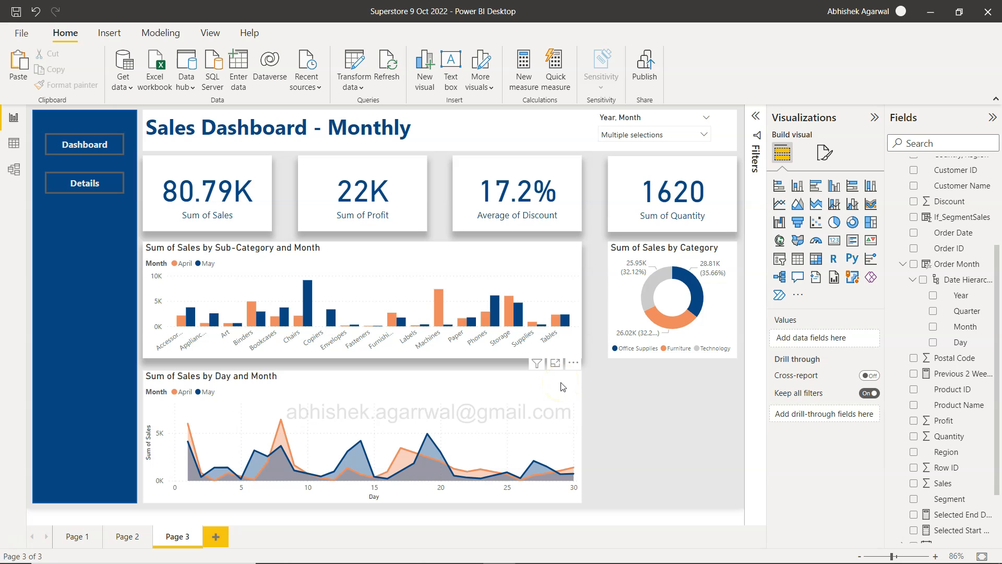
{"action": "left_click", "coordinate": [651, 463]}
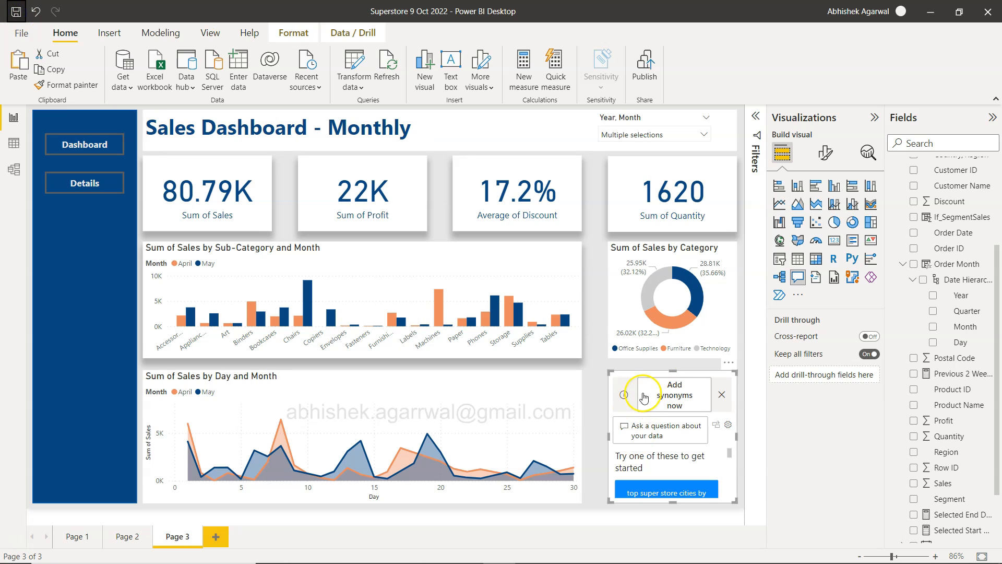
{"action": "left_click", "coordinate": [726, 383]}
{"action": "key", "text": "Delete"}
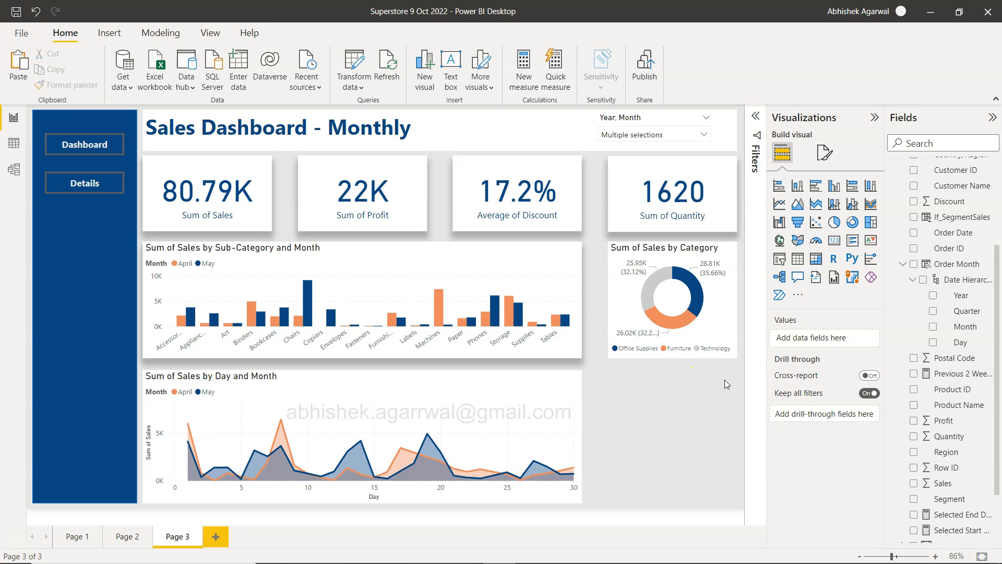
Step: Add a table visual in the free space below the donut chart with Customer Name and Sales as columns
{"action": "left_click", "coordinate": [668, 372]}
{"action": "left_click", "coordinate": [798, 260]}
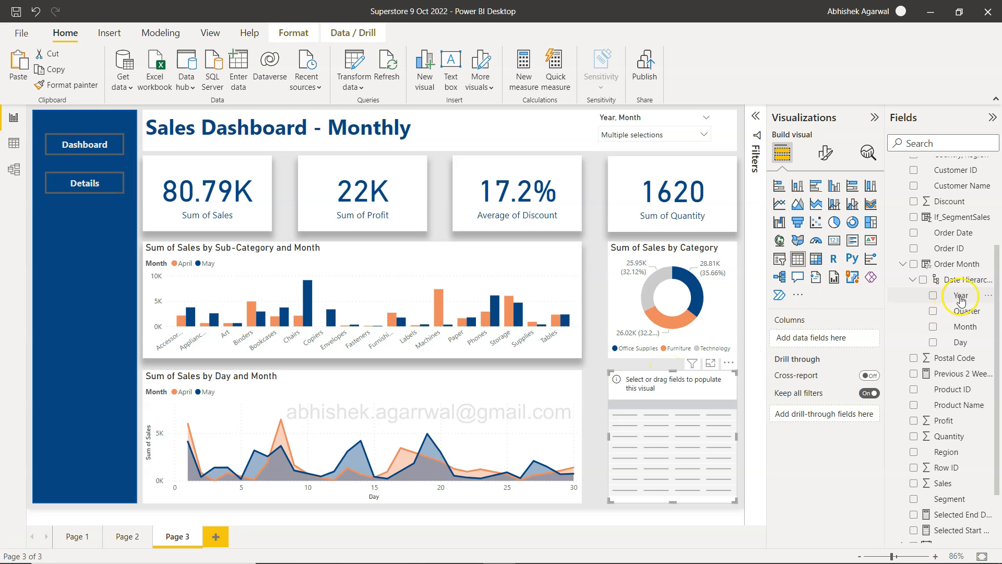
{"action": "scroll", "coordinate": [952, 409], "scroll_direction": "up", "scroll_amount": 2}
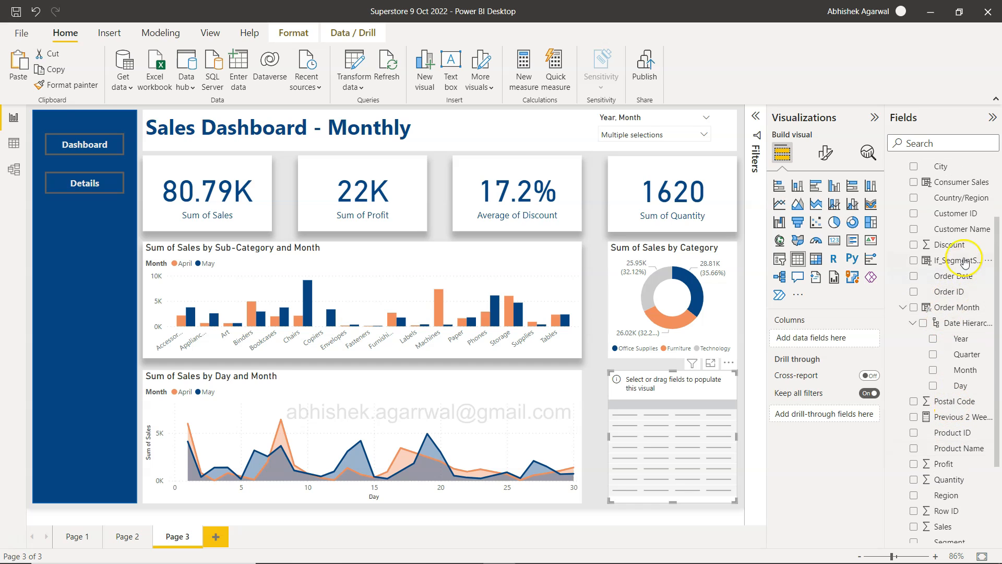
{"action": "left_click_drag", "start_coordinate": [962, 230], "coordinate": [837, 342]}
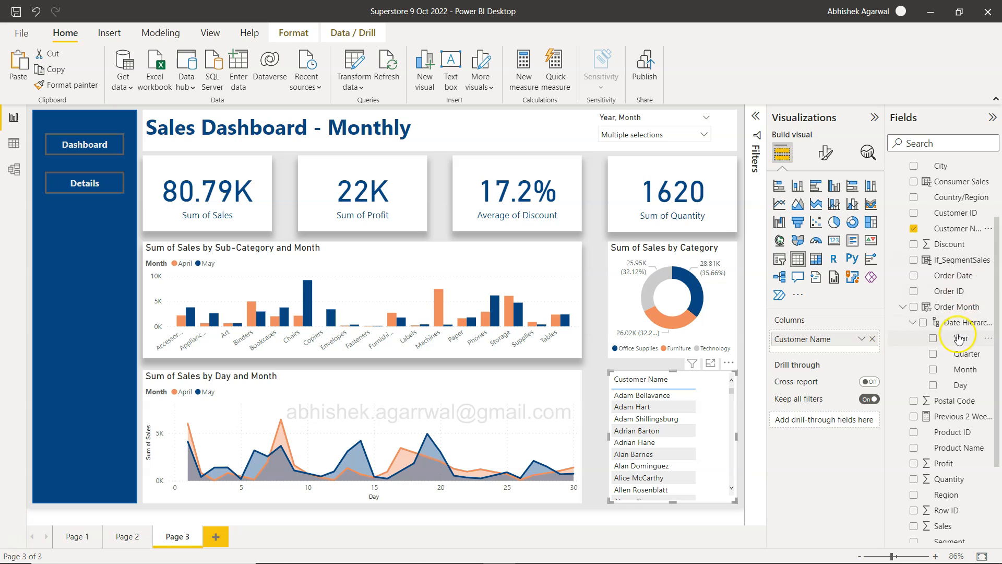
{"action": "scroll", "coordinate": [959, 338], "scroll_direction": "down", "scroll_amount": 5}
{"action": "left_click_drag", "start_coordinate": [943, 409], "coordinate": [820, 341]}
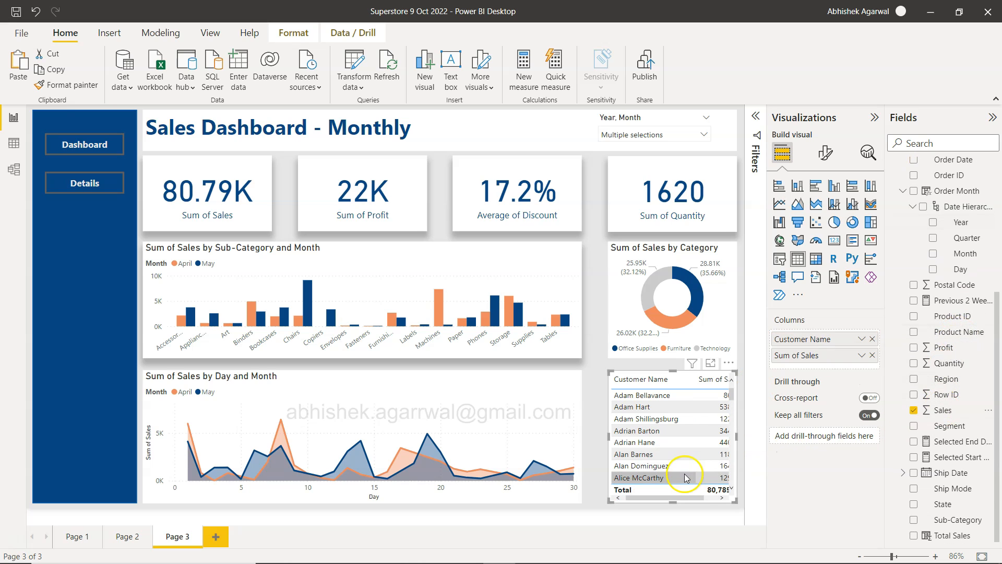
{"action": "scroll", "coordinate": [688, 464], "scroll_direction": "right", "scroll_amount": 2}
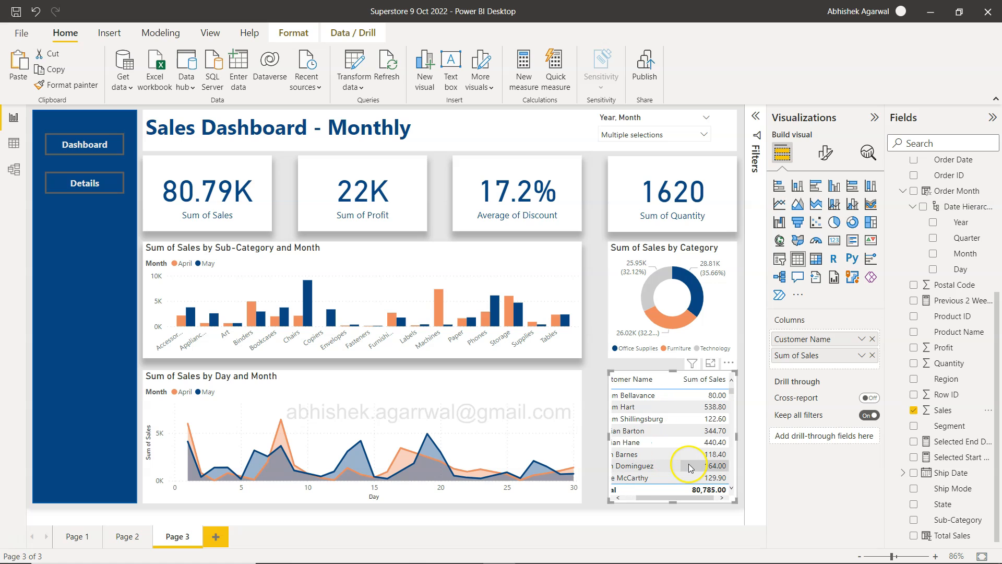
Step: Filter the table's Customer Name field to the Top 10 by Sum of Sales and check the filtered rows
{"action": "left_click", "coordinate": [760, 119]}
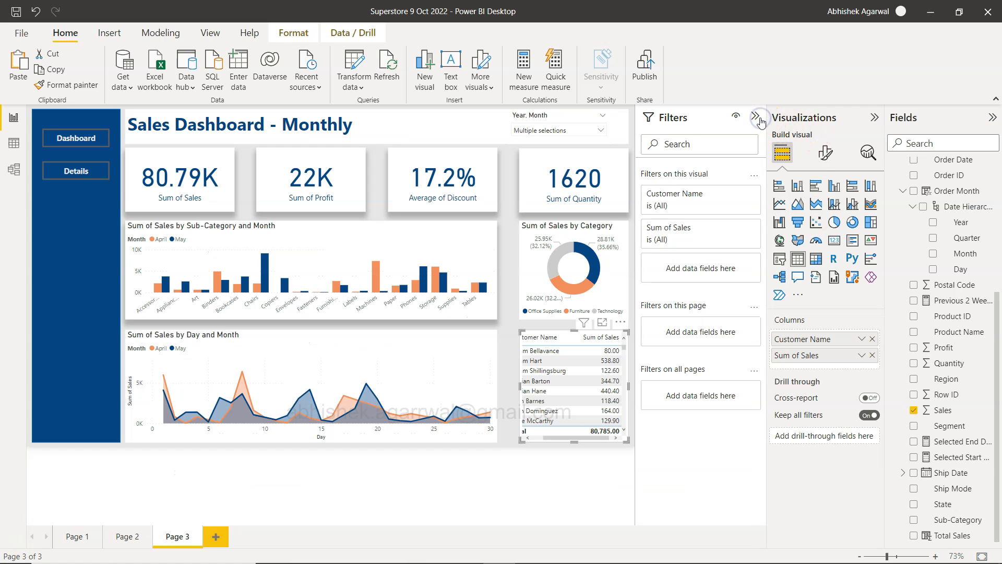
{"action": "left_click", "coordinate": [875, 116]}
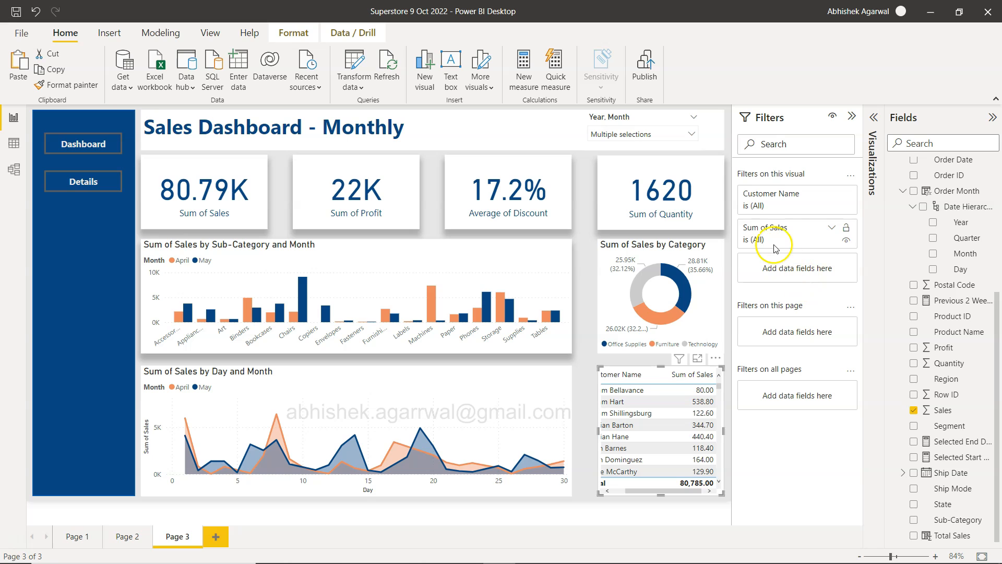
{"action": "left_click", "coordinate": [781, 205]}
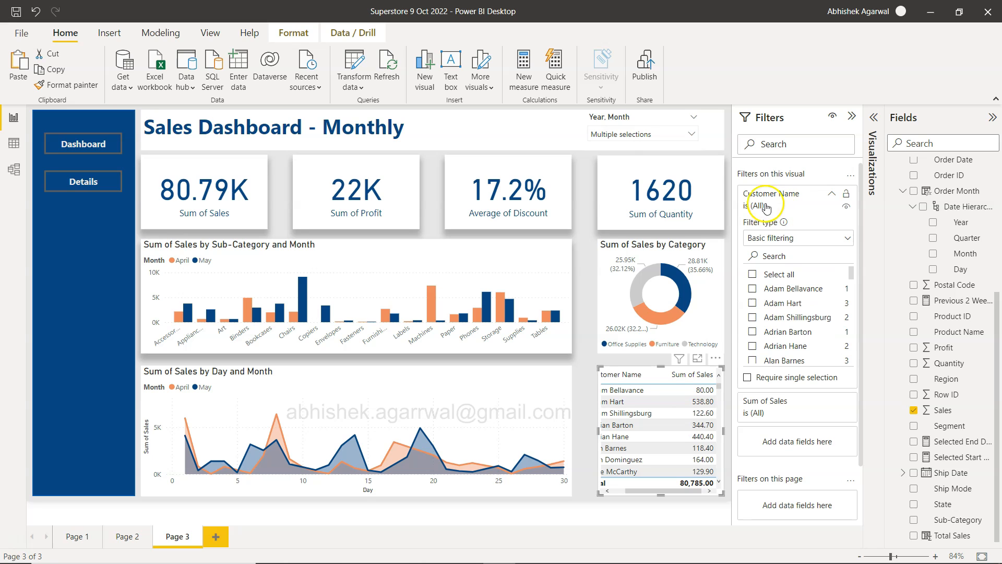
{"action": "left_click", "coordinate": [782, 243]}
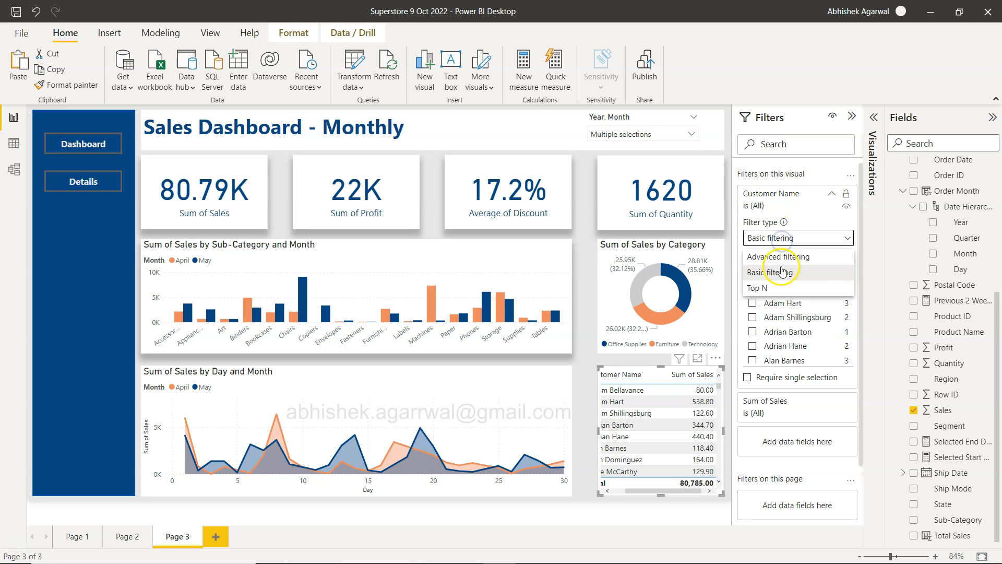
{"action": "left_click", "coordinate": [782, 287]}
{"action": "left_click", "coordinate": [808, 271]}
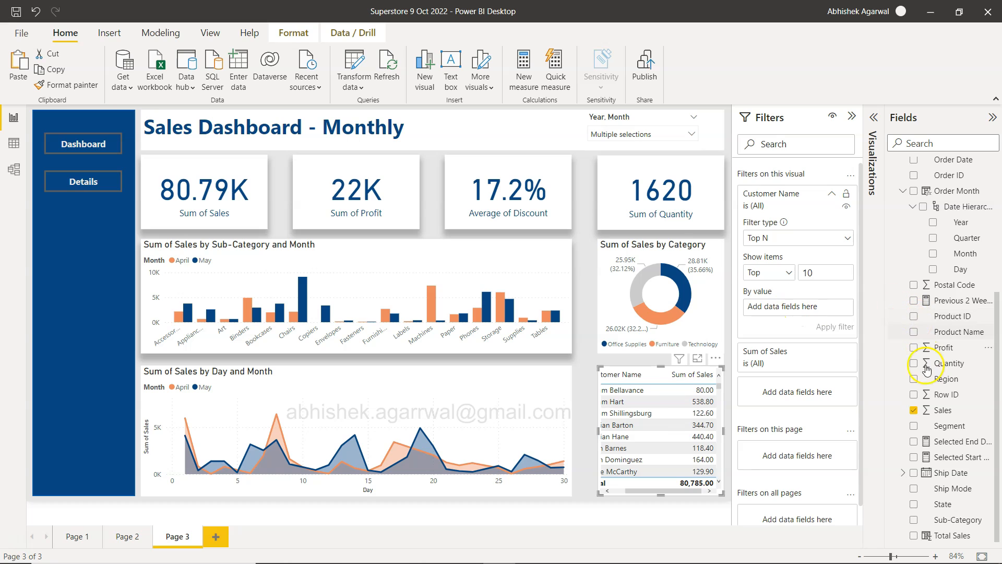
{"action": "left_click_drag", "start_coordinate": [939, 409], "coordinate": [794, 313]}
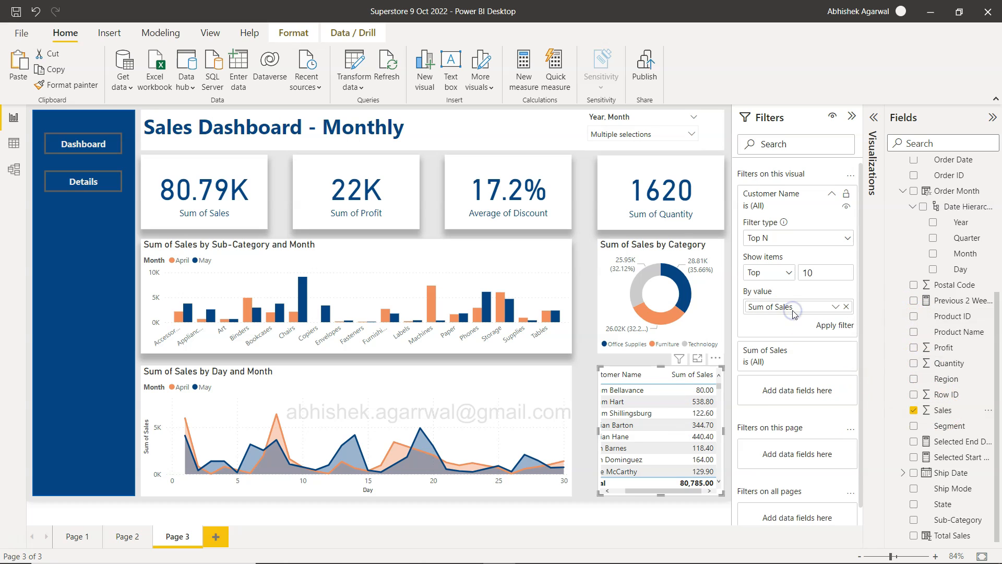
{"action": "left_click", "coordinate": [823, 327]}
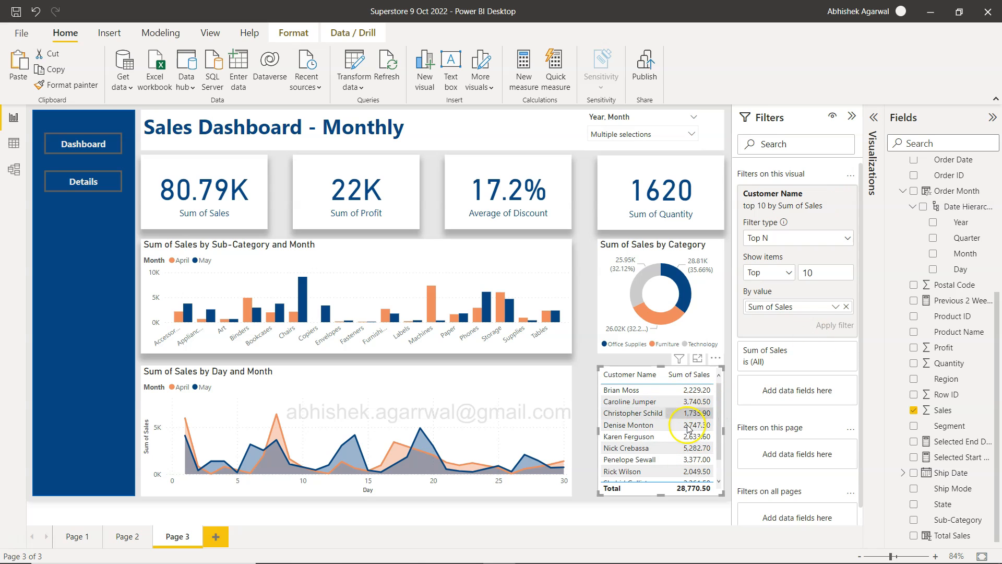
{"action": "scroll", "coordinate": [689, 439], "scroll_direction": "down", "scroll_amount": 1}
{"action": "scroll", "coordinate": [689, 440], "scroll_direction": "up", "scroll_amount": 1}
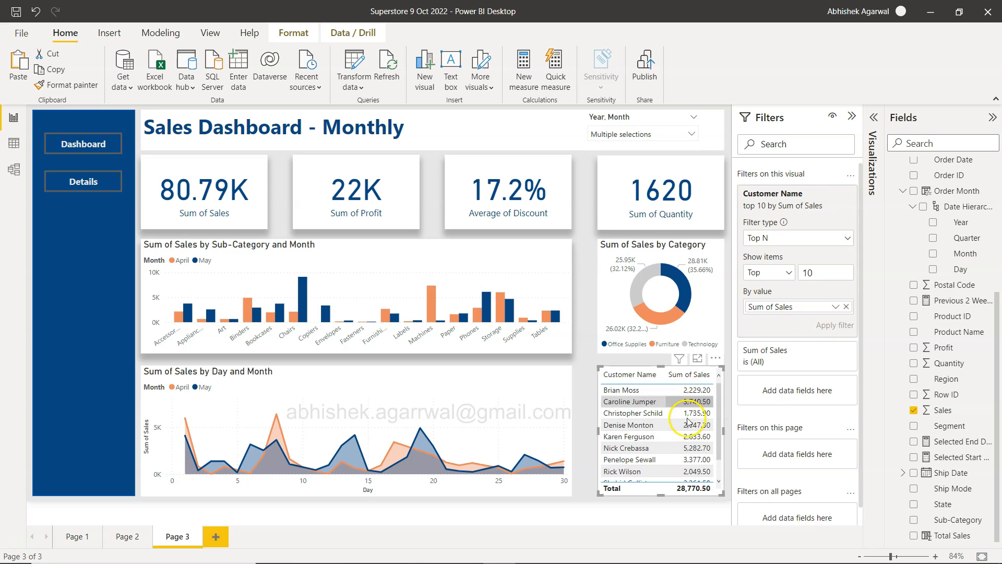
{"action": "scroll", "coordinate": [688, 459], "scroll_direction": "down", "scroll_amount": 1}
{"action": "scroll", "coordinate": [688, 459], "scroll_direction": "up", "scroll_amount": 1}
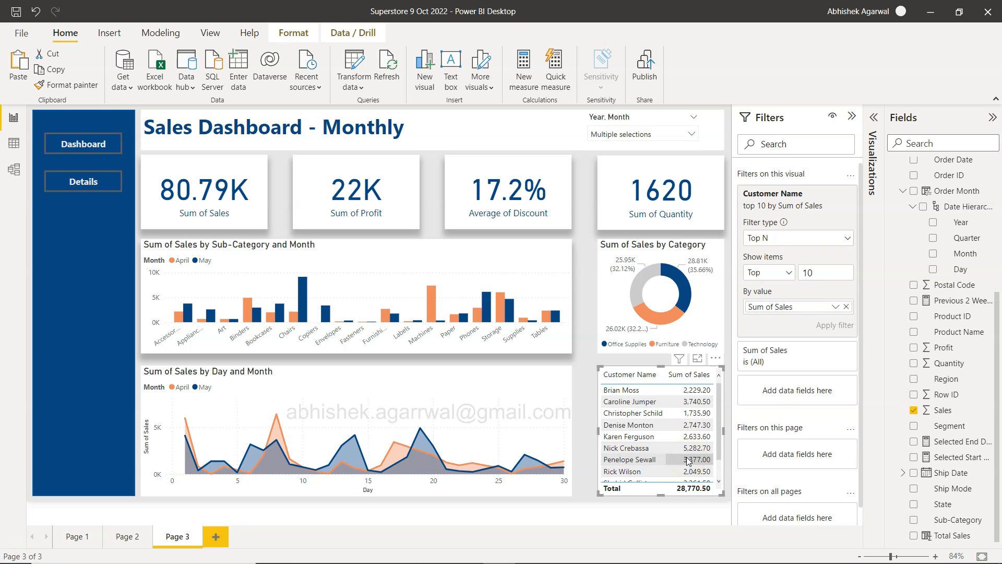
{"action": "left_click", "coordinate": [850, 117]}
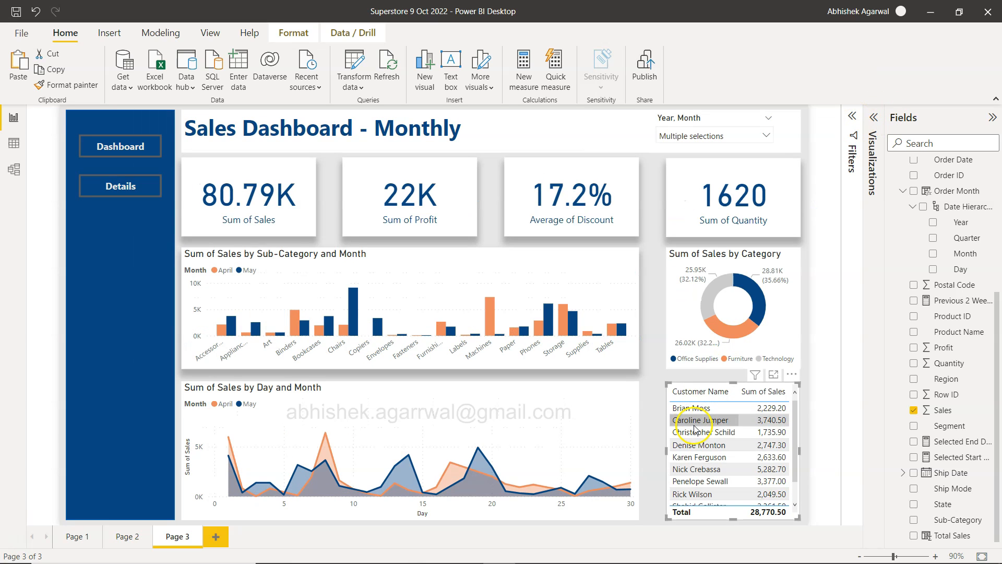
Step: Compare the layout with Page 2, then turn on the donut chart's shadow on Page 3 and set its position to Bottom
{"action": "left_click", "coordinate": [127, 536]}
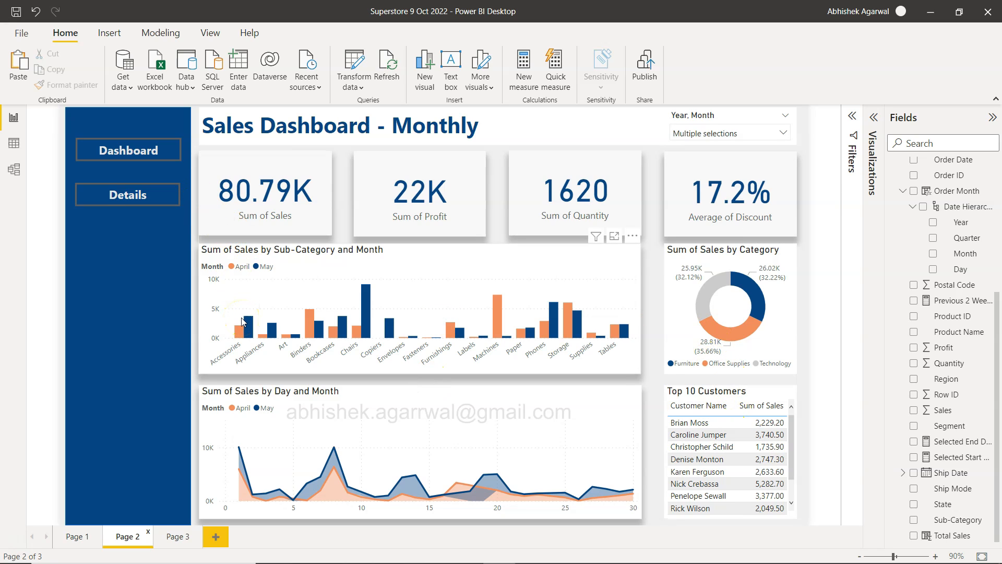
{"action": "left_click", "coordinate": [175, 536]}
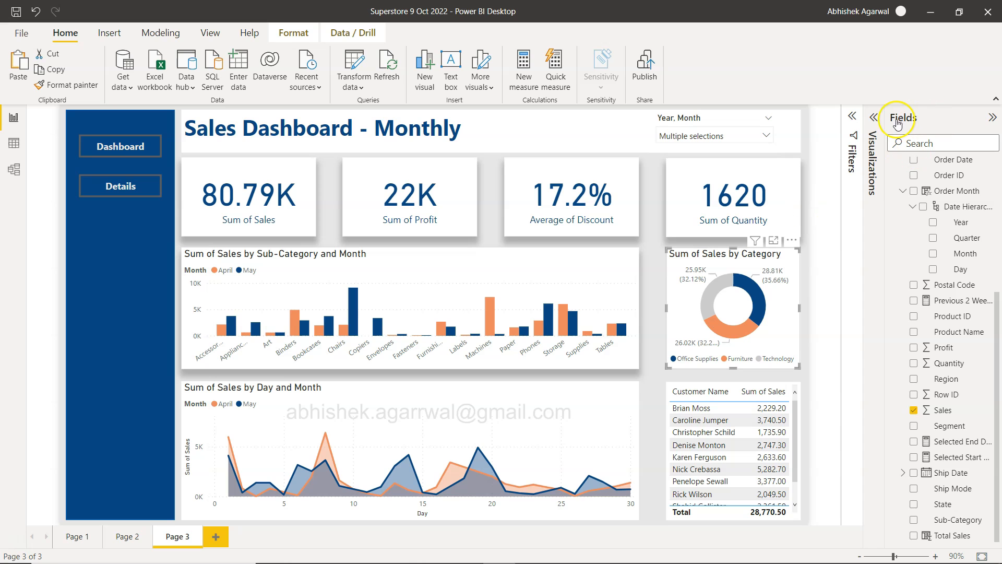
{"action": "left_click", "coordinate": [873, 117]}
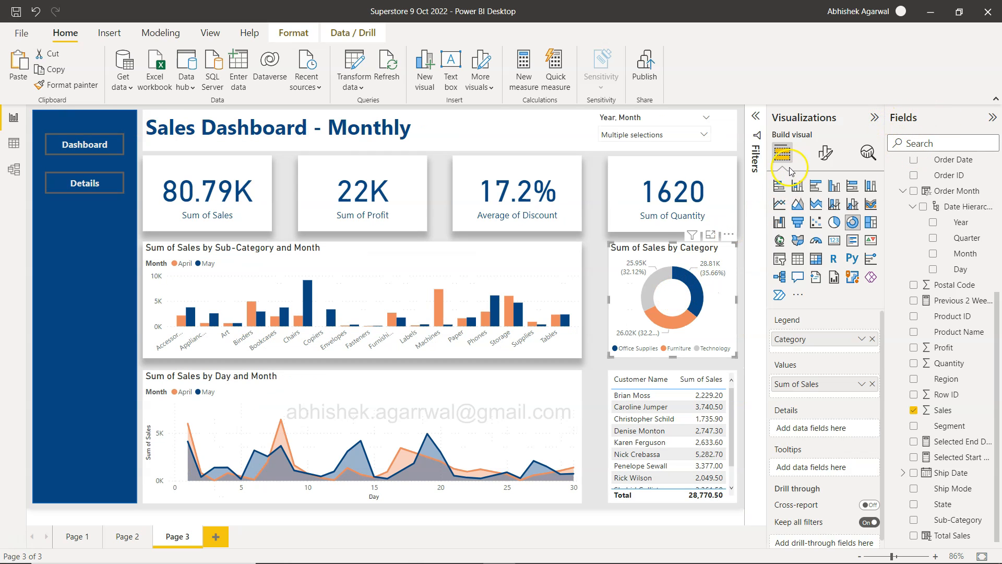
{"action": "left_click", "coordinate": [825, 152]}
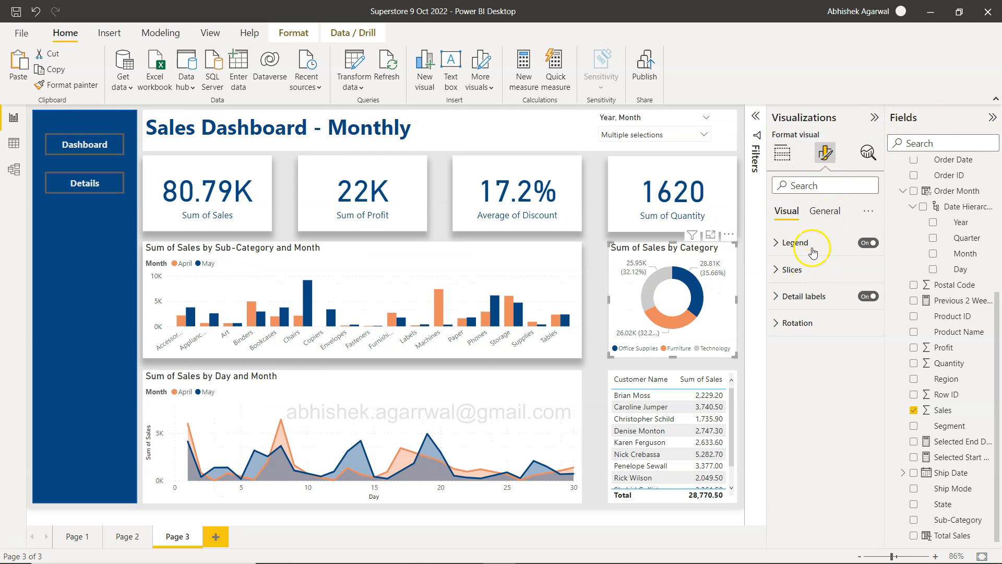
{"action": "left_click", "coordinate": [825, 210]}
{"action": "left_click", "coordinate": [795, 297]}
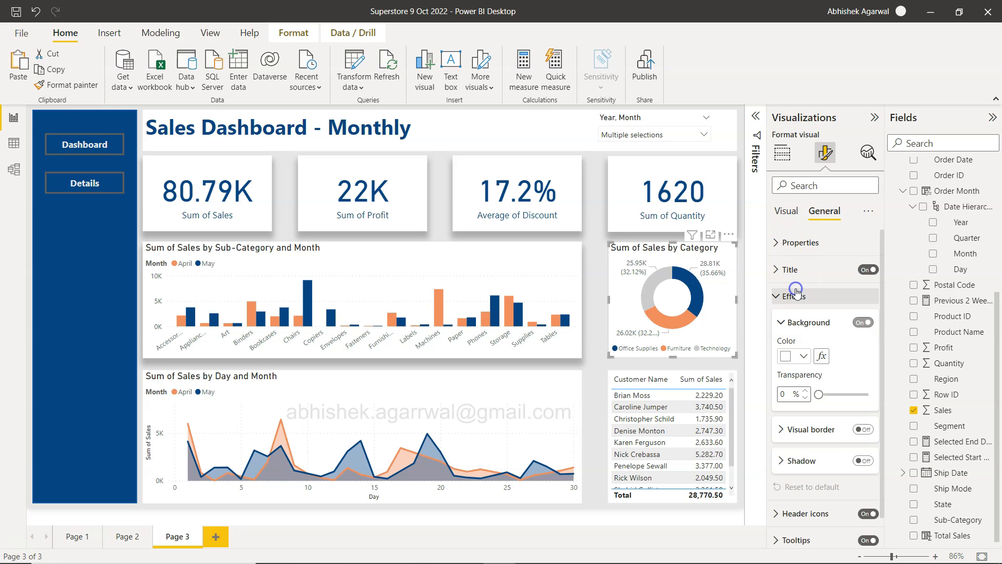
{"action": "left_click", "coordinate": [863, 460]}
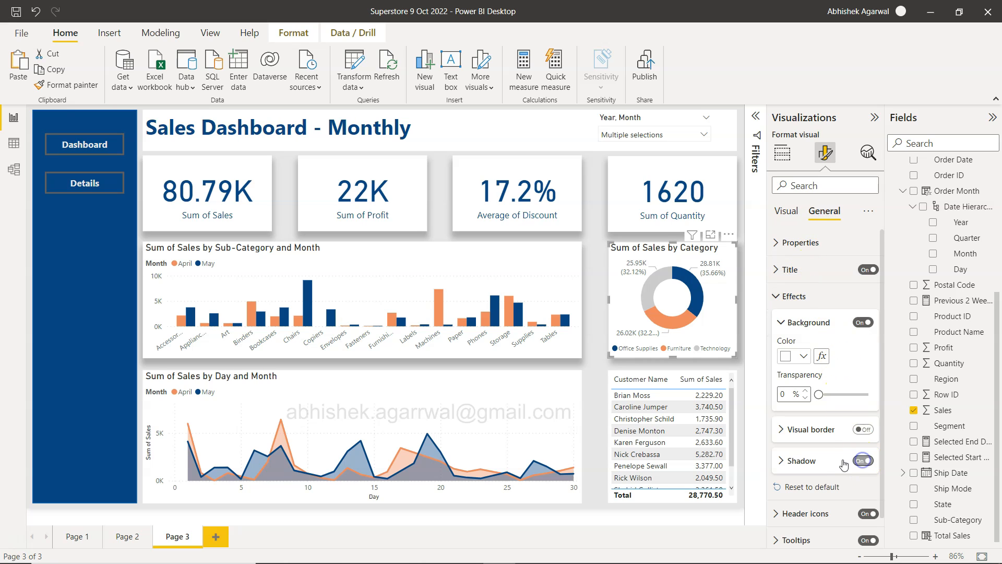
{"action": "left_click", "coordinate": [815, 459]}
{"action": "scroll", "coordinate": [812, 493], "scroll_direction": "down", "scroll_amount": 3}
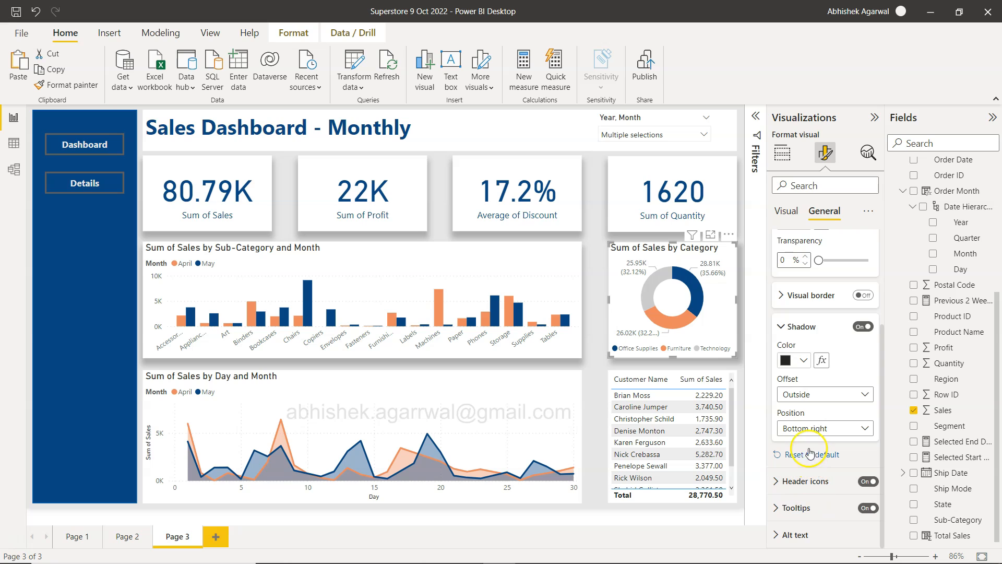
{"action": "left_click", "coordinate": [815, 428]}
{"action": "left_click", "coordinate": [801, 297]}
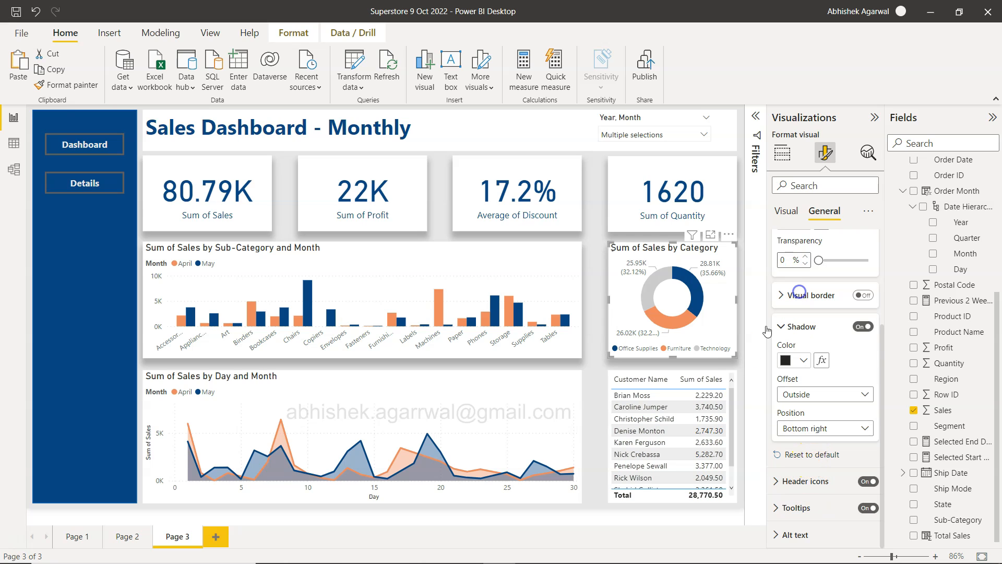
Step: Turn on the shadow for the customer table below the donut chart and set its position to Bottom
{"action": "left_click", "coordinate": [731, 383]}
{"action": "left_click", "coordinate": [862, 326]}
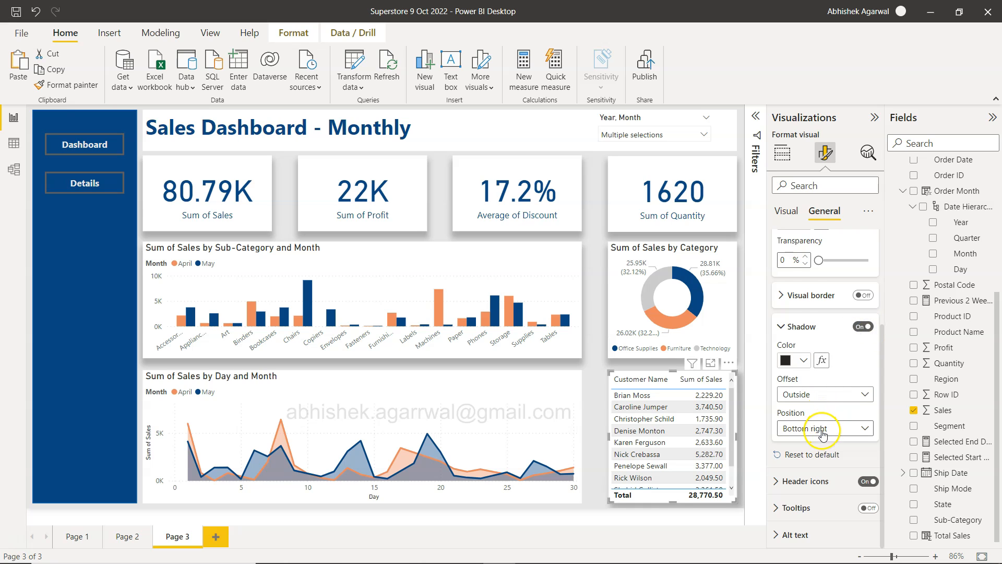
{"action": "left_click", "coordinate": [822, 430]}
{"action": "left_click", "coordinate": [802, 289]}
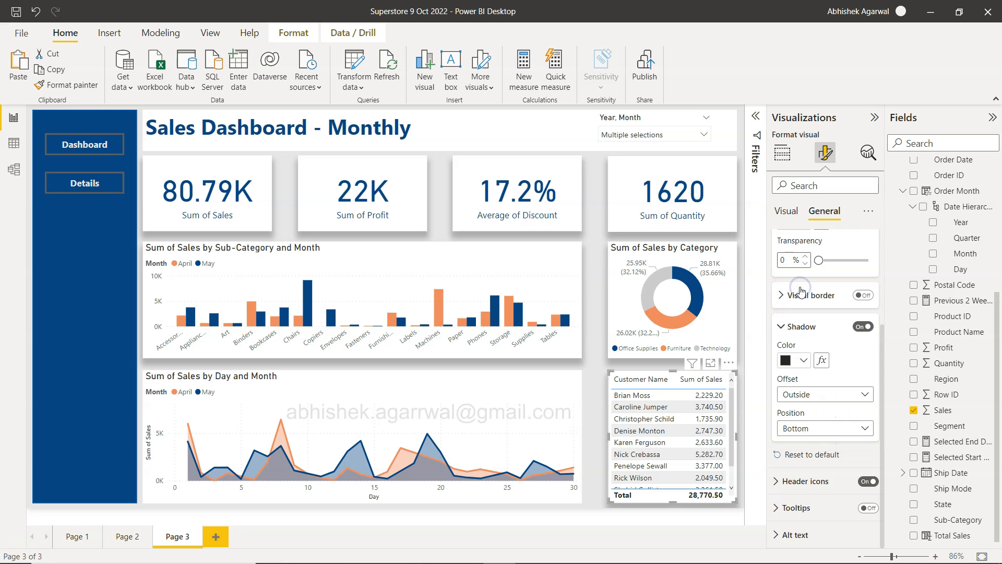
{"action": "left_click", "coordinate": [593, 436]}
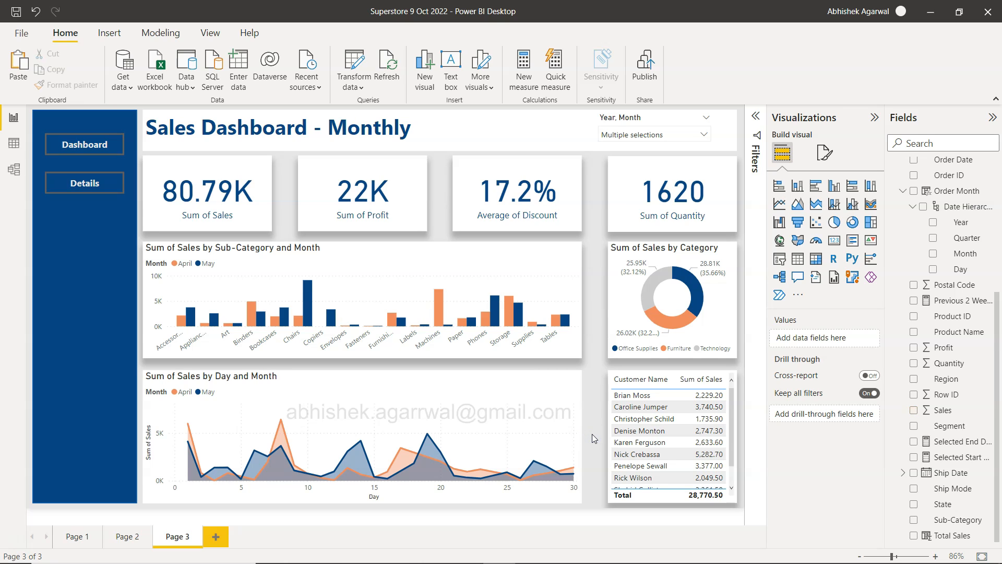
{"action": "left_click", "coordinate": [591, 438]}
Step: Turn on the shadow for the Sum of Sales by Day and Month area chart and set its position to Bottom
{"action": "left_click", "coordinate": [567, 390]}
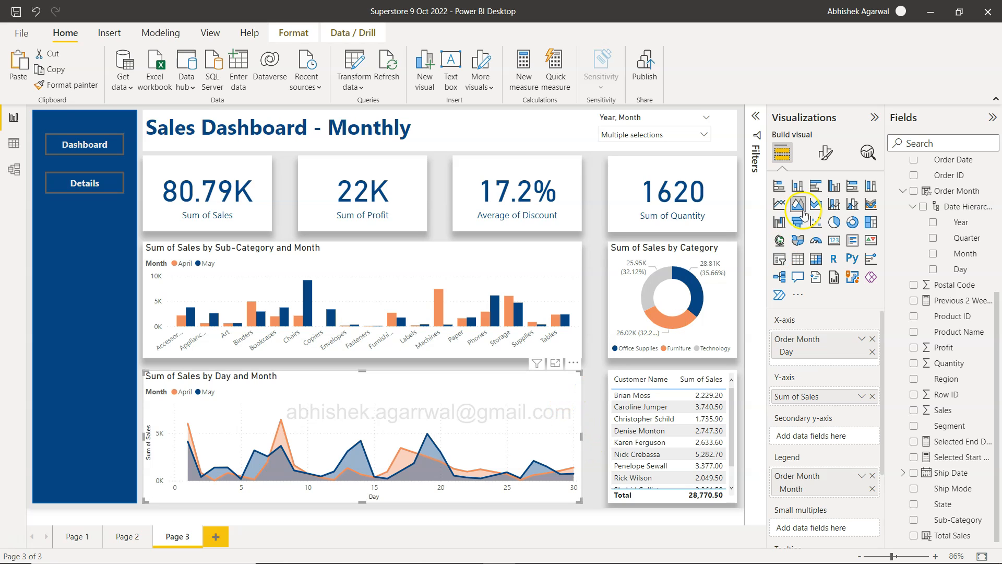
{"action": "left_click", "coordinate": [823, 151]}
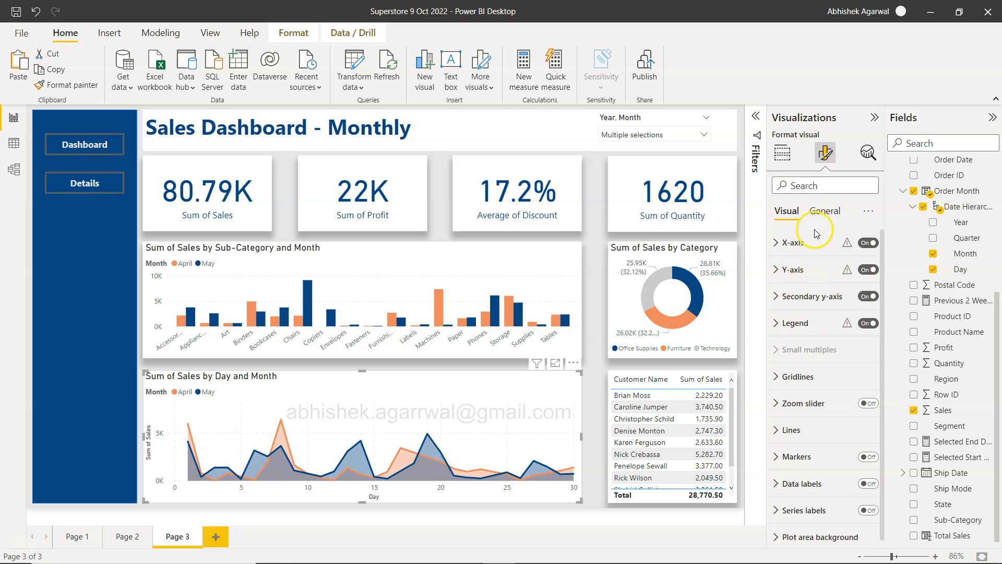
{"action": "left_click", "coordinate": [824, 211]}
{"action": "left_click", "coordinate": [813, 295]}
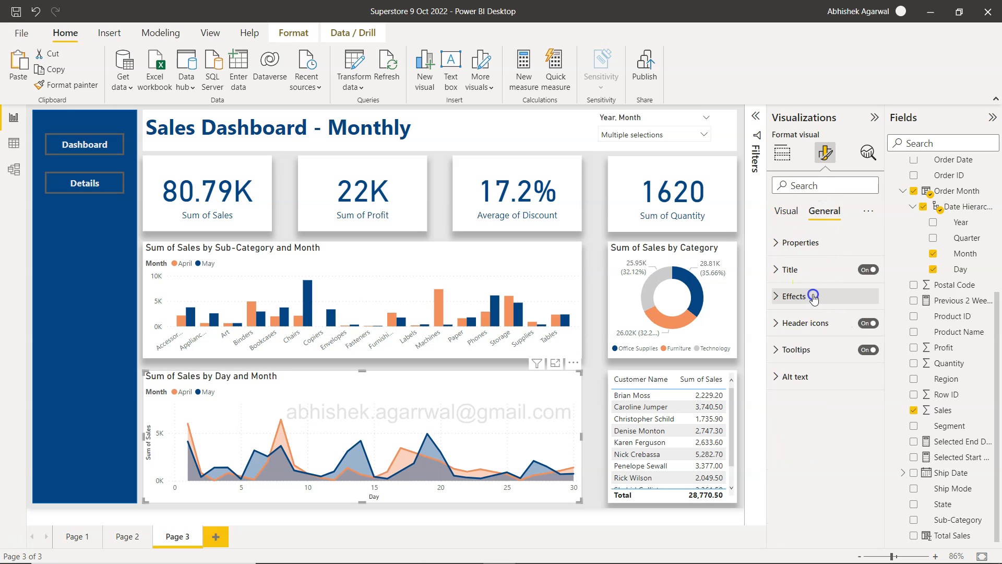
{"action": "left_click", "coordinate": [862, 461]}
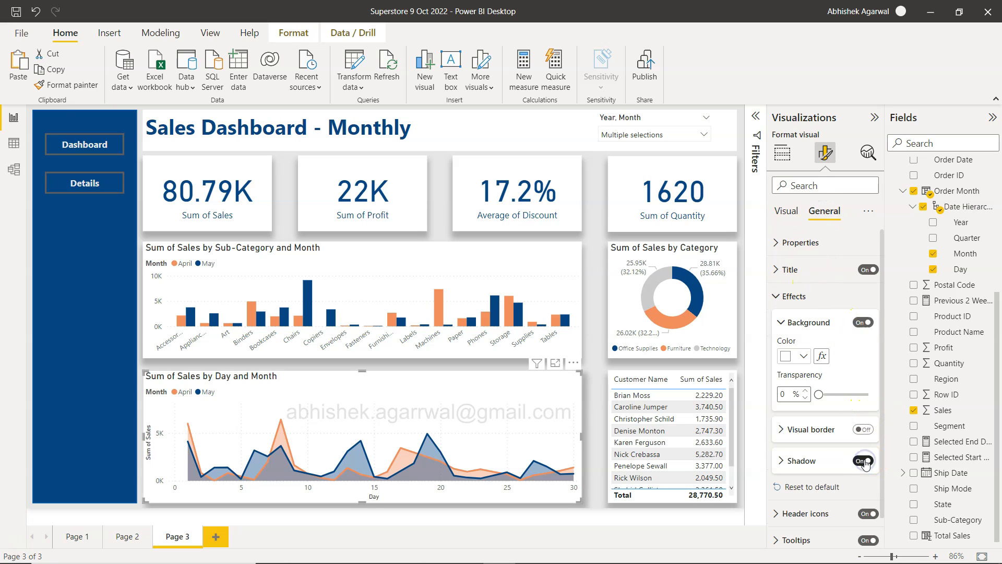
{"action": "left_click", "coordinate": [835, 460]}
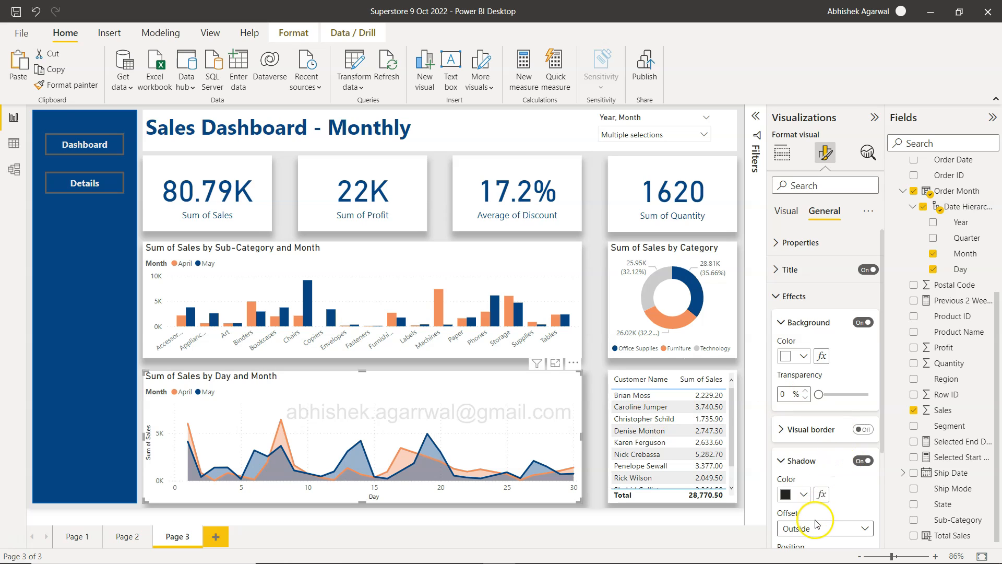
{"action": "scroll", "coordinate": [816, 533], "scroll_direction": "down", "scroll_amount": 3}
{"action": "left_click", "coordinate": [801, 469]}
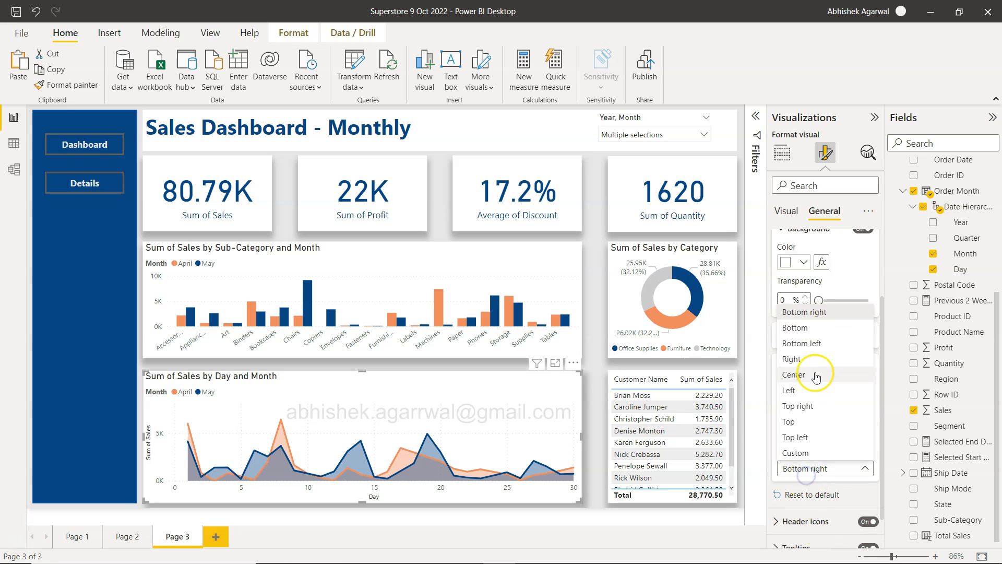
{"action": "left_click", "coordinate": [814, 333]}
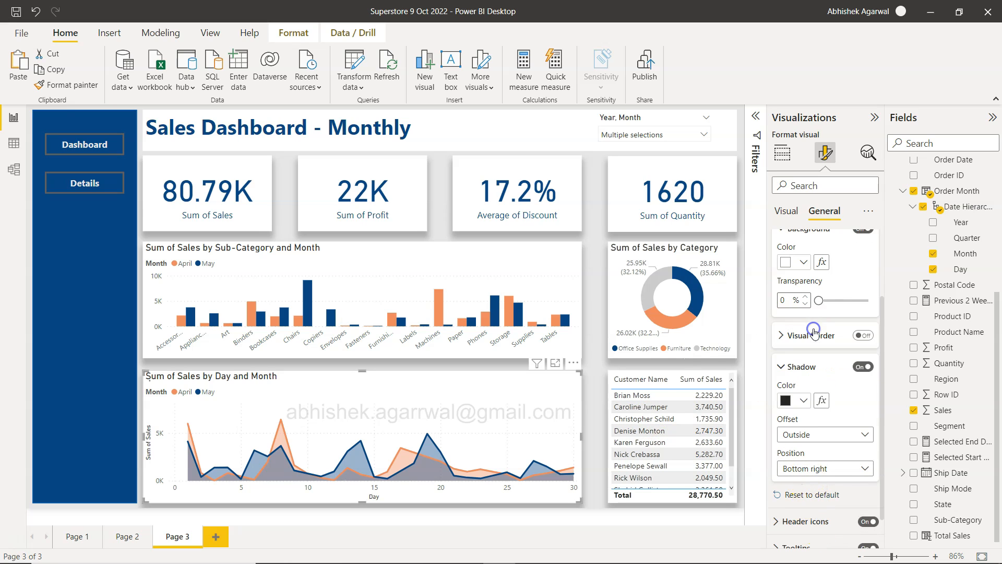
{"action": "left_click", "coordinate": [598, 419]}
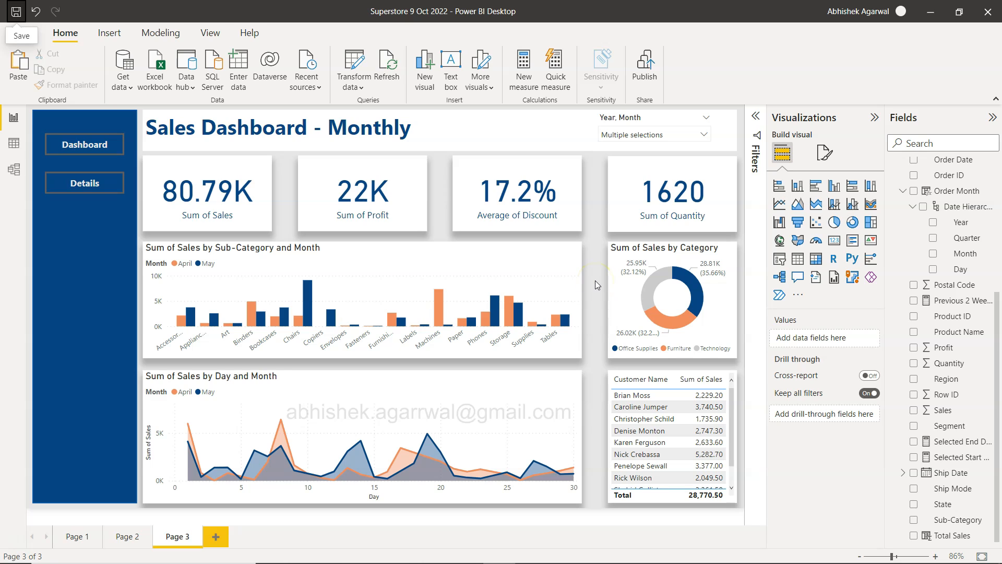
Step: Check the Dashboard and Details buttons on Page 3 and test how they switch the view on Page 2
{"action": "left_click", "coordinate": [82, 185]}
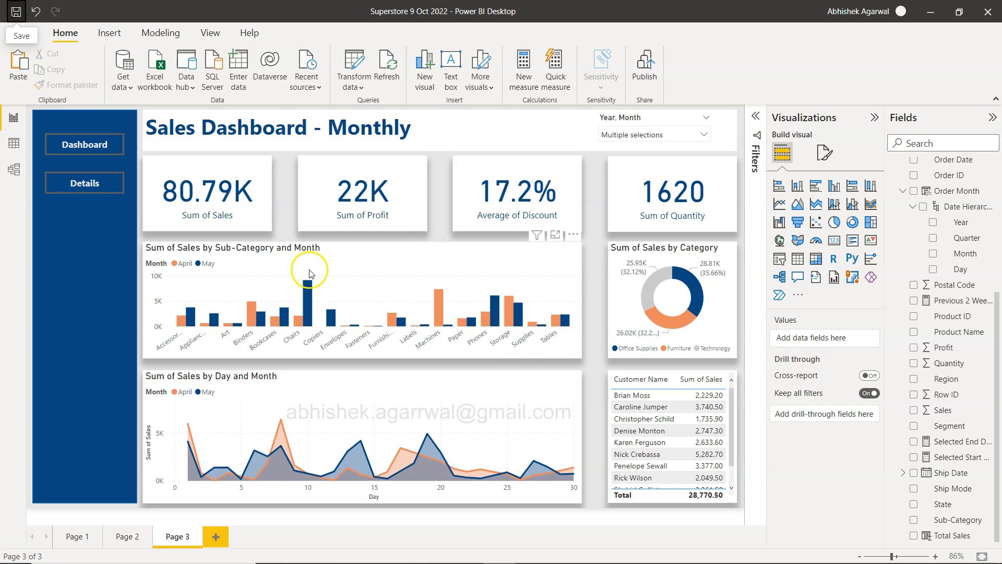
{"action": "left_click", "coordinate": [90, 151]}
{"action": "left_click", "coordinate": [83, 180]}
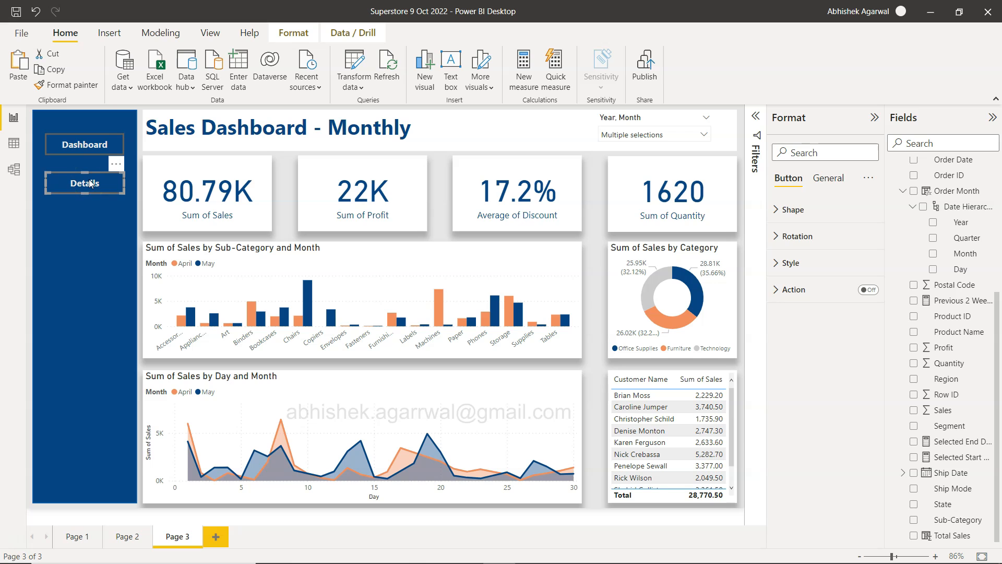
{"action": "left_click", "coordinate": [124, 536]}
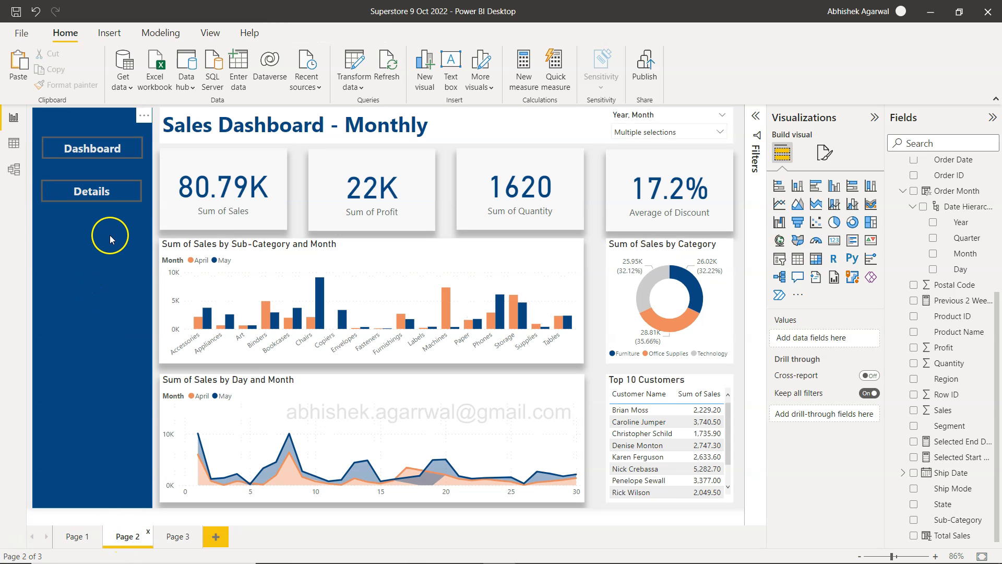
{"action": "left_click", "coordinate": [95, 192], "text": "ctrl"}
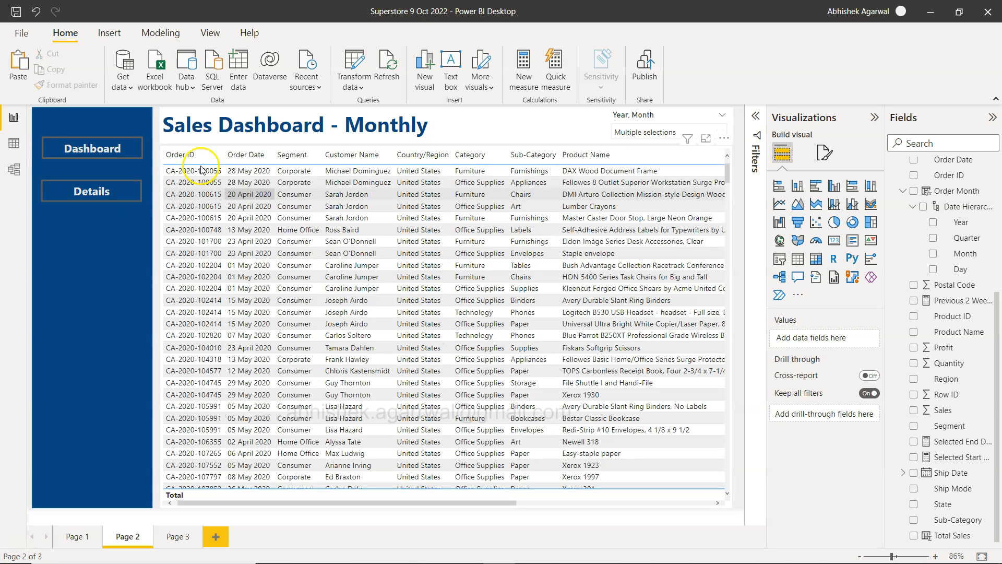
{"action": "left_click", "coordinate": [104, 149], "text": "ctrl"}
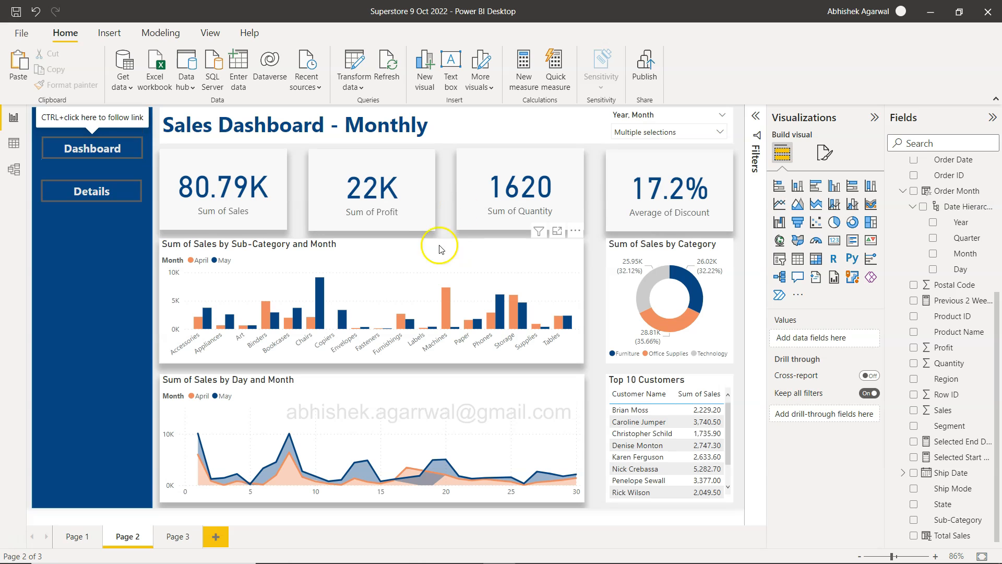
Step: Group the four cards, three charts and customer table on Page 3, with the object selection and bookmark lists displayed
{"action": "left_click", "coordinate": [175, 536]}
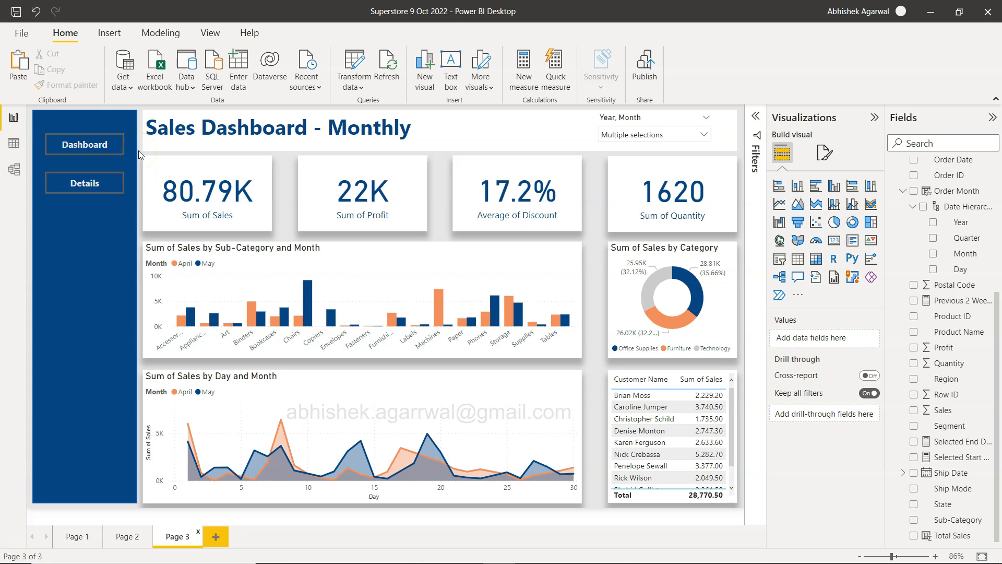
{"action": "left_click_drag", "start_coordinate": [139, 152], "coordinate": [742, 514]}
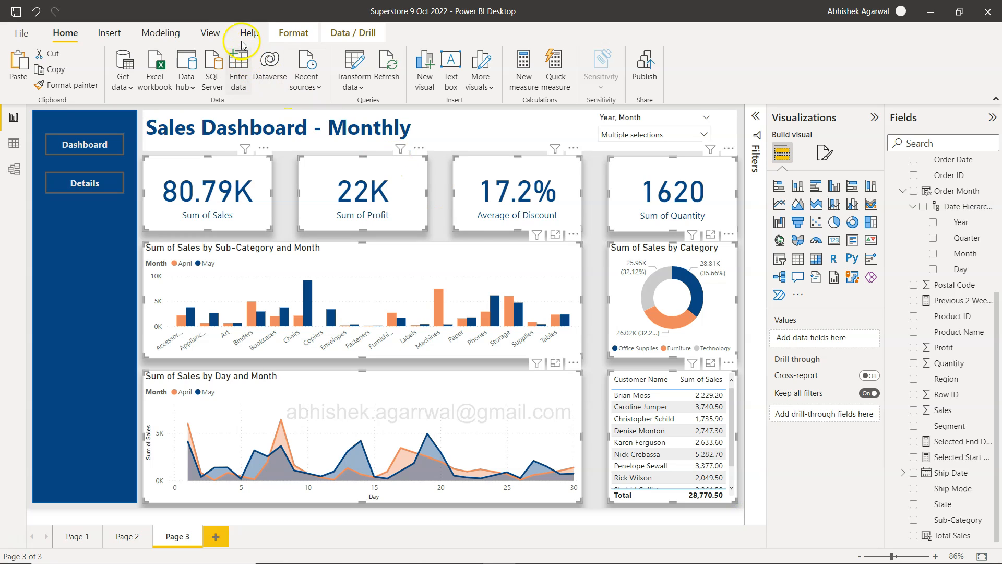
{"action": "left_click", "coordinate": [219, 34]}
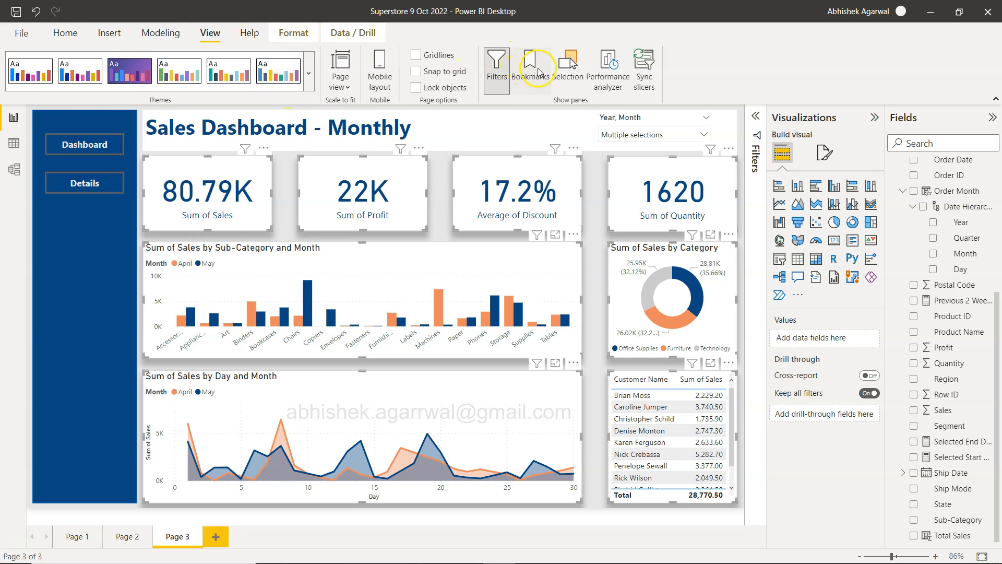
{"action": "left_click", "coordinate": [570, 73]}
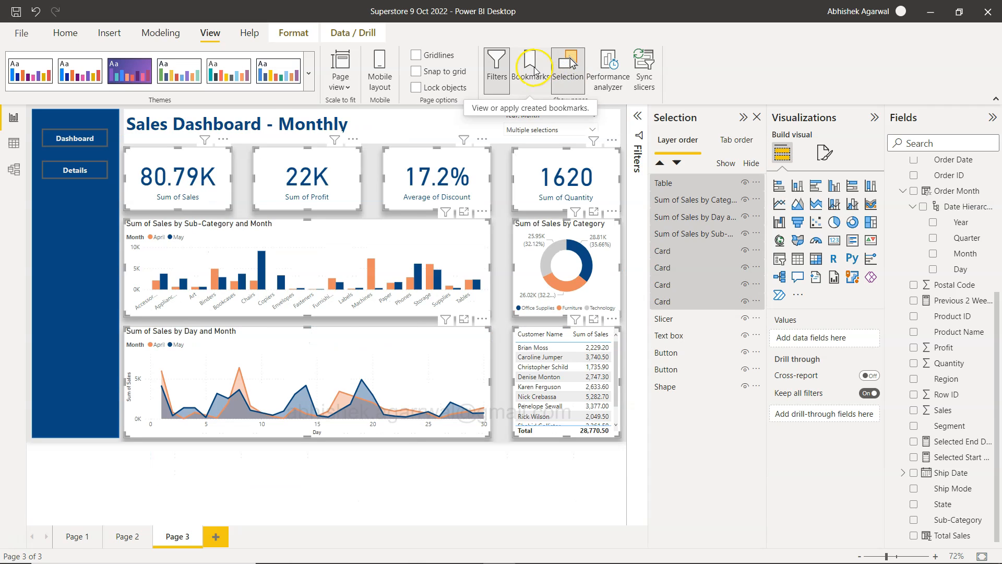
{"action": "left_click", "coordinate": [535, 71]}
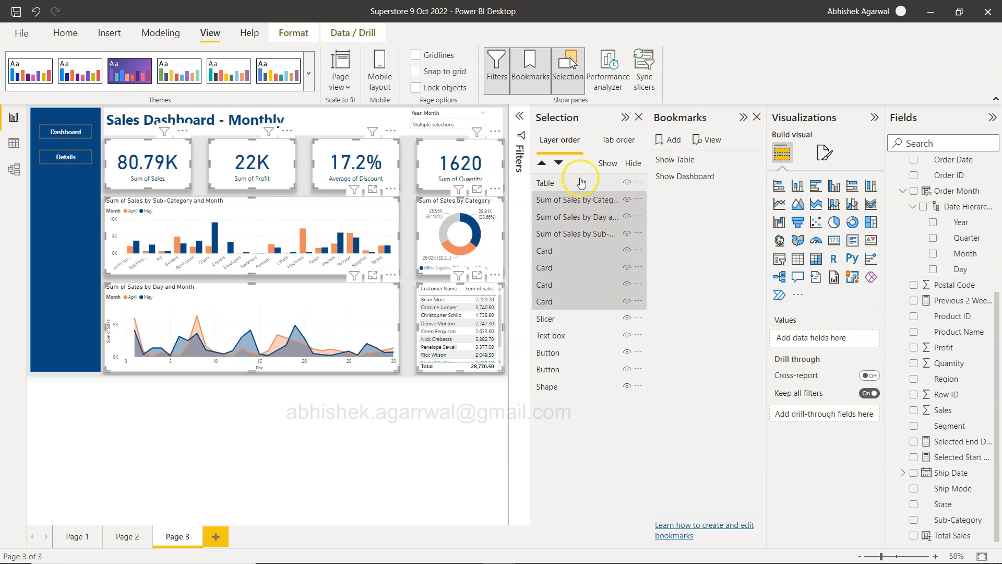
{"action": "left_click", "coordinate": [639, 182]}
{"action": "mouse_move", "coordinate": [679, 190]}
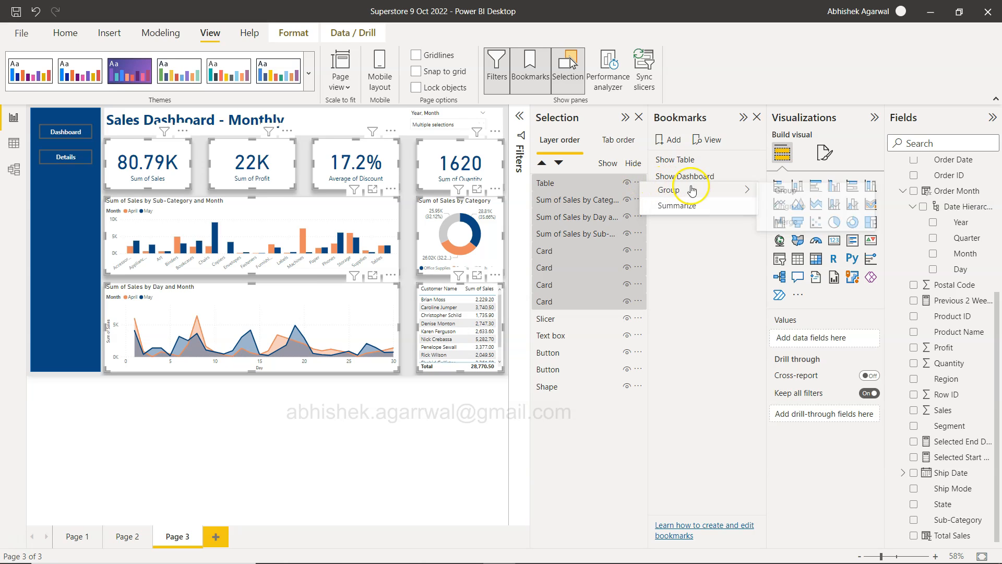
{"action": "left_click", "coordinate": [778, 191]}
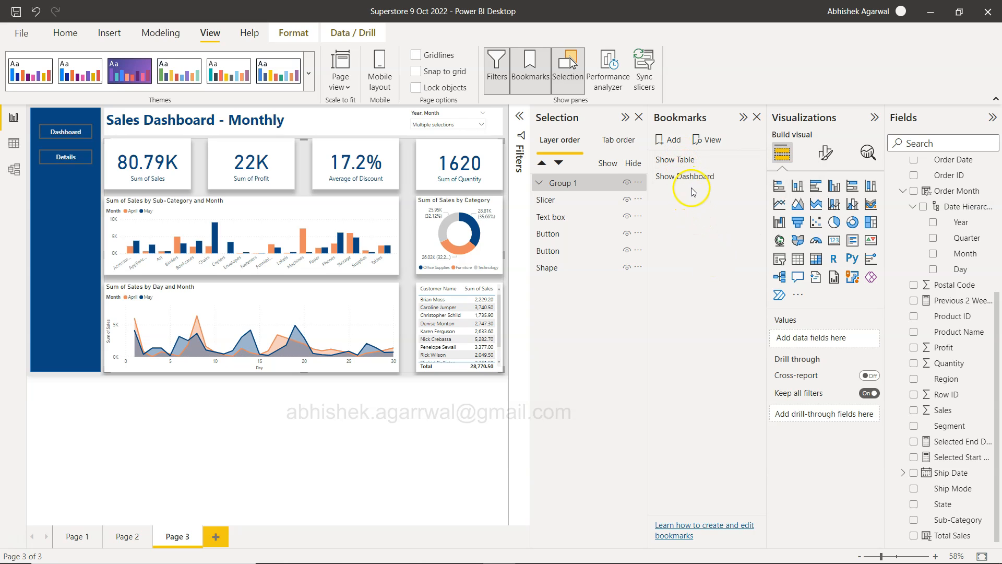
Step: Hide the group containing the cards, charts and customer table on Page 3
{"action": "left_click", "coordinate": [607, 187]}
{"action": "left_click", "coordinate": [571, 186]}
{"action": "left_click", "coordinate": [336, 278]}
{"action": "left_click", "coordinate": [601, 184]}
{"action": "left_click", "coordinate": [626, 183]}
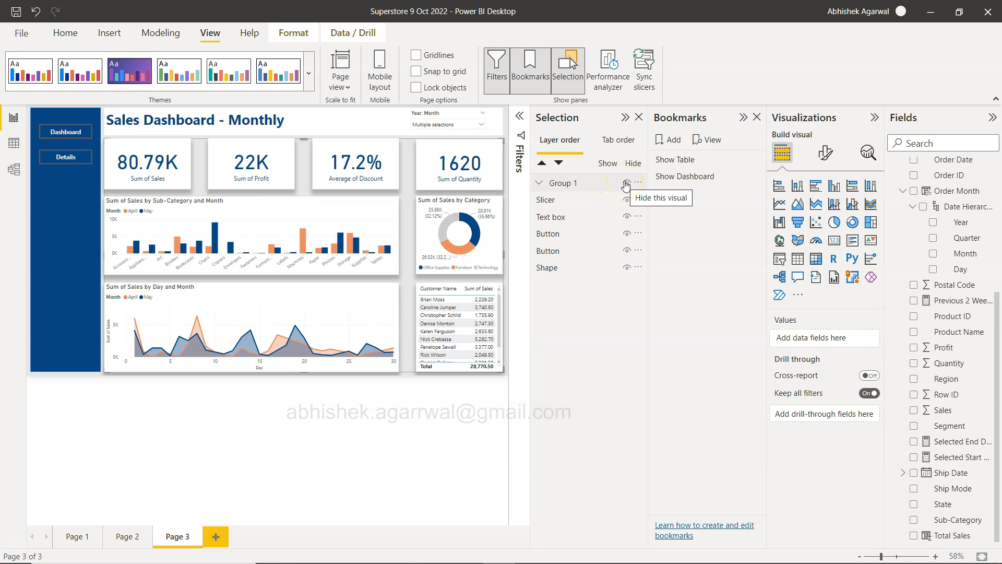
{"action": "left_click", "coordinate": [626, 182]}
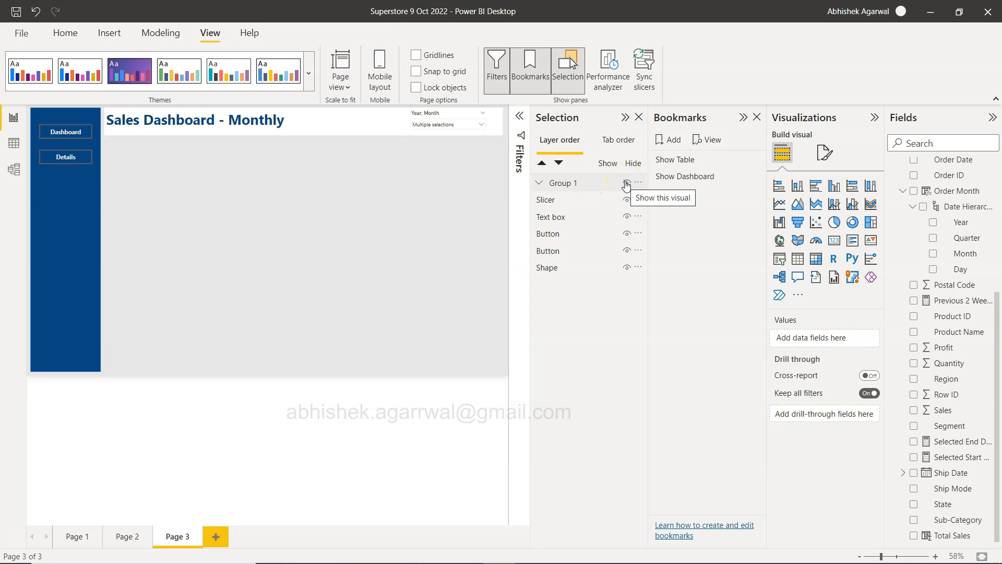
Step: Add a bookmark of Page 3 with the visuals group hidden and name it Show New Table
{"action": "left_click", "coordinate": [666, 142]}
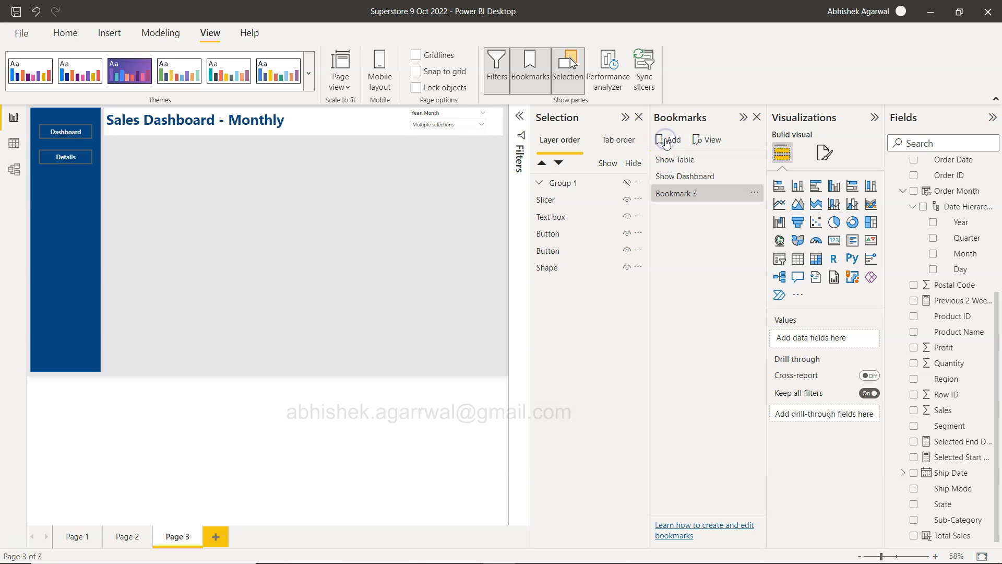
{"action": "left_click", "coordinate": [755, 192]}
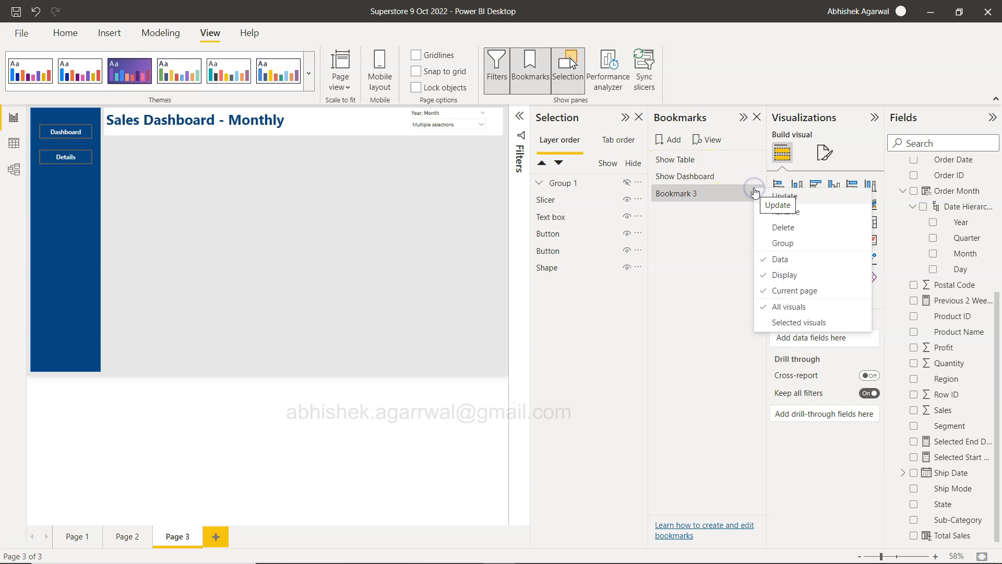
{"action": "left_click", "coordinate": [777, 213]}
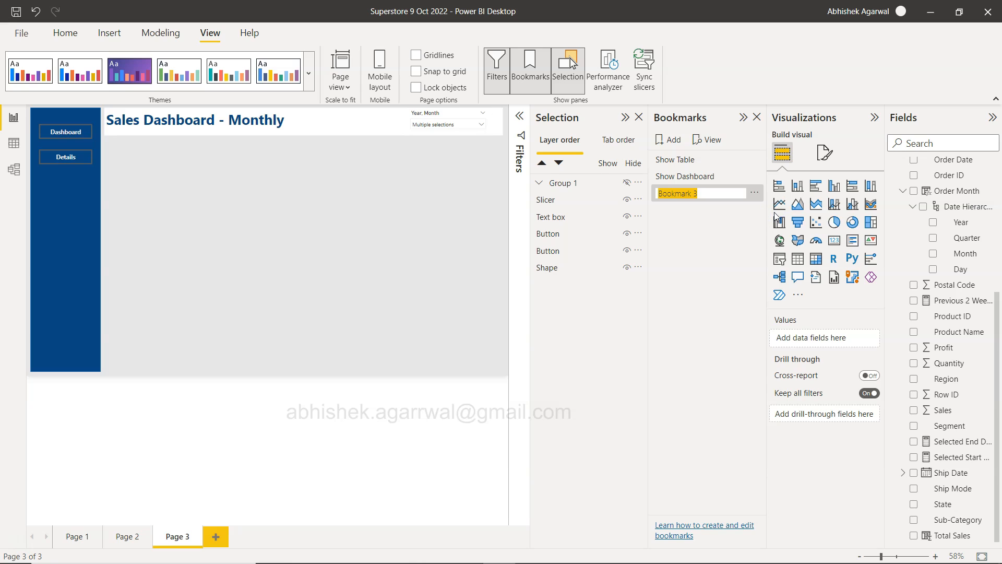
{"action": "type", "text": "Show New Table"}
{"action": "key", "text": "Return"}
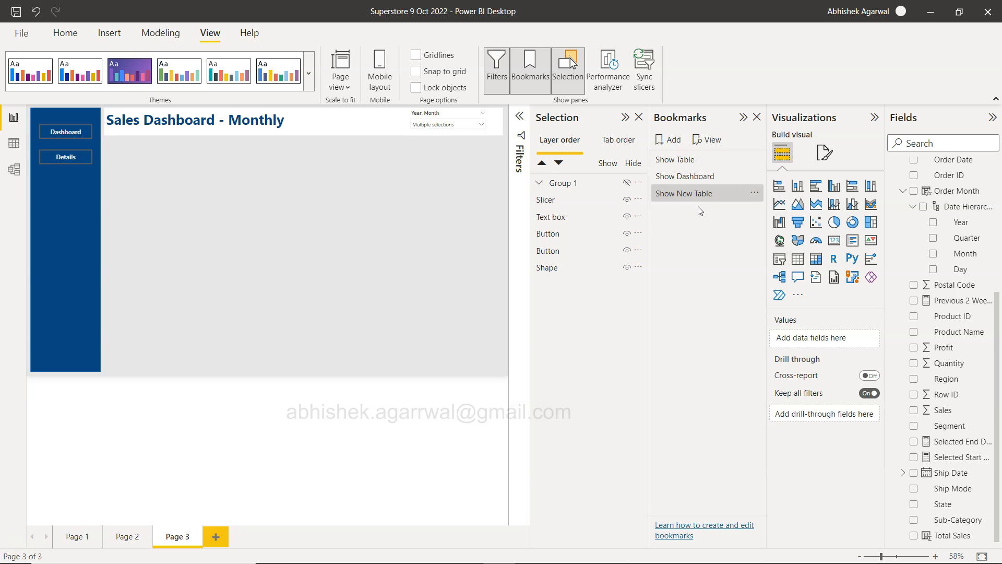
Step: Show the visuals group on Page 3 again and capture that view as a bookmark named Show New Dashboard
{"action": "left_click", "coordinate": [626, 183]}
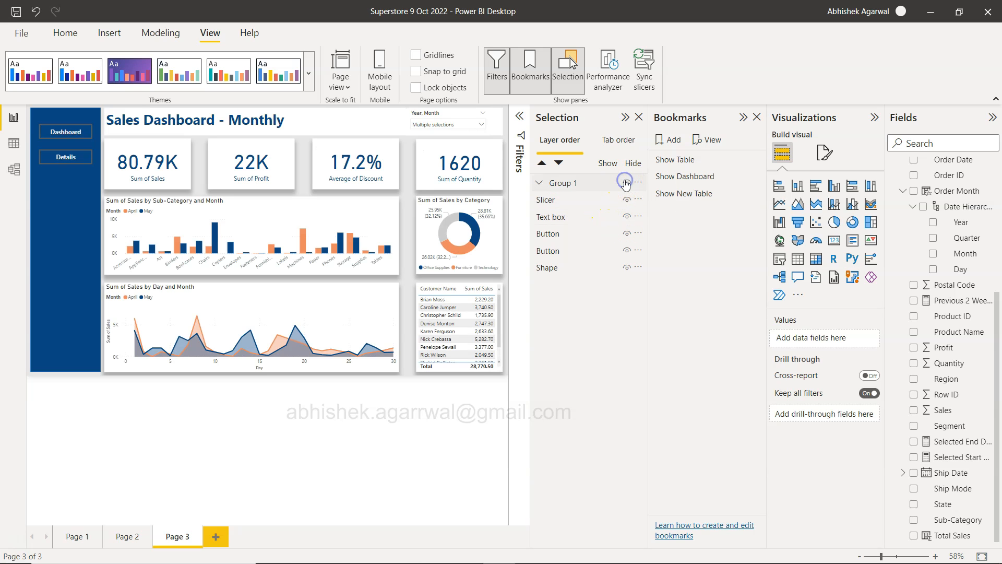
{"action": "left_click", "coordinate": [672, 142]}
{"action": "left_click", "coordinate": [754, 209]}
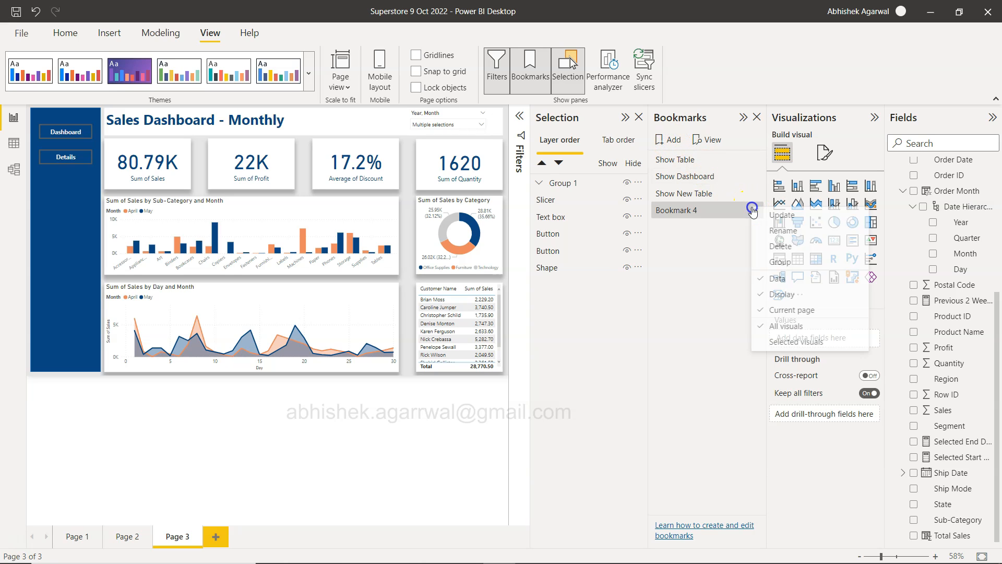
{"action": "left_click", "coordinate": [775, 230]}
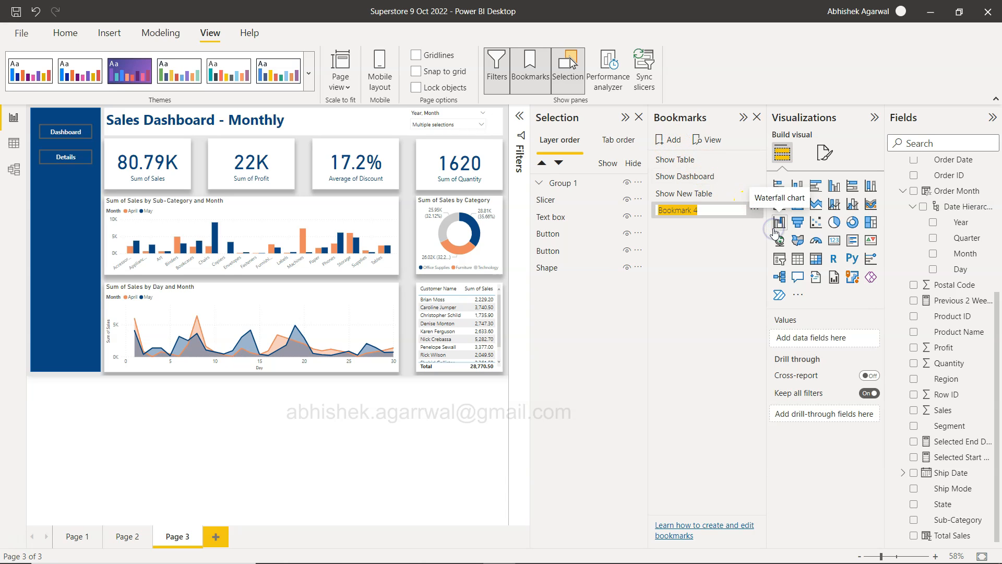
{"action": "type", "text": "Show New Dashboard"}
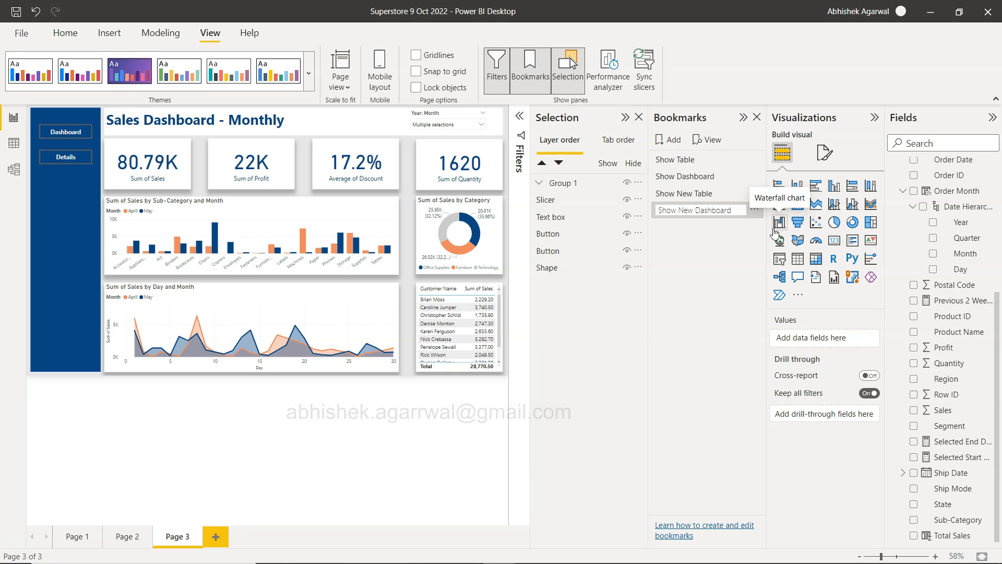
{"action": "key", "text": "Return"}
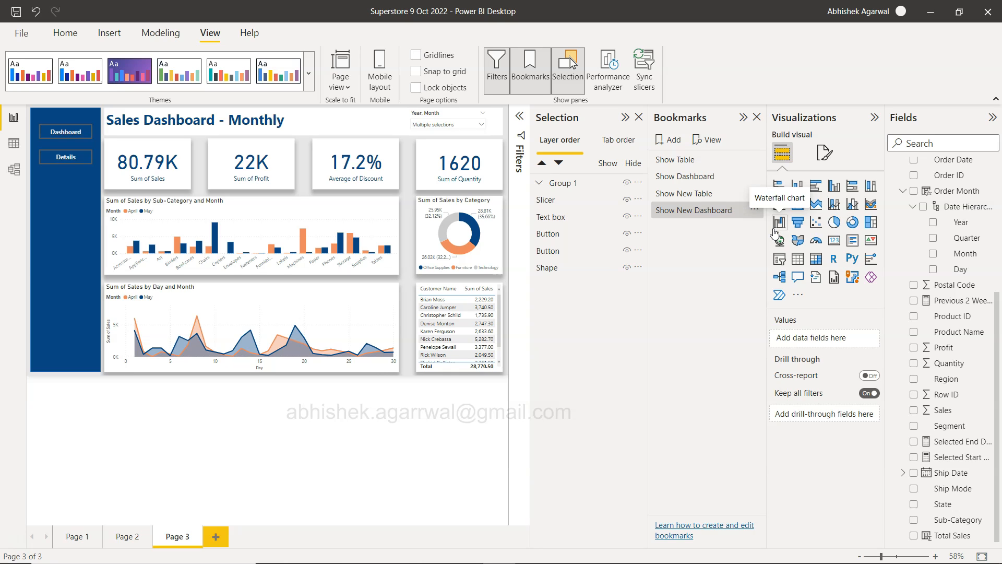
{"action": "left_click", "coordinate": [715, 313]}
{"action": "left_click", "coordinate": [452, 242]}
{"action": "left_click", "coordinate": [127, 181]}
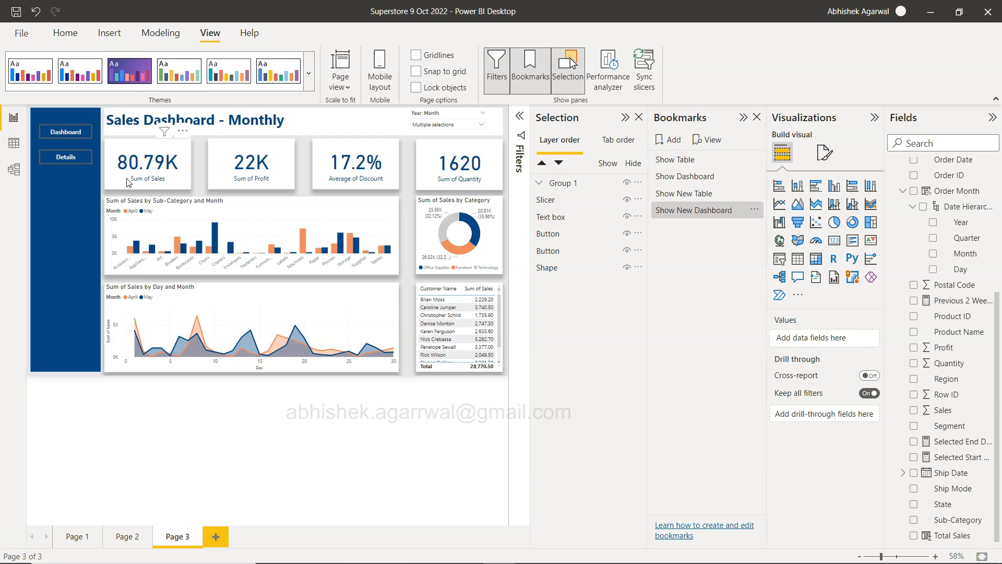
Step: Turn on the action for the Dashboard button, with type Bookmark and the Show New Dashboard bookmark as its target
{"action": "left_click", "coordinate": [62, 132]}
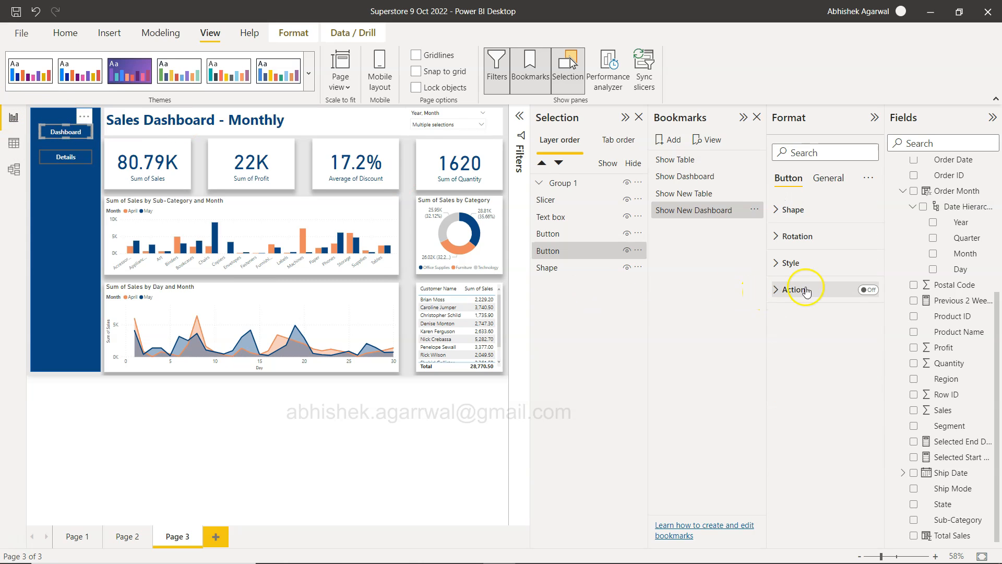
{"action": "left_click", "coordinate": [880, 292]}
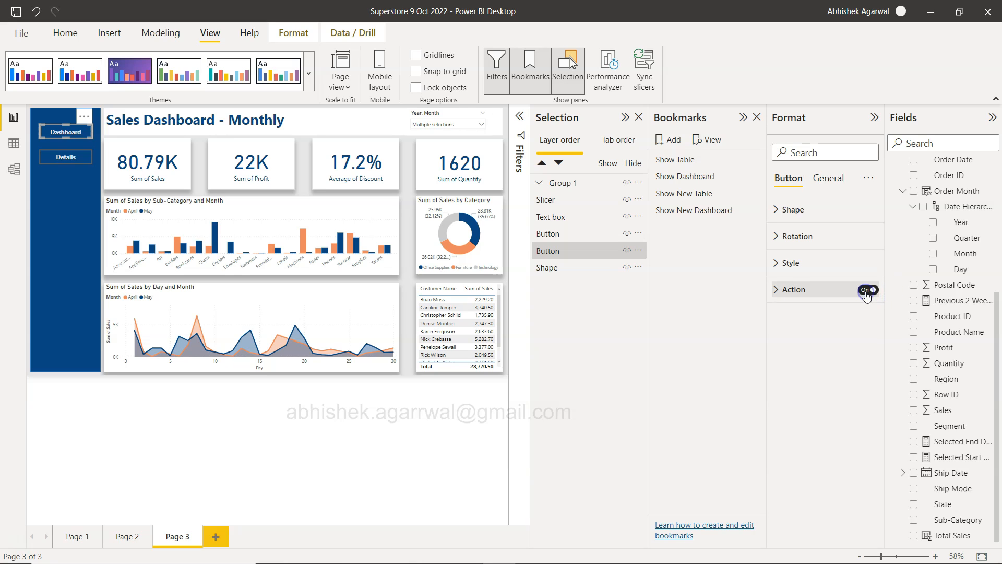
{"action": "left_click", "coordinate": [782, 292]}
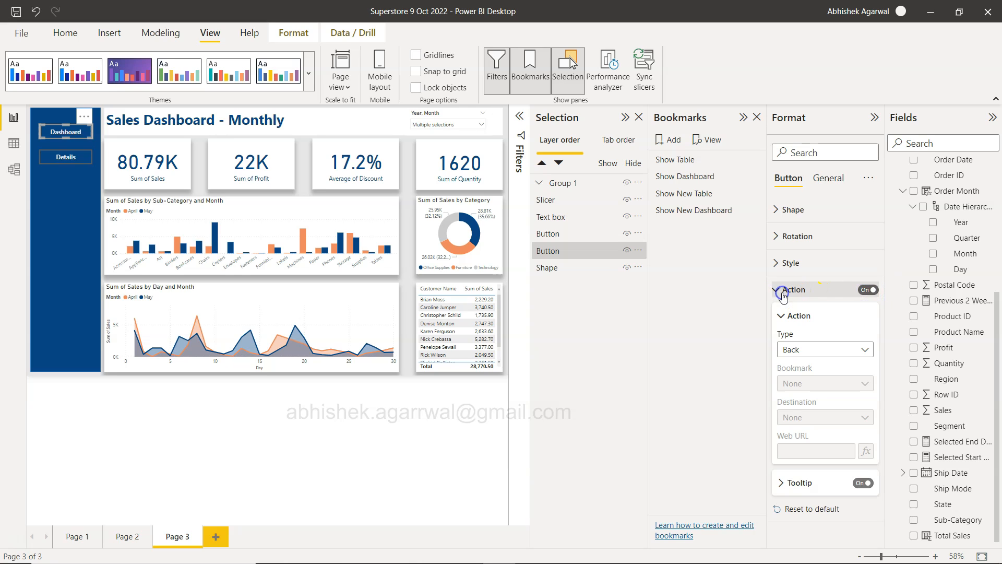
{"action": "left_click", "coordinate": [812, 355]}
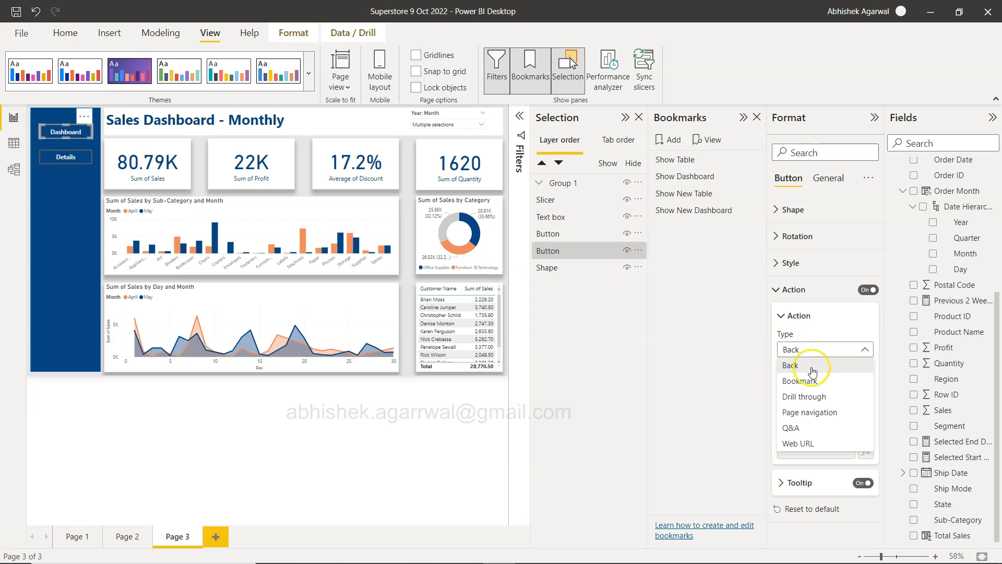
{"action": "left_click", "coordinate": [811, 380]}
{"action": "left_click", "coordinate": [812, 383]}
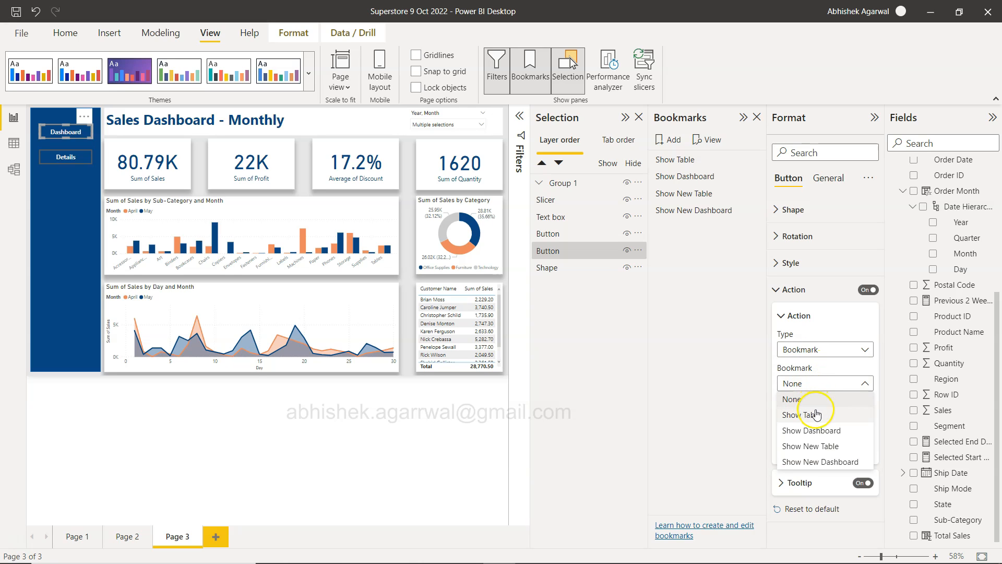
{"action": "left_click", "coordinate": [830, 462]}
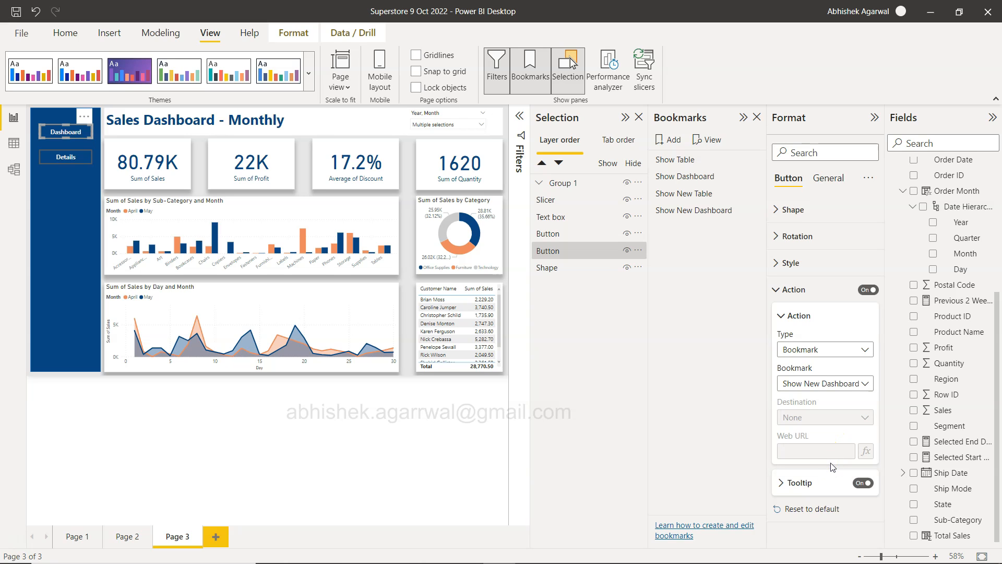
Step: Turn on the action for the Details button, with type Bookmark and the Show New Table bookmark as its target
{"action": "left_click", "coordinate": [55, 163]}
{"action": "left_click", "coordinate": [867, 290]}
{"action": "left_click", "coordinate": [838, 346]}
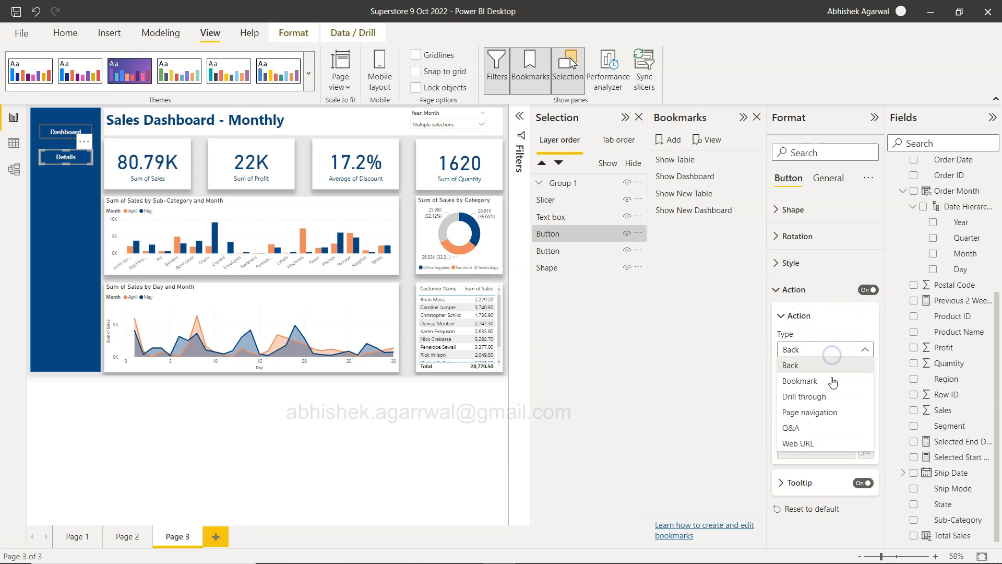
{"action": "left_click", "coordinate": [833, 388]}
{"action": "left_click", "coordinate": [829, 384]}
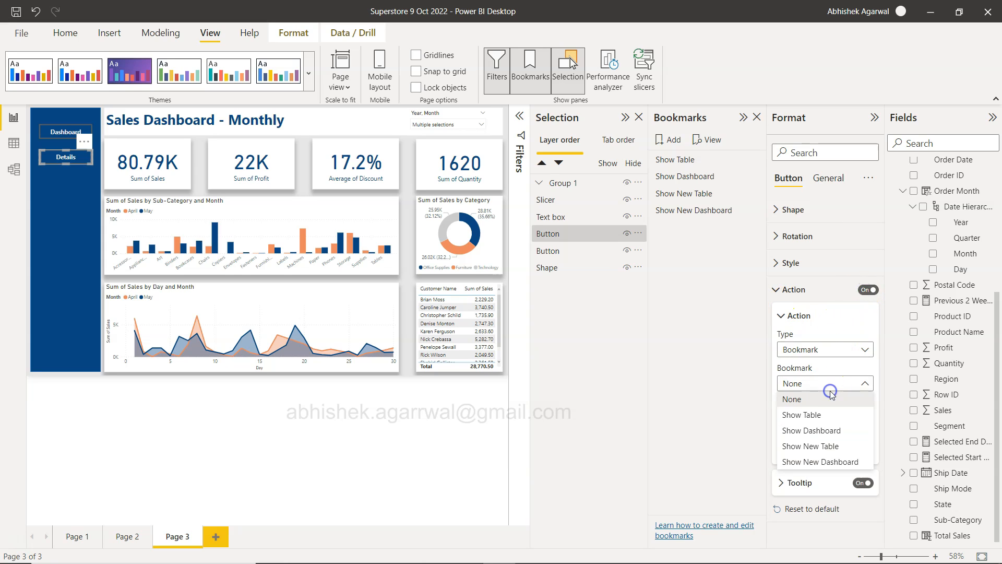
{"action": "left_click", "coordinate": [830, 447]}
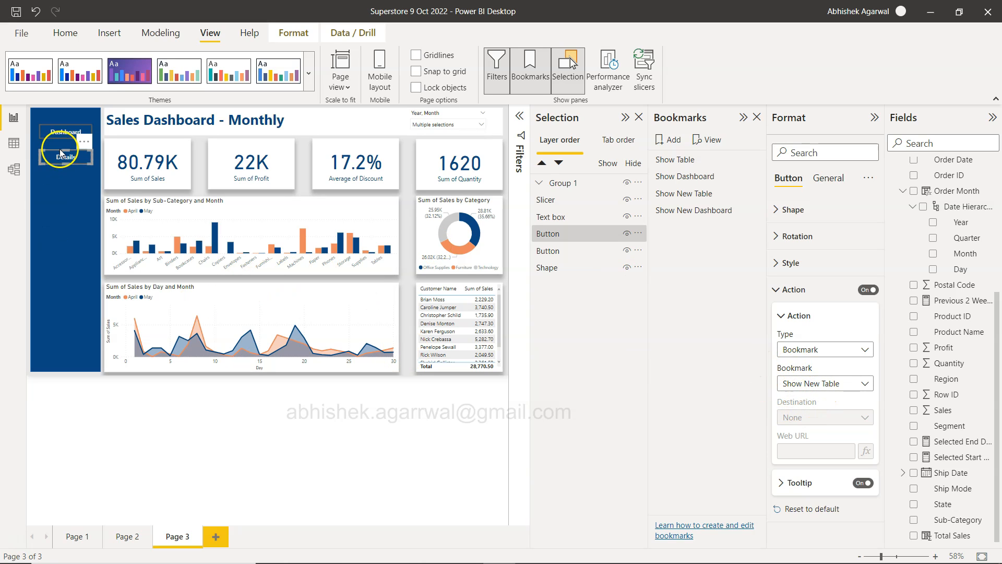
Step: Collapse the formatting, bookmark and object selection lists and test the Dashboard and Details buttons, leaving Page 3 on the details view
{"action": "left_click", "coordinate": [66, 128]}
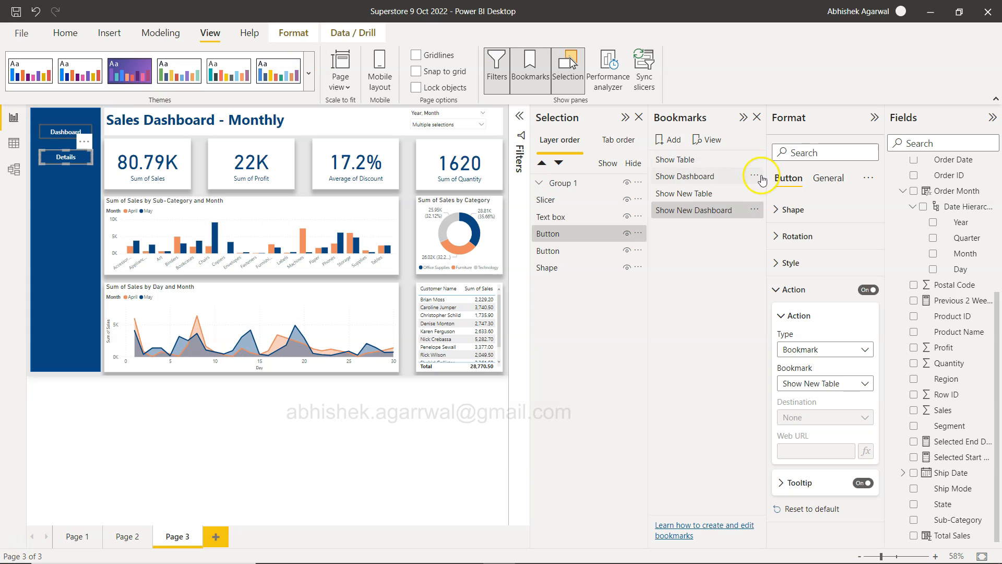
{"action": "left_click", "coordinate": [875, 118]}
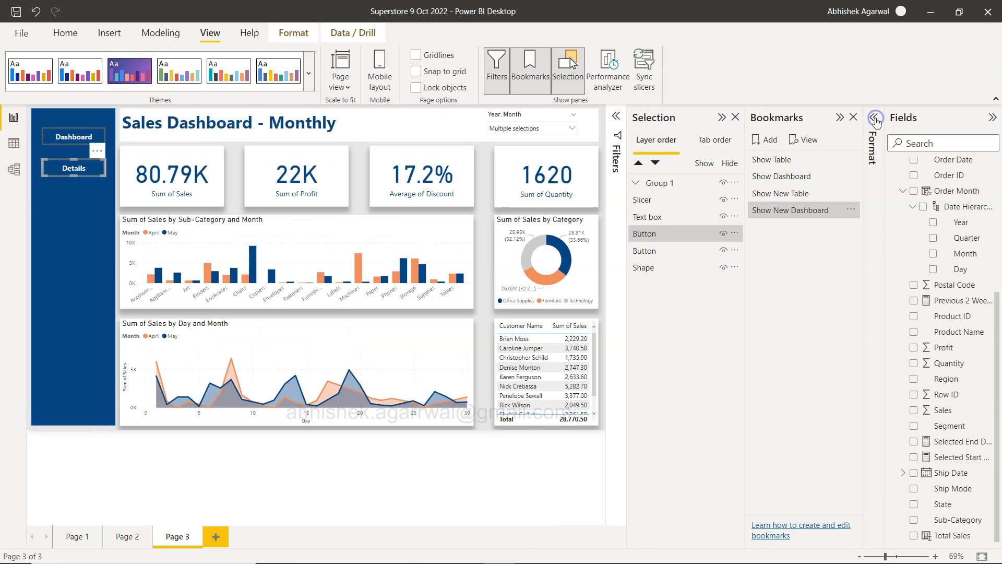
{"action": "left_click", "coordinate": [839, 119]}
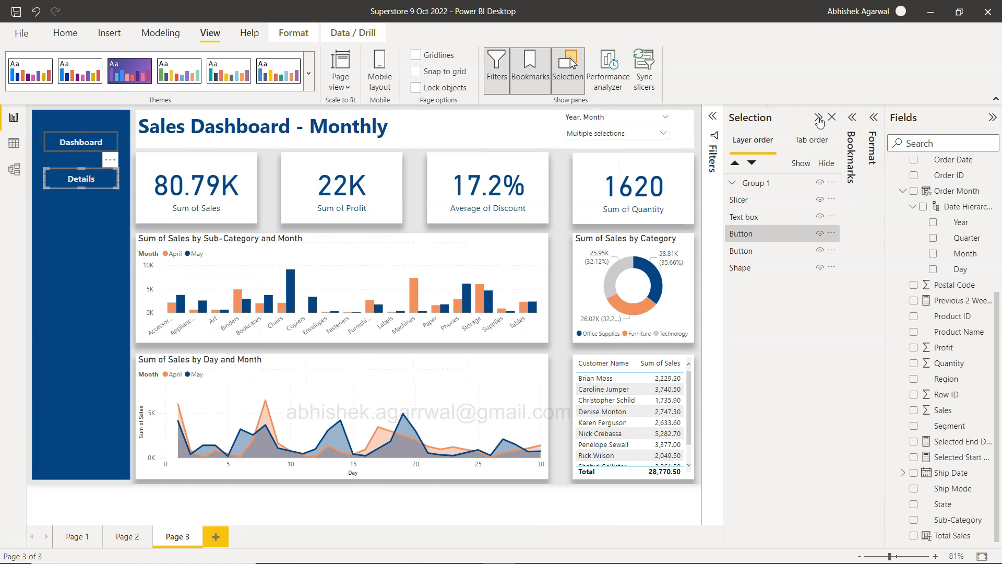
{"action": "left_click", "coordinate": [818, 118]}
{"action": "left_click", "coordinate": [71, 282]}
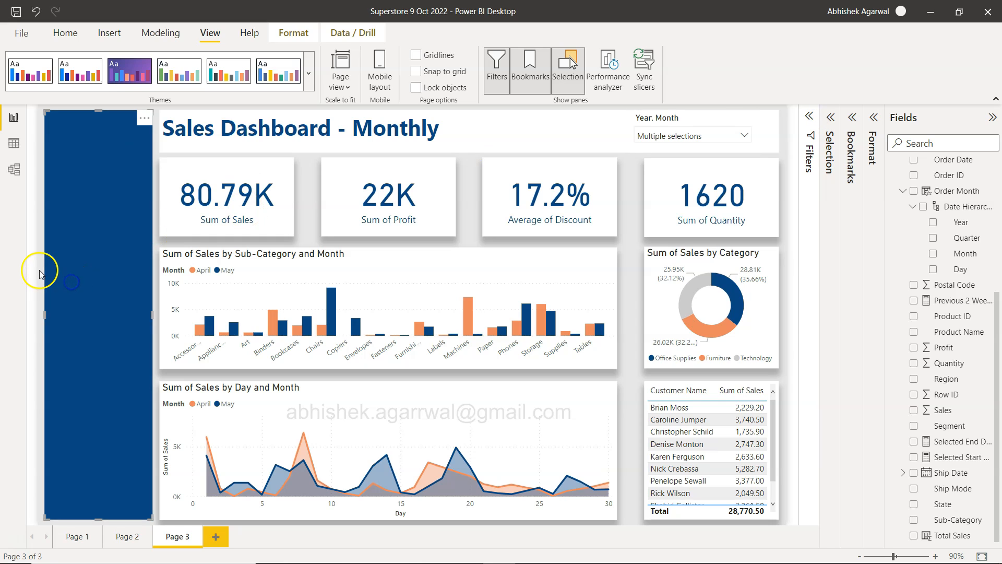
{"action": "left_click", "coordinate": [38, 272]}
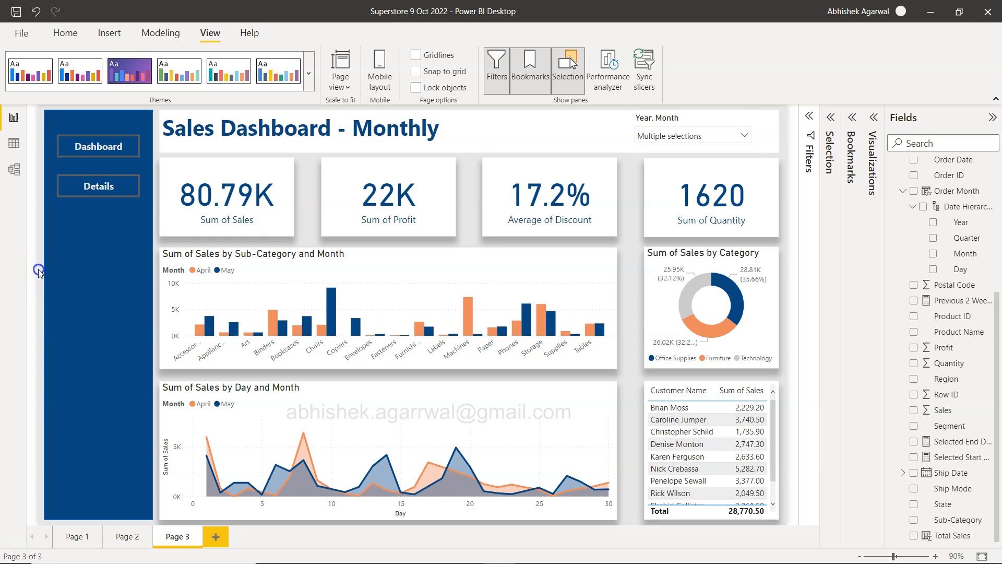
{"action": "left_click", "coordinate": [100, 189], "text": "ctrl"}
{"action": "left_click", "coordinate": [488, 243]}
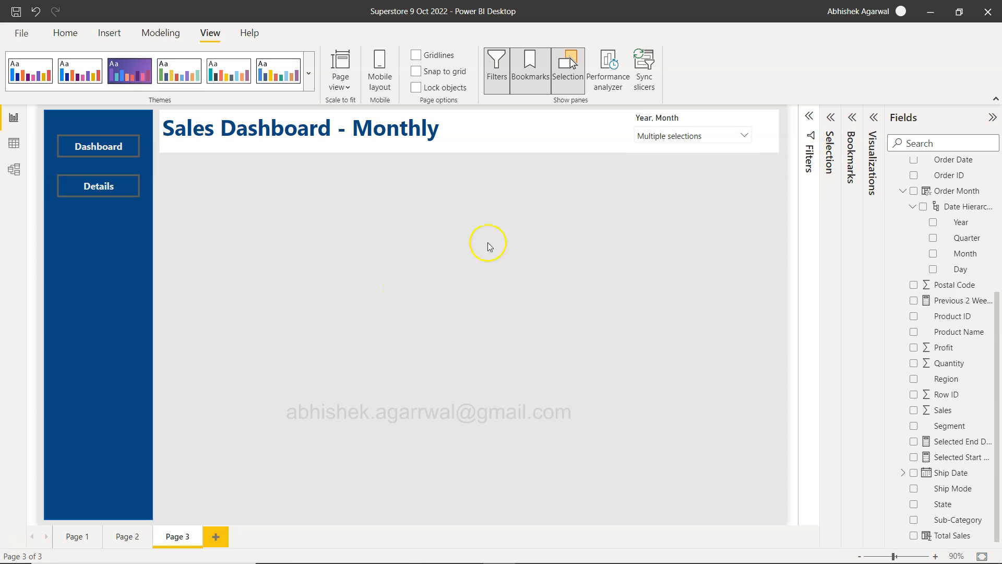
{"action": "left_click", "coordinate": [744, 206]}
{"action": "left_click", "coordinate": [512, 205]}
Step: Insert a table visual on Page 3 and size it to fill the empty area below the title
{"action": "left_click", "coordinate": [873, 118]}
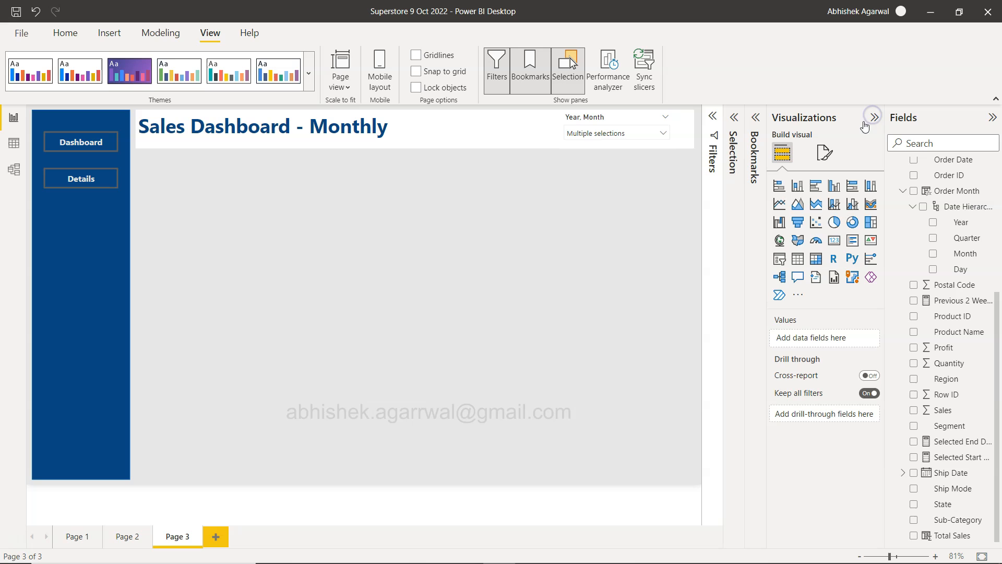
{"action": "left_click", "coordinate": [798, 259]}
{"action": "left_click_drag", "start_coordinate": [621, 214], "coordinate": [174, 182]}
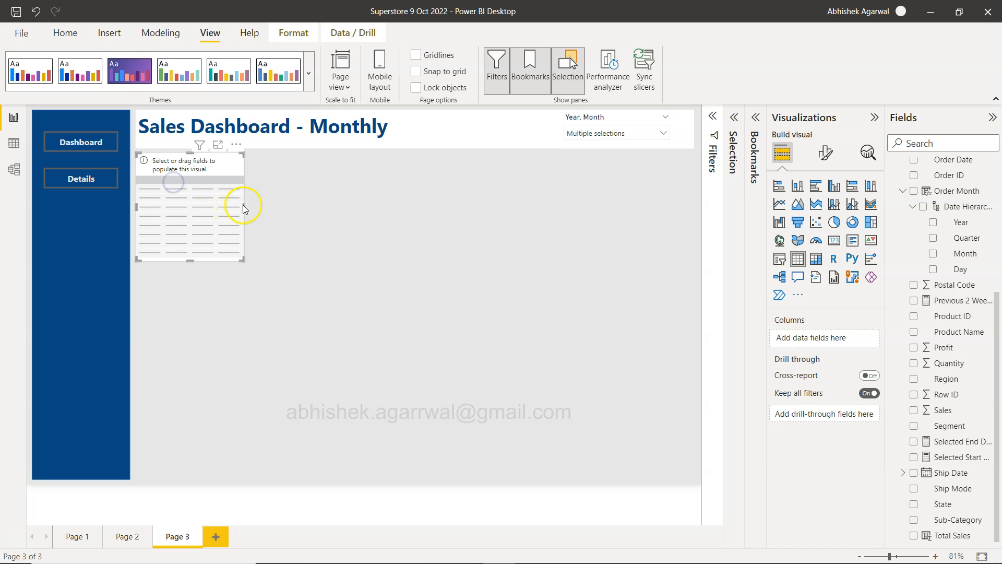
{"action": "left_click_drag", "start_coordinate": [243, 208], "coordinate": [694, 241]}
{"action": "left_click_drag", "start_coordinate": [415, 261], "coordinate": [401, 478]}
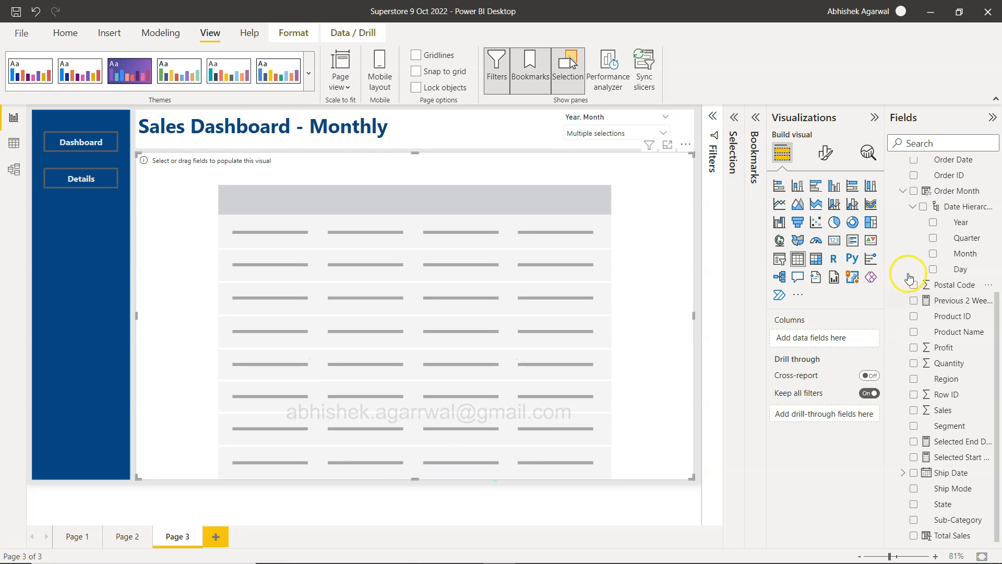
Step: Add Order ID, Order Date, Country/Region and Customer Name as columns of the new table
{"action": "scroll", "coordinate": [919, 258], "scroll_direction": "up", "scroll_amount": 3}
{"action": "scroll", "coordinate": [920, 257], "scroll_direction": "up", "scroll_amount": 3}
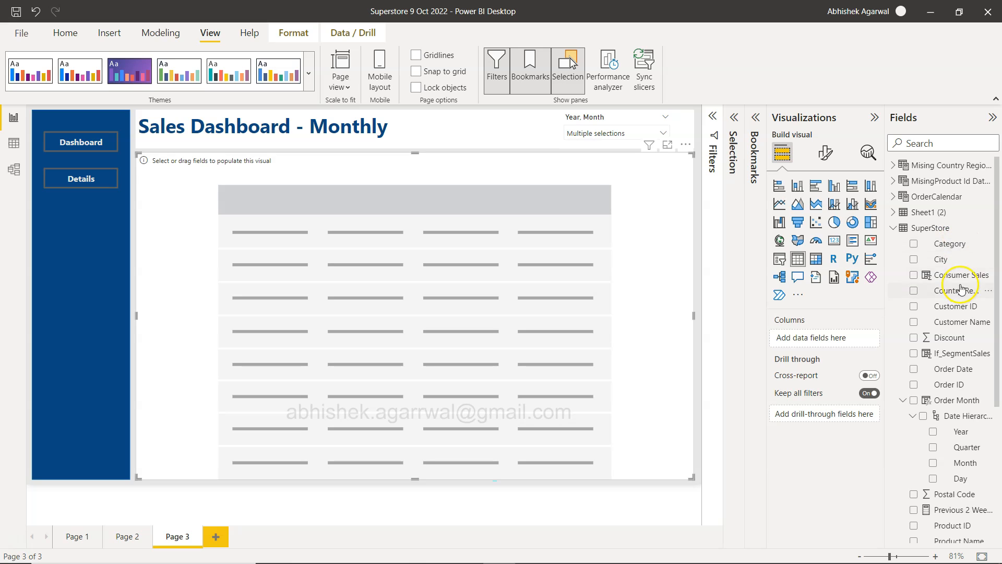
{"action": "scroll", "coordinate": [959, 290], "scroll_direction": "down", "scroll_amount": 2}
{"action": "left_click_drag", "start_coordinate": [929, 313], "coordinate": [825, 330]}
{"action": "left_click_drag", "start_coordinate": [948, 288], "coordinate": [871, 346]}
{"action": "left_click_drag", "start_coordinate": [958, 311], "coordinate": [824, 337]}
{"action": "left_click_drag", "start_coordinate": [932, 285], "coordinate": [836, 352]}
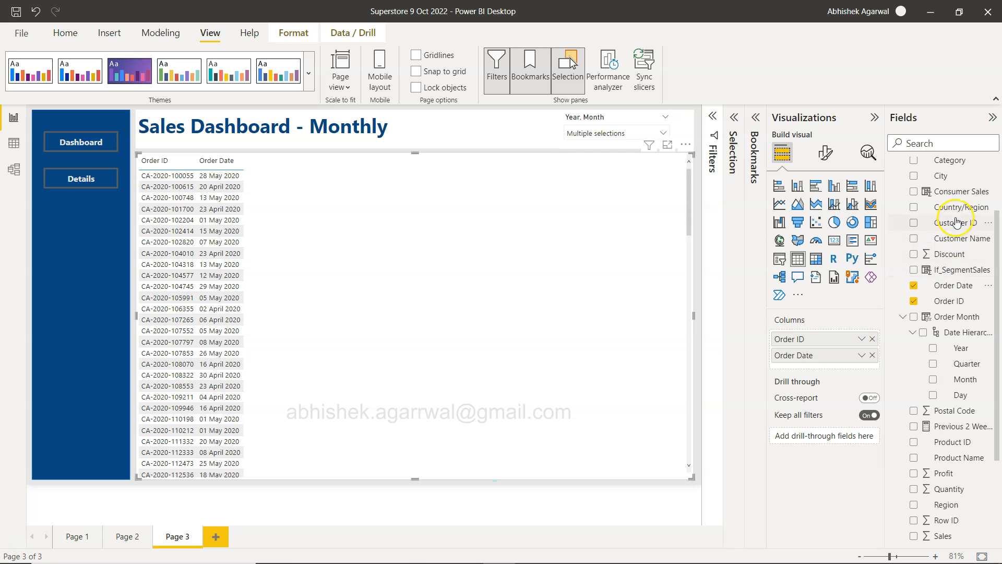
{"action": "left_click_drag", "start_coordinate": [956, 207], "coordinate": [839, 362]}
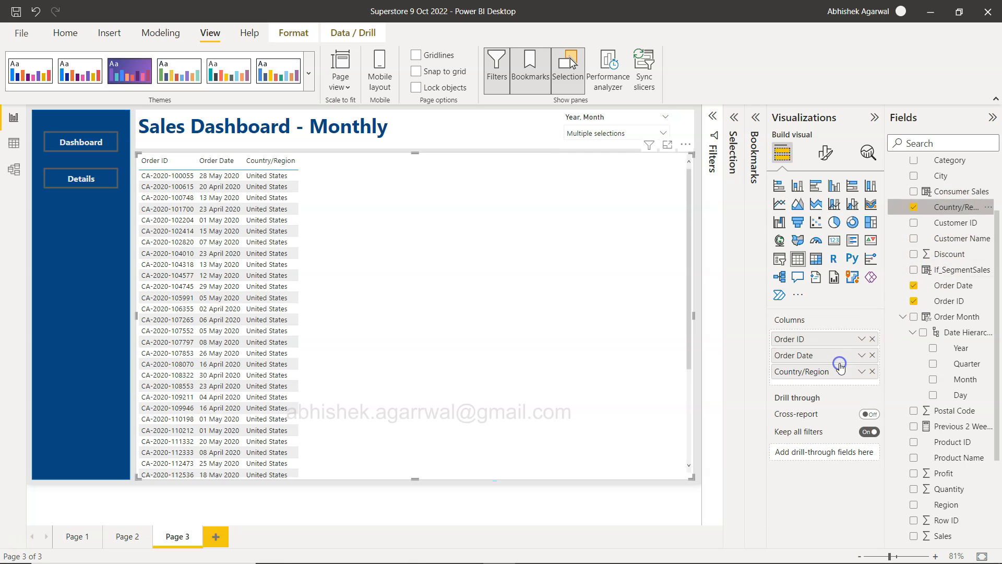
{"action": "left_click_drag", "start_coordinate": [946, 241], "coordinate": [840, 390]}
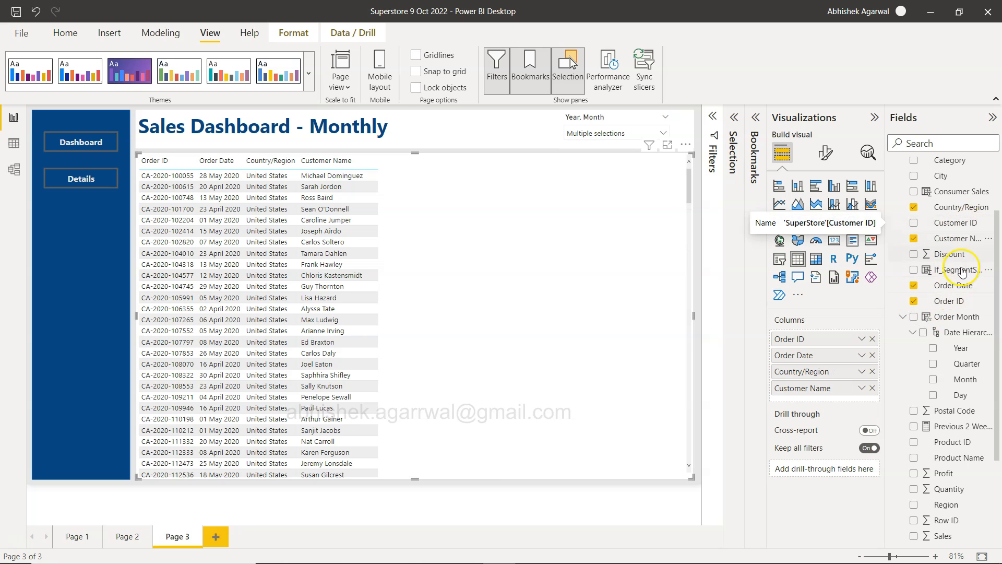
Step: Add Discount as a column after Customer Name in the new table and summarize it by Average
{"action": "left_click_drag", "start_coordinate": [962, 256], "coordinate": [853, 398]}
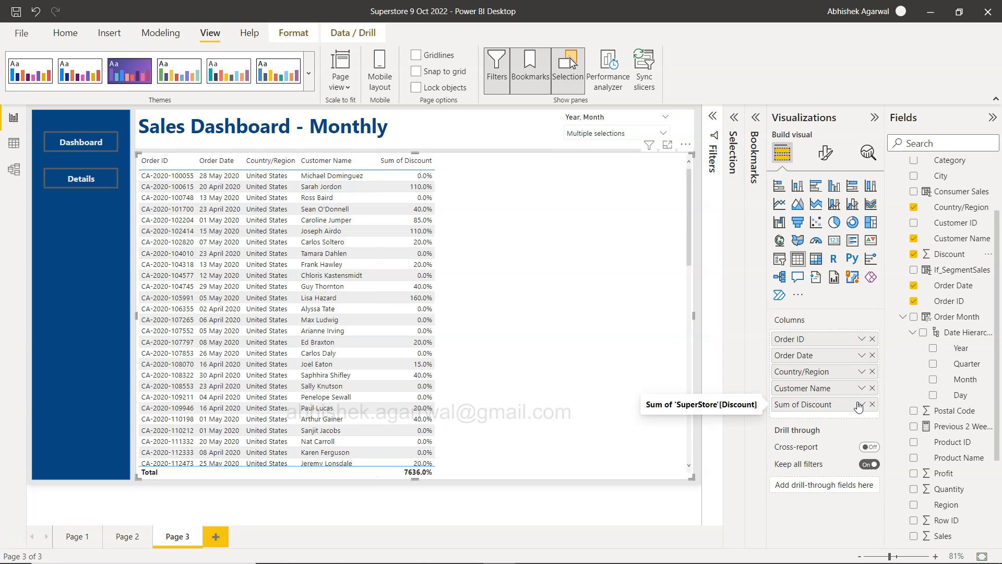
{"action": "left_click", "coordinate": [861, 404]}
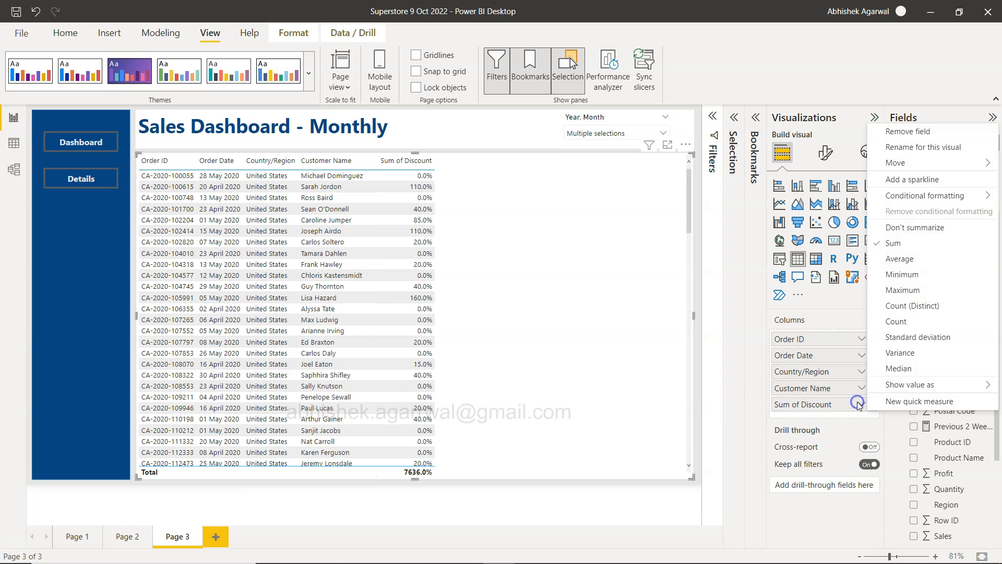
{"action": "left_click", "coordinate": [899, 258]}
{"action": "scroll", "coordinate": [938, 413], "scroll_direction": "down", "scroll_amount": 3}
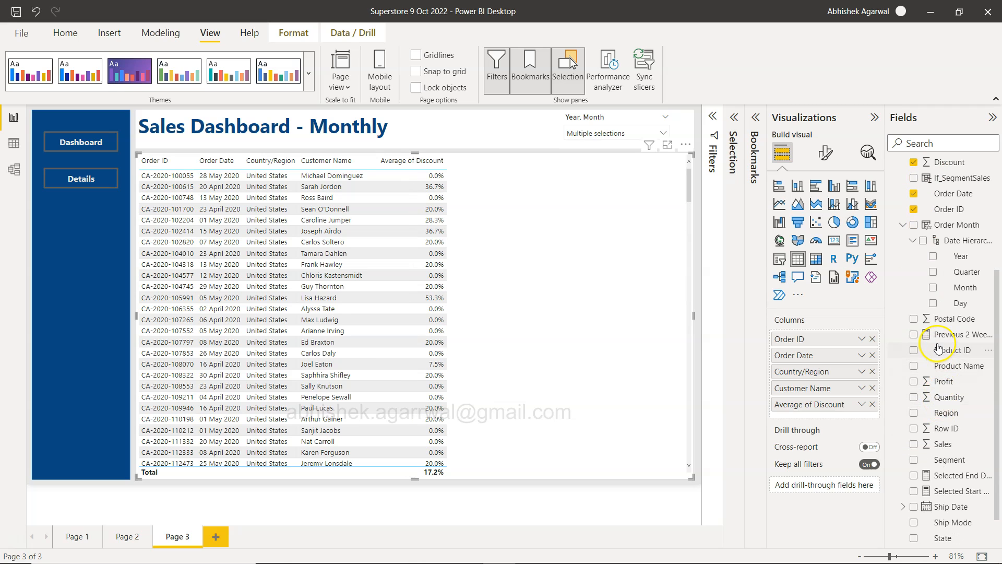
Step: Add Profit and Sales as columns after Average of Discount in the order table
{"action": "scroll", "coordinate": [955, 242], "scroll_direction": "up", "scroll_amount": 3}
{"action": "scroll", "coordinate": [956, 247], "scroll_direction": "down", "scroll_amount": 2}
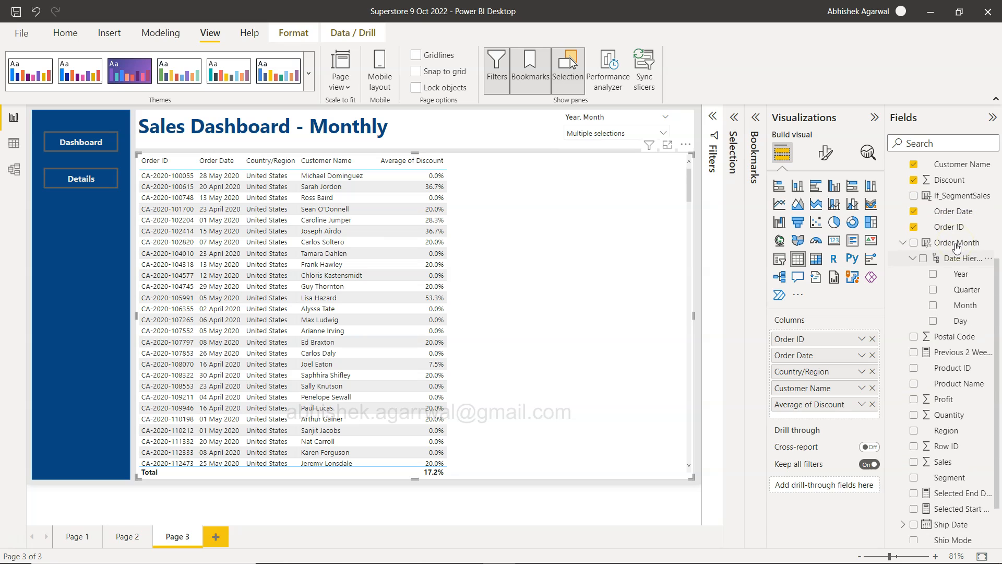
{"action": "left_click_drag", "start_coordinate": [951, 405], "coordinate": [836, 420]}
{"action": "left_click_drag", "start_coordinate": [956, 461], "coordinate": [823, 436]}
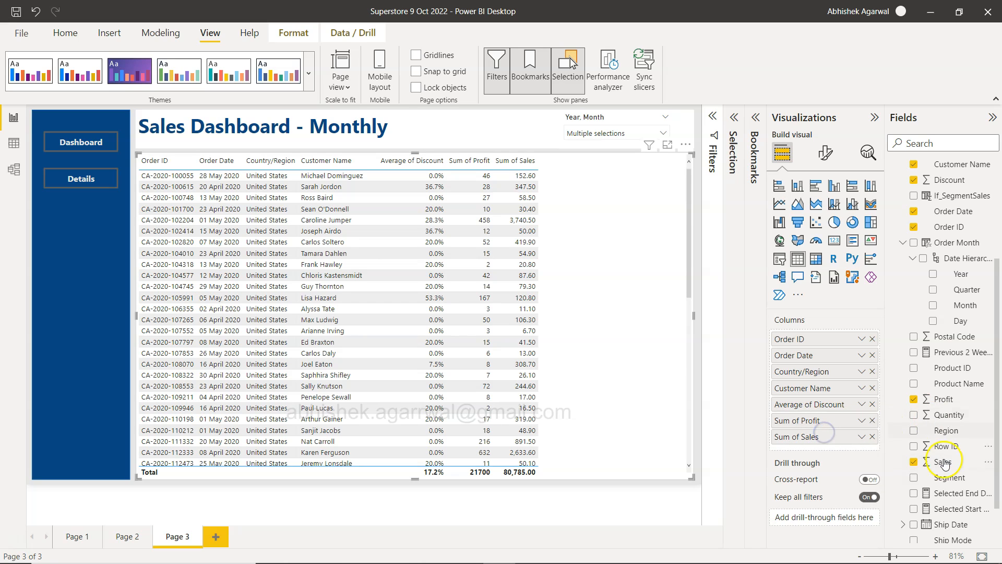
Step: Add Segment, Ship Mode and Sub-Category to the order table between Customer Name and Average of Discount
{"action": "scroll", "coordinate": [947, 506], "scroll_direction": "down", "scroll_amount": 1}
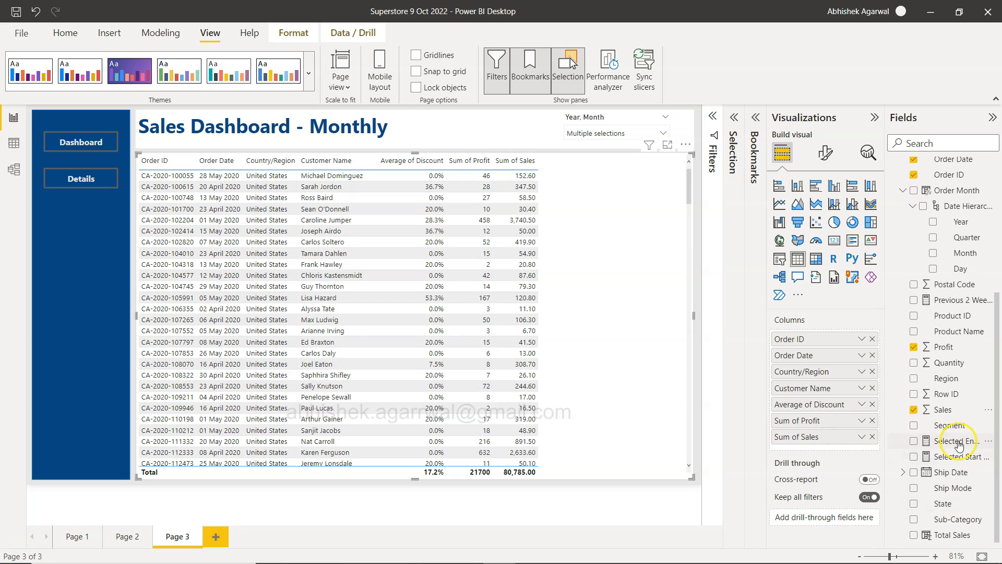
{"action": "left_click_drag", "start_coordinate": [951, 426], "coordinate": [839, 405]}
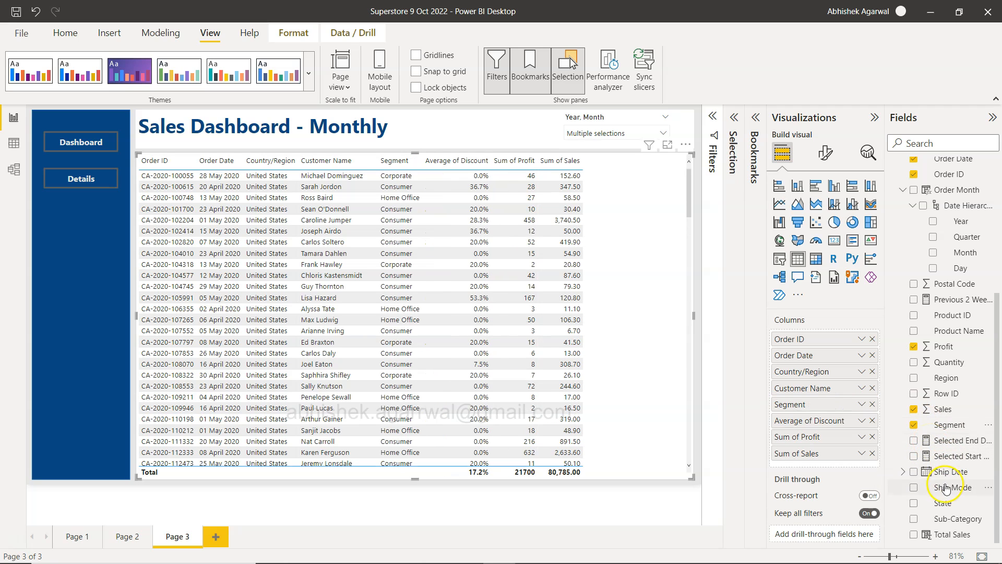
{"action": "left_click_drag", "start_coordinate": [954, 492], "coordinate": [826, 415]}
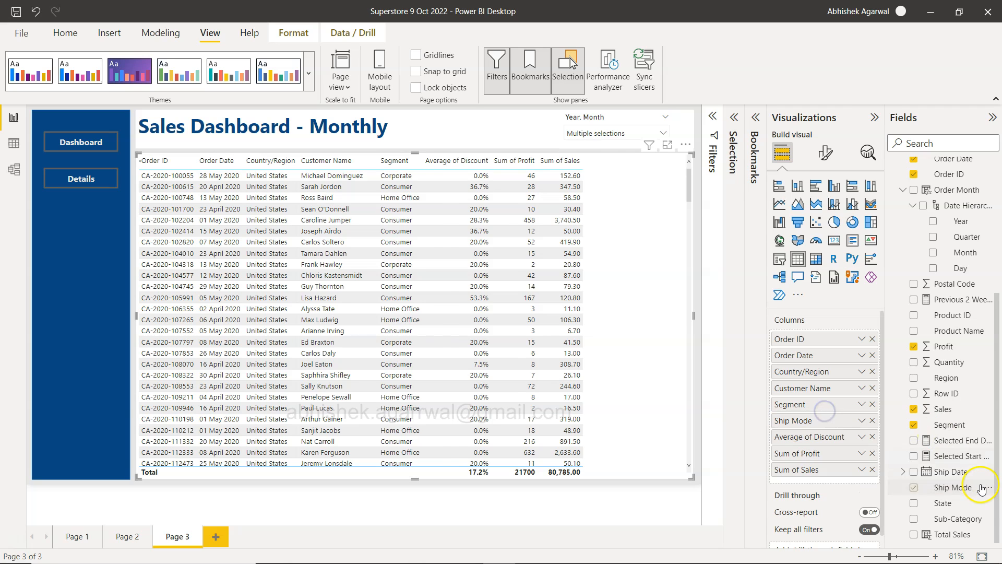
{"action": "left_click_drag", "start_coordinate": [959, 518], "coordinate": [836, 452]}
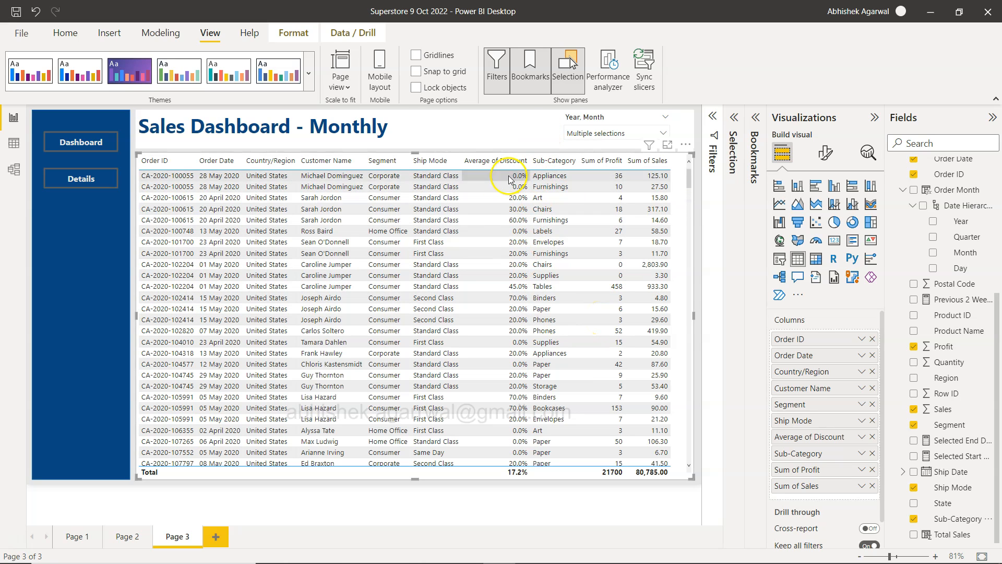
{"action": "left_click_drag", "start_coordinate": [787, 454], "coordinate": [802, 438]}
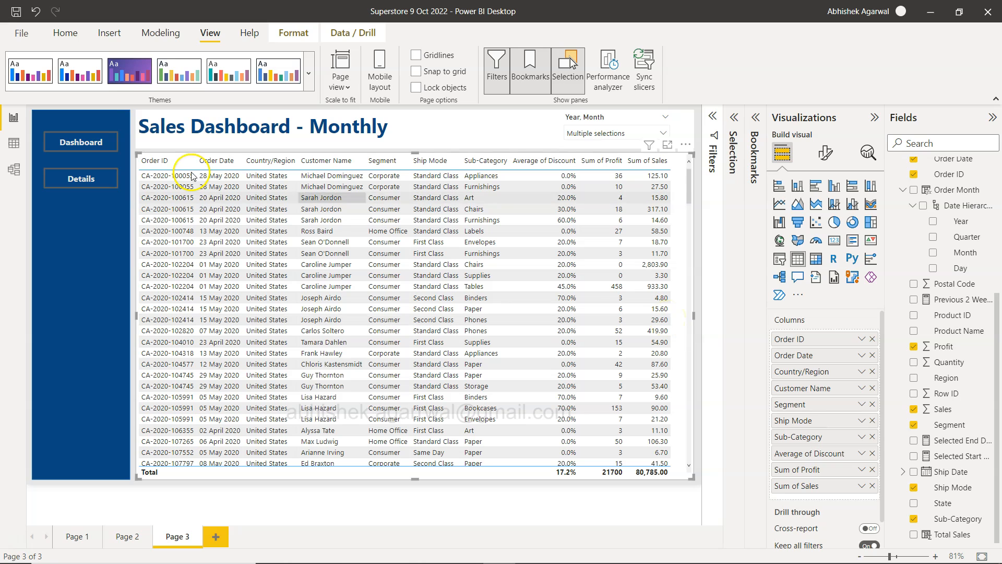
Step: Try the Dashboard and Details buttons with the completed order table on the page
{"action": "left_click", "coordinate": [92, 145]}
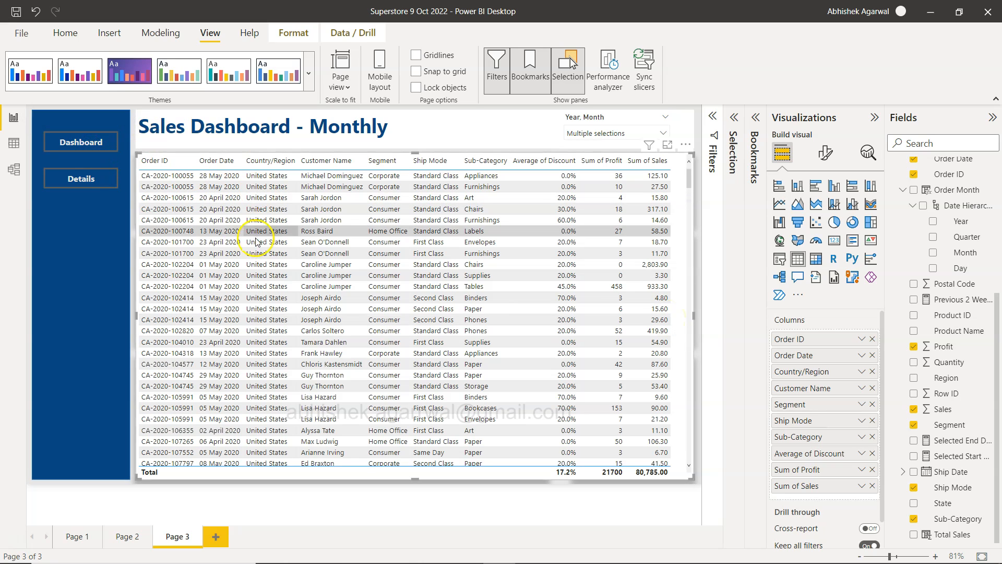
{"action": "left_click", "coordinate": [271, 223]}
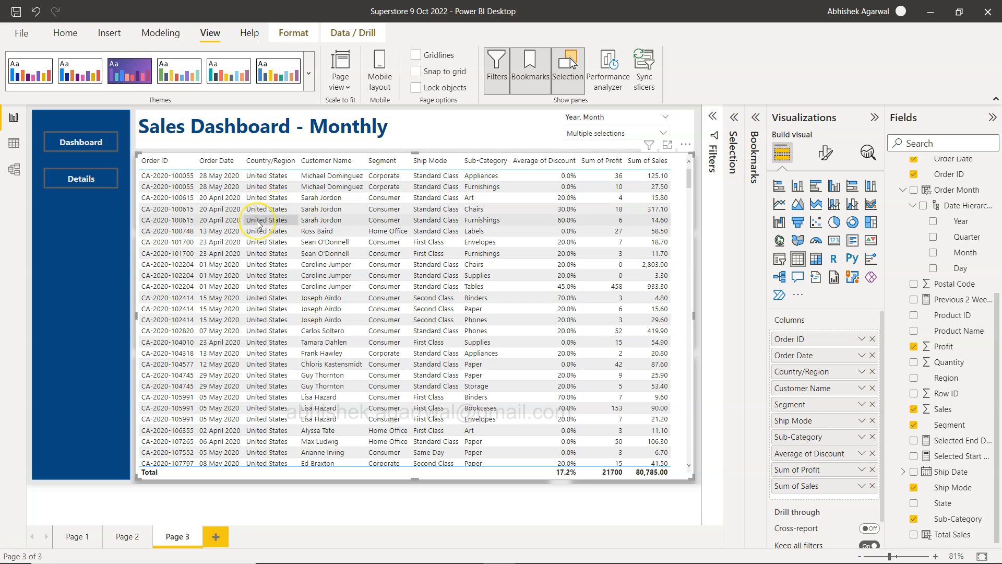
{"action": "left_click", "coordinate": [89, 146]}
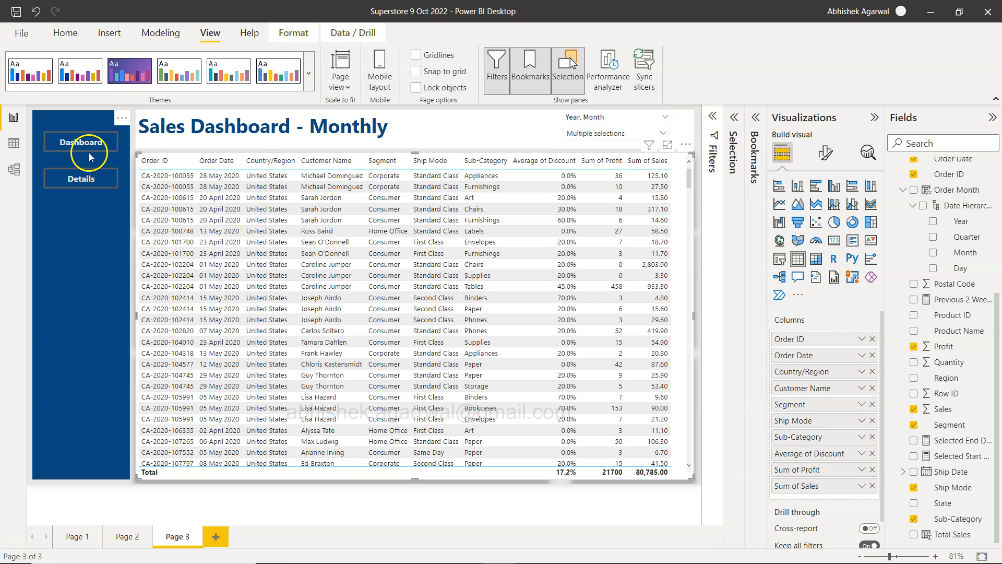
{"action": "left_click", "coordinate": [91, 176]}
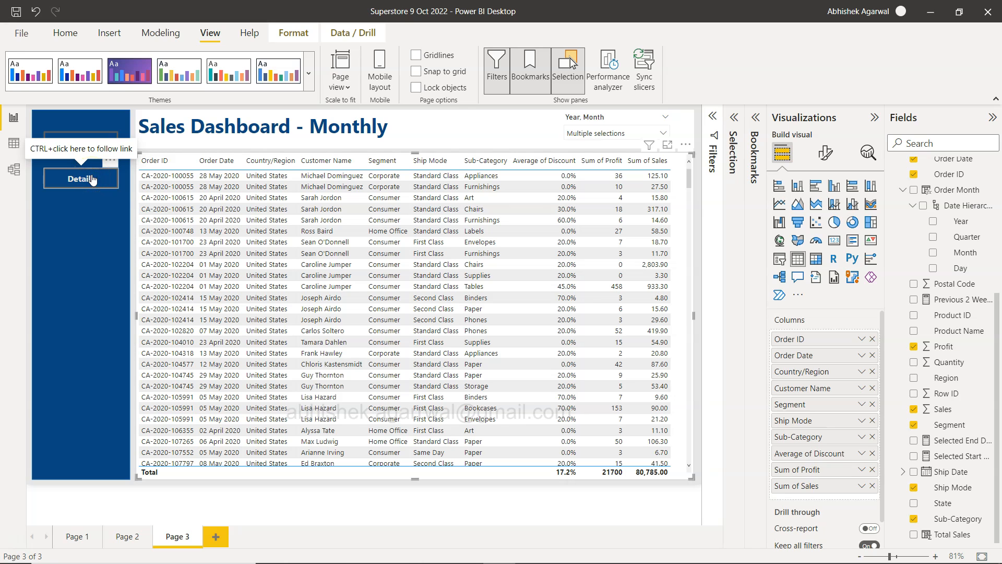
Step: Show the object selection and bookmark lists, and hide the order table with the Show New Dashboard bookmark applied
{"action": "left_click", "coordinate": [755, 119]}
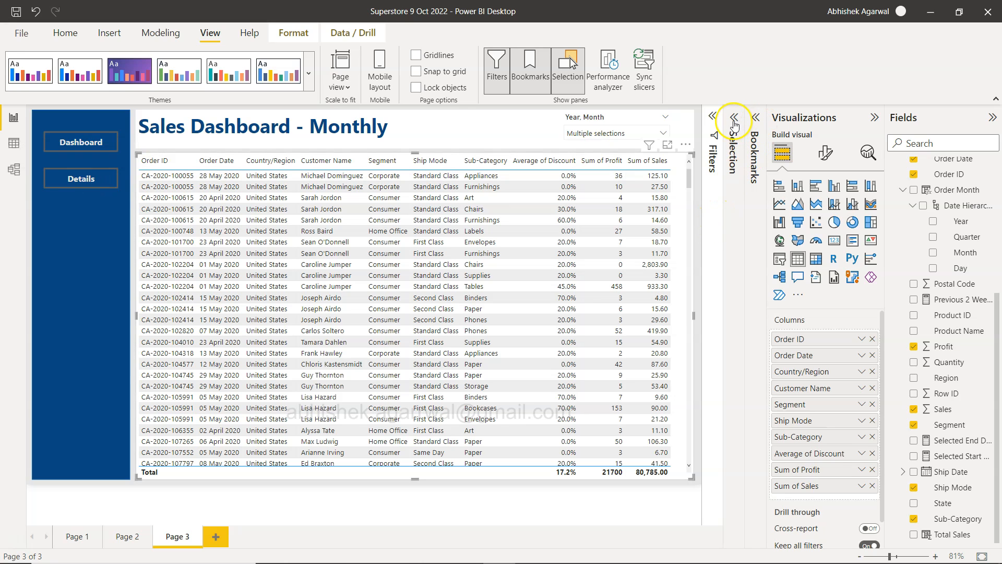
{"action": "left_click", "coordinate": [735, 120]}
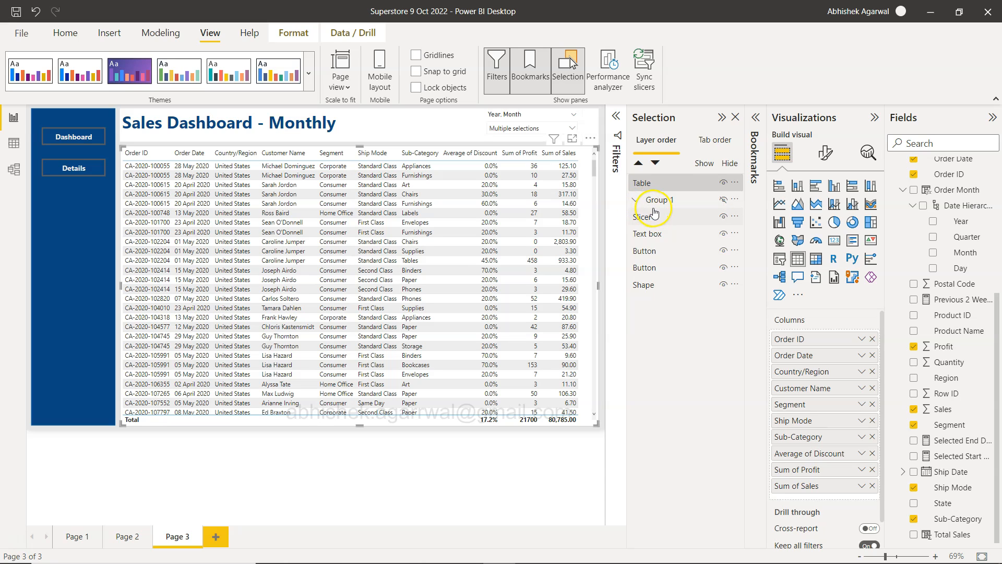
{"action": "left_click", "coordinate": [755, 117]}
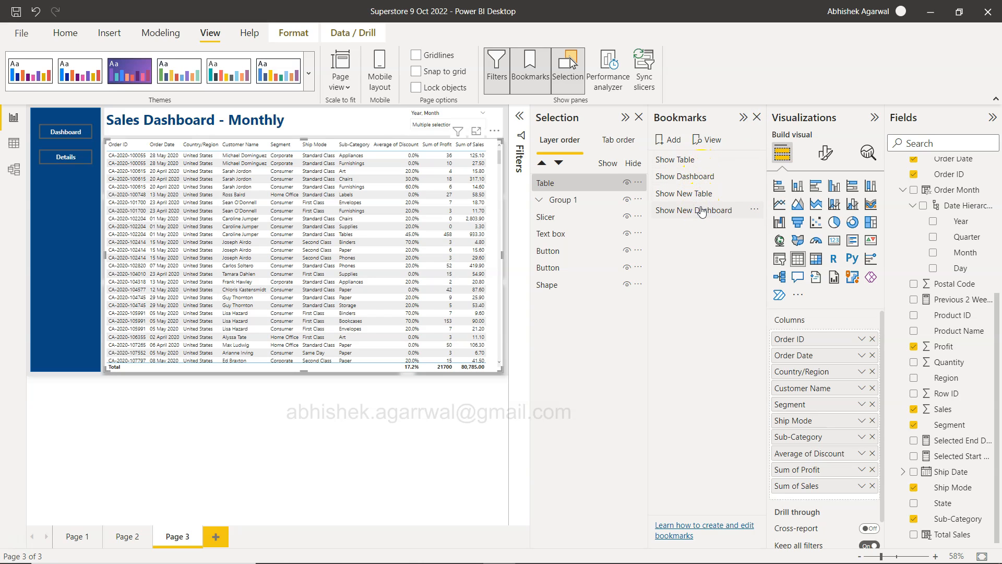
{"action": "left_click", "coordinate": [618, 189]}
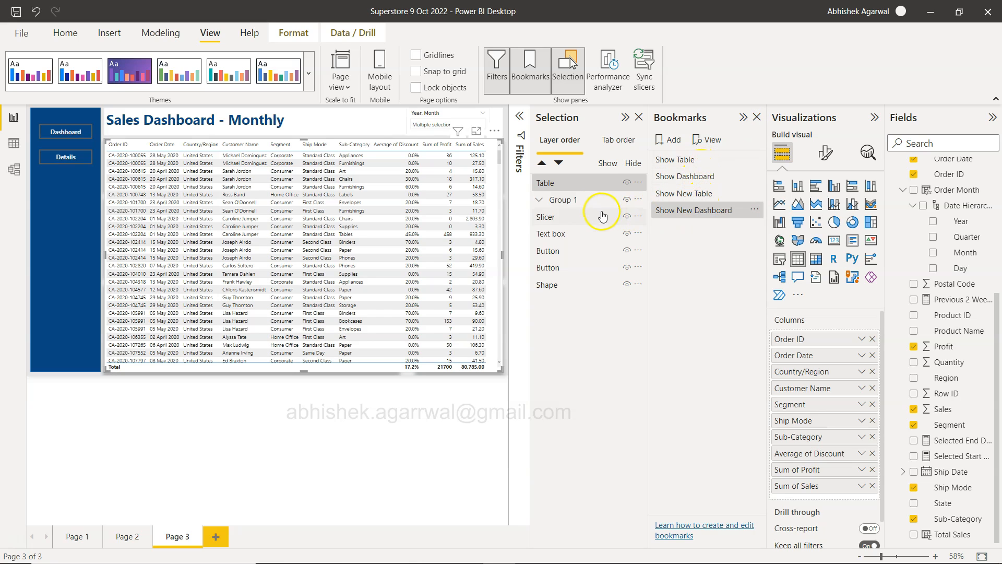
{"action": "left_click", "coordinate": [627, 184]}
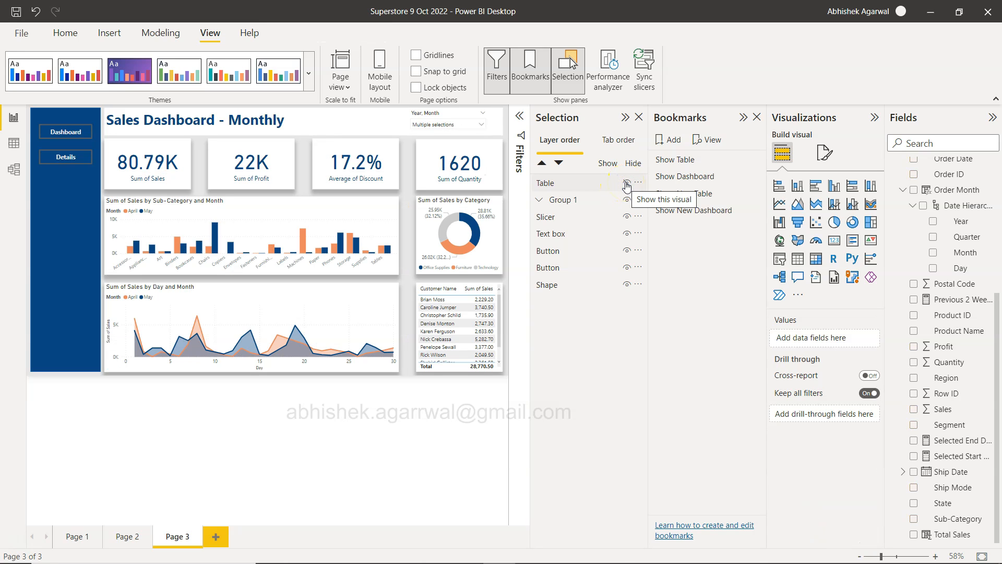
Step: Test switching views with the Details and Dashboard buttons, hiding the order table again between the two rounds
{"action": "left_click", "coordinate": [89, 187]}
{"action": "left_click", "coordinate": [70, 158]}
{"action": "left_click", "coordinate": [69, 160], "text": "ctrl"}
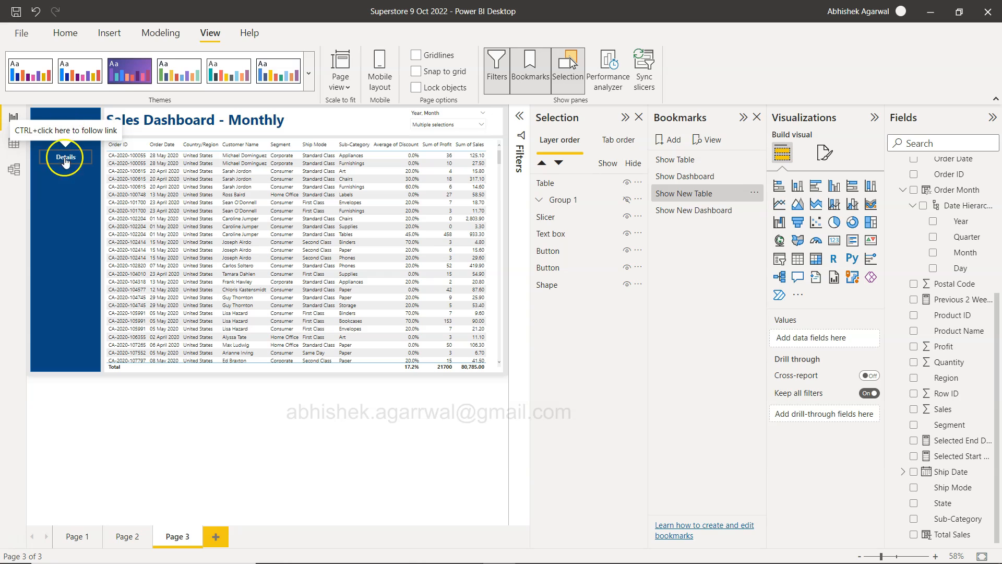
{"action": "left_click", "coordinate": [54, 214]}
{"action": "left_click", "coordinate": [68, 137]}
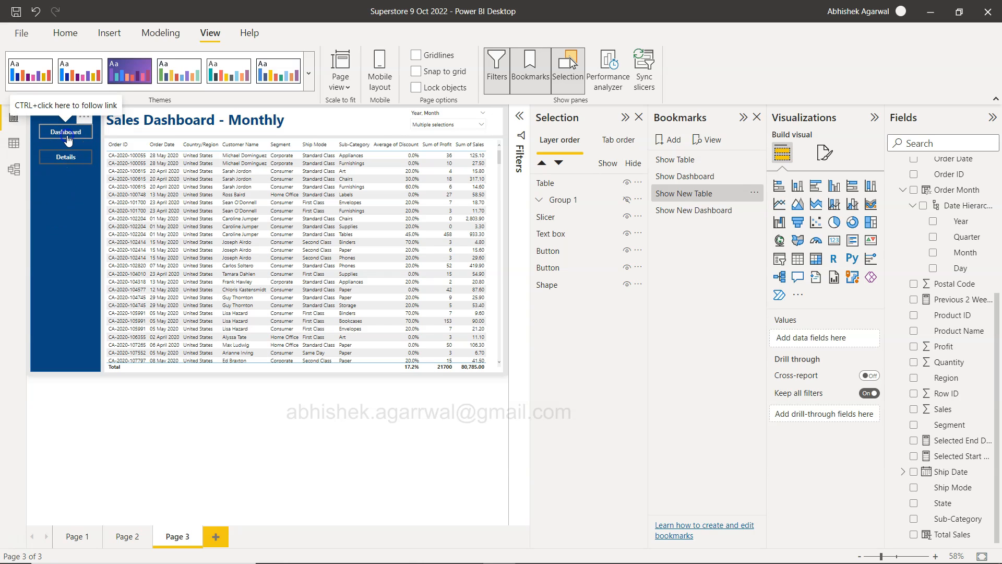
{"action": "left_click", "coordinate": [68, 139], "text": "ctrl"}
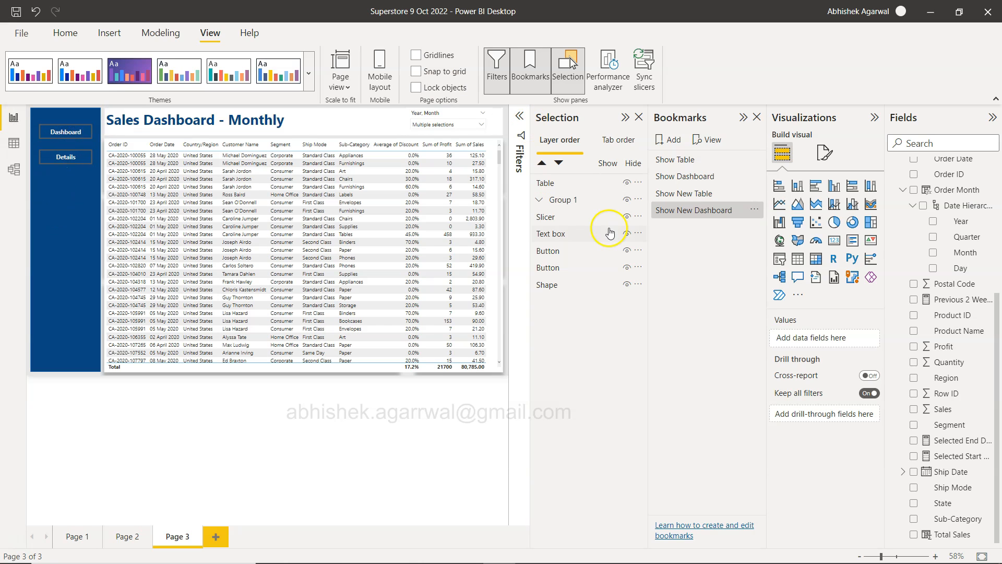
{"action": "left_click", "coordinate": [627, 183]}
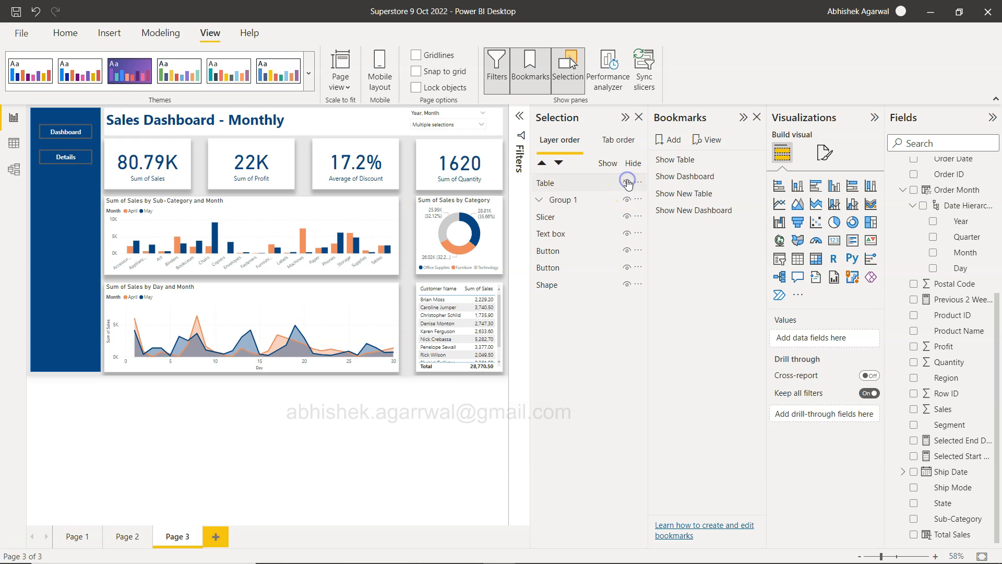
{"action": "left_click", "coordinate": [62, 158], "text": "ctrl"}
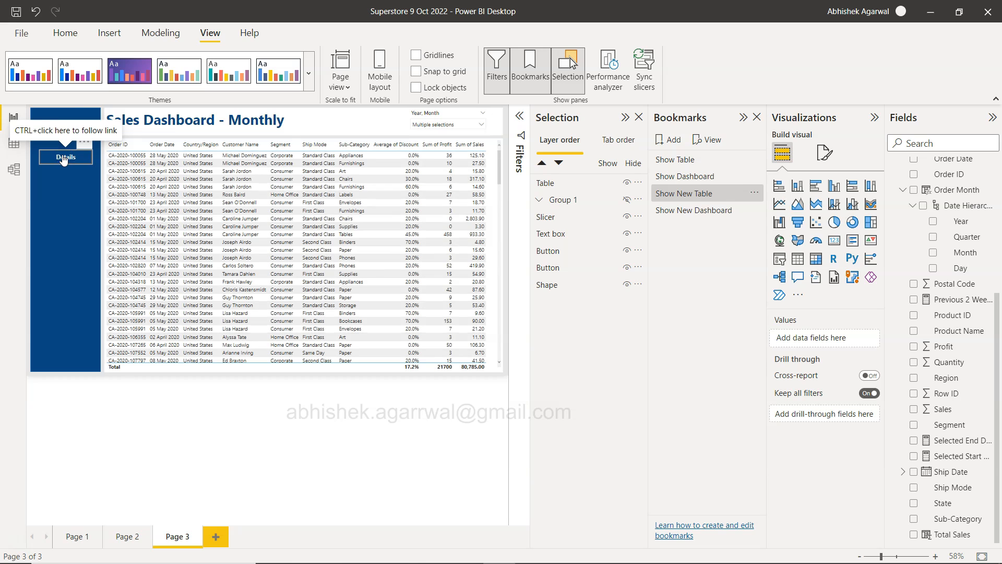
{"action": "left_click", "coordinate": [64, 128], "text": "ctrl"}
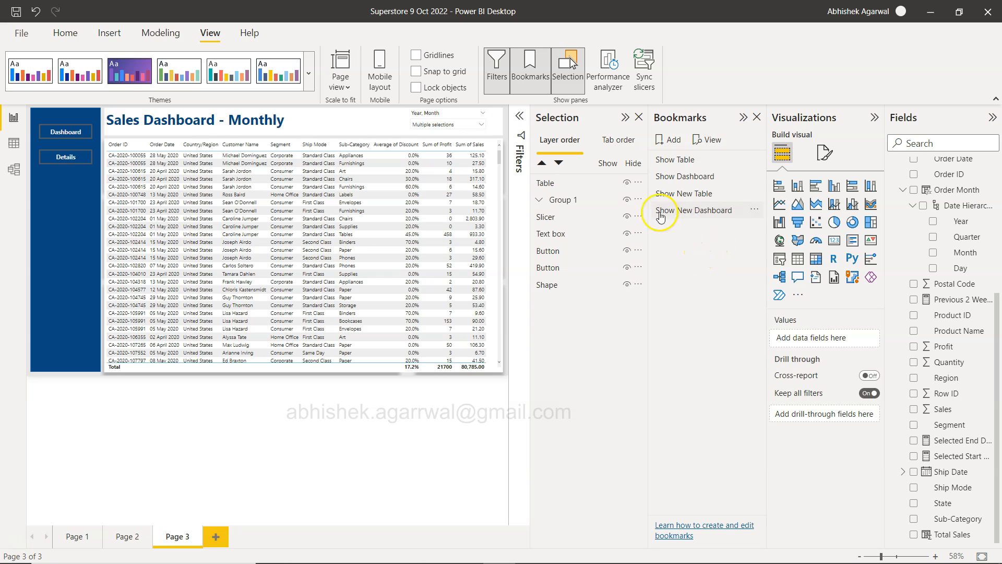
Step: Hide the order table and update the Show New Dashboard bookmark with this state
{"action": "left_click", "coordinate": [628, 183]}
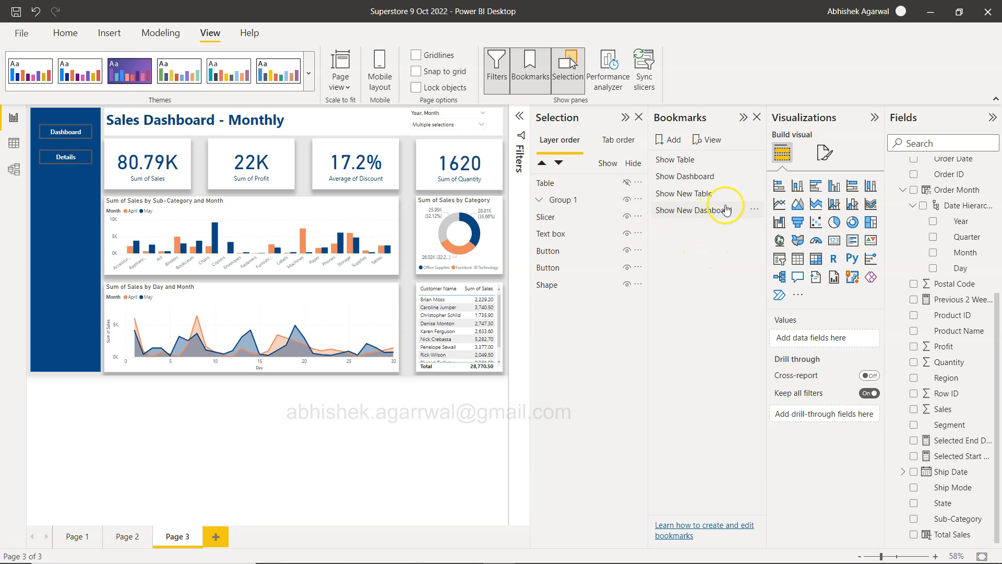
{"action": "left_click", "coordinate": [755, 209]}
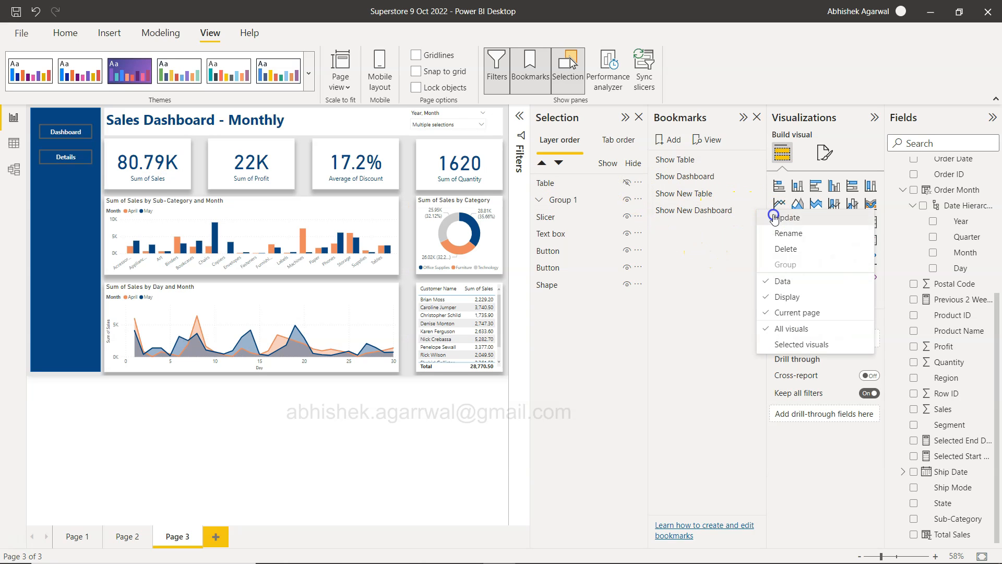
{"action": "left_click", "coordinate": [781, 217]}
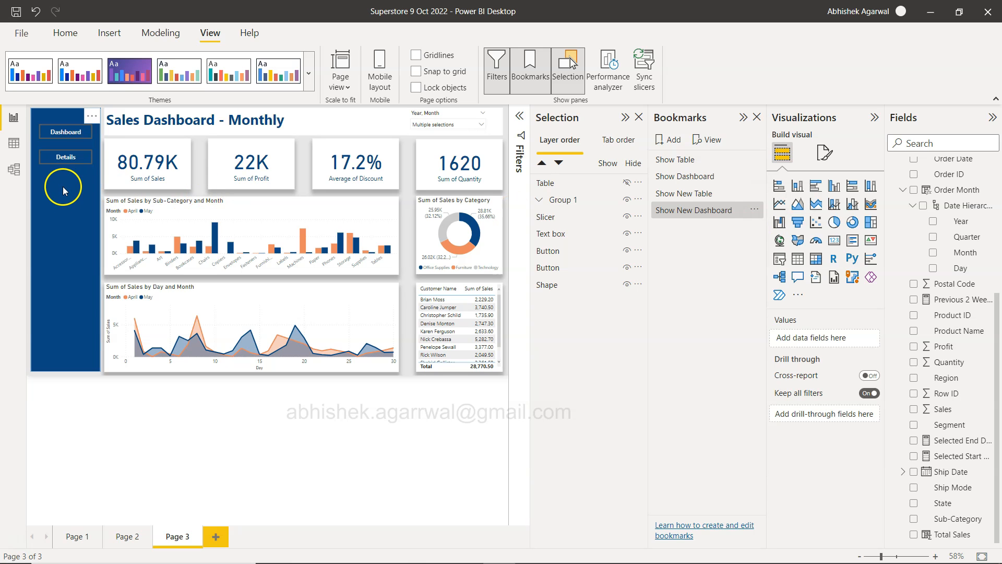
Step: Test the Details and Dashboard buttons with the updated bookmark and review the options of Show New Dashboard
{"action": "left_click", "coordinate": [66, 158]}
{"action": "left_click", "coordinate": [66, 162], "text": "ctrl"}
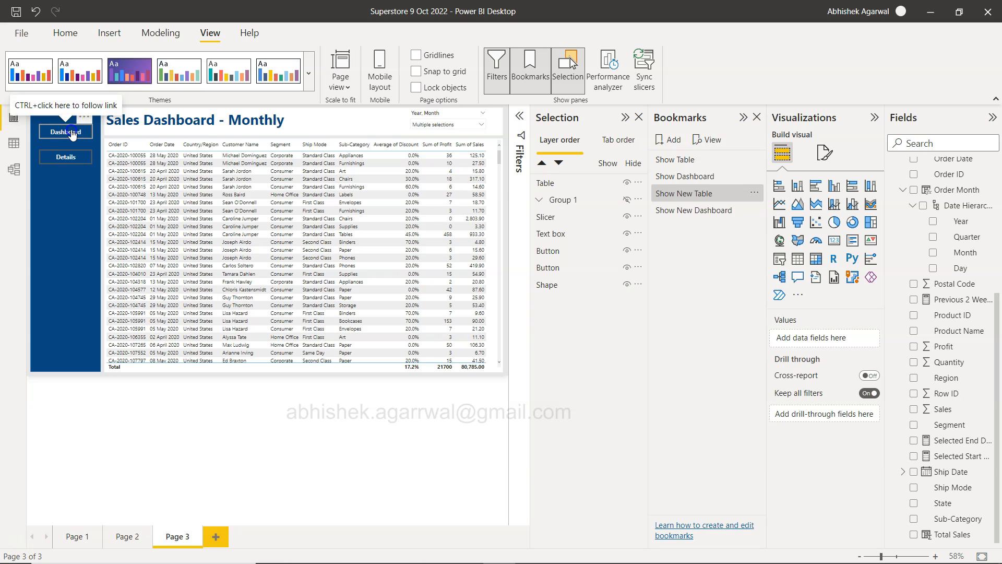
{"action": "left_click", "coordinate": [71, 133], "text": "ctrl"}
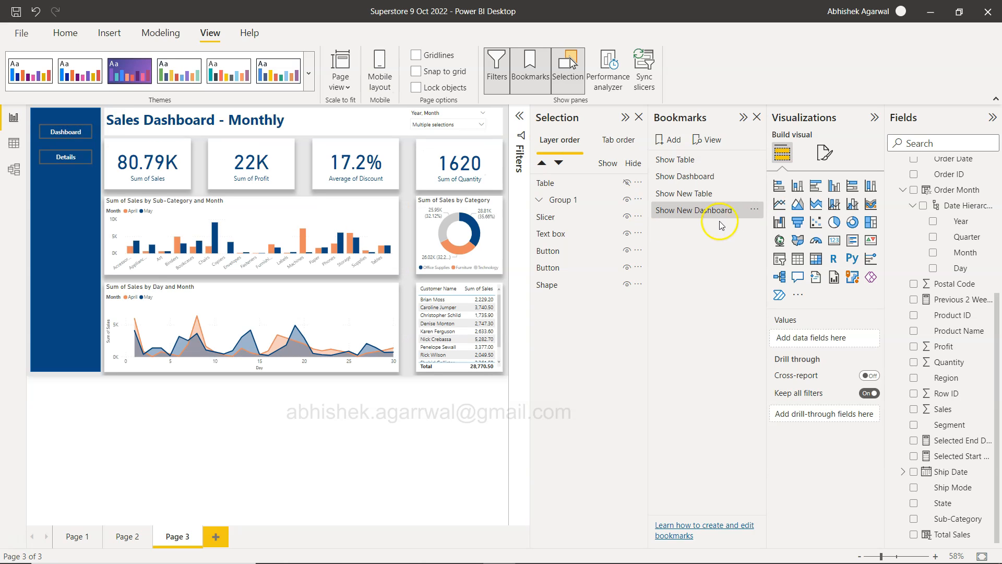
{"action": "left_click", "coordinate": [755, 210]}
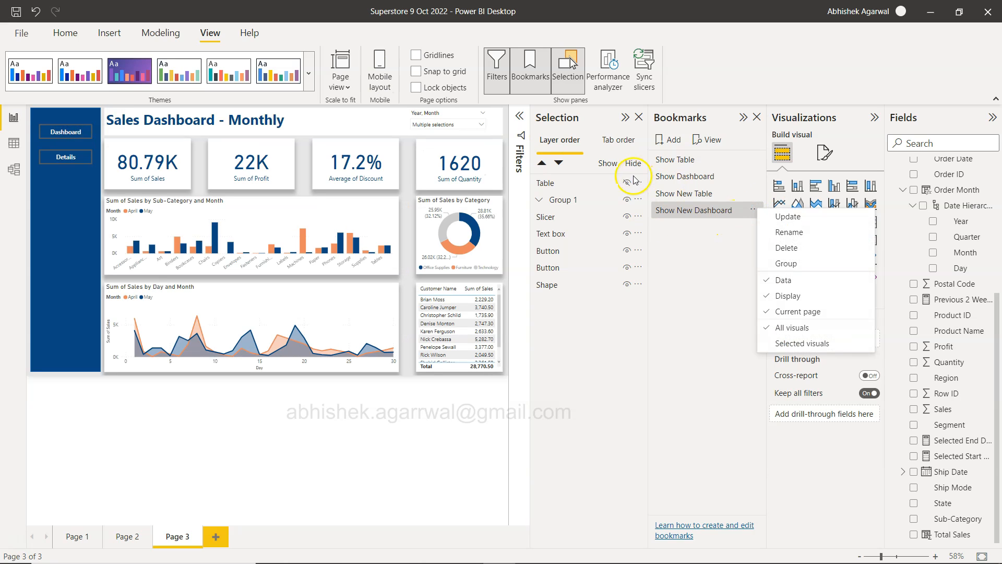
{"action": "left_click", "coordinate": [726, 250]}
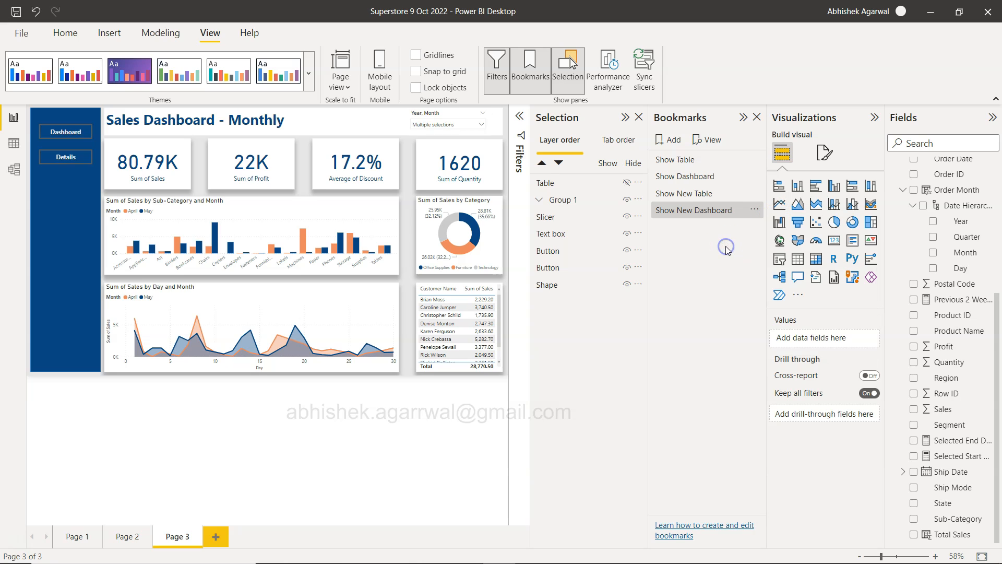
{"action": "left_click", "coordinate": [455, 239]}
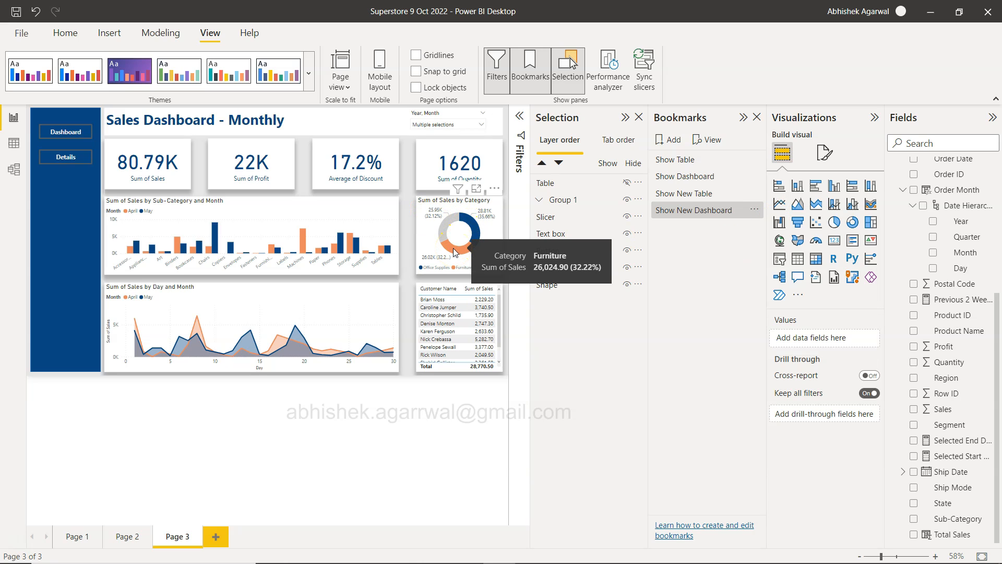
Step: Collapse the object selection, bookmark, visualization and field lists to enlarge the report canvas
{"action": "left_click", "coordinate": [603, 128]}
{"action": "left_click", "coordinate": [625, 121]}
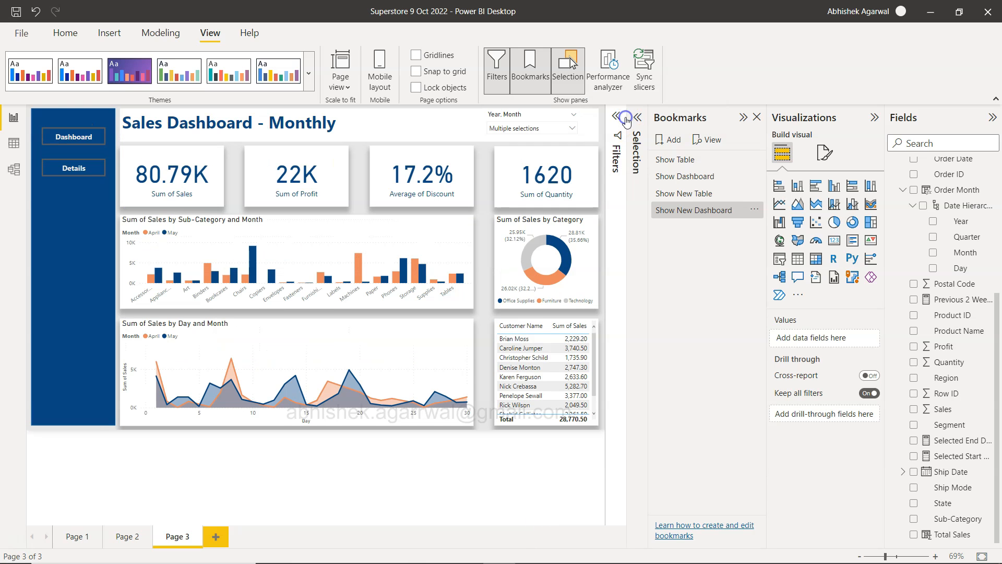
{"action": "left_click", "coordinate": [743, 117]}
{"action": "left_click", "coordinate": [875, 117]}
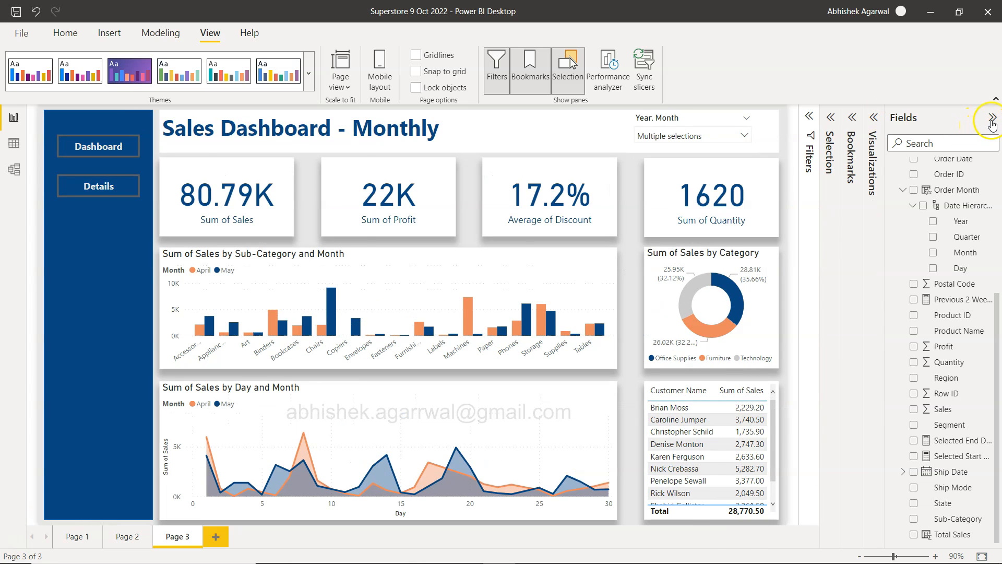
{"action": "left_click", "coordinate": [992, 123]}
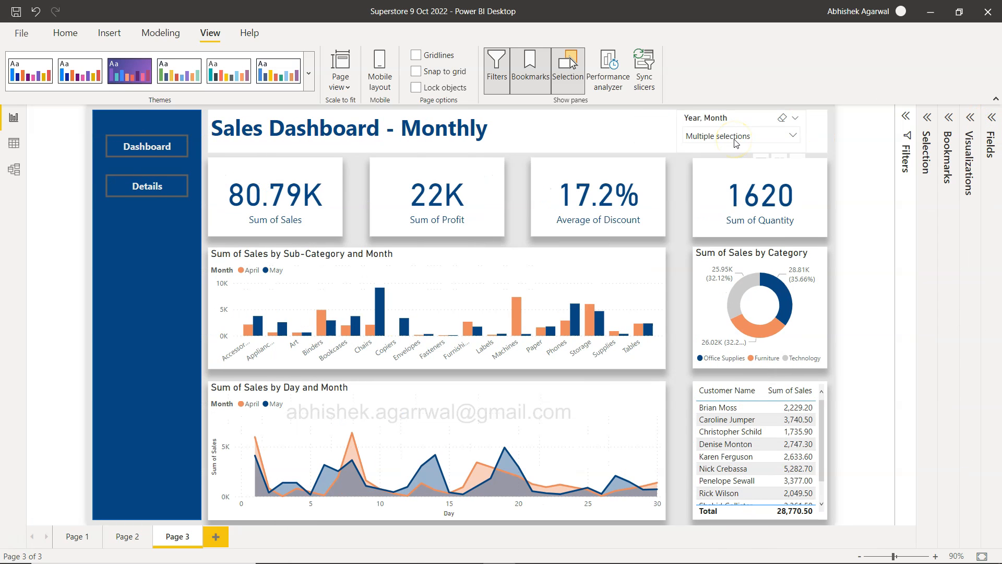
Step: Turn on the shadow for the Sales Dashboard - Monthly title text box and set the shadow position to Bottom
{"action": "left_click", "coordinate": [664, 132]}
{"action": "left_click", "coordinate": [608, 115]}
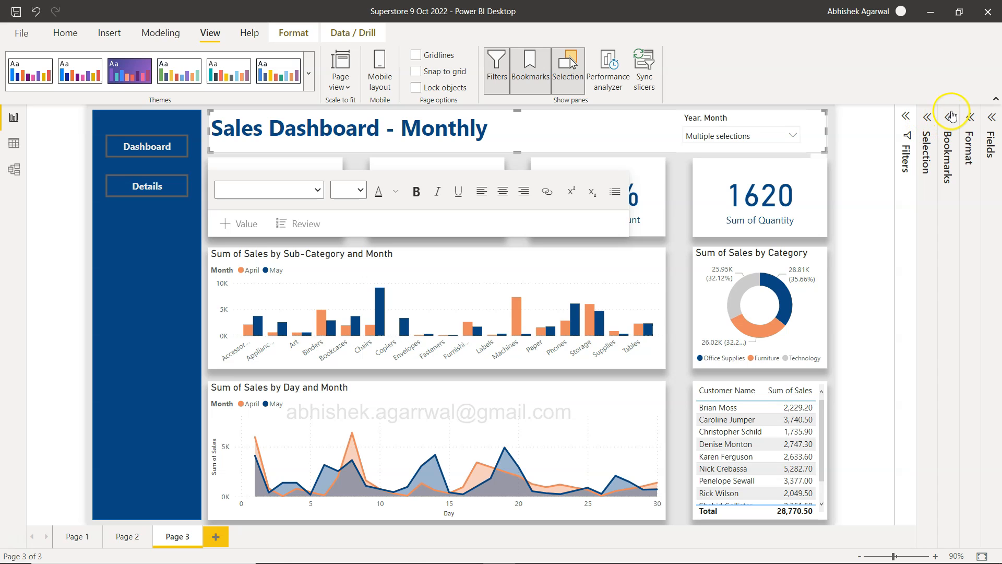
{"action": "left_click", "coordinate": [972, 116]}
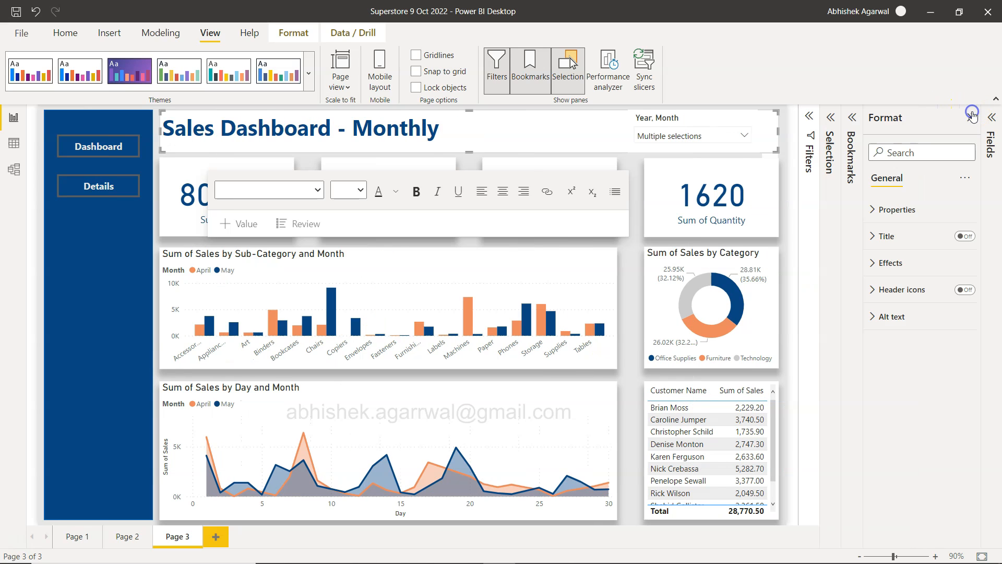
{"action": "left_click", "coordinate": [898, 262]}
{"action": "left_click", "coordinate": [961, 428]}
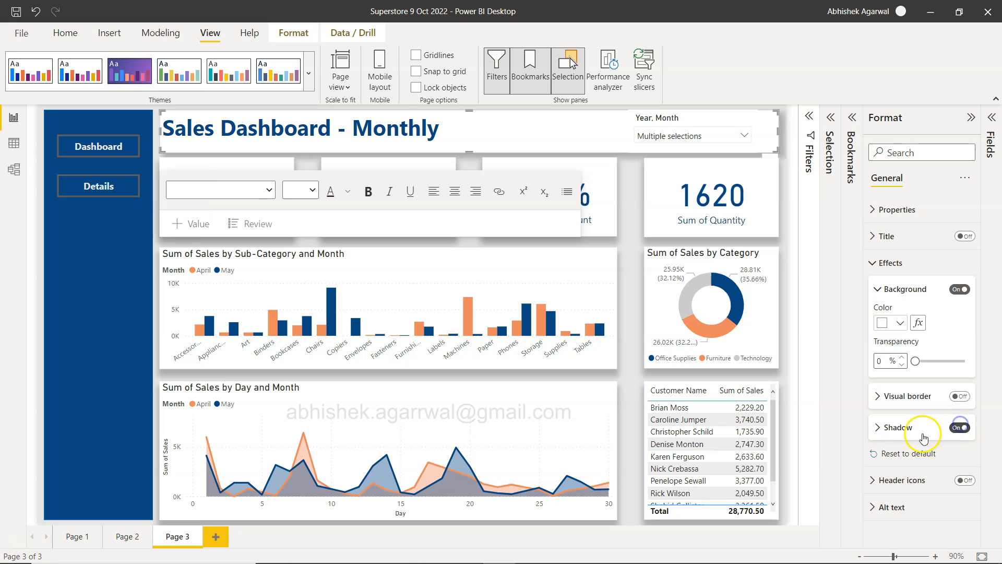
{"action": "left_click", "coordinate": [897, 428]}
{"action": "scroll", "coordinate": [920, 510], "scroll_direction": "down", "scroll_amount": 2}
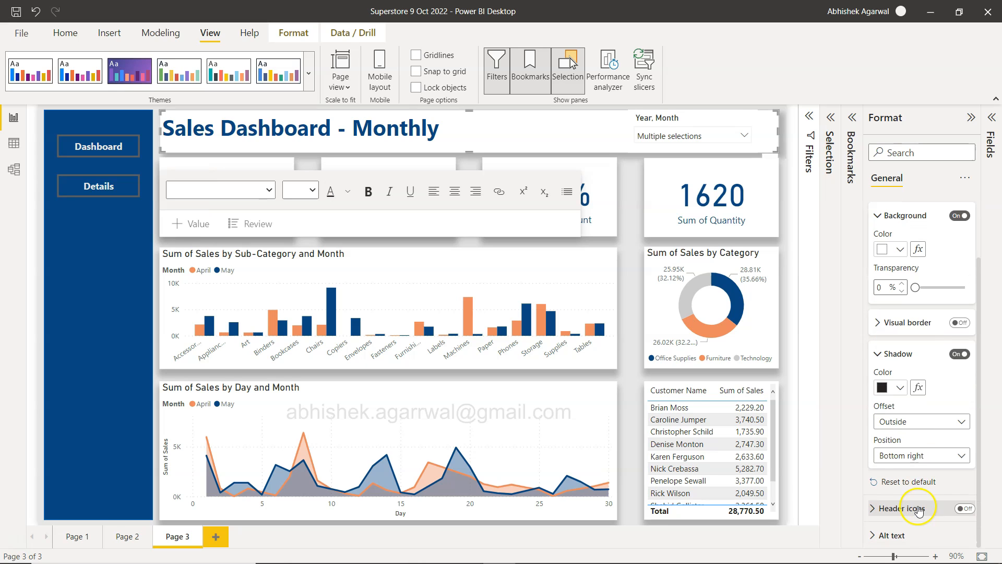
{"action": "left_click", "coordinate": [913, 455]}
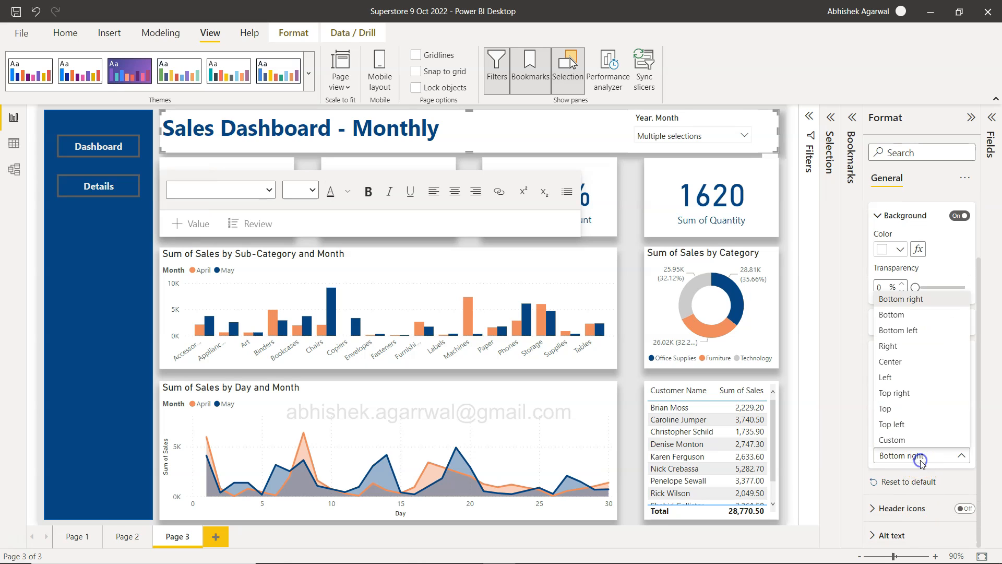
{"action": "left_click", "coordinate": [909, 315]}
{"action": "left_click", "coordinate": [797, 223]}
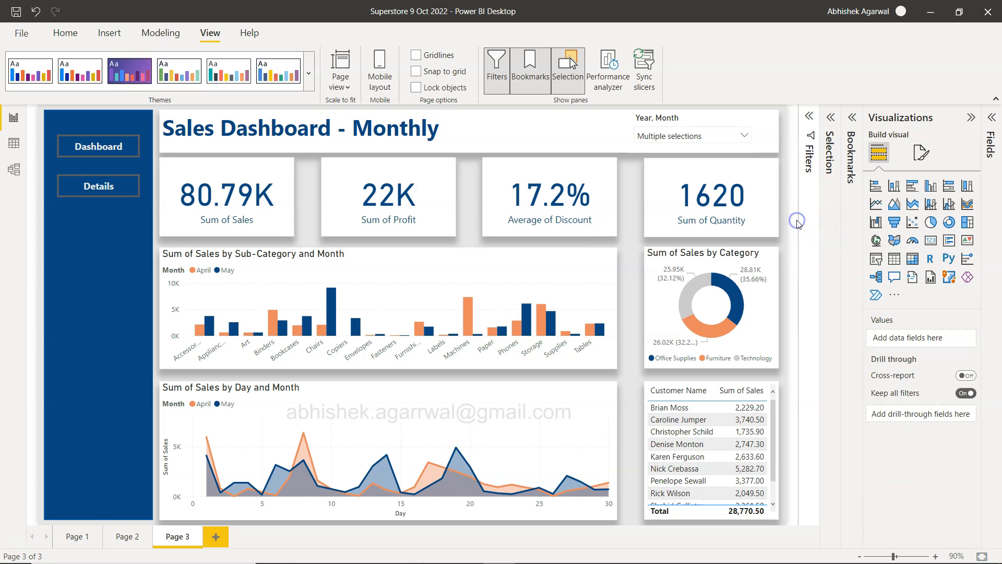
Step: Collapse the visualization settings and the ribbon to enlarge the report canvas
{"action": "left_click", "coordinate": [968, 118]}
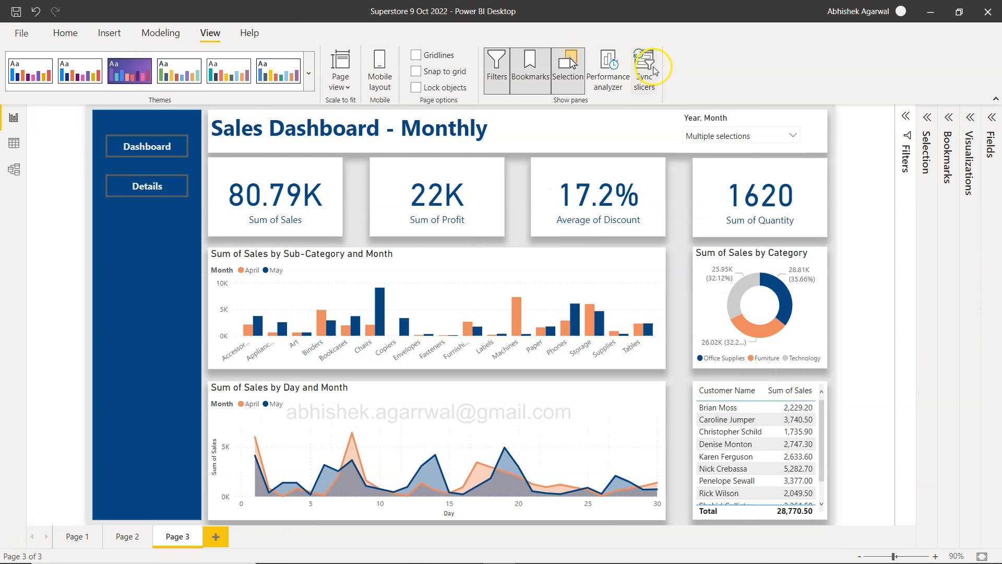
{"action": "left_click", "coordinate": [996, 99]}
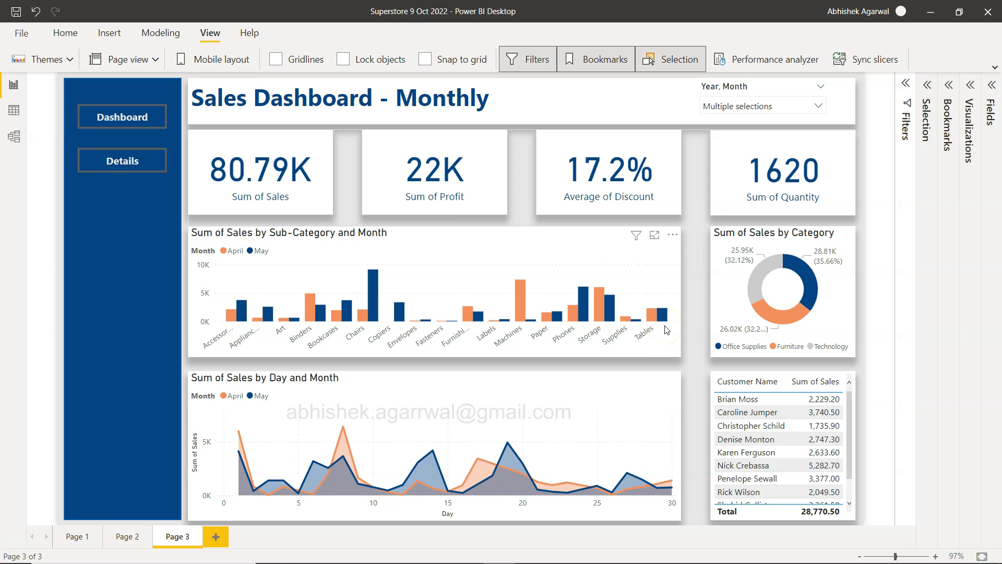
{"action": "left_click", "coordinate": [701, 338]}
Step: Move the Sum of Sales by Day and Month chart slightly up, aligning it with the adjacent customer sales table
{"action": "left_click", "coordinate": [674, 377]}
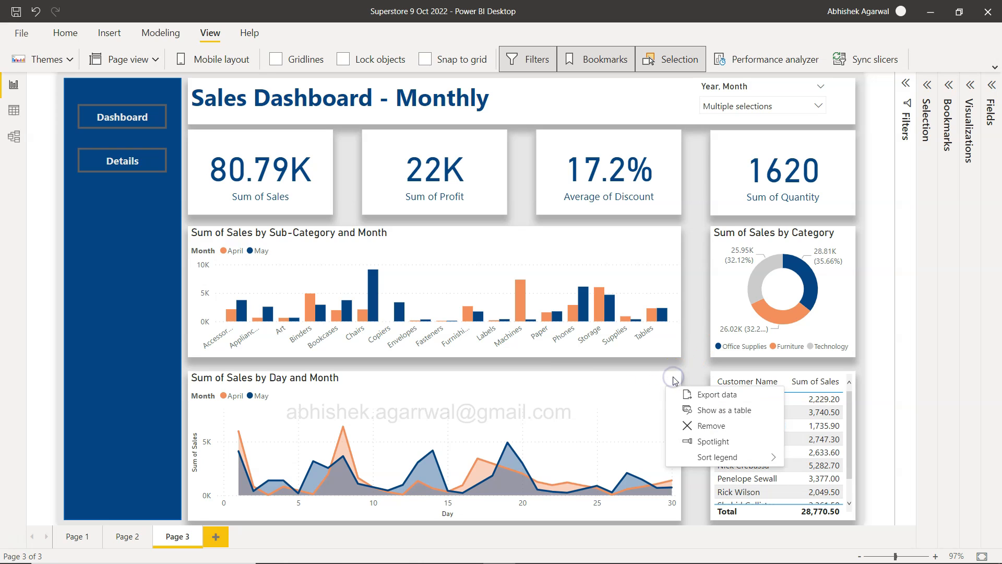
{"action": "left_click", "coordinate": [587, 375]}
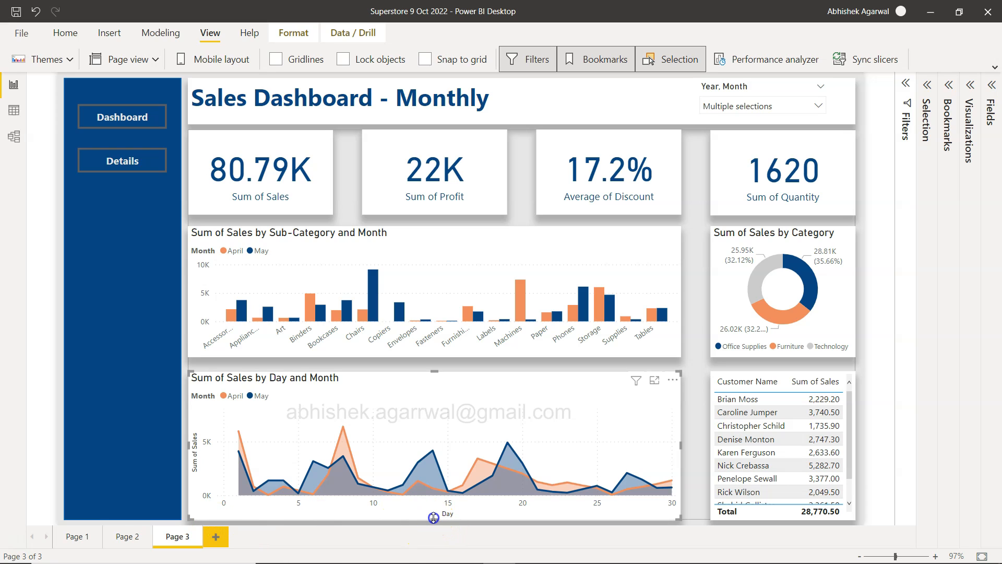
{"action": "left_click_drag", "start_coordinate": [433, 518], "coordinate": [438, 519]}
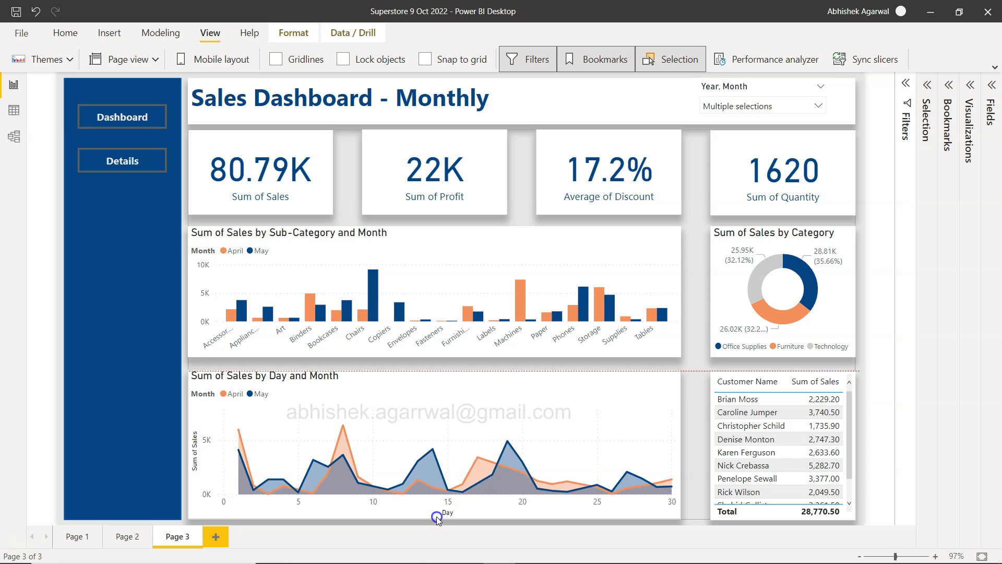
{"action": "left_click", "coordinate": [692, 485]}
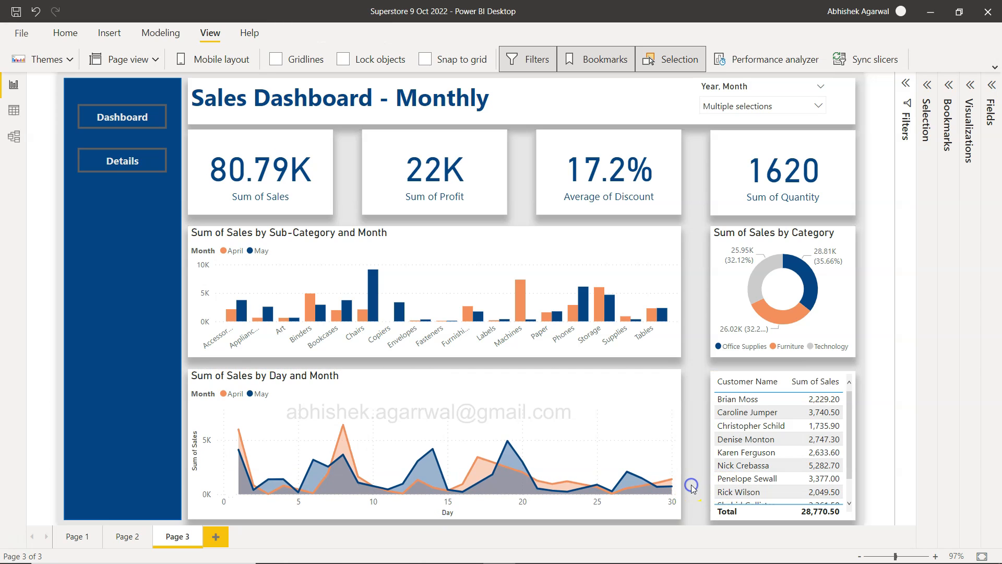